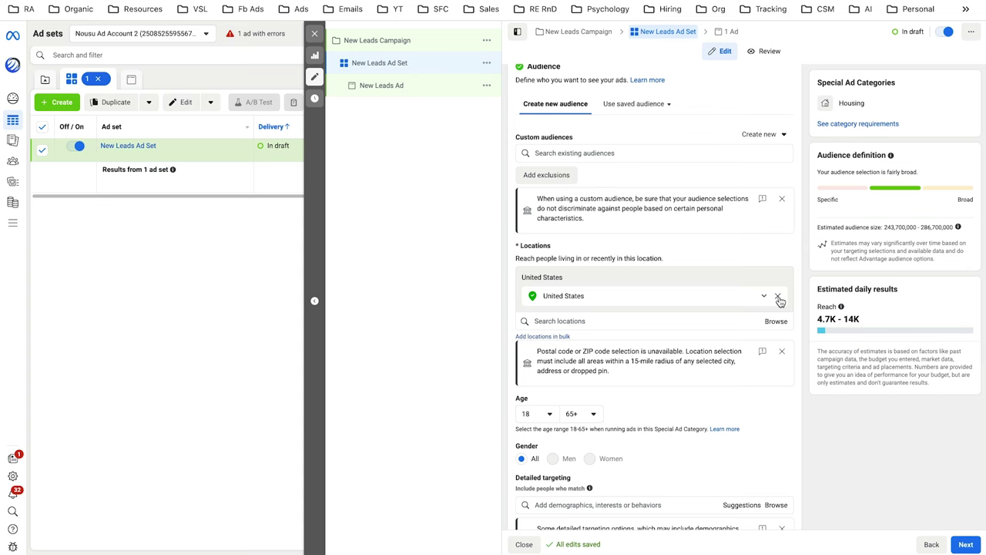
# - Remove United States from the ad set's locations, search for "Austin, TX" and add the AustinTX place
pyautogui.click(778, 299)
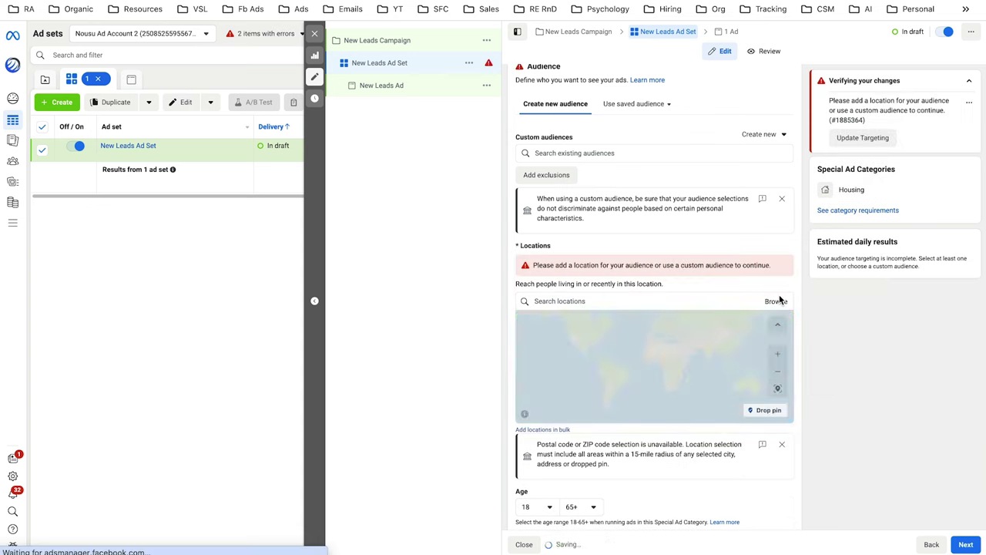
pyautogui.click(666, 302)
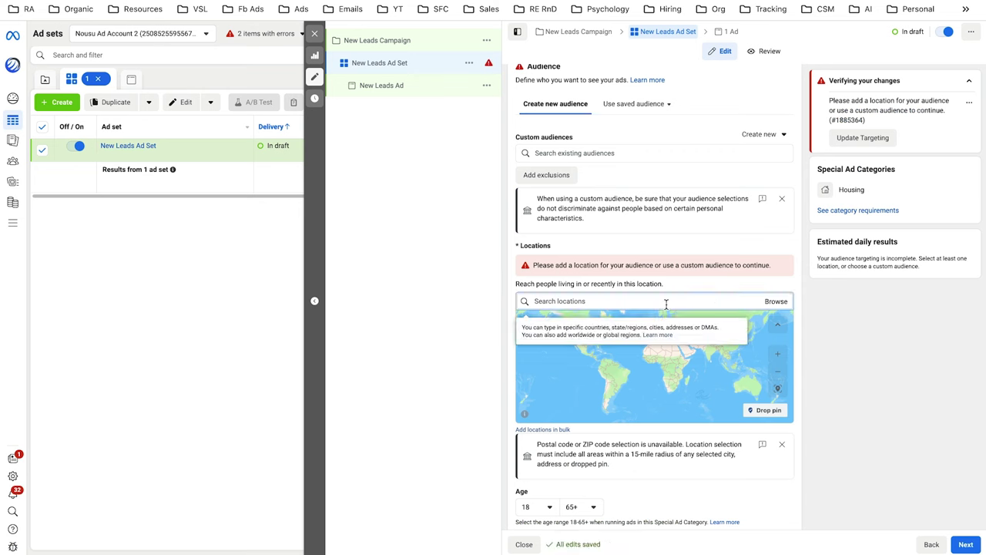
pyautogui.write('Austi')
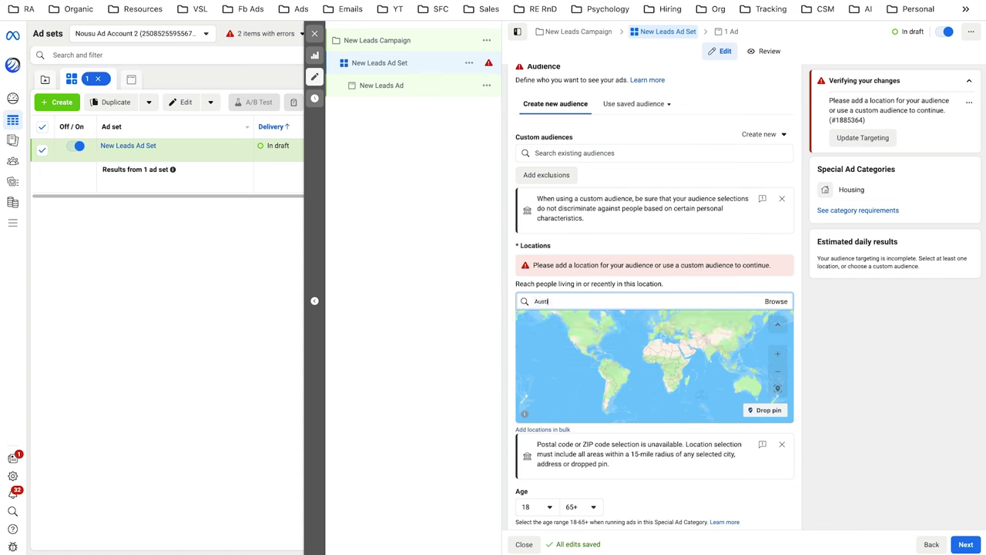
pyautogui.write('n, TX')
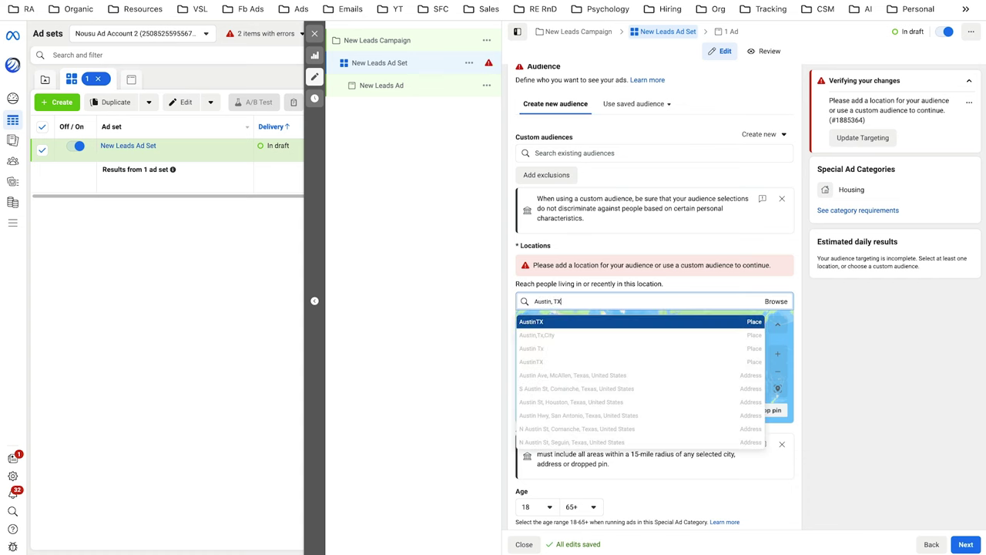
pyautogui.click(652, 328)
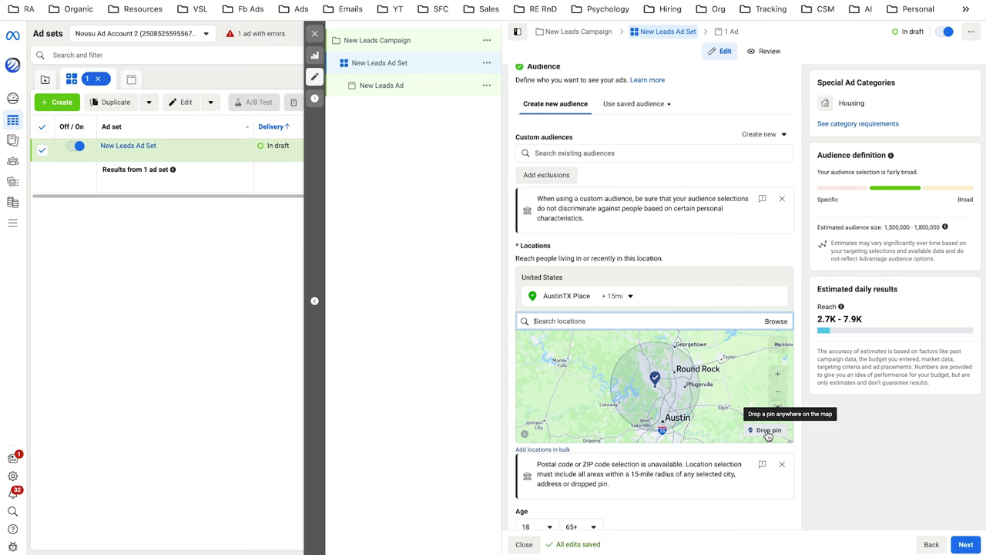
# - Drop a location pin east of Round Rock, at about (30.5645, -97.4753), and remove the AustinTX place from the locations
pyautogui.click(766, 431)
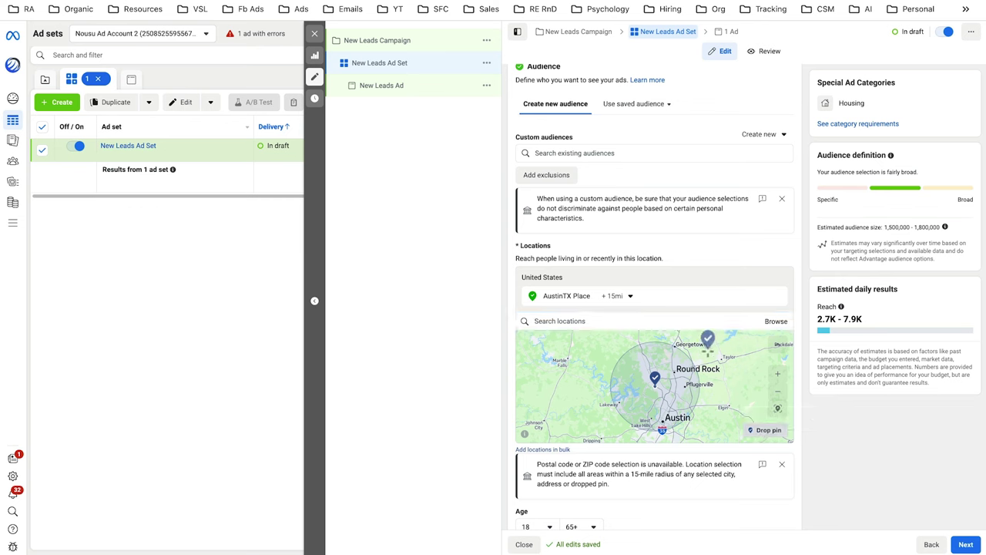
pyautogui.scroll(2, 707, 339)
pyautogui.scroll(-2, 707, 339)
pyautogui.click(710, 356)
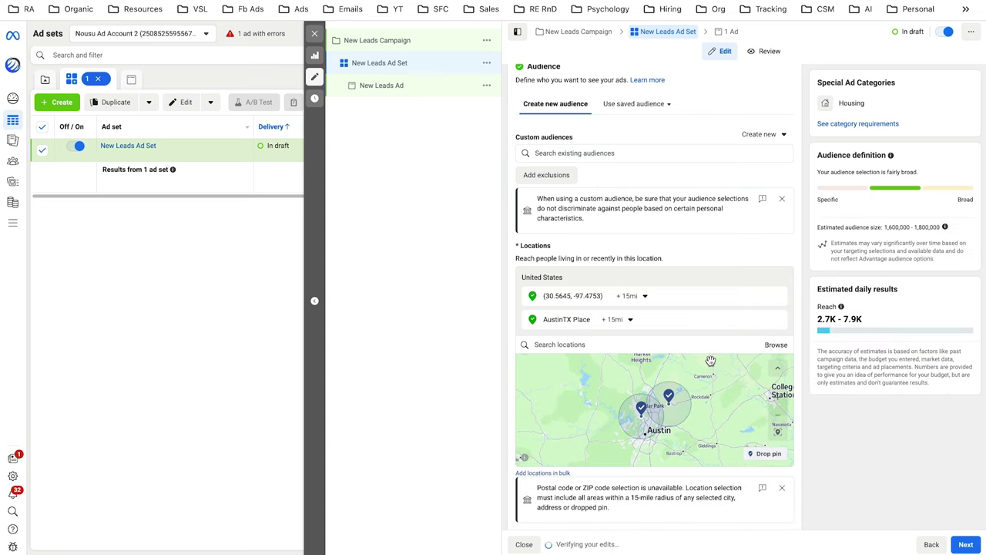
pyautogui.moveTo(778, 324)
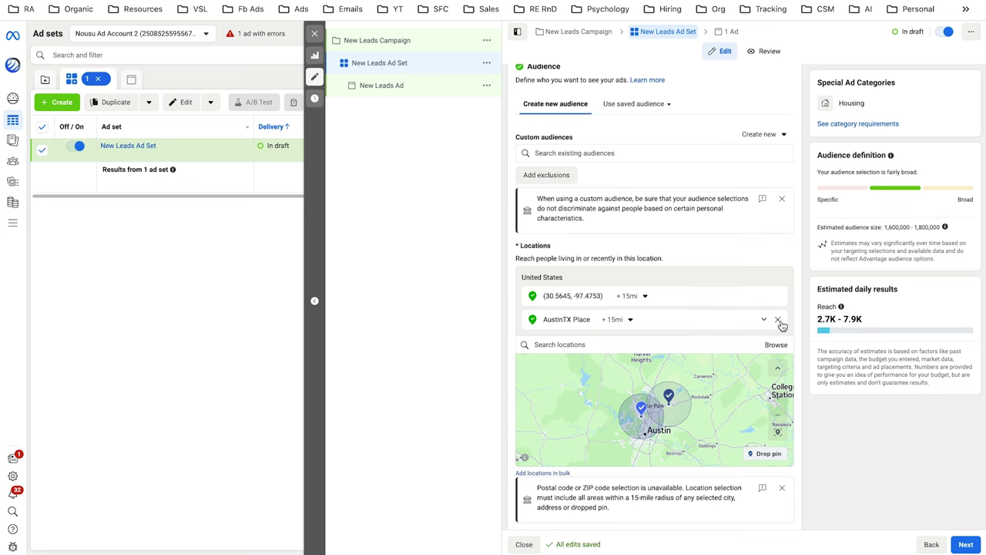
pyautogui.click(778, 320)
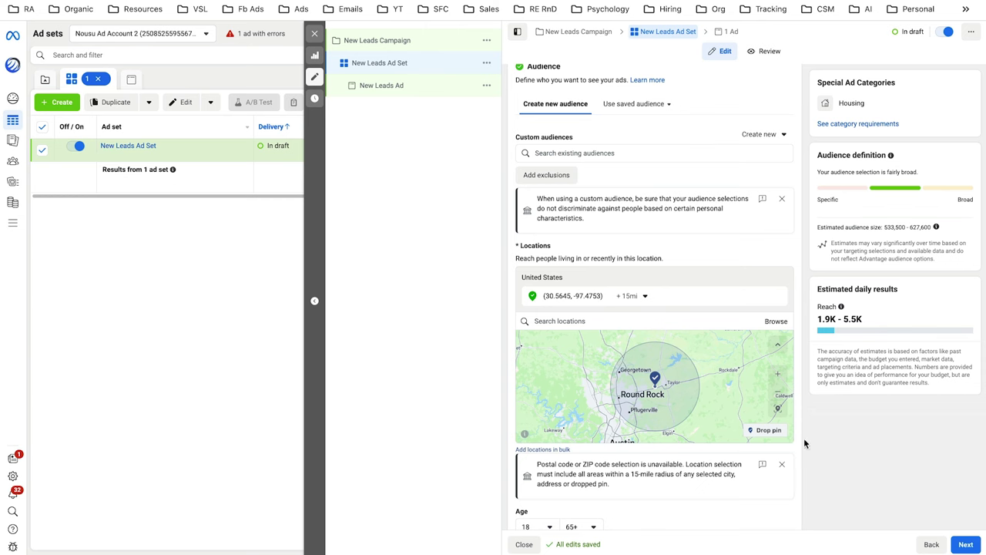
# - Examine the age, gender and detailed targeting options, and the ad set settings and interests in the Facebook Ad Angles cheatsheet in Google Docs
pyautogui.scroll(-2, 804, 443)
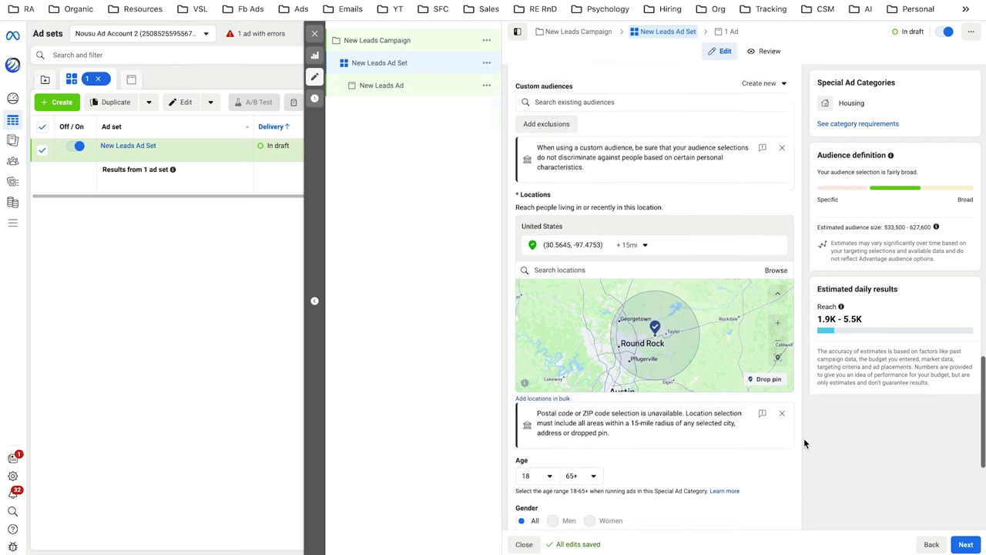
pyautogui.scroll(-3, 804, 443)
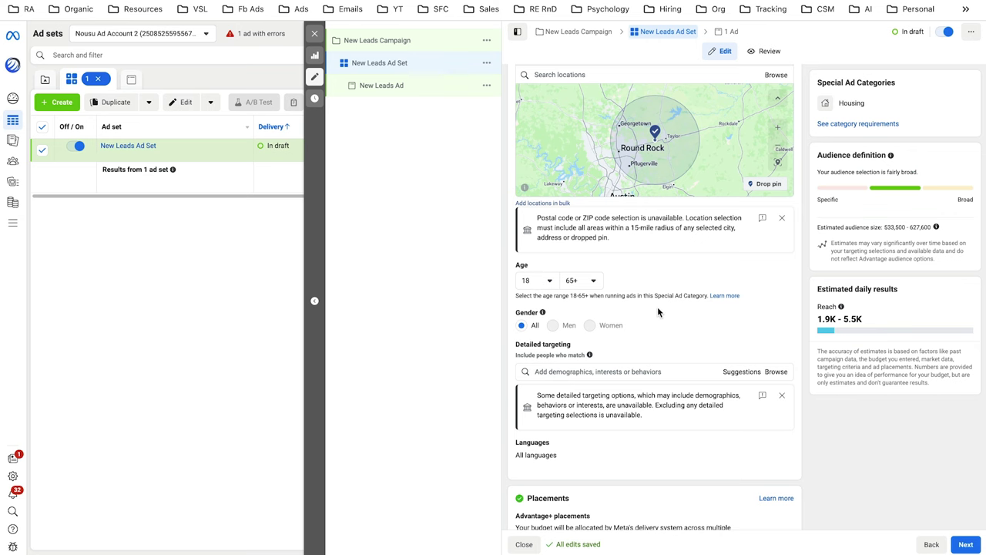
pyautogui.scroll(-1, 658, 311)
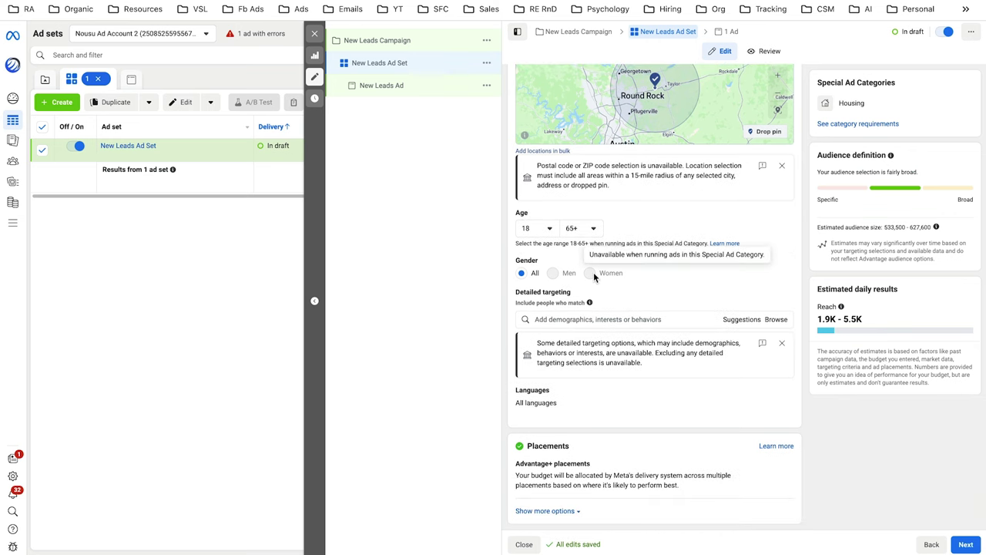
pyautogui.scroll(-1, 616, 287)
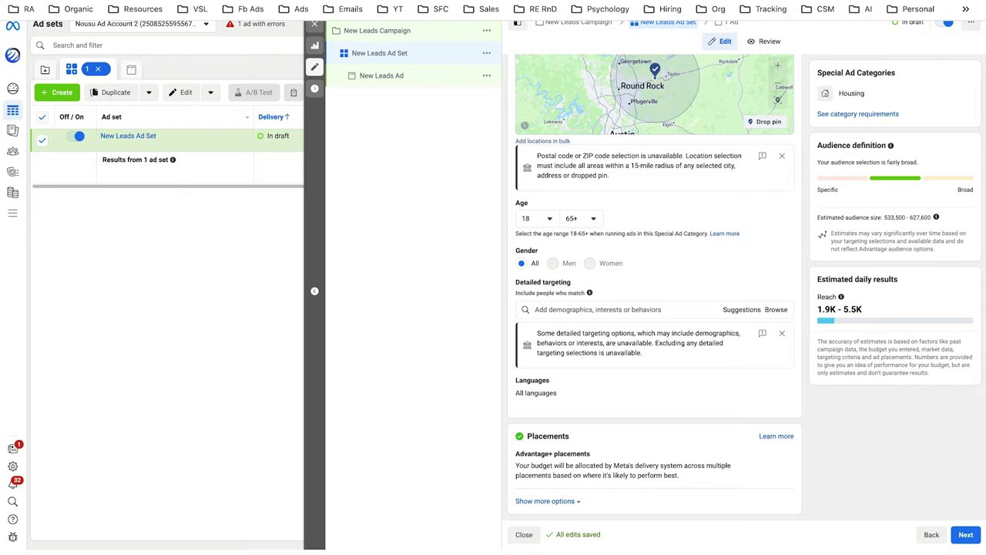
pyautogui.click(273, 2)
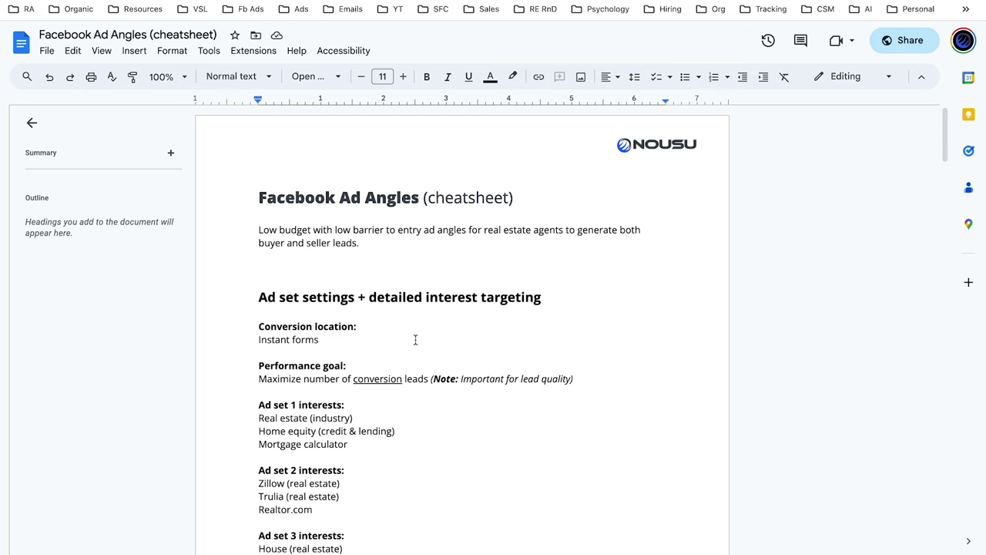
pyautogui.scroll(-1, 414, 339)
pyautogui.scroll(-1, 416, 340)
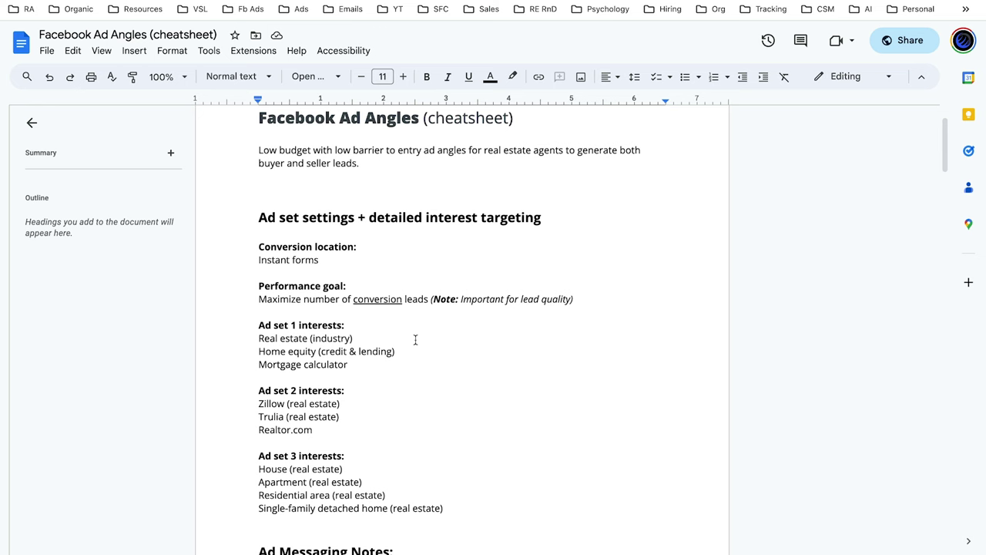
pyautogui.scroll(-1, 414, 339)
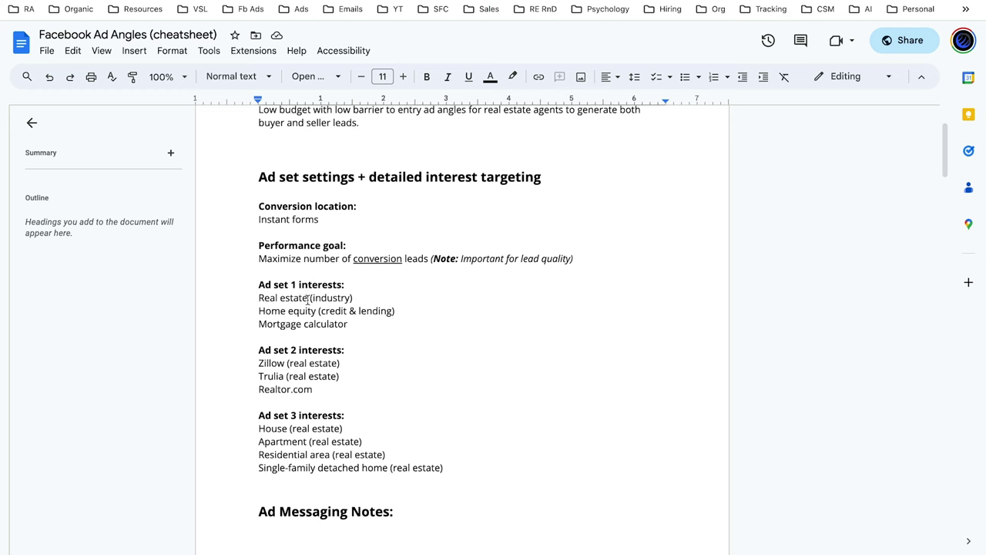
# - Copy "Real estate" from the cheatsheet's Ad set 1 interests and add Real estate (industry) to the detailed targeting in Ads Manager
pyautogui.moveTo(307, 299); pyautogui.dragTo(234, 300)
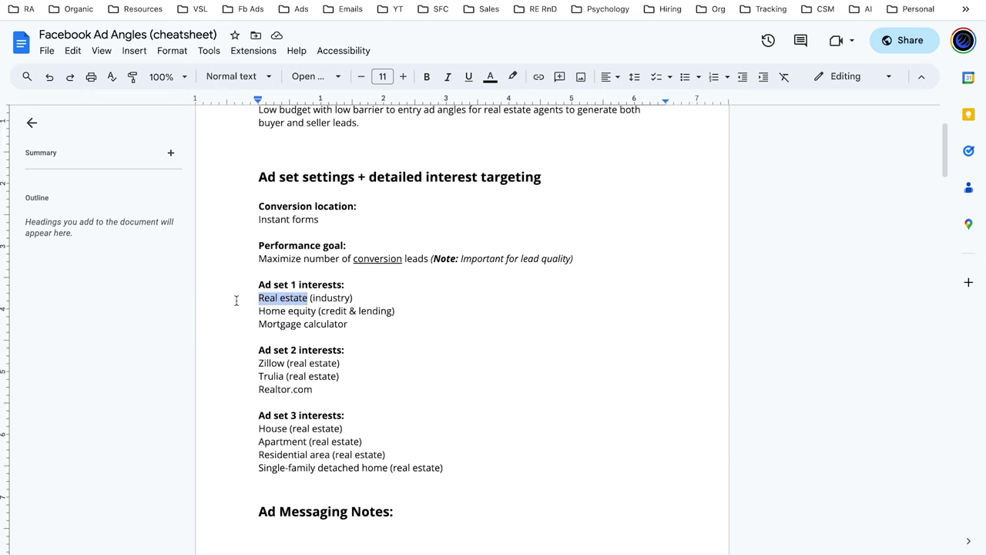
pyautogui.click(279, 299)
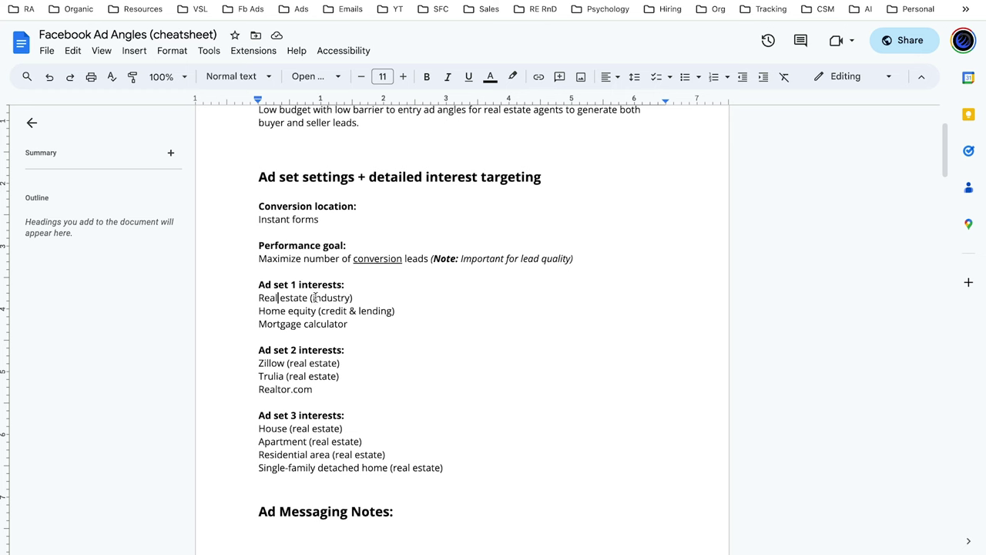
pyautogui.moveTo(308, 298); pyautogui.dragTo(250, 298)
pyautogui.hotkey('ctrl', 'c')
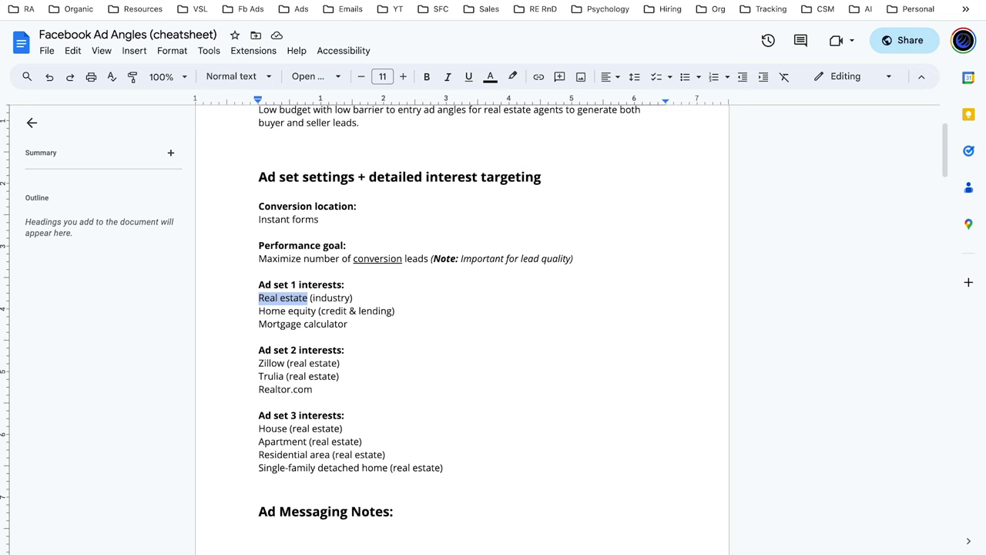
pyautogui.hotkey('alt', 'Tab')
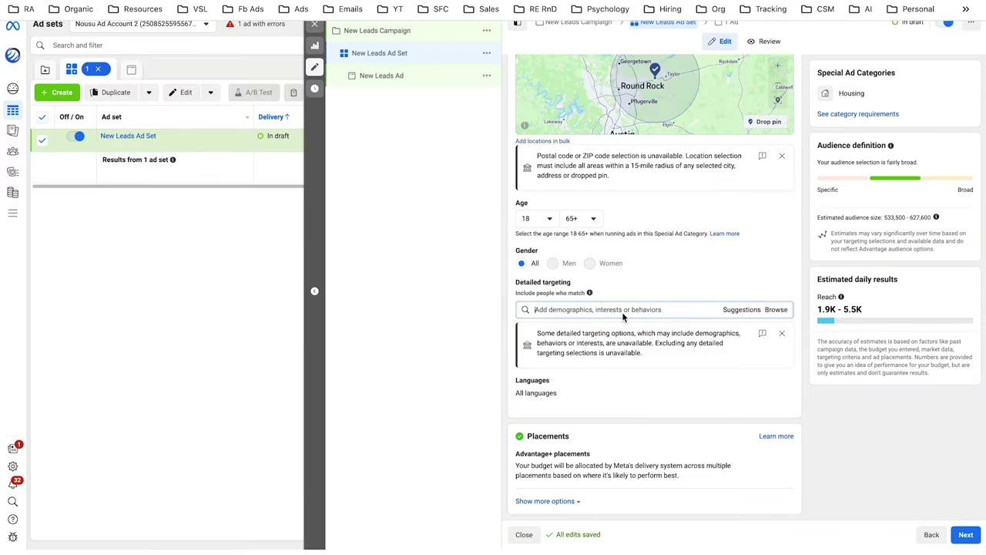
pyautogui.click(621, 312)
pyautogui.hotkey('ctrl', 'v')
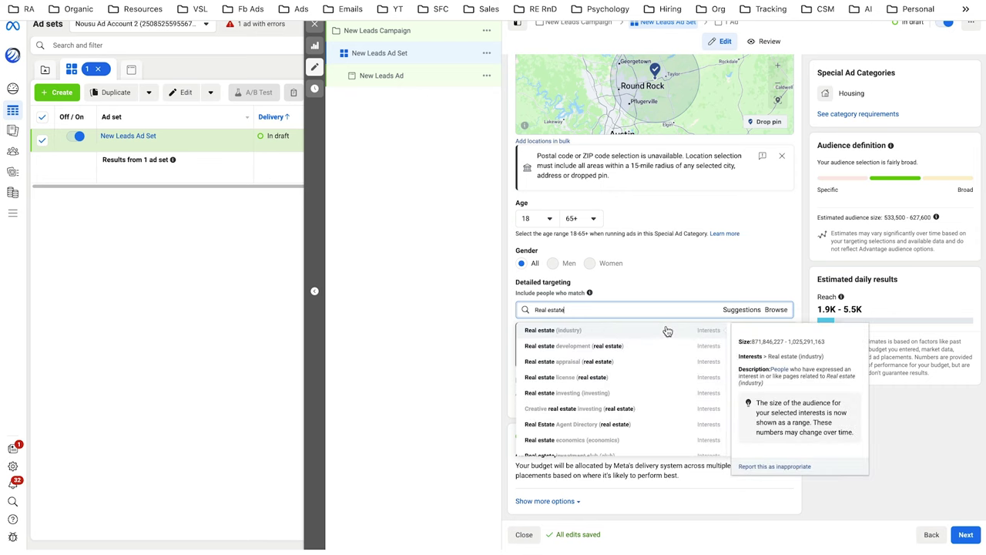
pyautogui.click(569, 331)
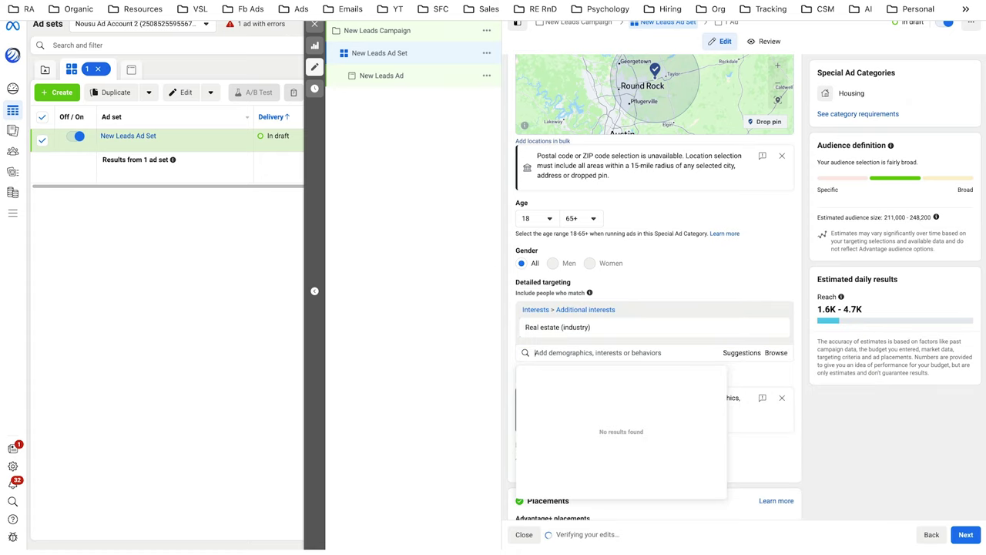
# - Copy "Home equity" from the cheatsheet in Google Docs and add Home equity (credit & lending) to the detailed targeting in Ads Manager
pyautogui.hotkey('ctrl', 'Tab')
pyautogui.click(322, 350)
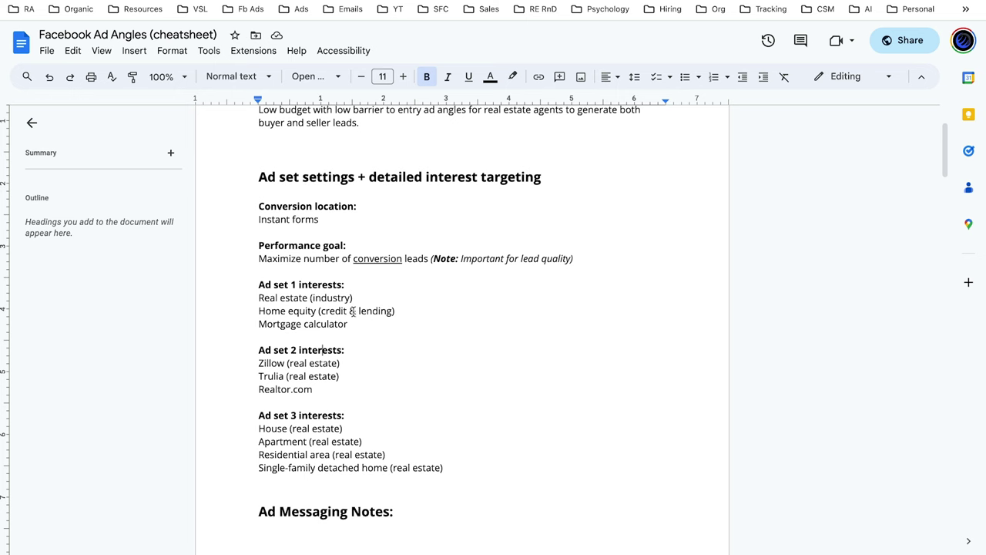
pyautogui.moveTo(317, 311); pyautogui.dragTo(246, 310)
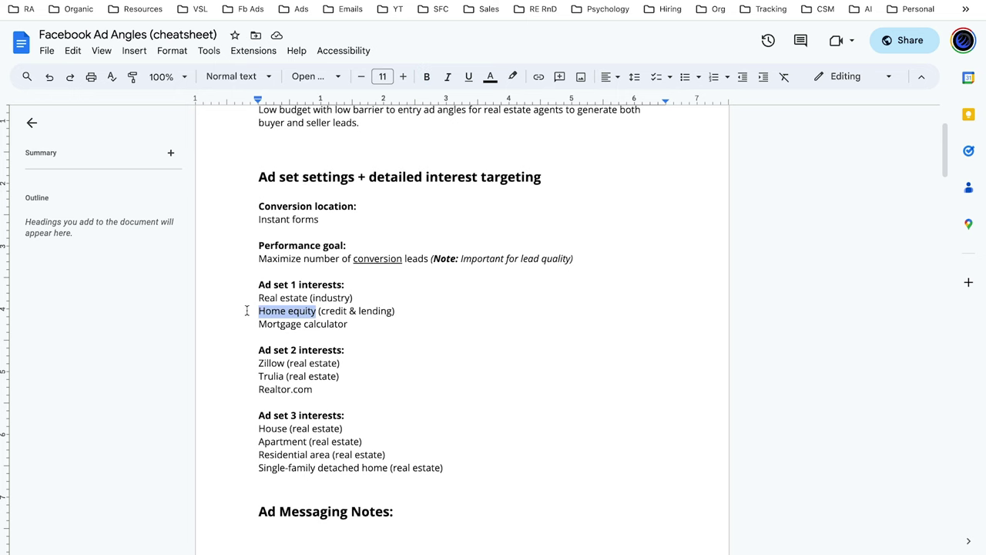
pyautogui.hotkey('ctrl', 'c')
pyautogui.hotkey('ctrl', 'Tab')
pyautogui.hotkey('ctrl', 'v')
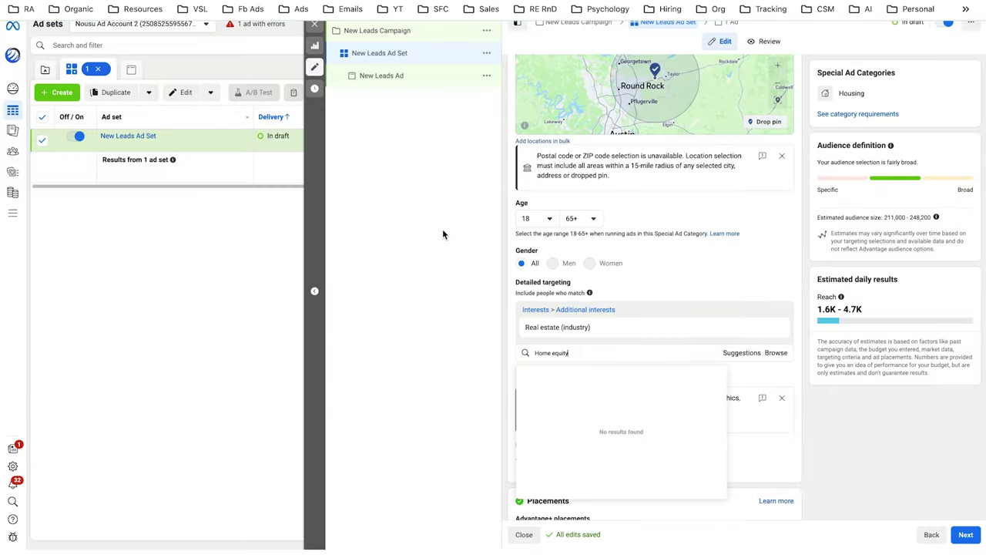
pyautogui.click(621, 374)
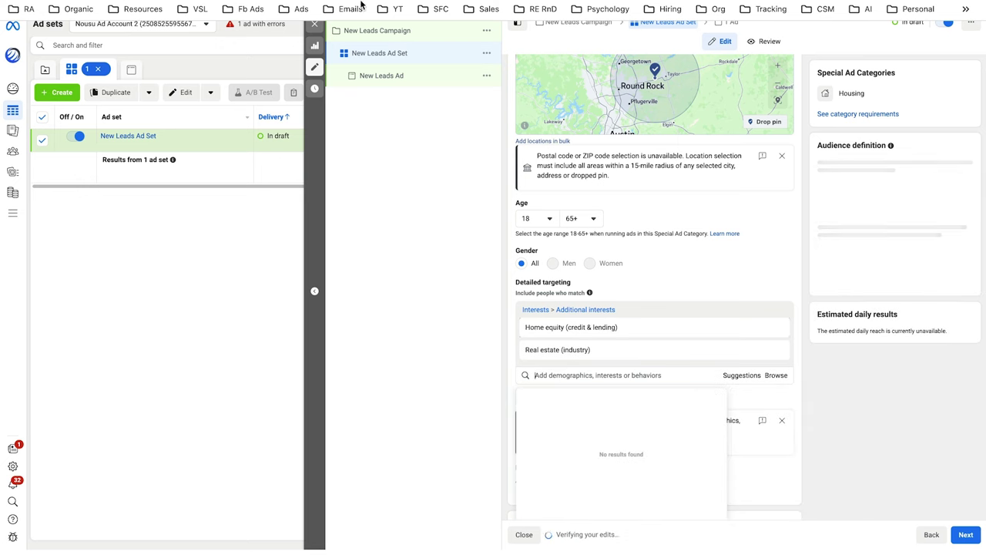
# - Copy "Mortgage calculator" from the cheatsheet in Google Docs and add Mortgage calculator (credit & lending) to the detailed targeting in Ads Manager
pyautogui.hotkey('ctrl', 'shift', 'Tab')
pyautogui.moveTo(348, 323); pyautogui.dragTo(243, 324)
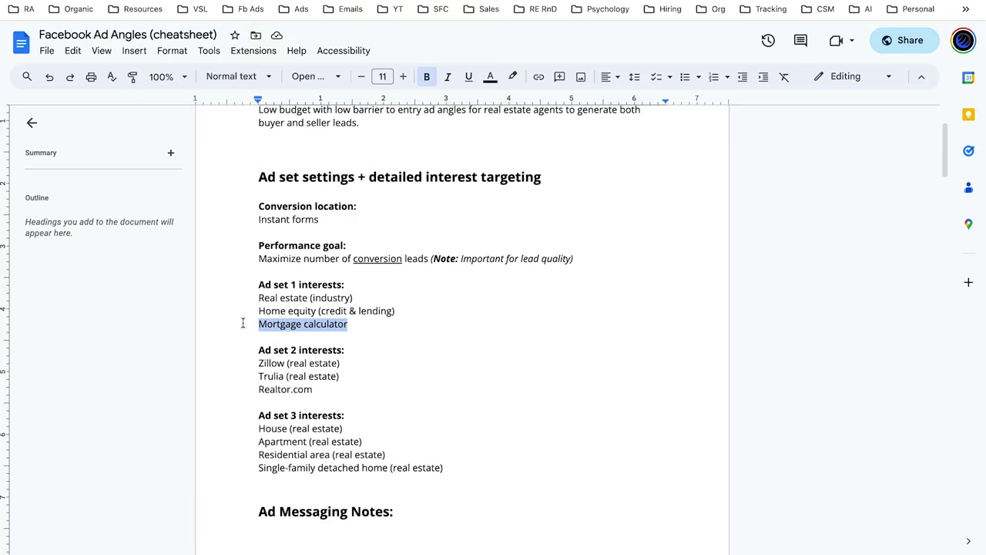
pyautogui.hotkey('ctrl', 'c')
pyautogui.hotkey('ctrl', 'Tab')
pyautogui.hotkey('ctrl', 'v')
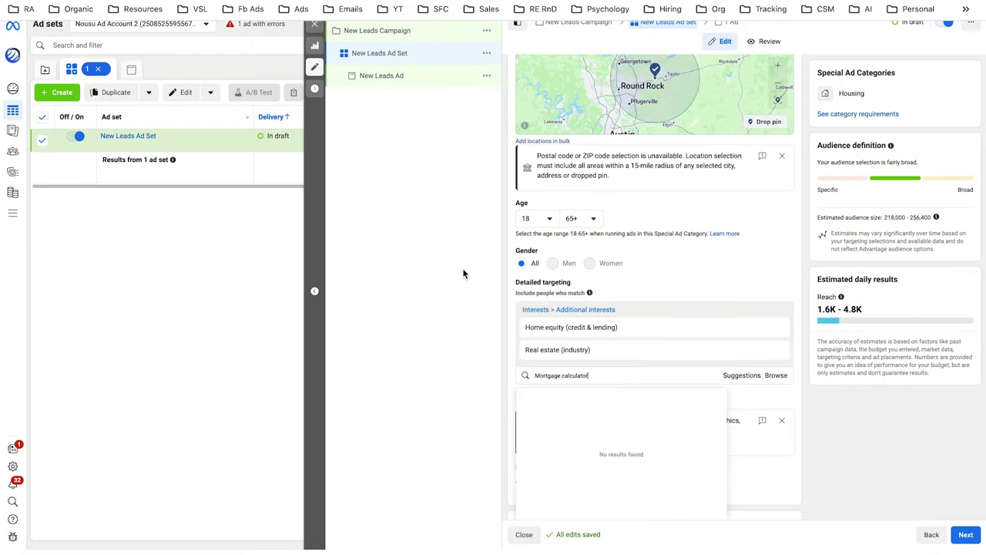
pyautogui.click(601, 396)
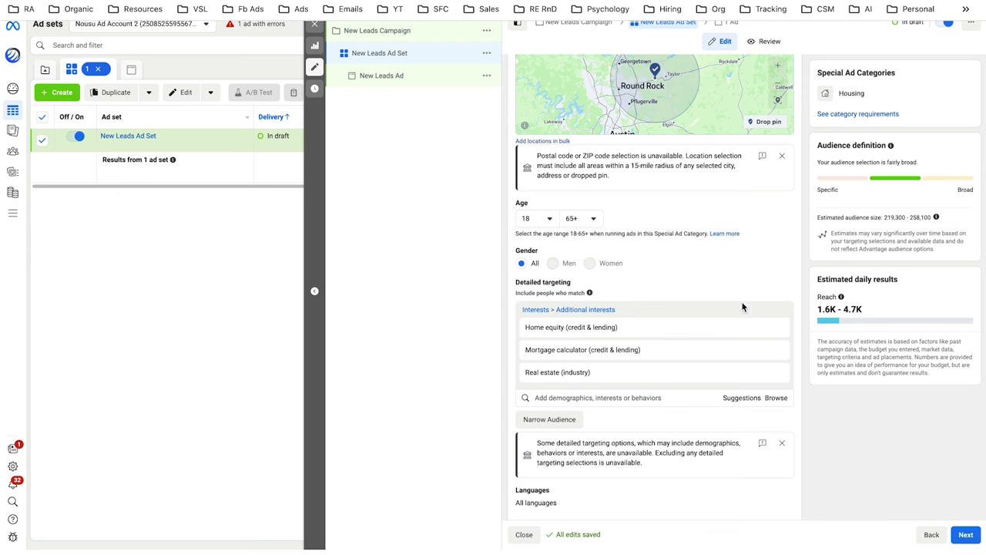
# - Check the ad set's placements setting, keep Advantage+ placements and close the ad set editor
pyautogui.scroll(-3, 812, 475)
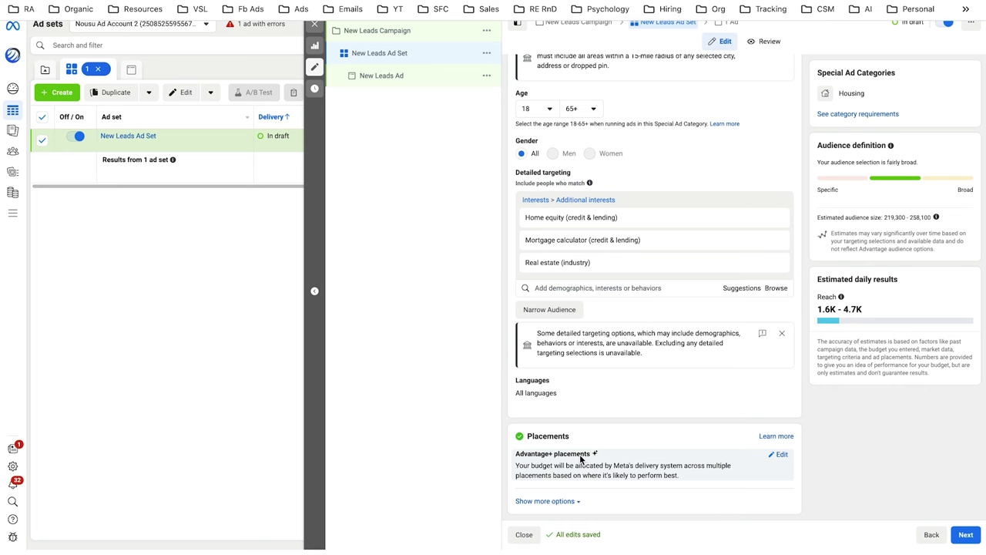
pyautogui.scroll(1, 589, 148)
pyautogui.scroll(1, 589, 148)
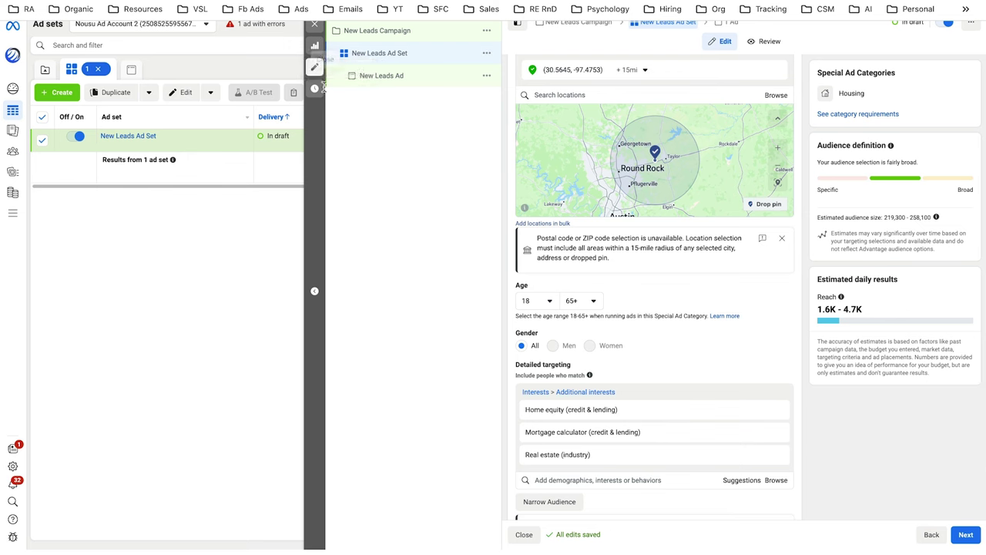
pyautogui.scroll(1, 466, 225)
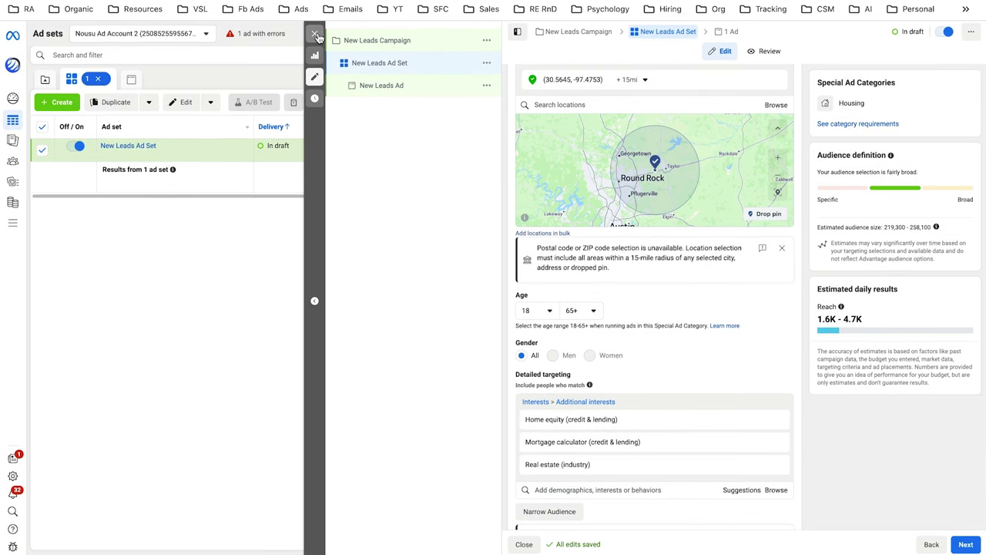
pyautogui.click(315, 34)
# - Rename the ad set "Angle #1: RE, MC, HE", consulting the Ad set 1 interests in the Google Docs cheatsheet, and save it to draft
pyautogui.click(166, 146)
pyautogui.hotkey('ctrl', 'a')
pyautogui.write('<')
pyautogui.write('ngle')
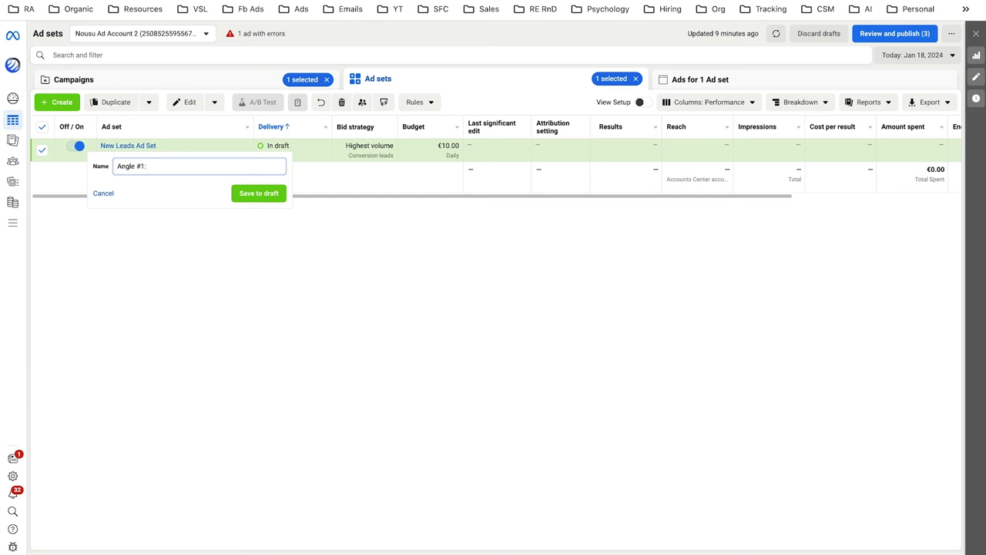
pyautogui.hotkey('ctrl', 'Tab')
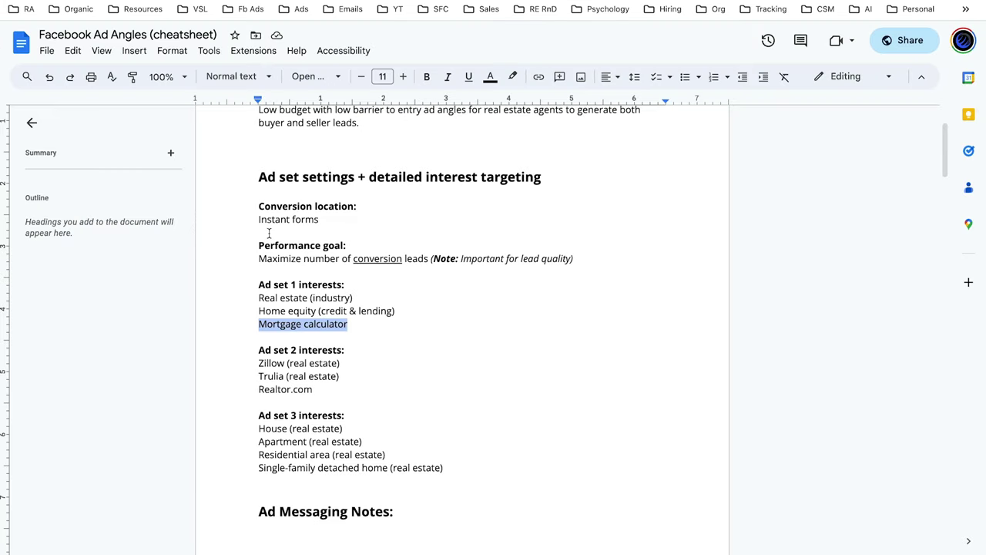
pyautogui.hotkey('ctrl', 'shift', 'Tab')
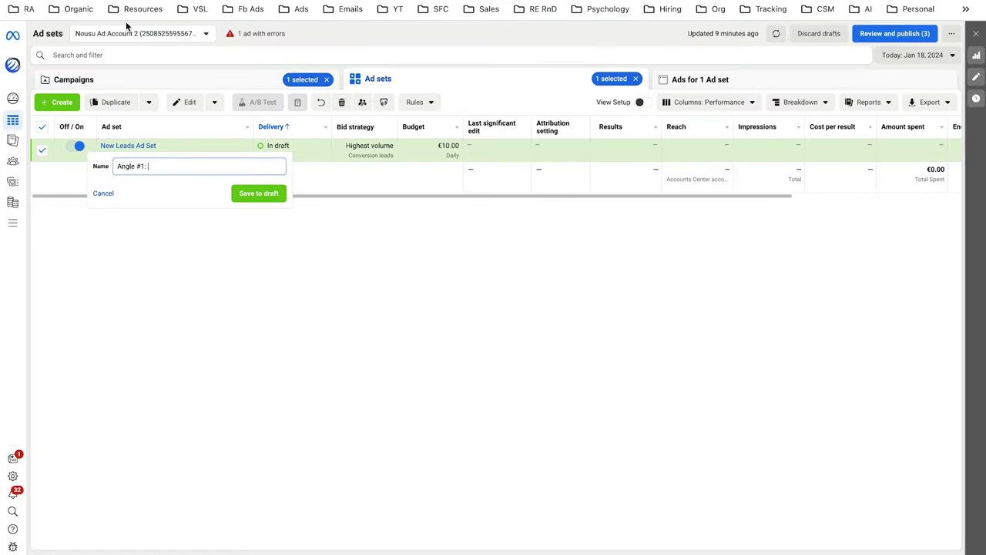
pyautogui.write('RE')
pyautogui.write(', HE,')
pyautogui.hotkey('ctrl', 'Tab')
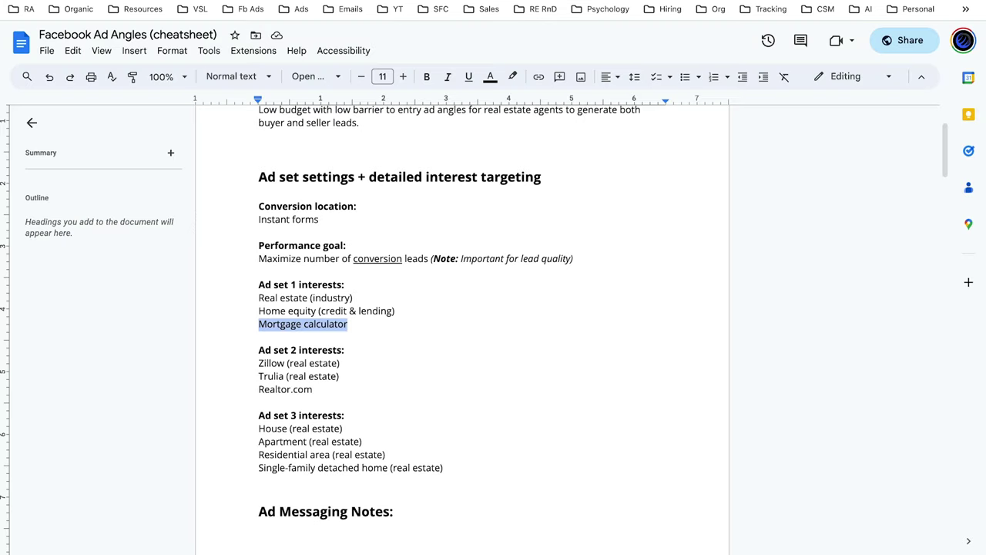
pyautogui.hotkey('ctrl', 'shift', 'Tab')
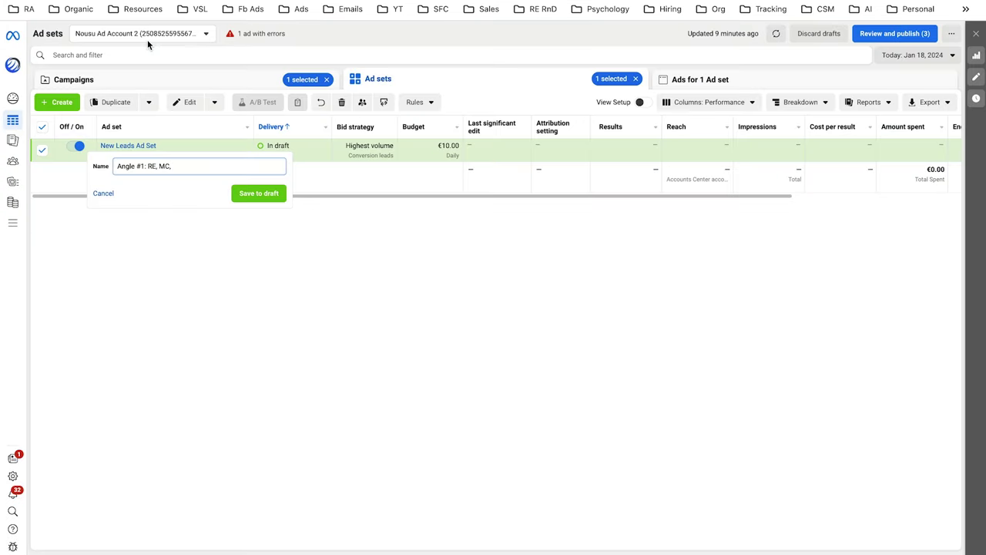
pyautogui.click(239, 192)
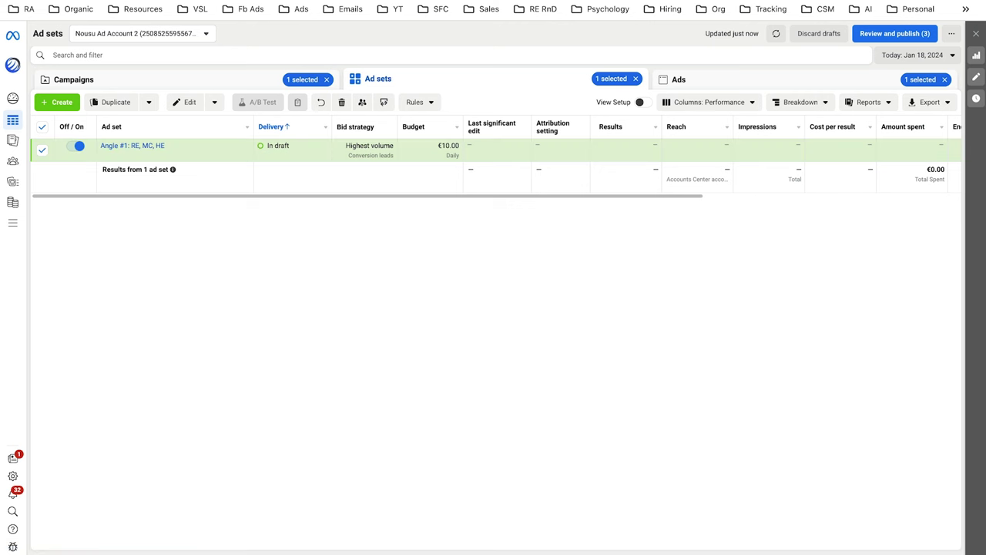
# - Examine the ad angle texts, headlines and instant form example in the Facebook Ad Angles cheatsheet in Google Docs
pyautogui.hotkey('ctrl', 'Tab')
pyautogui.scroll(-9, 317, 248)
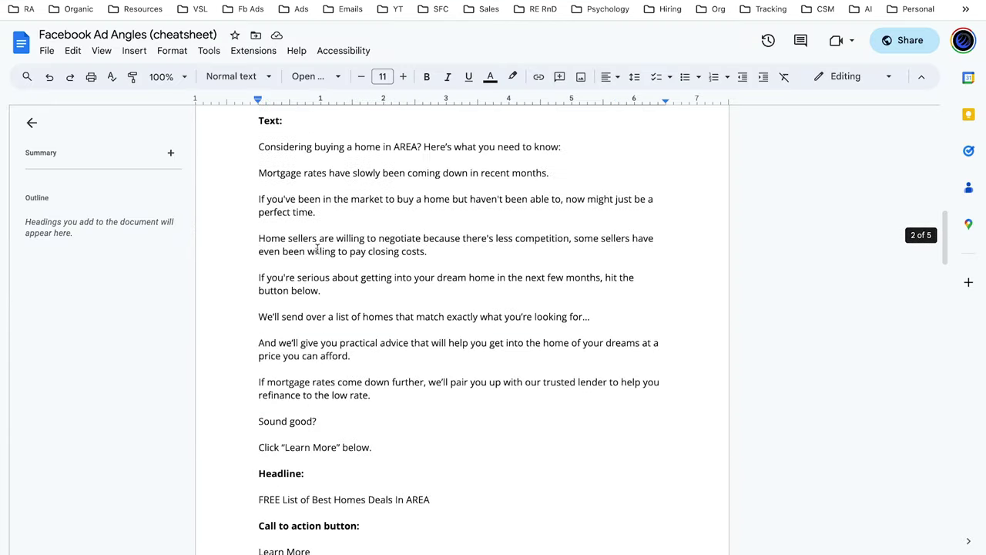
pyautogui.scroll(-20, 317, 247)
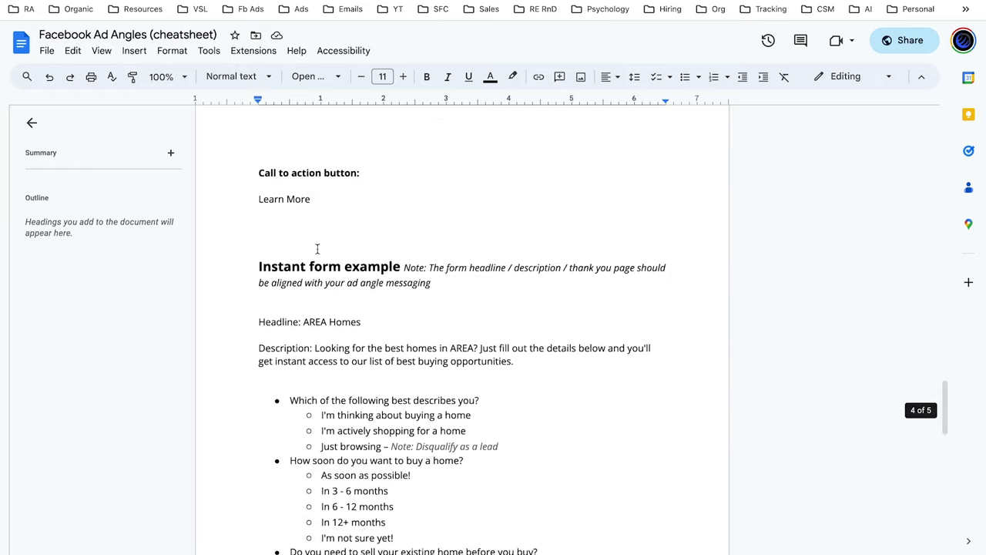
pyautogui.scroll(20, 317, 247)
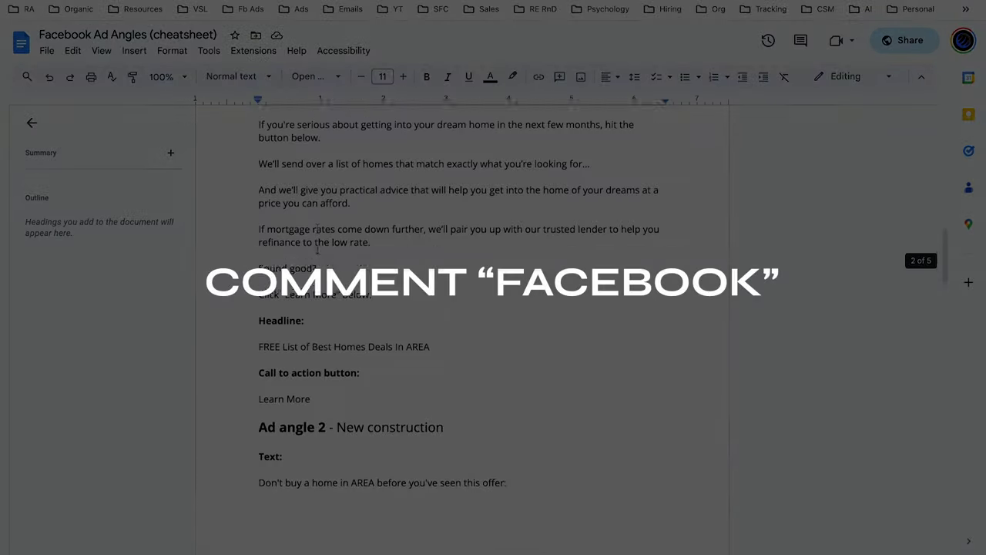
pyautogui.scroll(7, 317, 249)
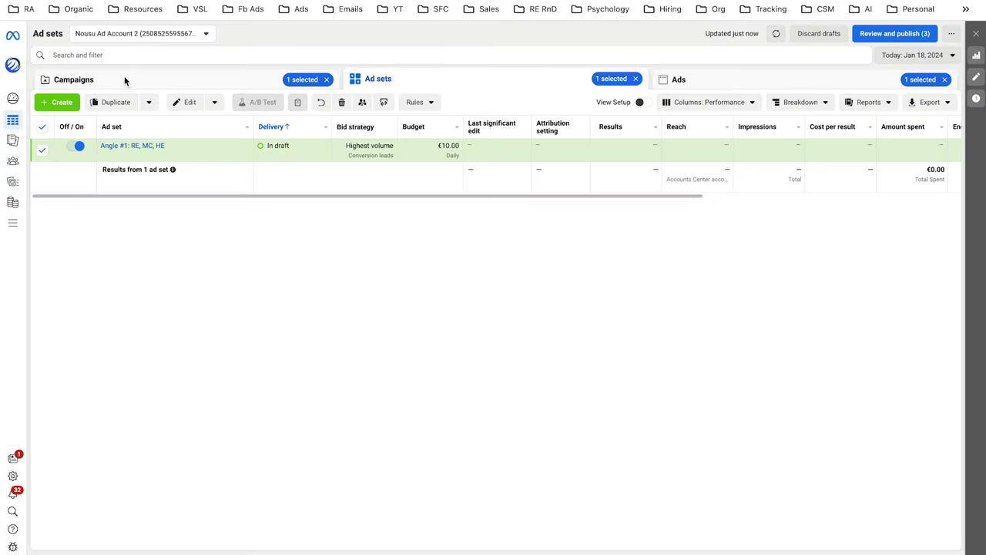
# - Switch to Ads Manager and show the ad belonging to the ad set "Angle #1: RE, MC, HE"
pyautogui.moveTo(131, 158)
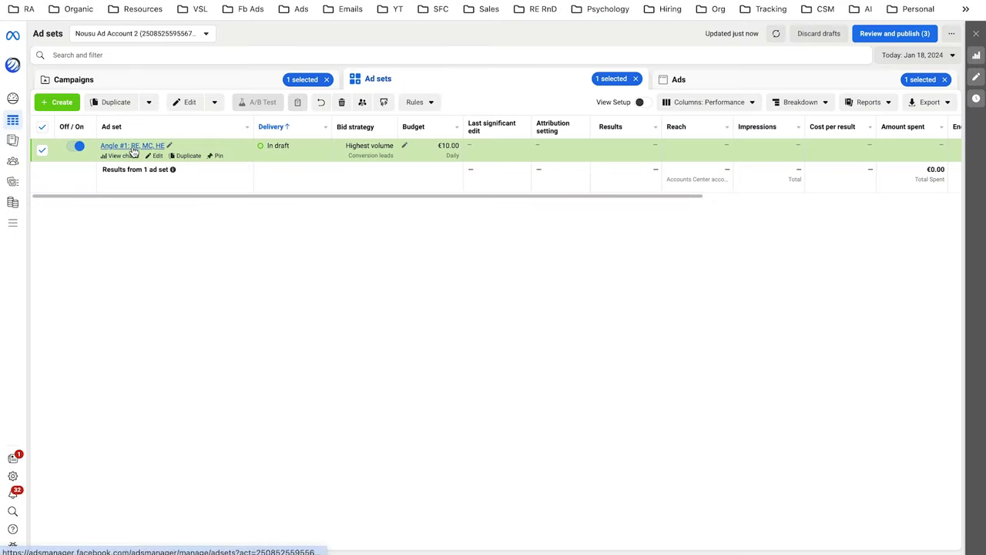
pyautogui.click(696, 81)
pyautogui.moveTo(244, 155)
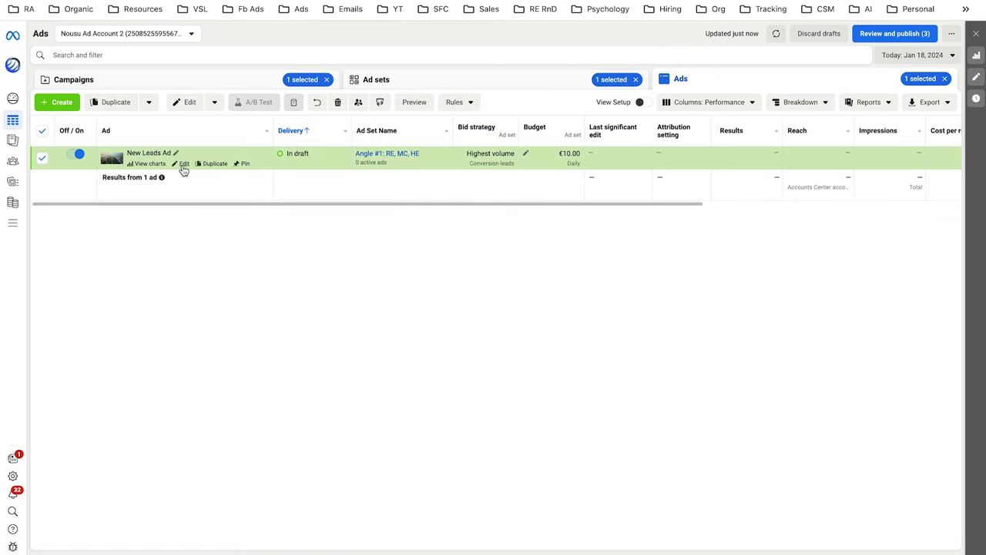
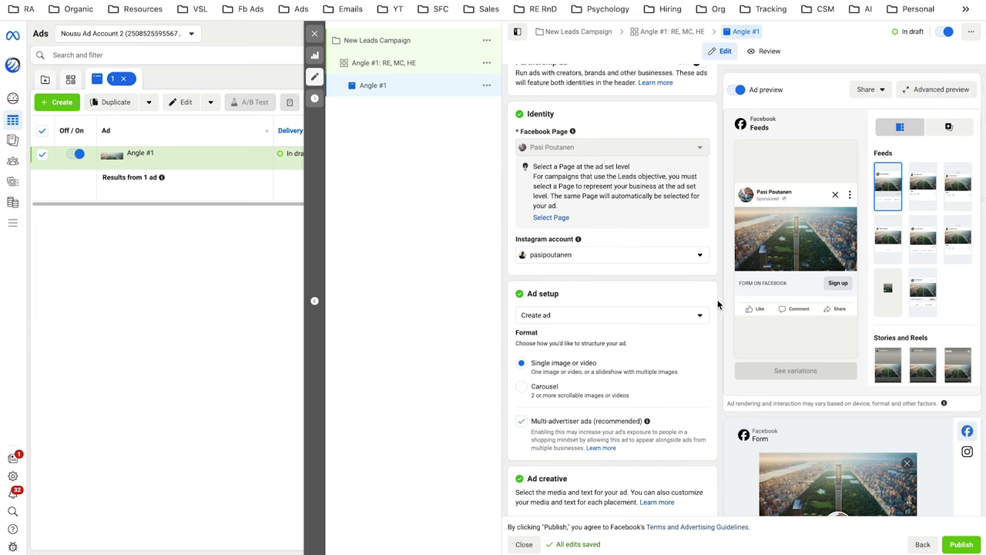
# - Keep Create ad and the single image or video format in the ad setup, and turn off multi-advertiser ads
pyautogui.scroll(-2, 720, 304)
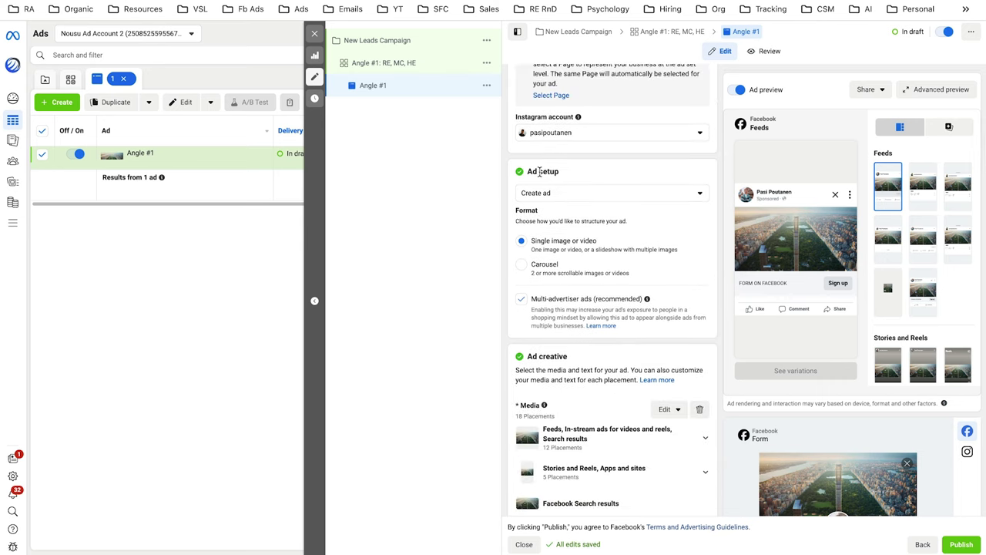
pyautogui.click(531, 201)
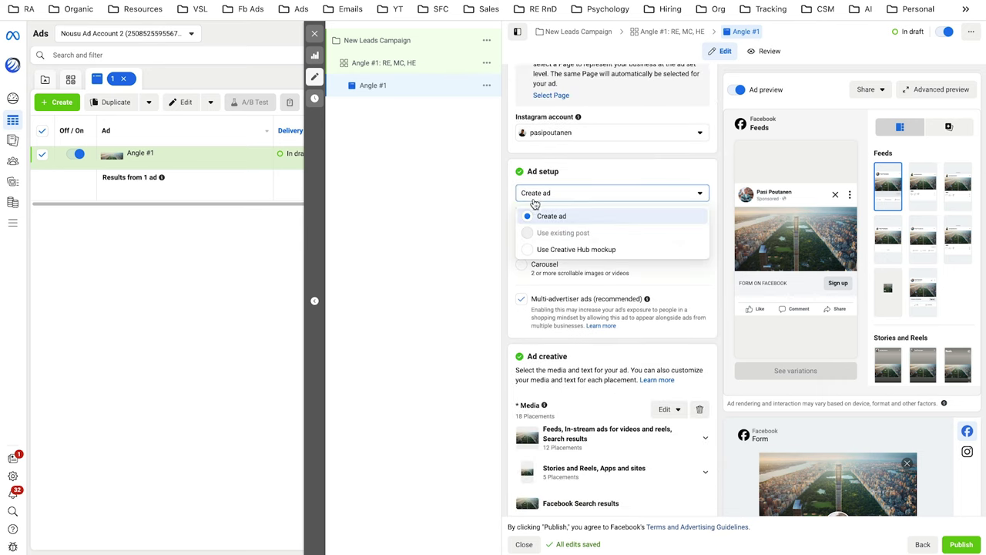
pyautogui.click(626, 168)
pyautogui.scroll(-1, 528, 185)
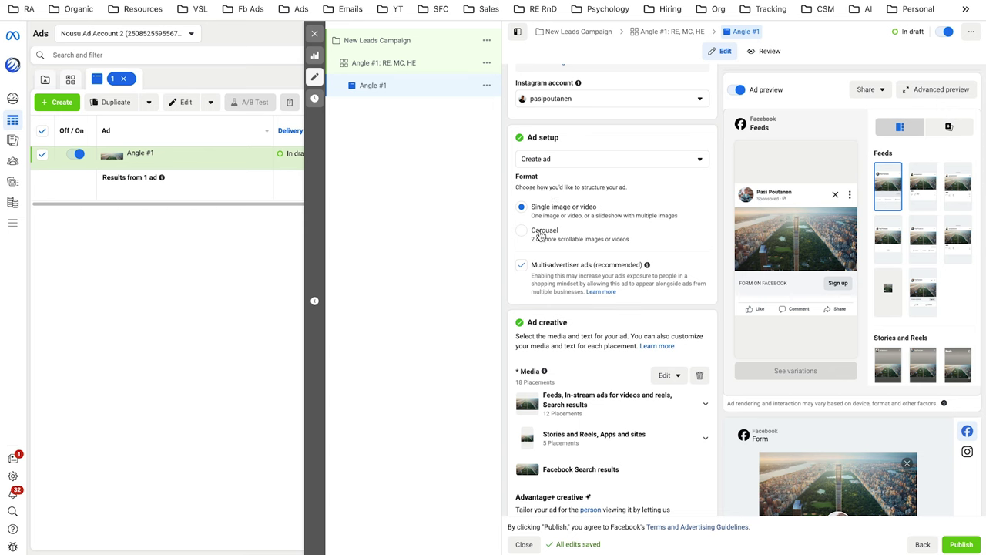
pyautogui.scroll(-2, 674, 244)
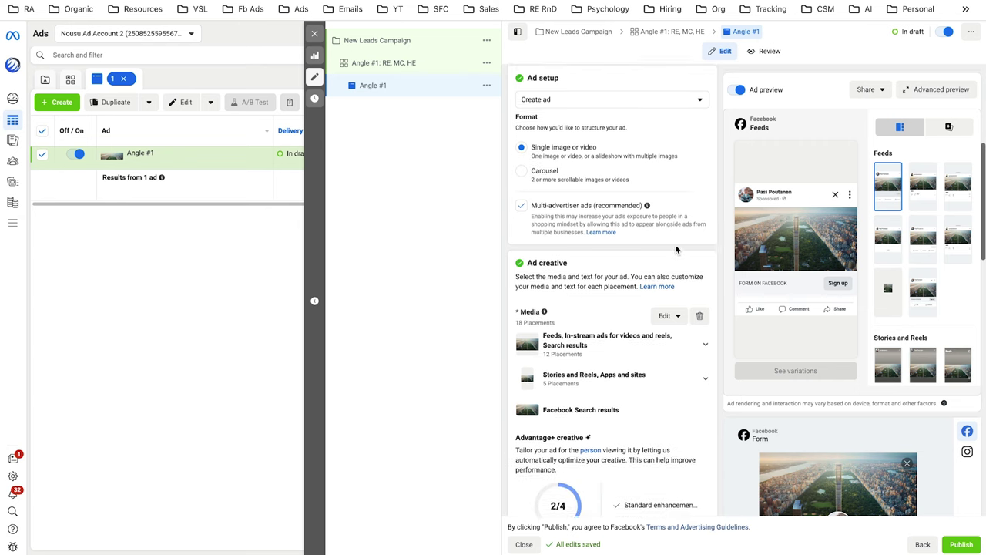
pyautogui.click(519, 196)
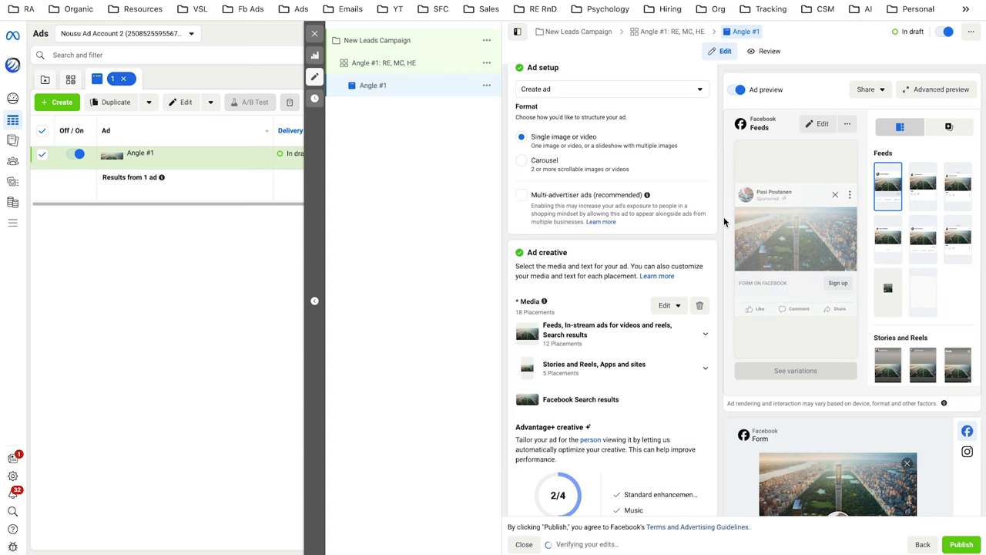
# - Remove all existing media from the Angle #1 ad's creative
pyautogui.scroll(-1, 723, 216)
pyautogui.moveTo(724, 217); pyautogui.dragTo(516, 455)
pyautogui.click(573, 192)
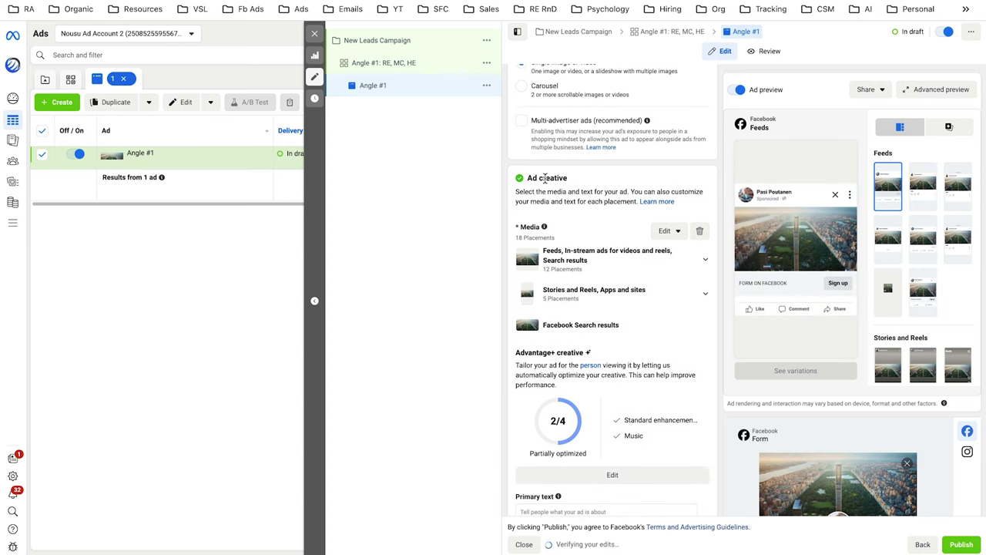
pyautogui.scroll(-1, 725, 220)
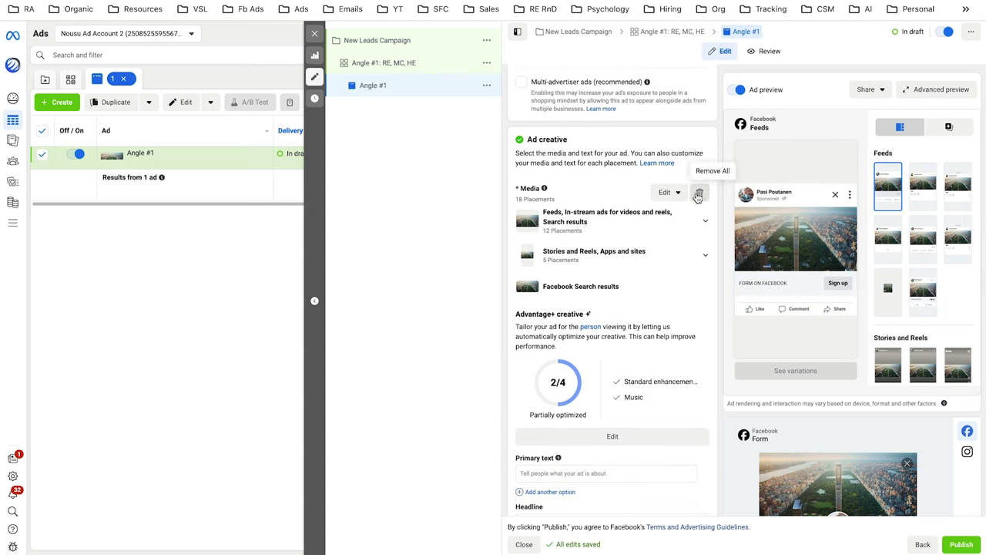
pyautogui.click(700, 195)
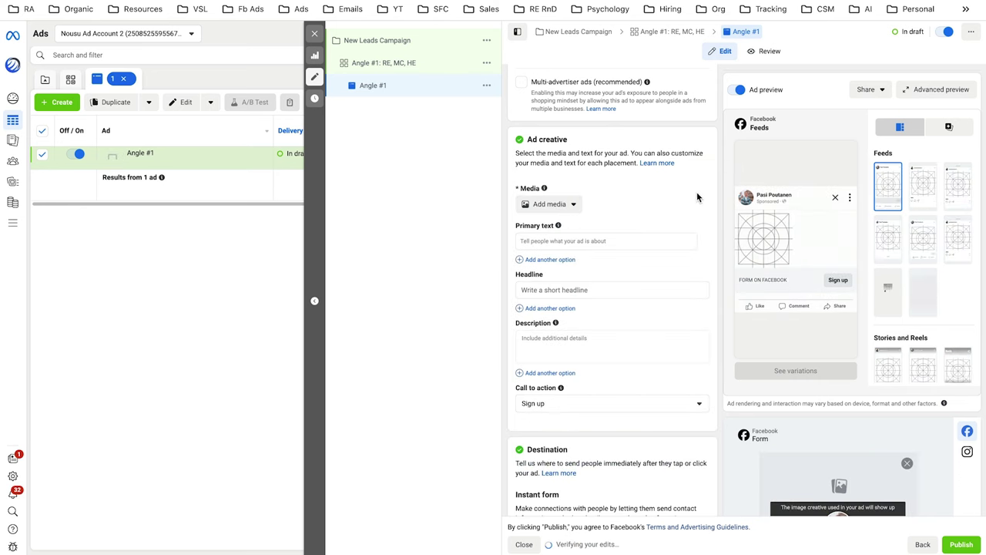
# - Add the first house photo from the account images to the ad, keeping the original crop for all placements
pyautogui.click(557, 207)
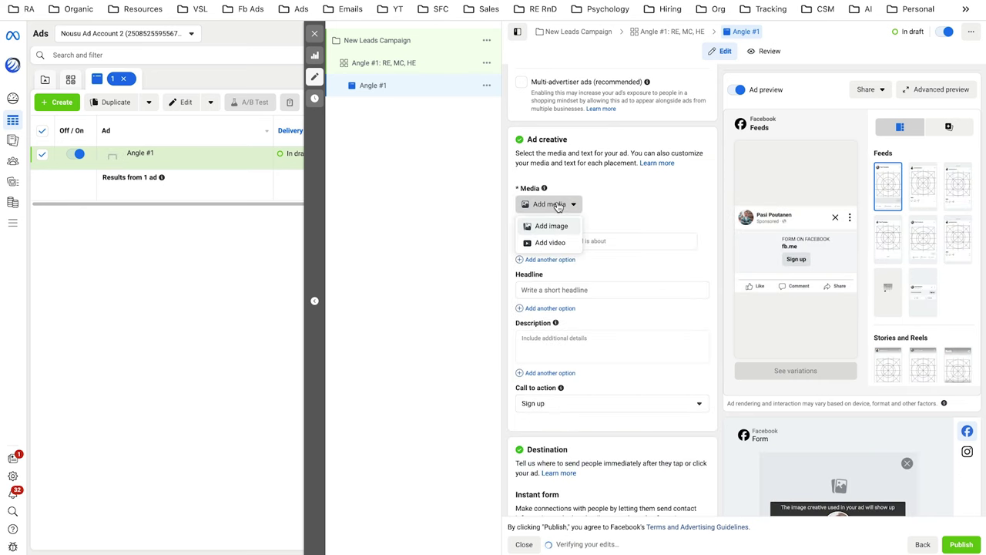
pyautogui.click(553, 226)
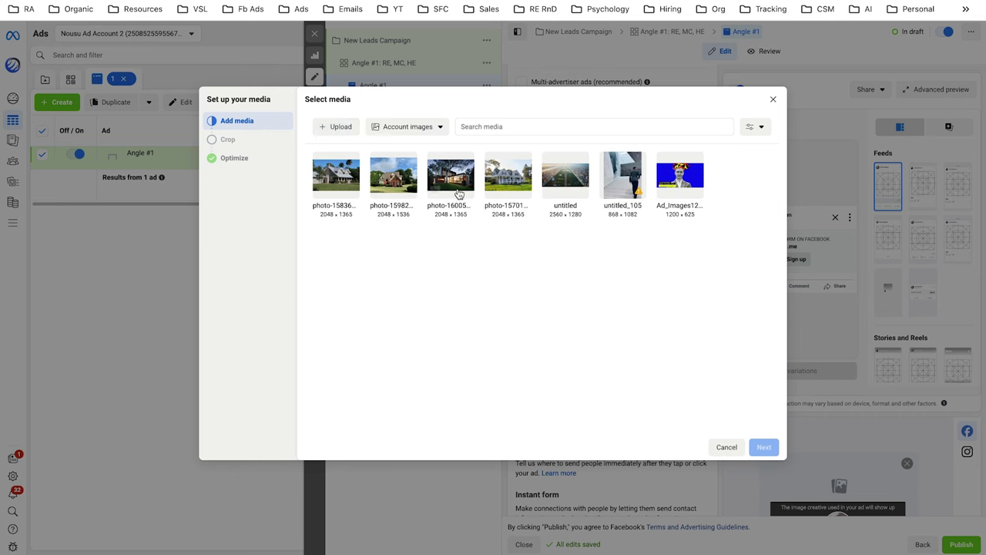
pyautogui.moveTo(457, 192)
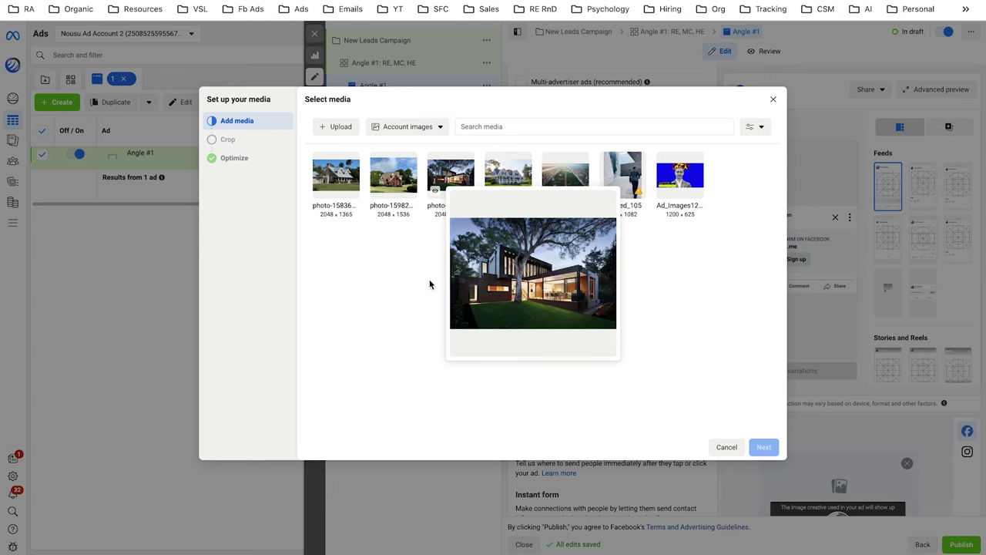
pyautogui.click(338, 184)
pyautogui.click(764, 449)
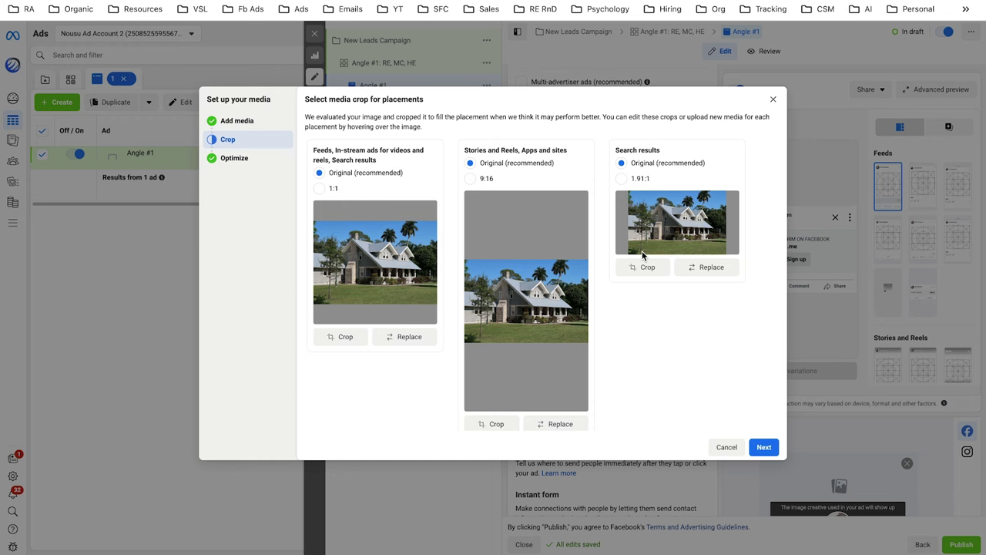
pyautogui.click(765, 450)
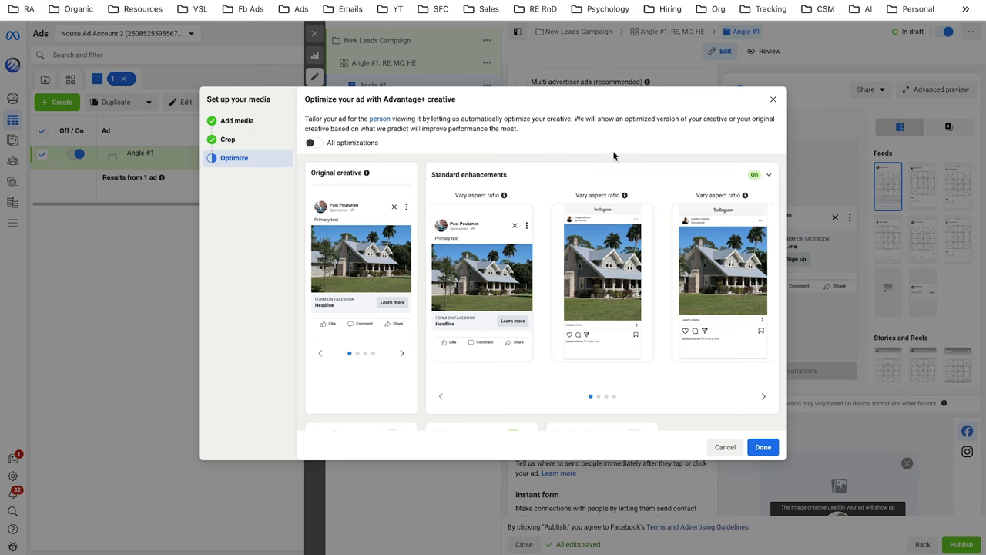
# - Turn off Image template, Visual touch-ups, Text improvements and Relevant comments in the standard enhancements, and return to the Advantage+ creative optimizations
pyautogui.click(770, 176)
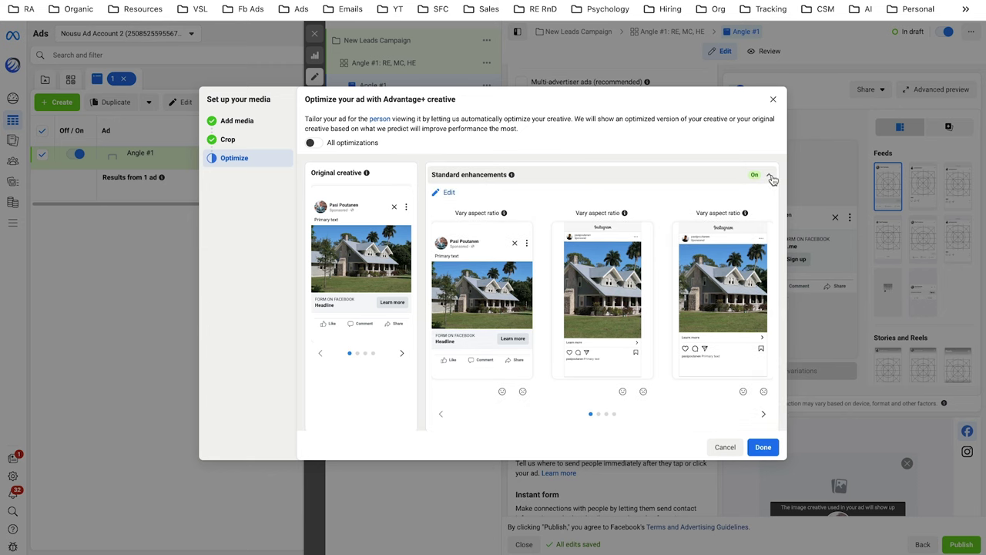
pyautogui.click(451, 192)
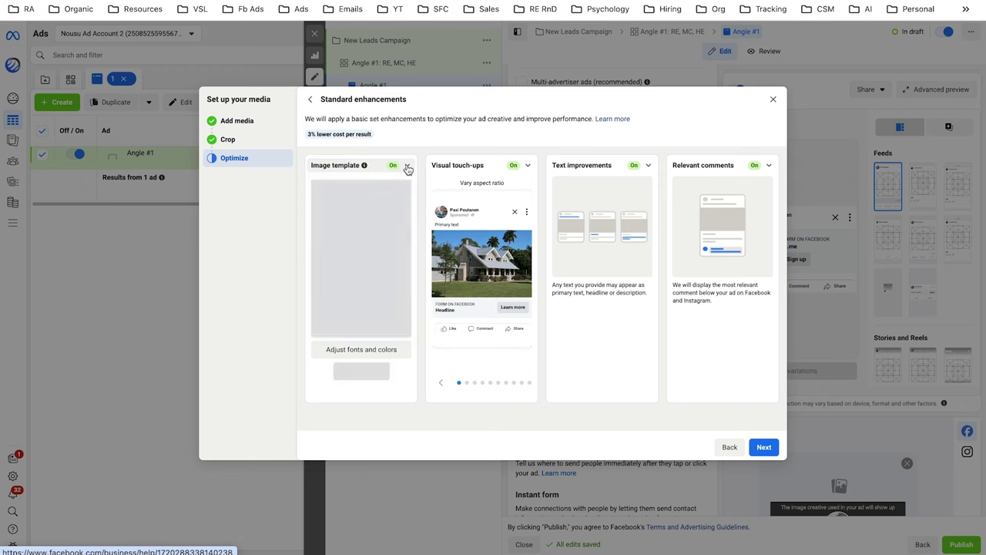
pyautogui.click(406, 165)
pyautogui.click(323, 181)
pyautogui.click(528, 165)
pyautogui.click(440, 181)
pyautogui.click(648, 164)
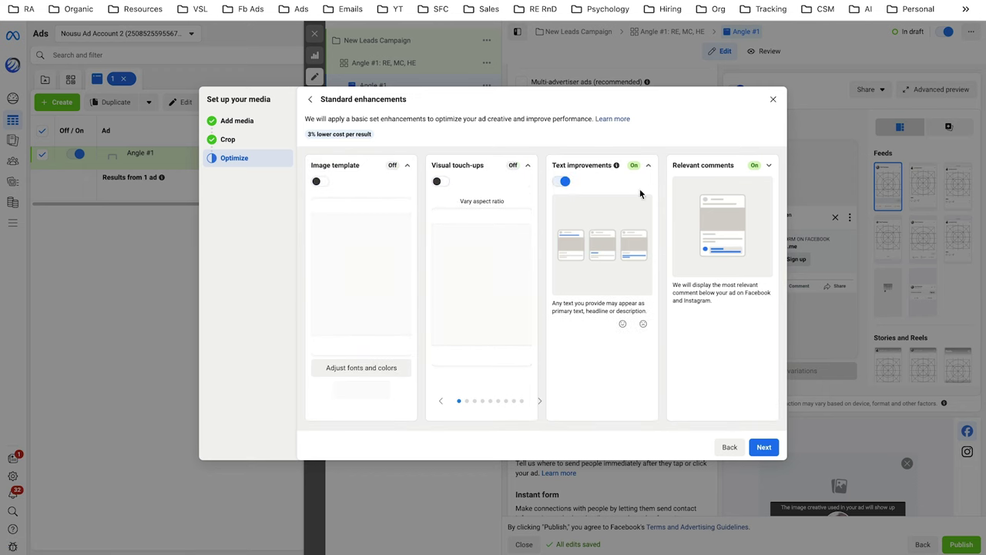
pyautogui.click(557, 182)
pyautogui.click(768, 165)
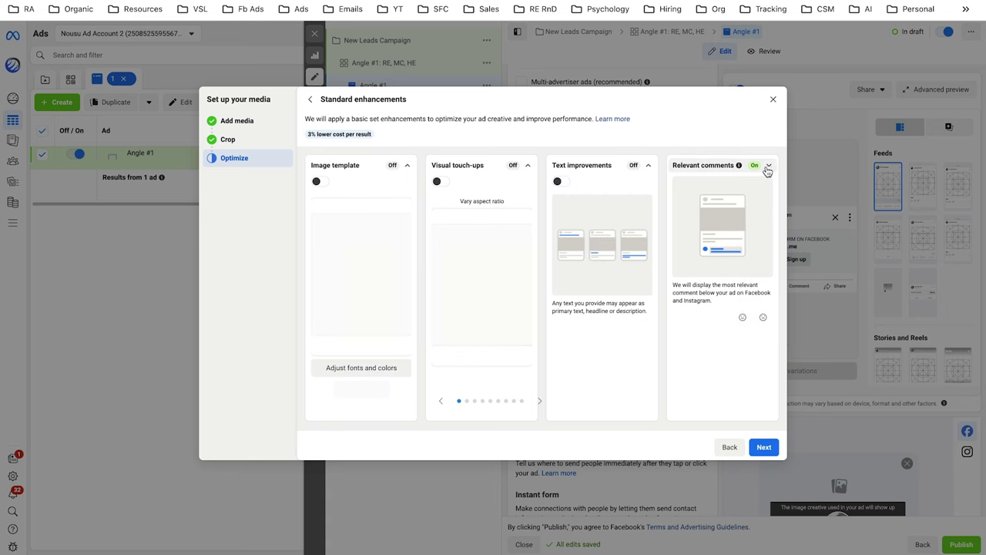
pyautogui.click(681, 181)
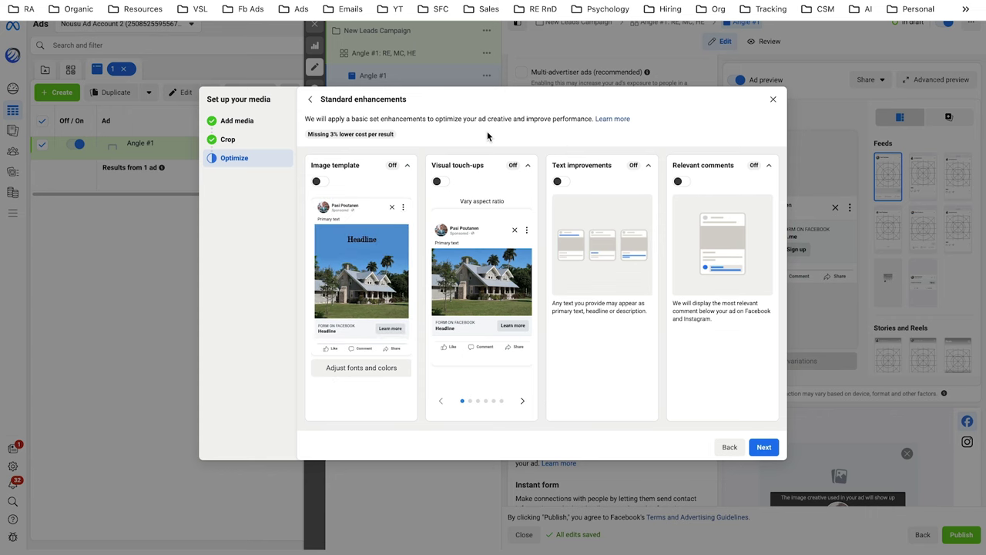
pyautogui.click(310, 98)
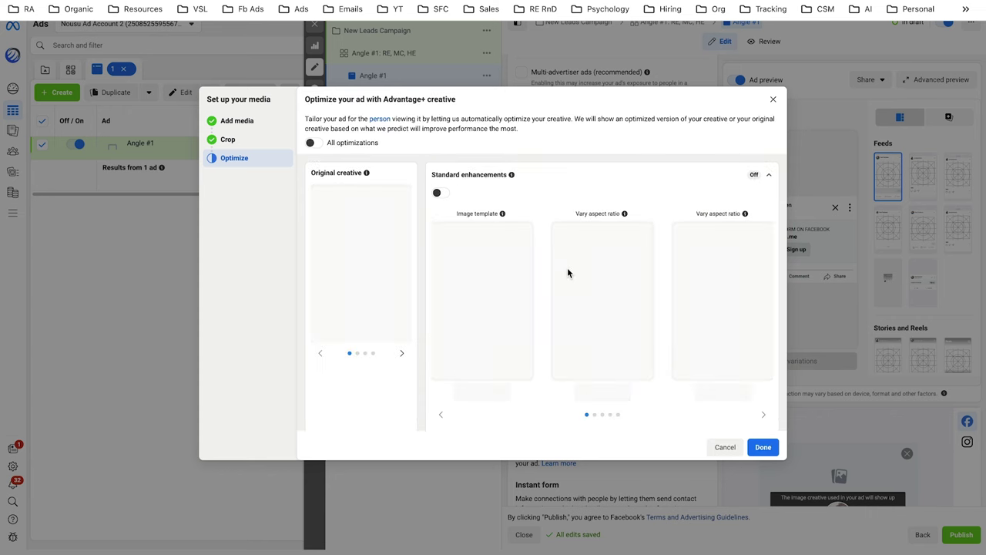
# - Turn off the Music enhancement in the Advantage+ creative optimizations and finish the media setup
pyautogui.scroll(-3, 567, 271)
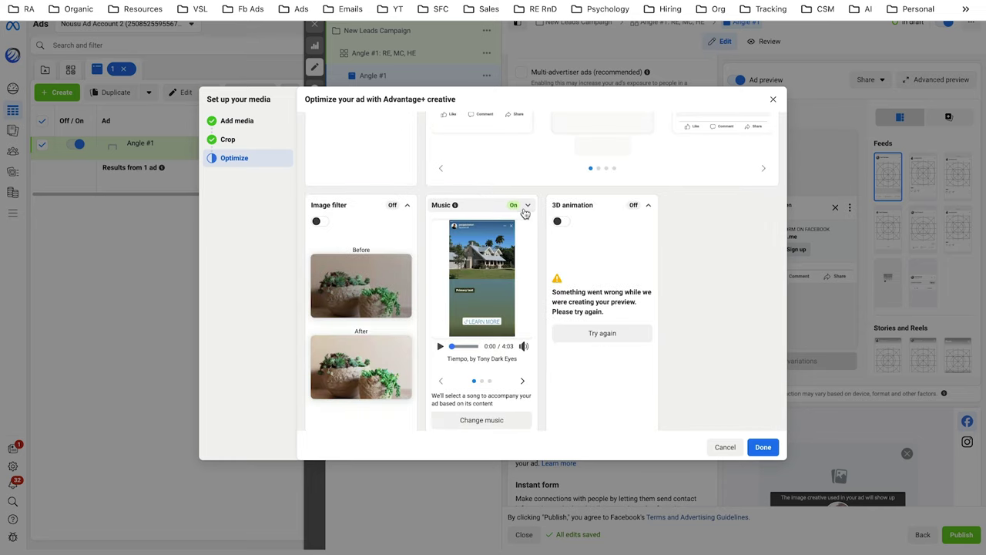
pyautogui.click(524, 209)
pyautogui.click(440, 222)
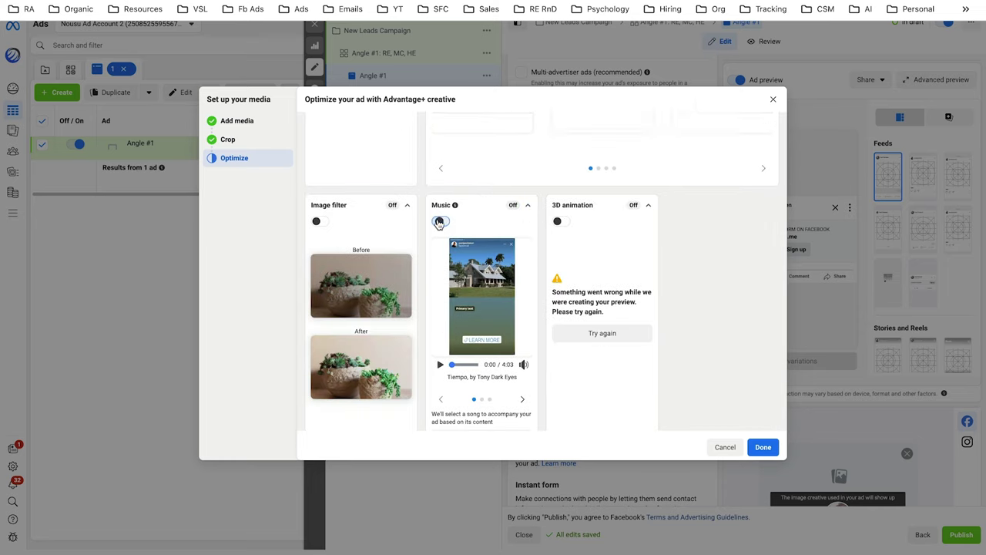
pyautogui.scroll(5, 717, 235)
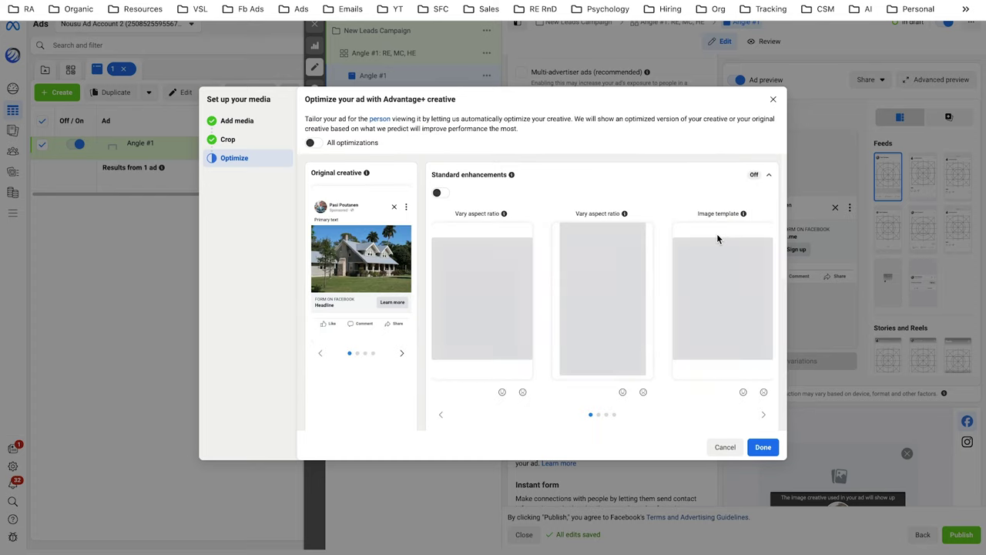
pyautogui.click(762, 448)
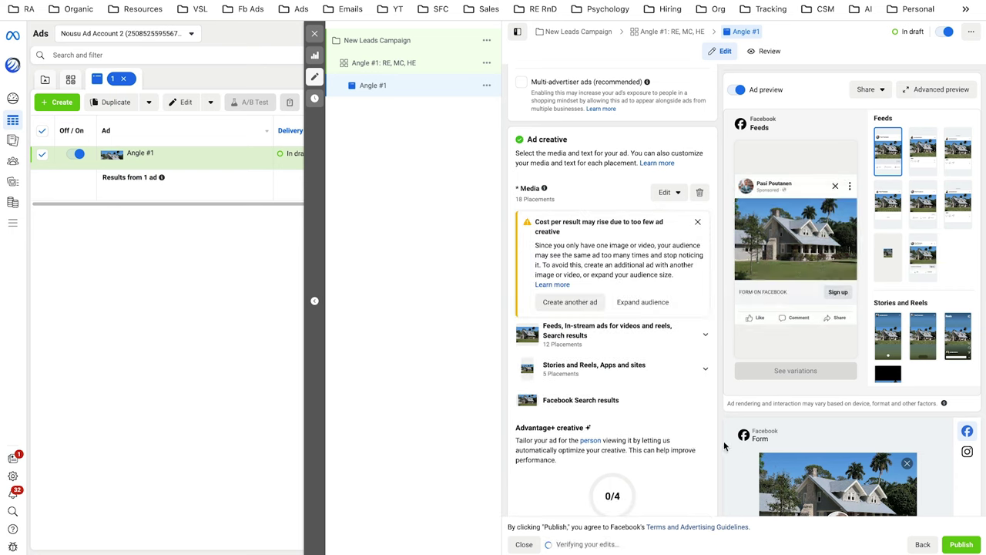
# - Copy the full ad text under "Ad angle 1 - Why now & custom list" from the Facebook Ad Angles cheatsheet for the primary text
pyautogui.scroll(-4, 690, 433)
pyautogui.click(622, 306)
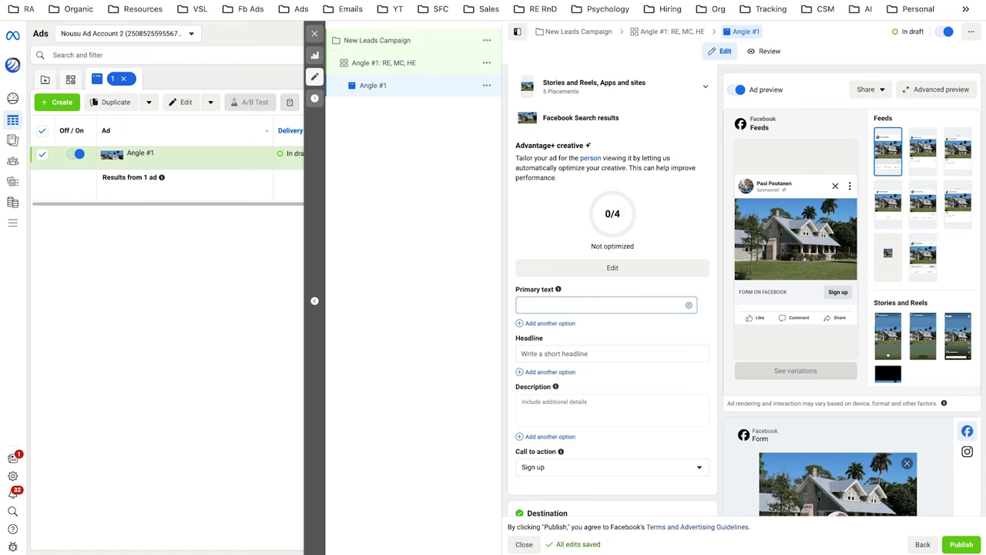
pyautogui.hotkey('ctrl', 'Tab')
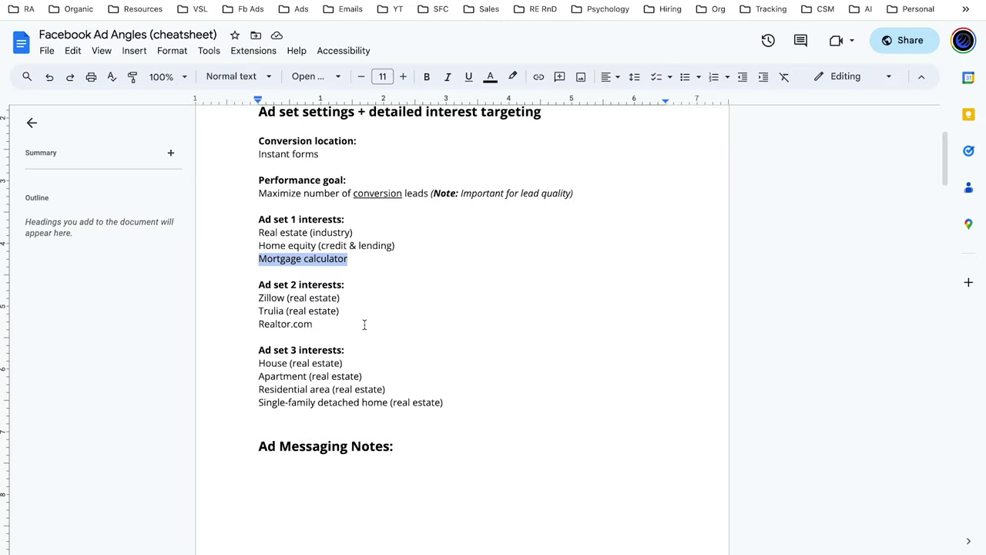
pyautogui.scroll(-5, 363, 323)
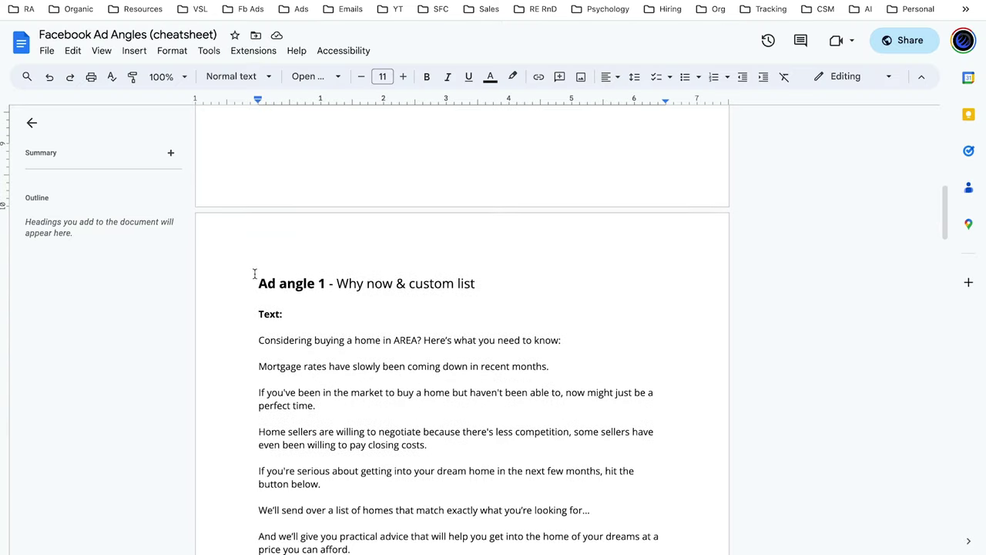
pyautogui.scroll(-1, 342, 290)
pyautogui.moveTo(479, 218); pyautogui.dragTo(257, 217)
pyautogui.click(373, 326)
pyautogui.scroll(-1, 373, 325)
pyautogui.scroll(-1, 373, 326)
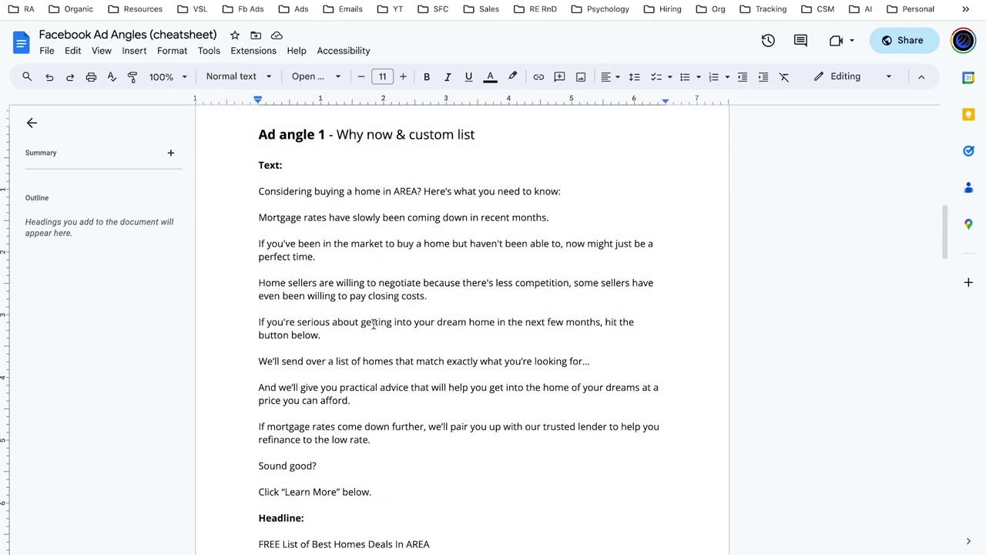
pyautogui.moveTo(259, 191); pyautogui.dragTo(374, 493)
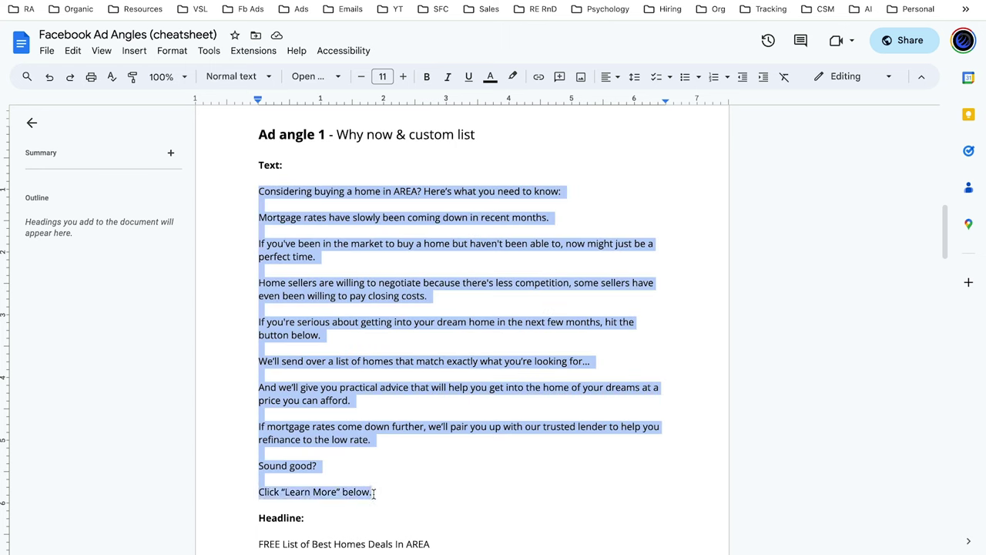
pyautogui.hotkey('ctrl', 'c')
# - Paste the copied text into the Angle #1 ad's primary text and replace the AREA placeholder with Austin
pyautogui.hotkey('alt', 'Tab')
pyautogui.click(532, 303)
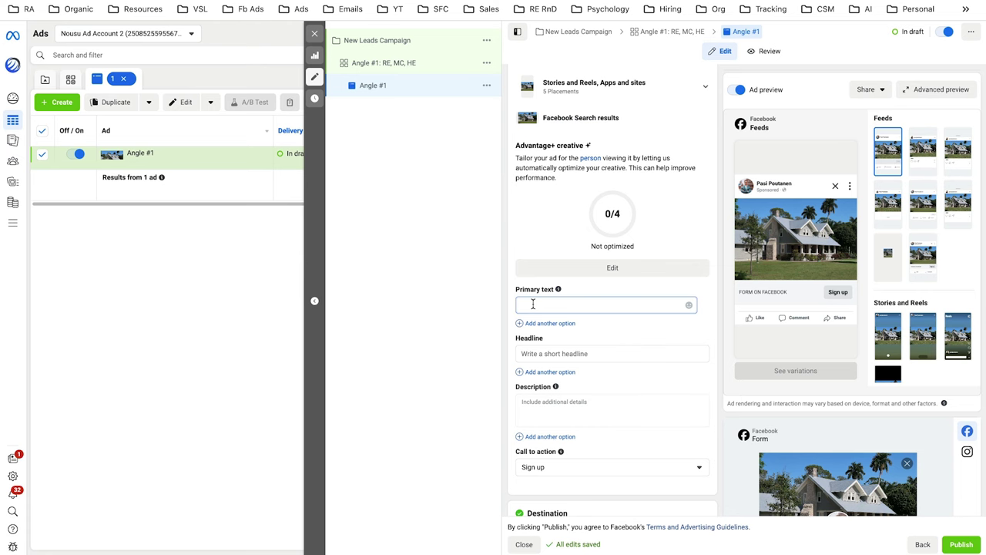
pyautogui.hotkey('ctrl', 'v')
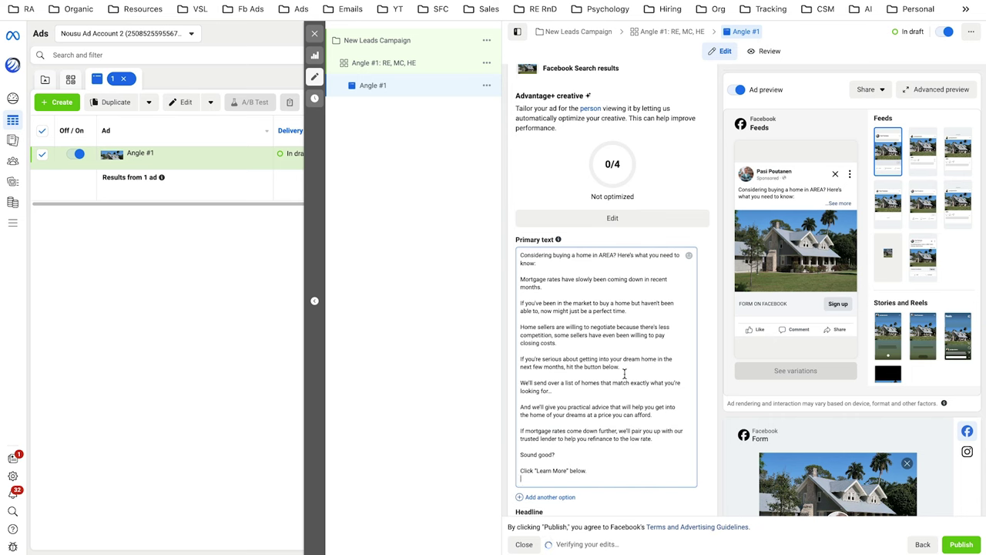
pyautogui.doubleClick(605, 255)
pyautogui.write('Austin')
# - Copy the Ad angle 1 headline from the cheatsheet into the ad and adapt it to "FREE List of Best Homes Deals In Austin"
pyautogui.scroll(-2, 614, 441)
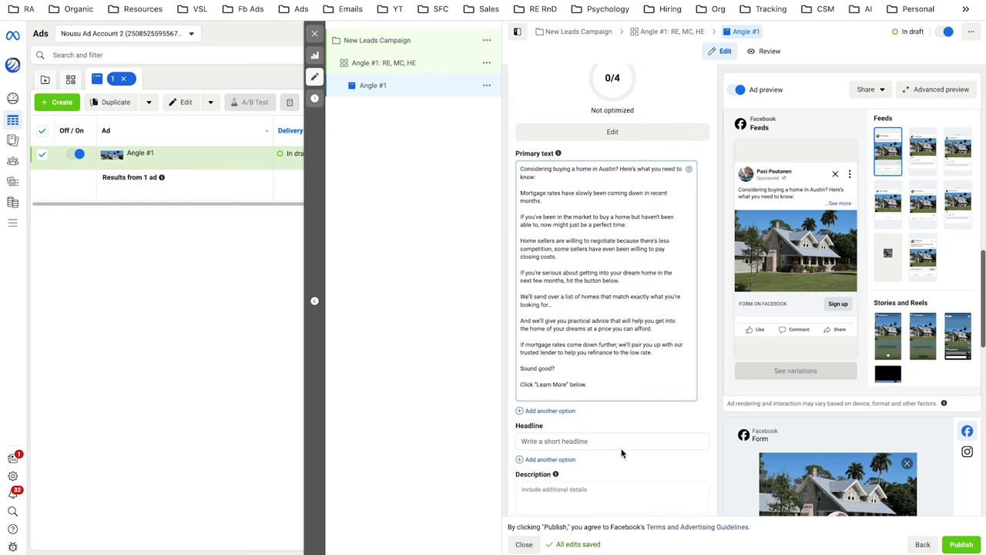
pyautogui.click(615, 442)
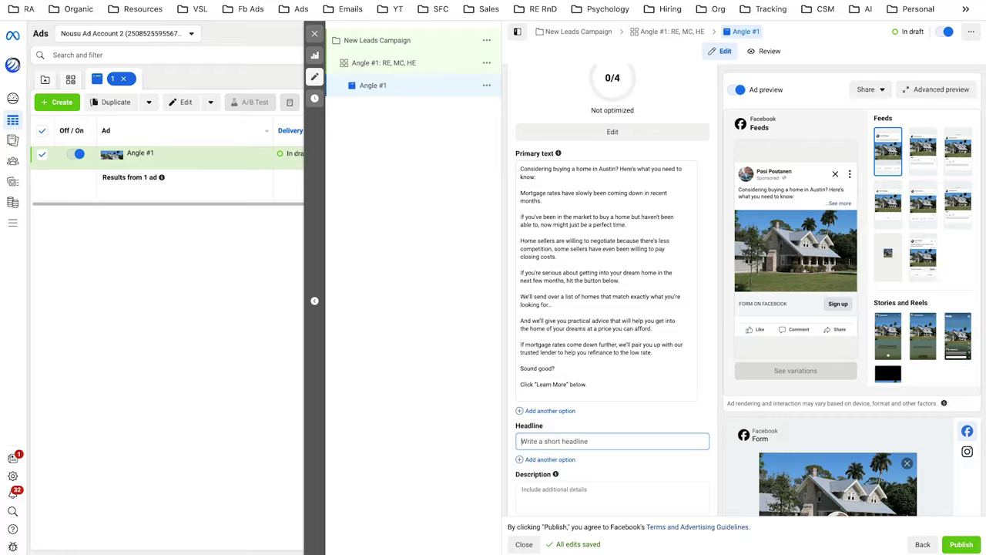
pyautogui.hotkey('ctrl', 'Tab')
pyautogui.scroll(-4, 349, 264)
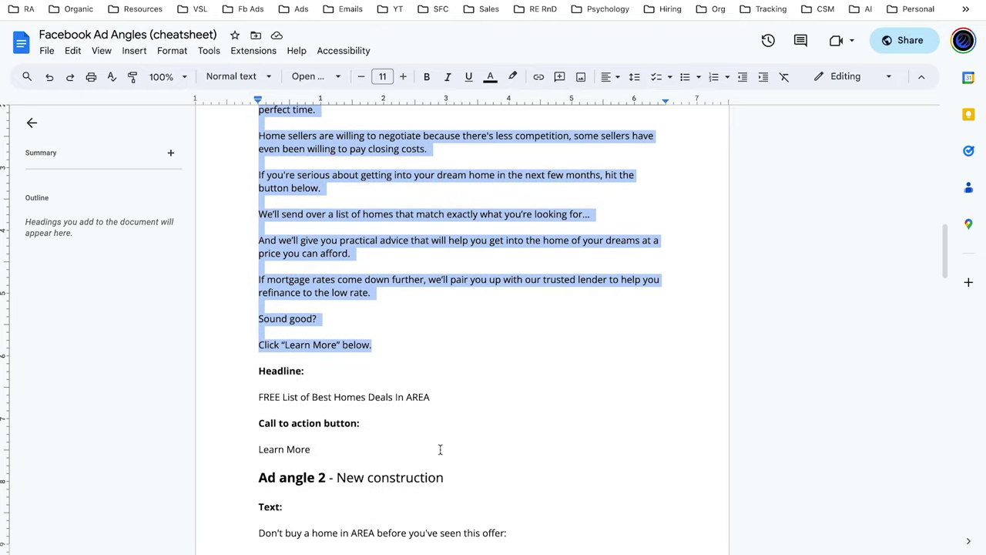
pyautogui.moveTo(434, 399); pyautogui.dragTo(256, 399)
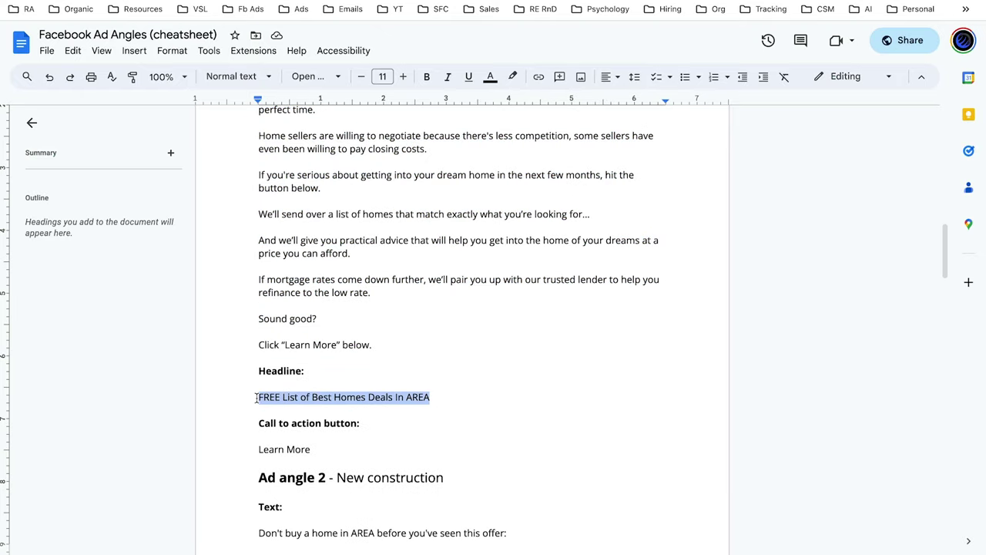
pyautogui.hotkey('ctrl', 'shift', 'Tab')
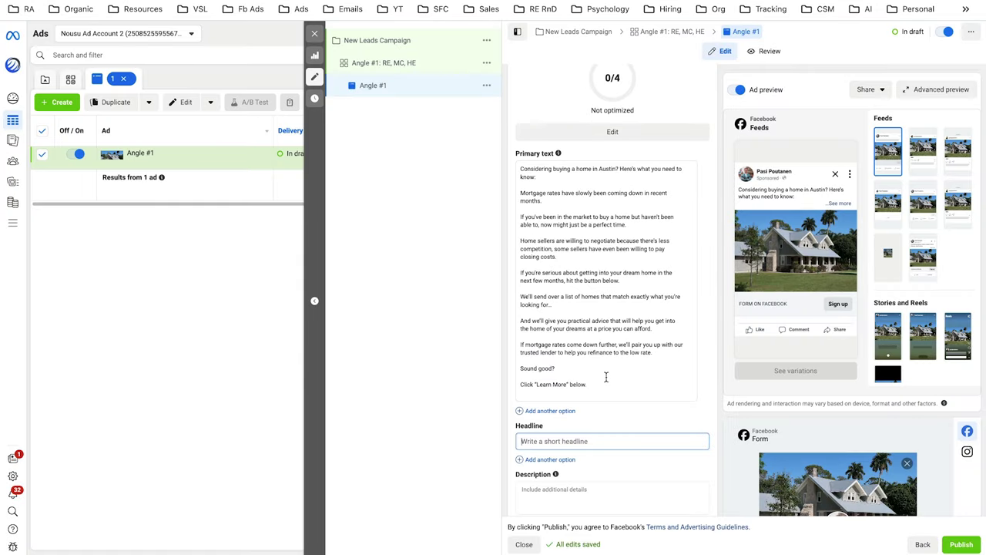
pyautogui.hotkey('ctrl', 'v')
pyautogui.doubleClick(634, 442)
pyautogui.write('U')
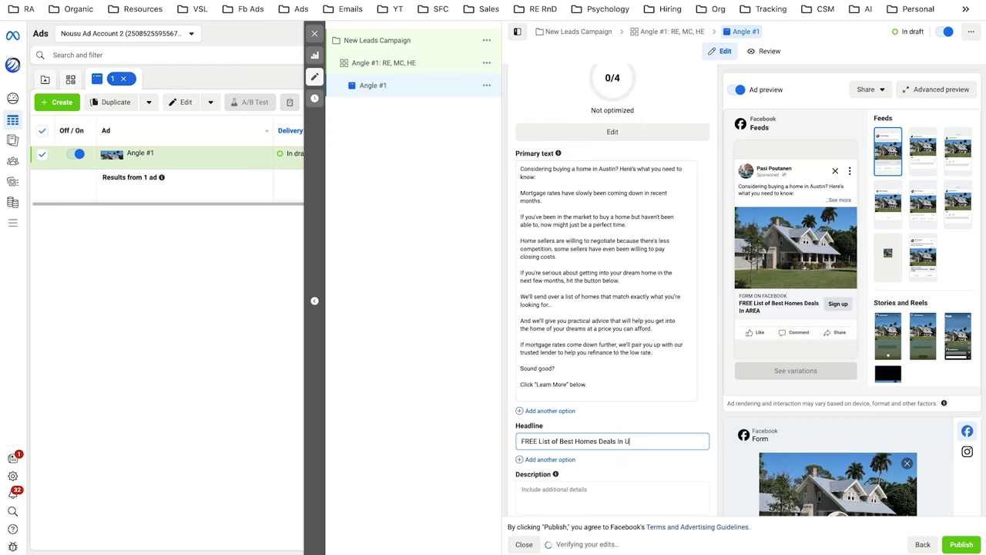
pyautogui.write('Ustin')
# - Leave the description empty and set the ad's call to action to Learn more
pyautogui.scroll(-3, 721, 460)
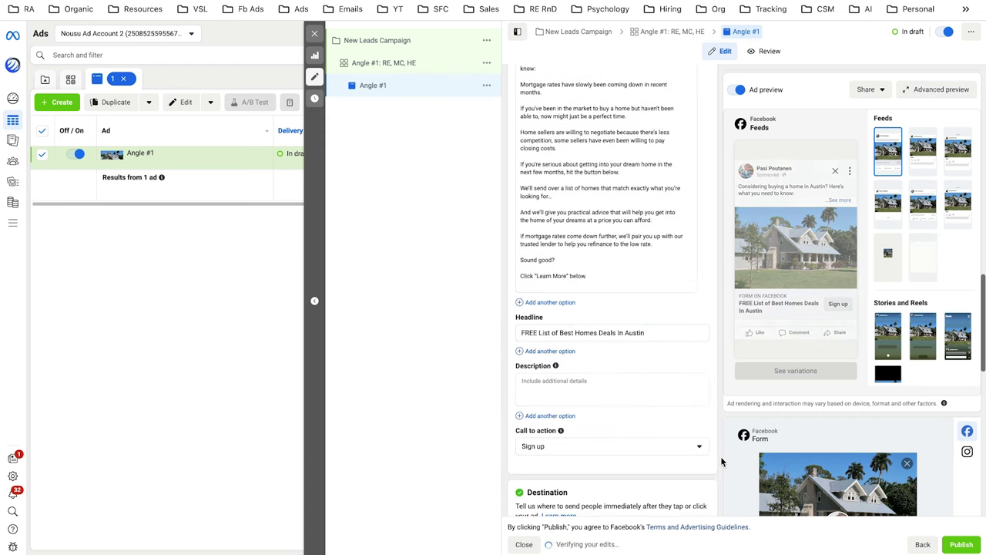
pyautogui.scroll(-1, 722, 460)
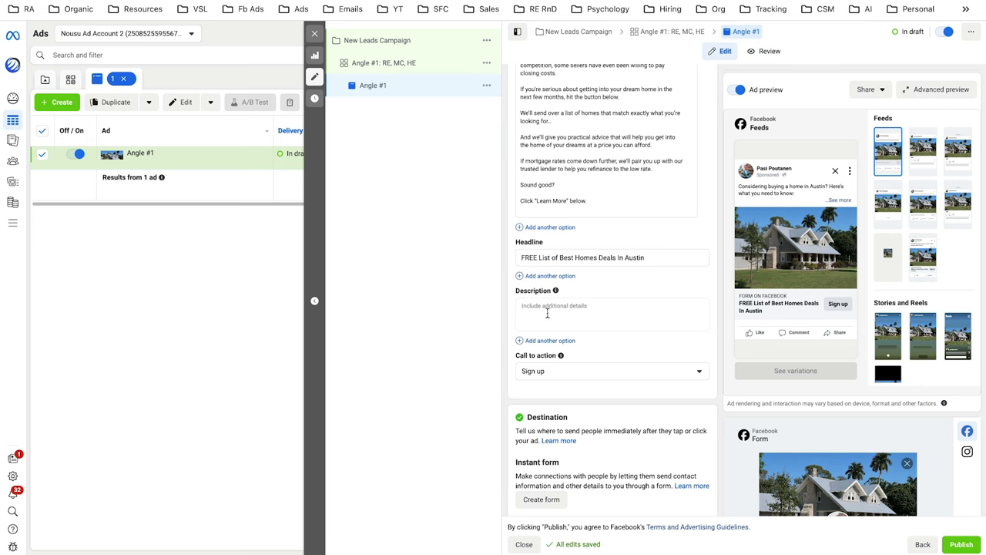
pyautogui.scroll(-1, 548, 345)
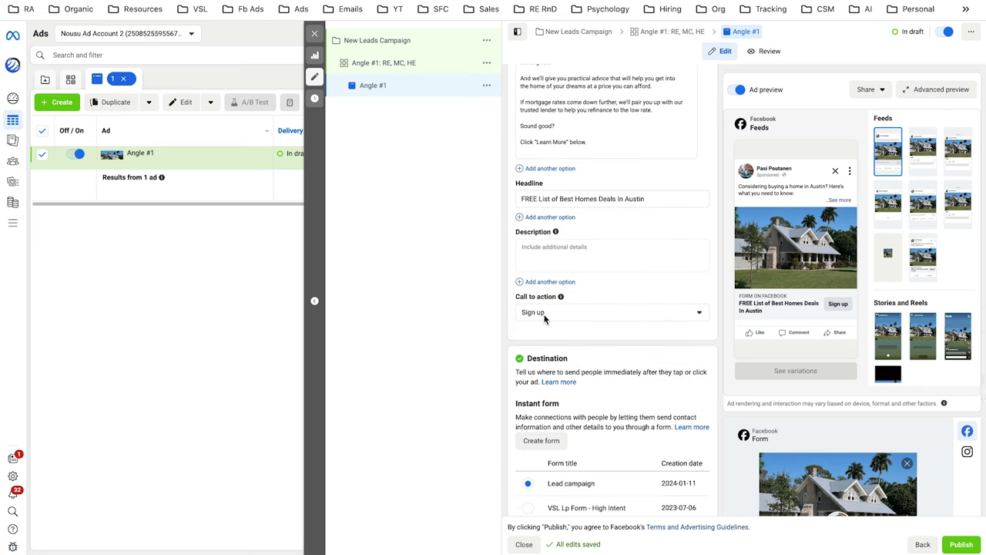
pyautogui.click(546, 315)
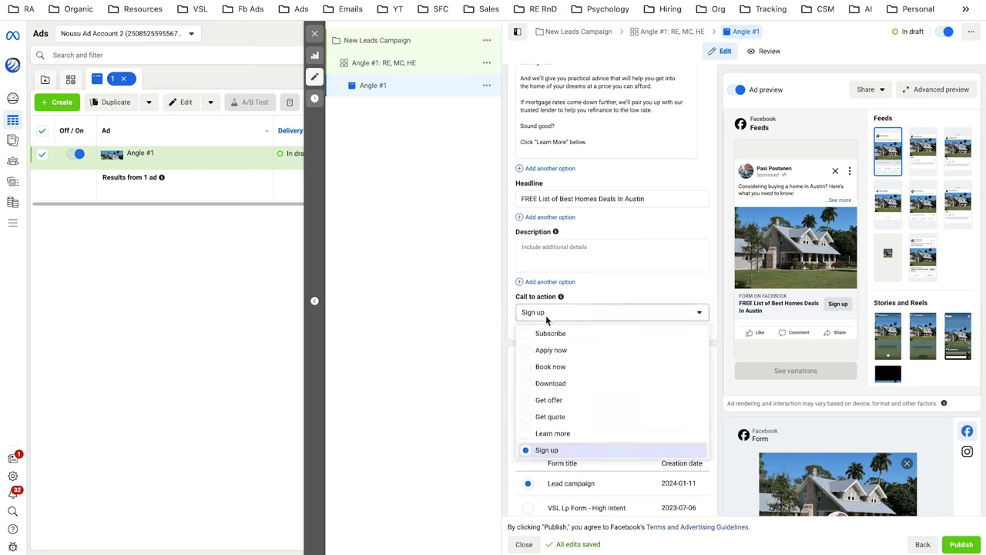
pyautogui.click(562, 434)
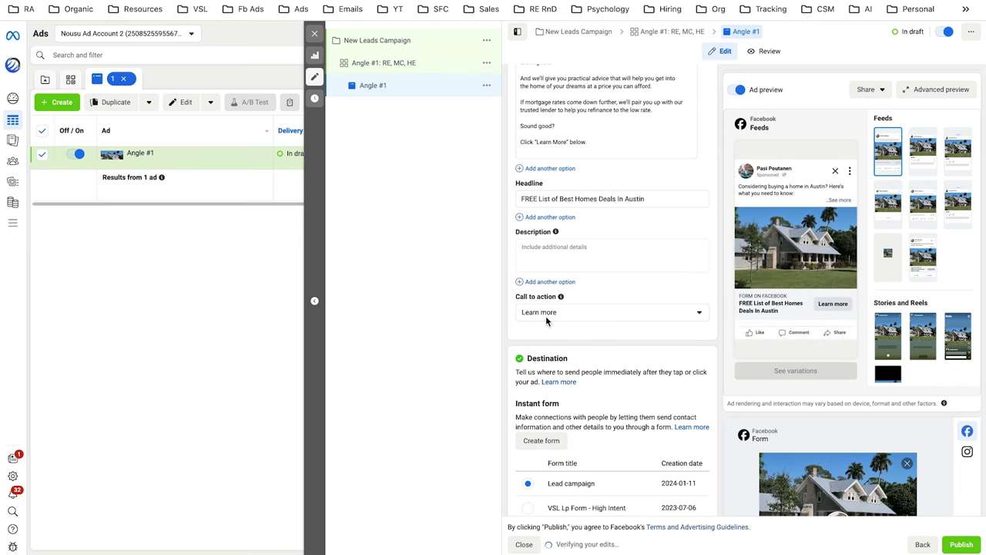
# - Create a new instant form for the ad's destination and name it "Angle #1", keeping the More volume type
pyautogui.scroll(-2, 555, 325)
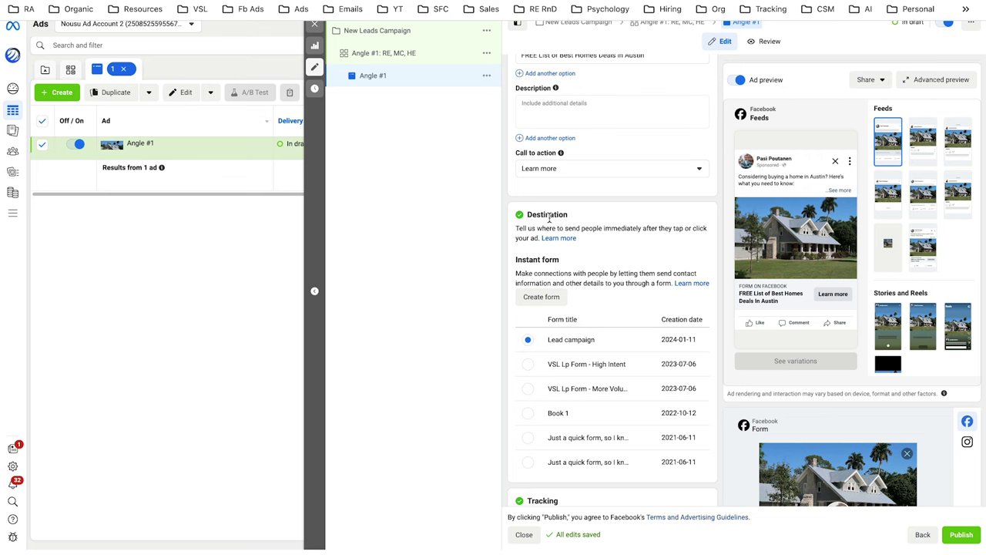
pyautogui.click(539, 303)
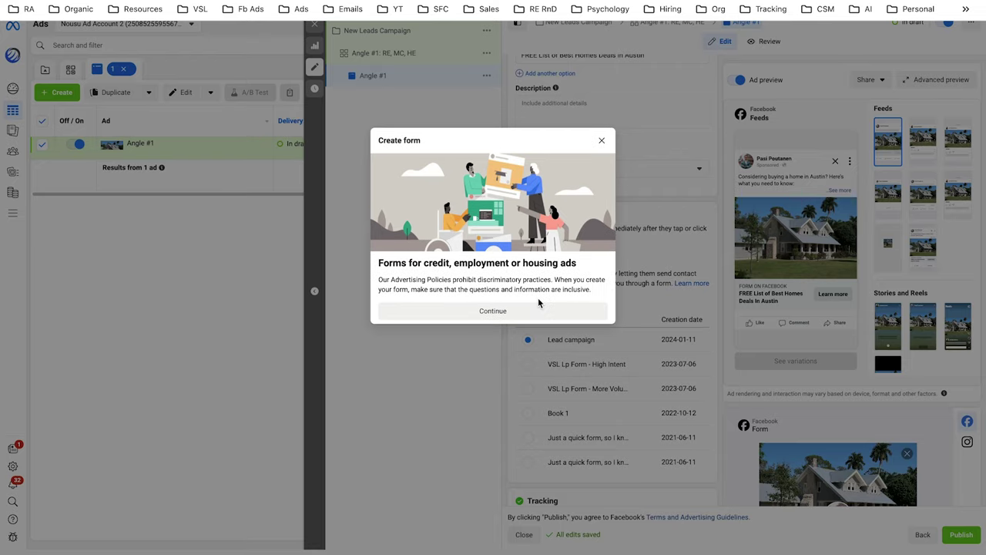
pyautogui.click(493, 310)
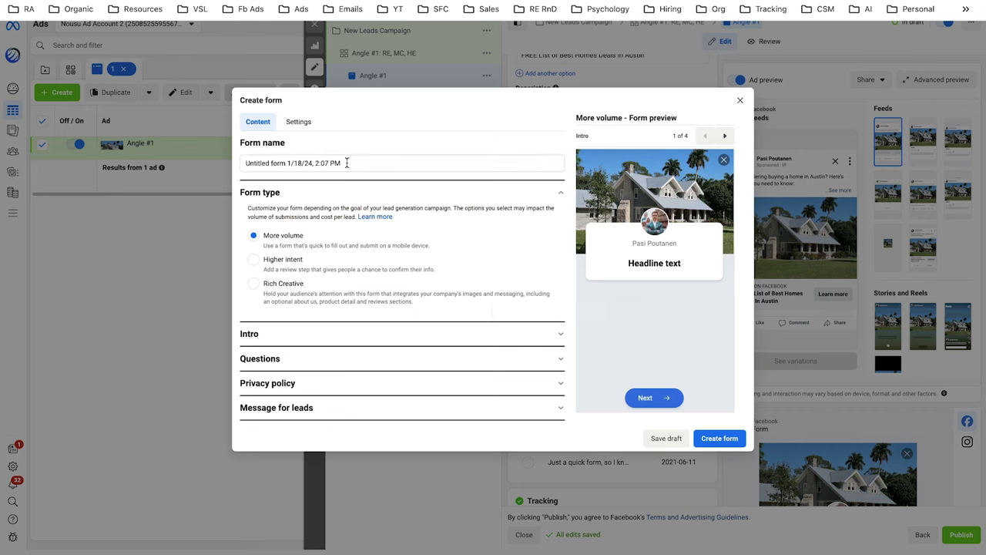
pyautogui.moveTo(348, 162); pyautogui.dragTo(242, 164)
pyautogui.press('BackSpace')
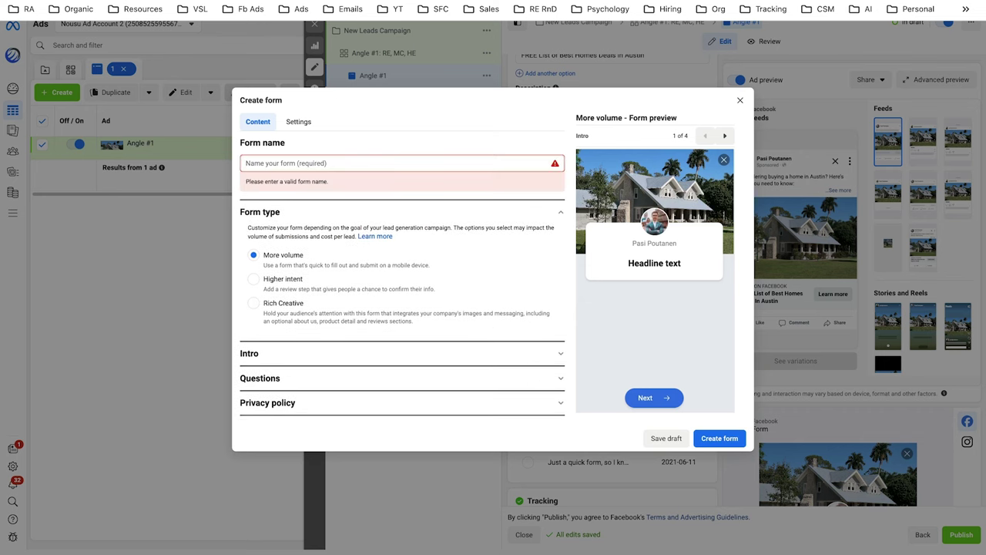
pyautogui.hotkey('ctrl', 'Tab')
pyautogui.scroll(-12, 425, 390)
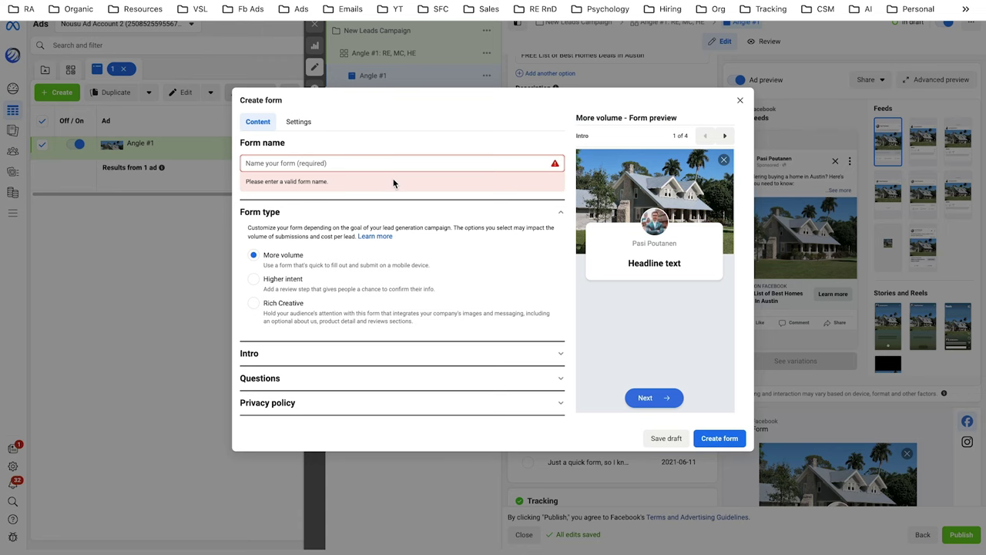
pyautogui.write('Angle #1')
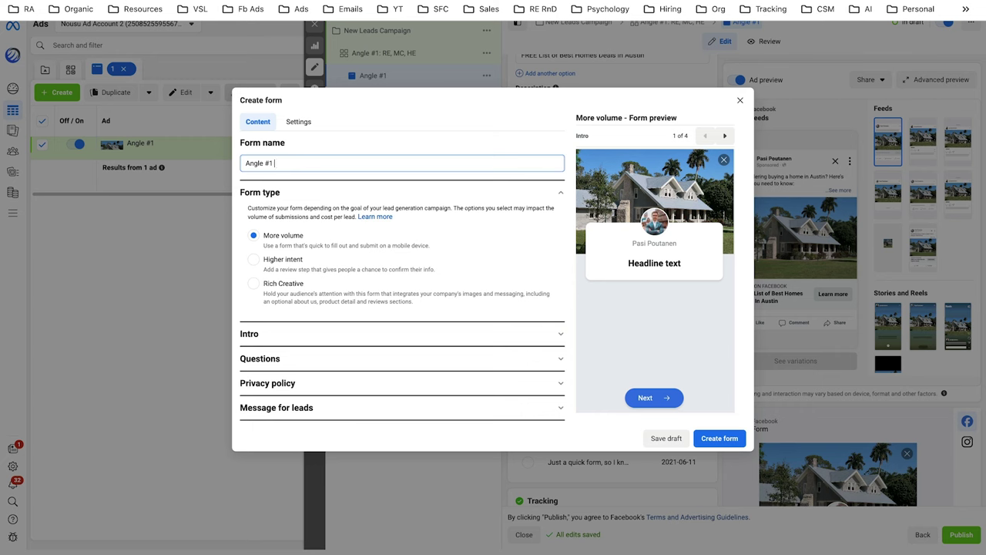
pyautogui.click(531, 115)
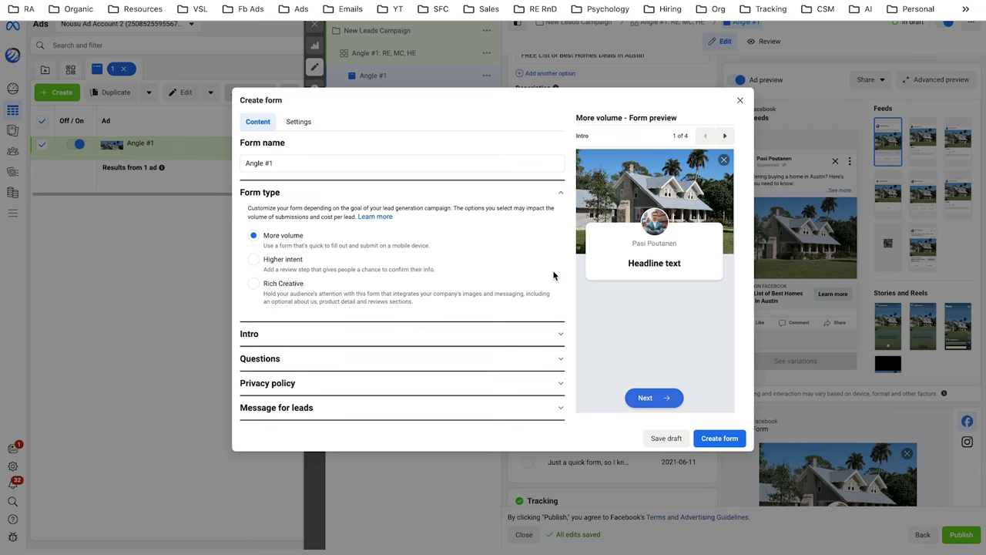
# - Expand the form's intro settings, keeping the ad's image as background, and review the Instant form example in the cheatsheet
pyautogui.click(559, 336)
pyautogui.scroll(-1, 434, 316)
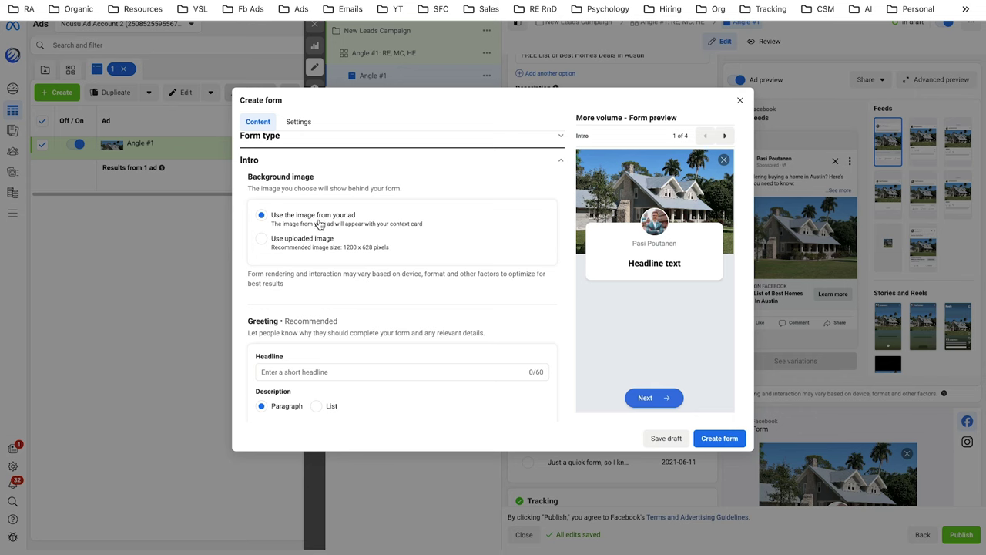
pyautogui.scroll(-3, 530, 314)
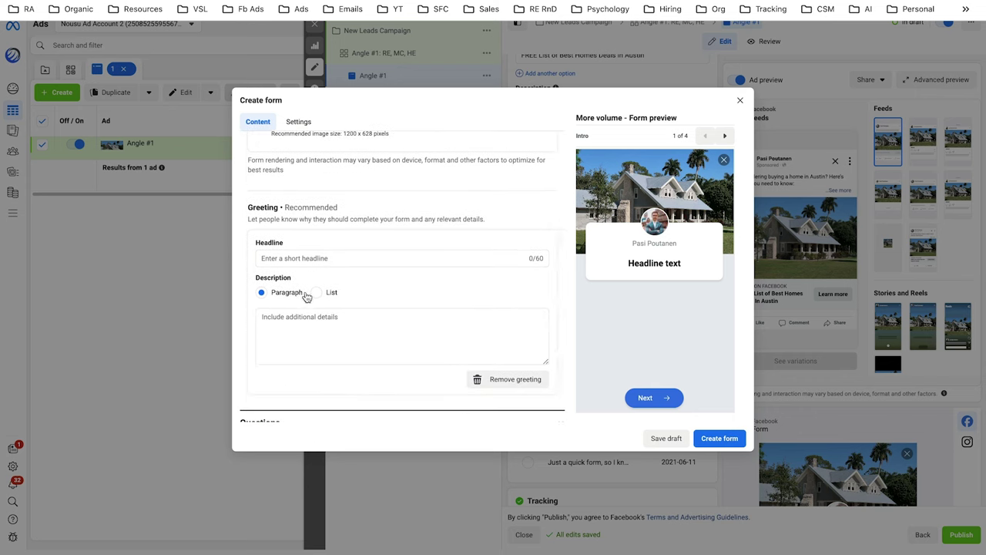
pyautogui.hotkey('ctrl', 'Tab')
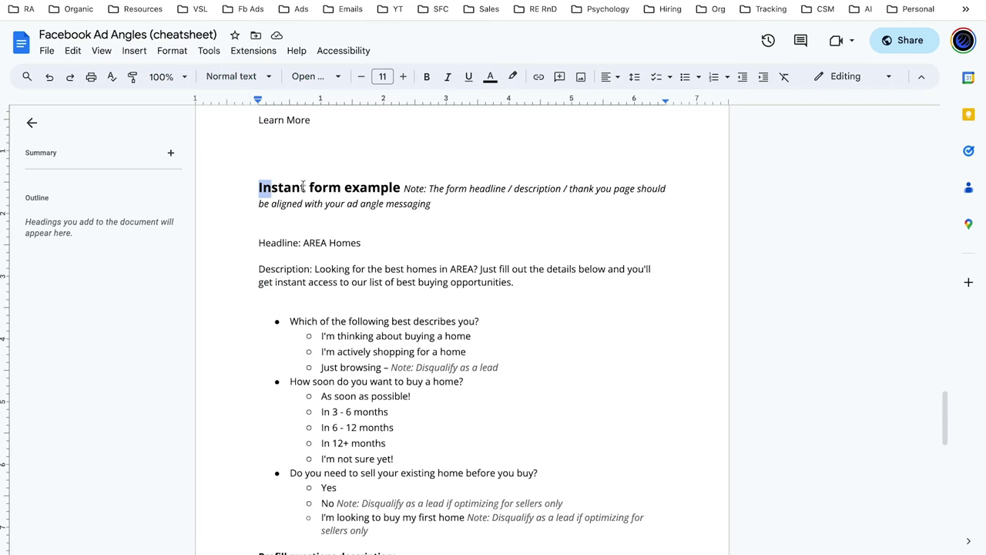
pyautogui.moveTo(259, 187); pyautogui.dragTo(402, 188)
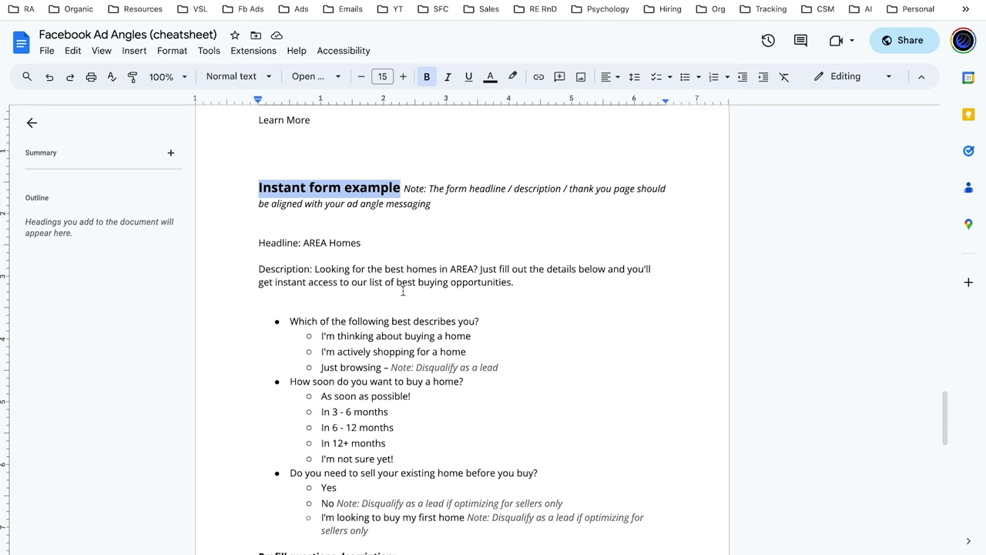
pyautogui.scroll(-1, 404, 290)
pyautogui.hotkey('ctrl', 'shift', 'Tab')
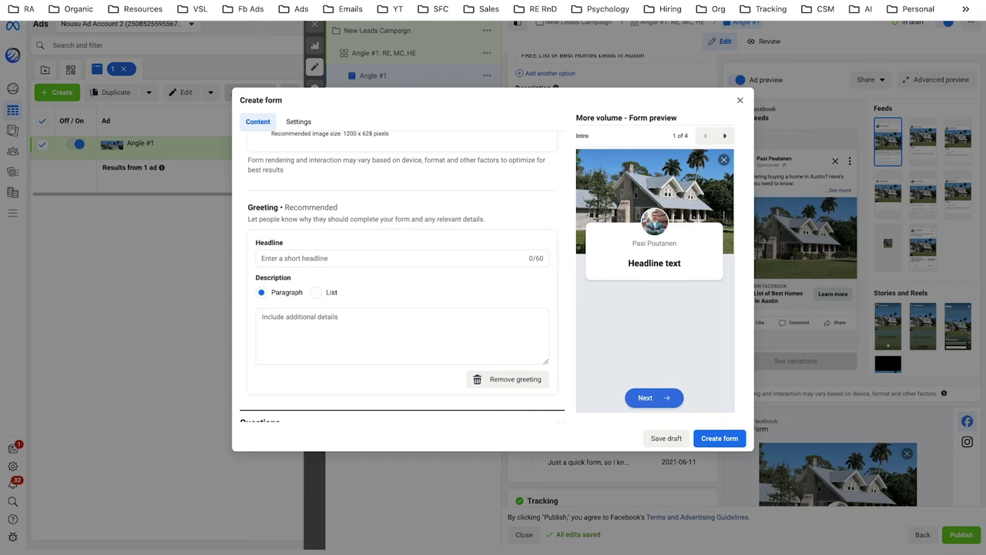
# - Copy the headline "AREA Homes" from the cheatsheet's Instant form example into the form's greeting headline
pyautogui.hotkey('ctrl', 'Tab')
pyautogui.scroll(-1, 335, 203)
pyautogui.moveTo(362, 203); pyautogui.dragTo(304, 204)
pyautogui.hotkey('ctrl', 'c')
pyautogui.hotkey('ctrl', 'shift', 'Tab')
pyautogui.click(370, 254)
pyautogui.hotkey('ctrl', 'v')
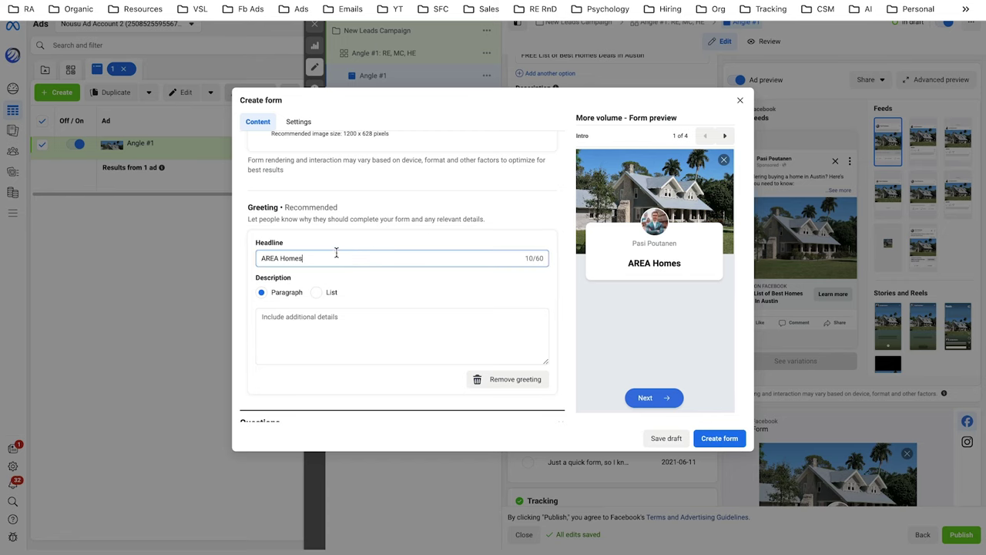
# - Change AREA to Austin in the form's greeting headline and fill the greeting description with the cheatsheet's form description
pyautogui.doubleClick(270, 258)
pyautogui.write('Austin')
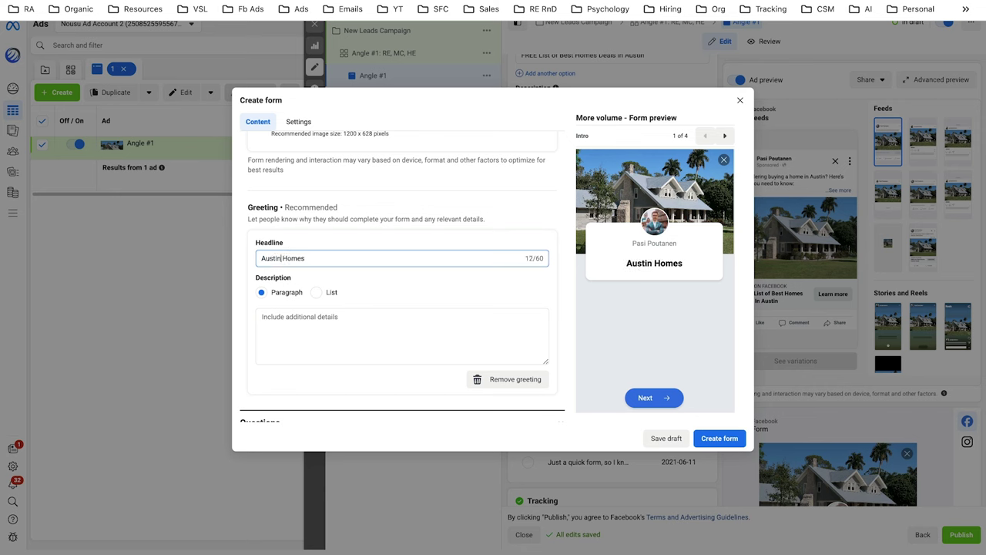
pyautogui.hotkey('ctrl', 'Tab')
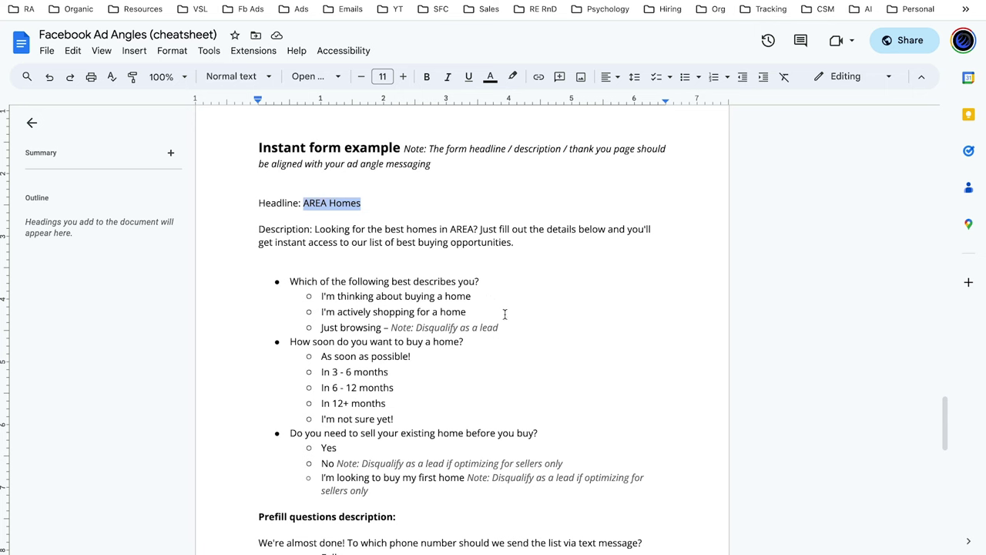
pyautogui.moveTo(518, 244); pyautogui.dragTo(317, 230)
pyautogui.hotkey('ctrl', 'Tab')
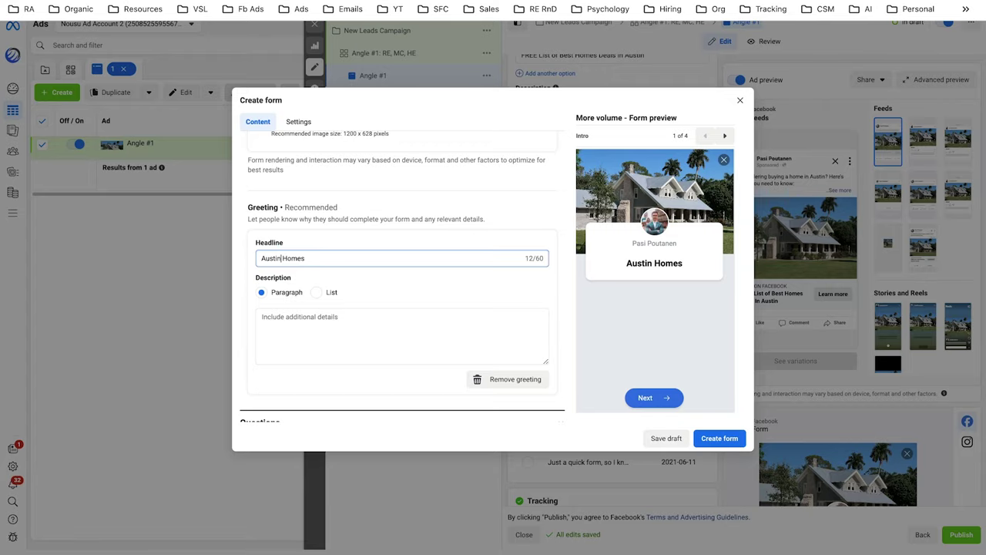
pyautogui.click(377, 349)
pyautogui.hotkey('ctrl', 'v')
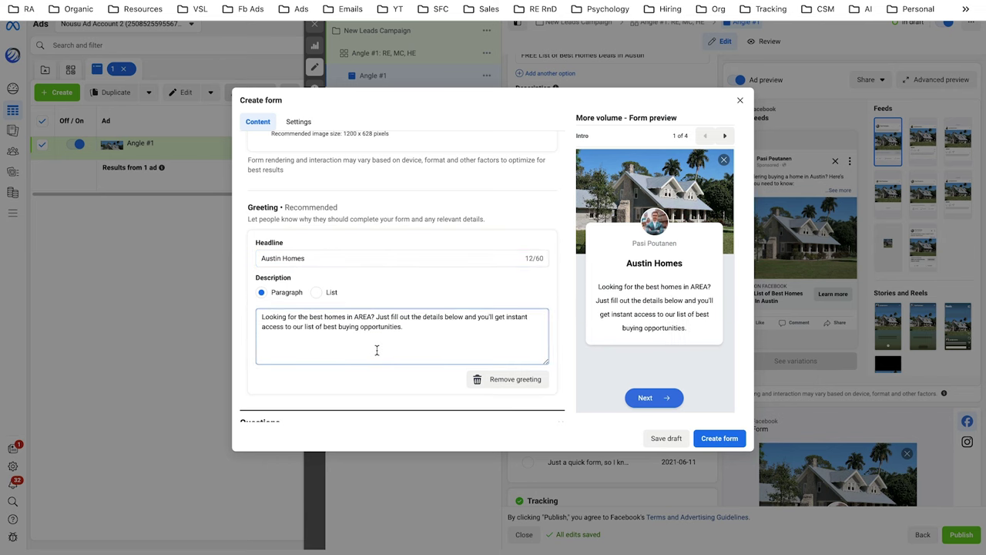
# - Copy the question "Which of the following best describes you?" from the cheatsheet's Instant form example
pyautogui.scroll(-3, 377, 350)
pyautogui.hotkey('ctrl', 'shift', 'Tab')
pyautogui.scroll(-1, 300, 257)
pyautogui.moveTo(290, 238); pyautogui.dragTo(483, 240)
pyautogui.hotkey('ctrl', 'c')
pyautogui.hotkey('ctrl', 'Tab')
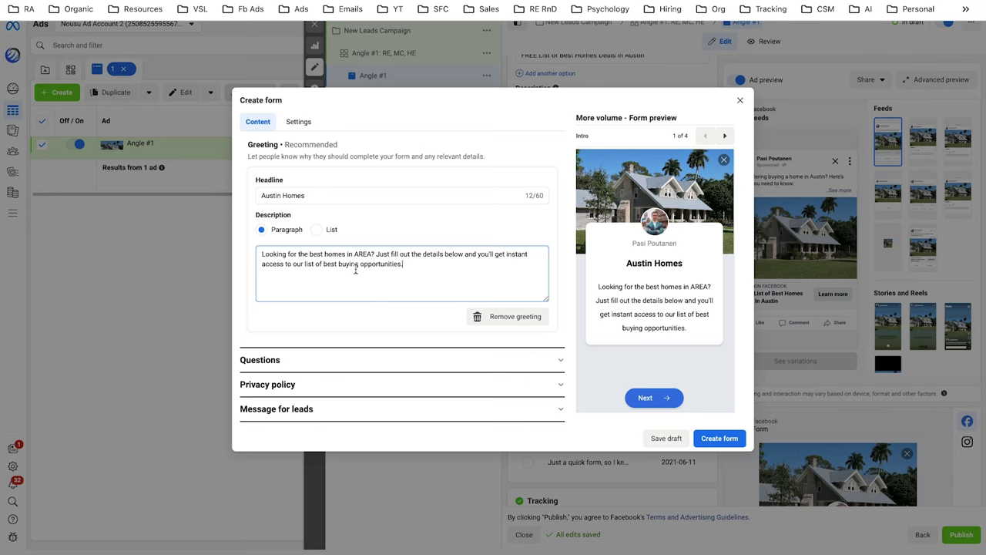
# - Expand the form's Questions section, turn on conditional logic, and add a multiple choice question
pyautogui.click(363, 359)
pyautogui.scroll(-2, 414, 353)
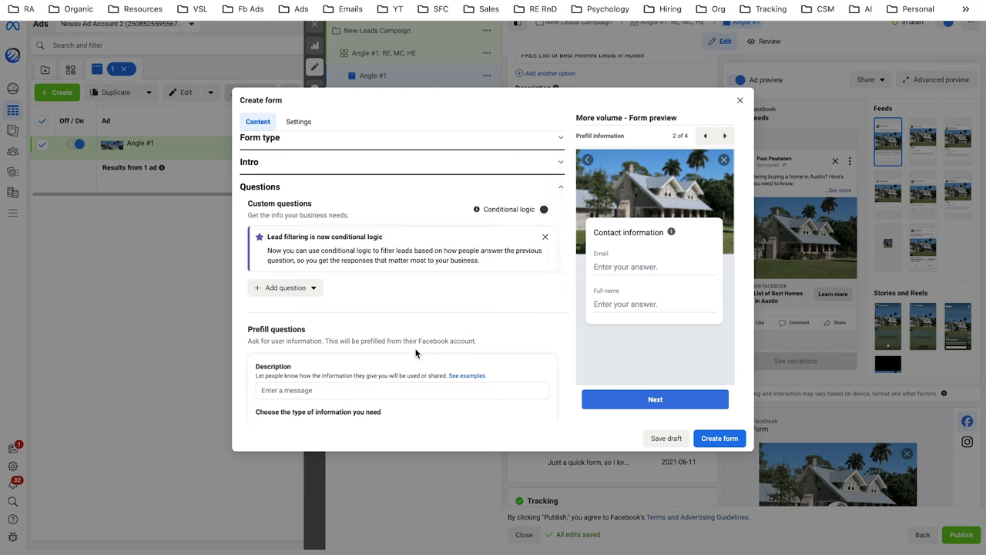
pyautogui.scroll(-1, 416, 353)
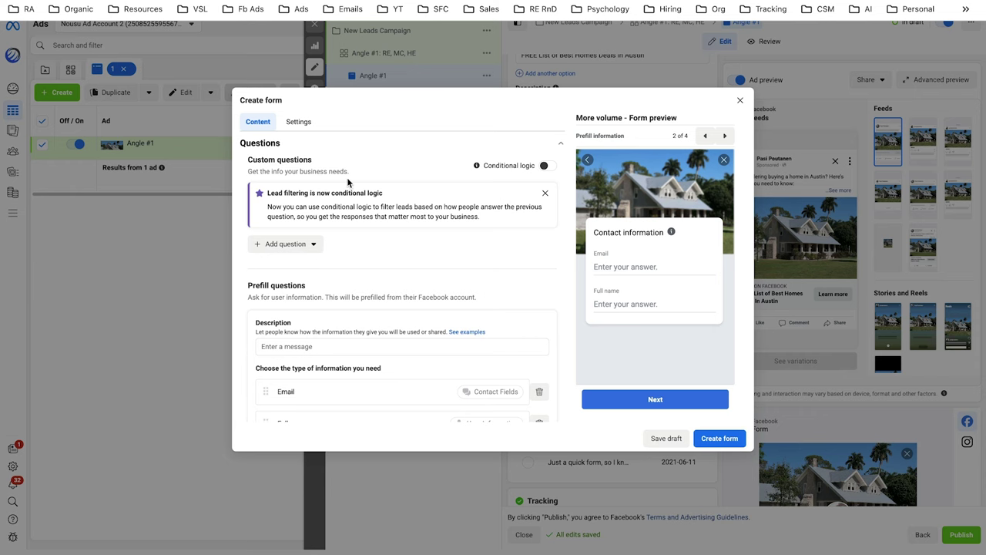
pyautogui.click(546, 166)
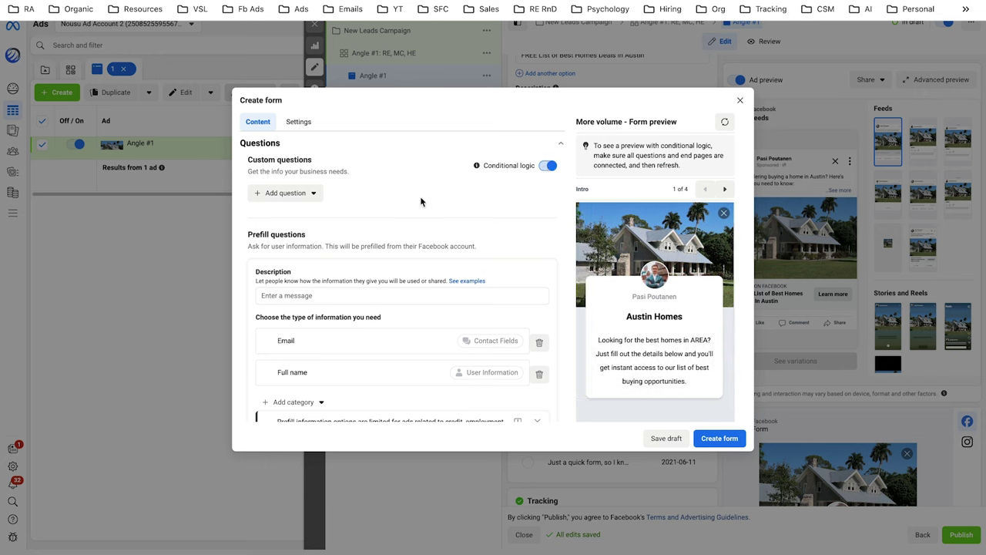
pyautogui.click(281, 194)
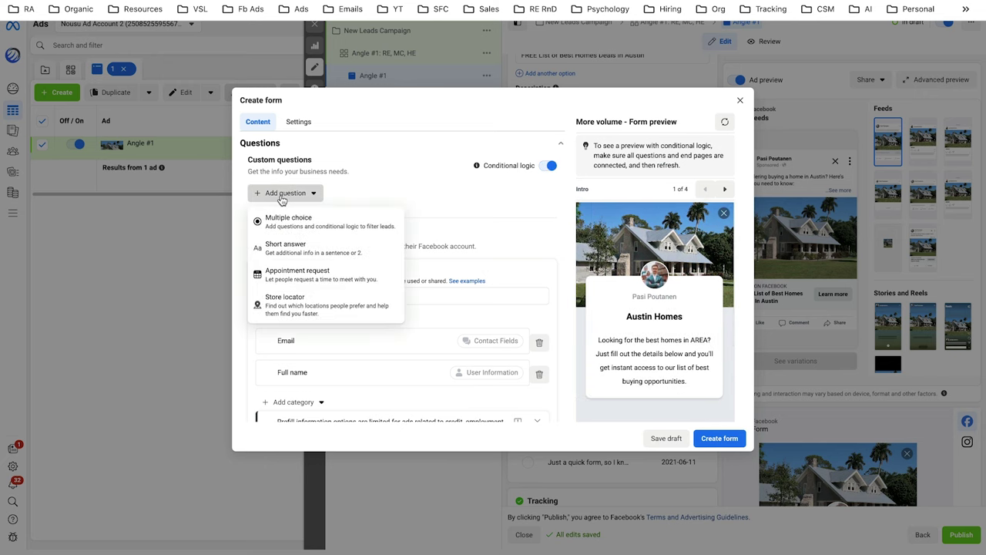
pyautogui.click(286, 219)
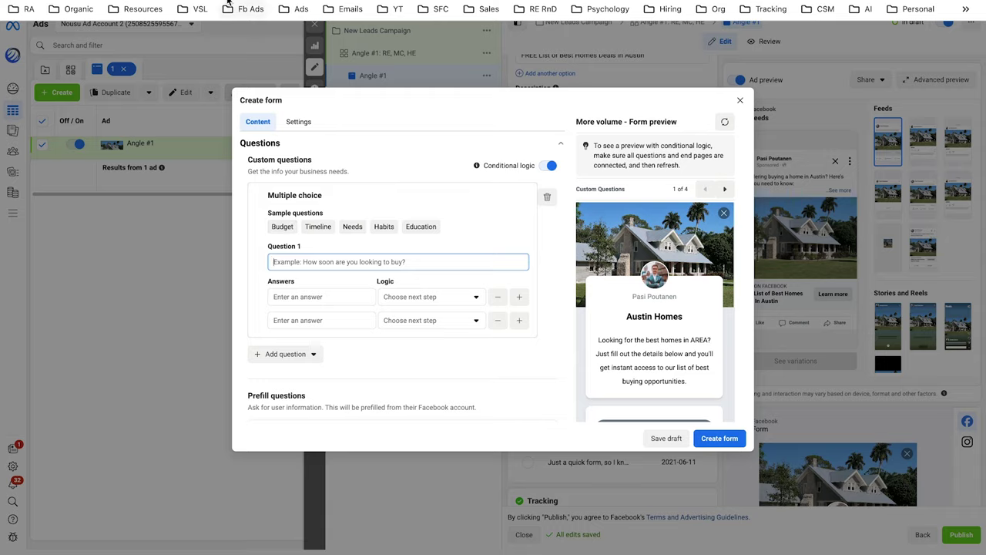
# - Set question 1's text to "Which of the following best describes you?" from the cheatsheet
pyautogui.hotkey('ctrl', 'Tab')
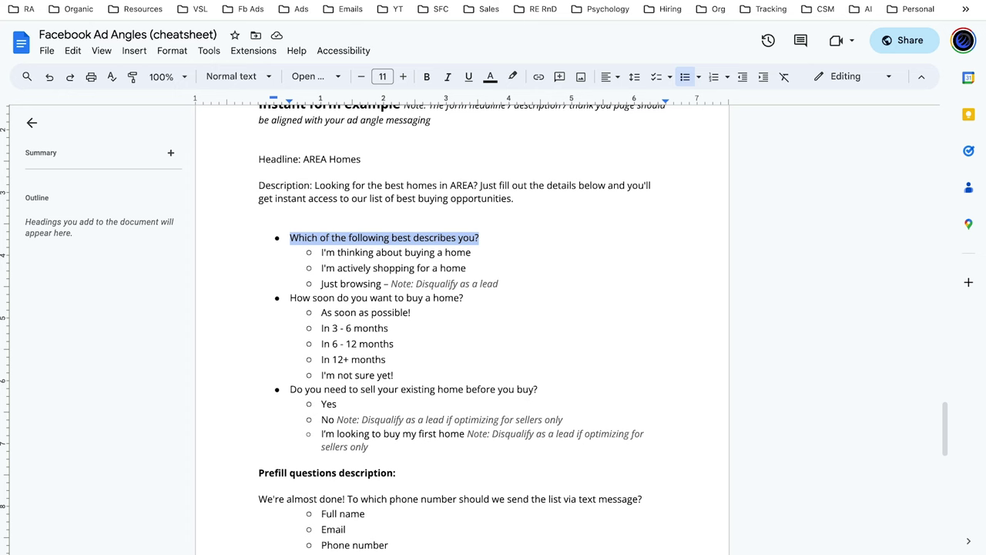
pyautogui.hotkey('ctrl', 'shift', 'Tab')
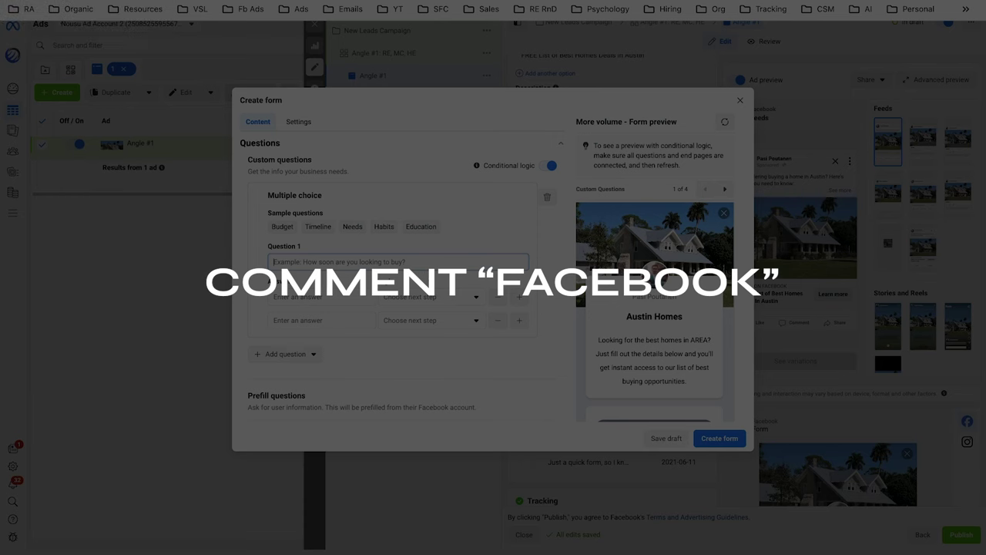
pyautogui.hotkey('ctrl', 'Tab')
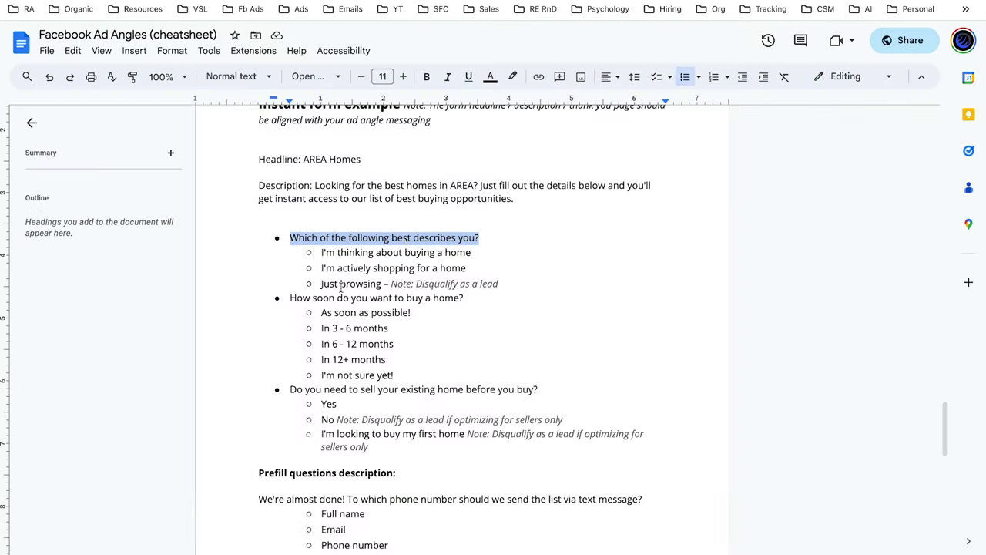
pyautogui.hotkey('ctrl', 'shift', 'Tab')
pyautogui.hotkey('ctrl', 'v')
# - Fill question 1's first two answers with "I'm thinking about buying a home" and "I'm actively shopping for a home" from the cheatsheet
pyautogui.click(341, 294)
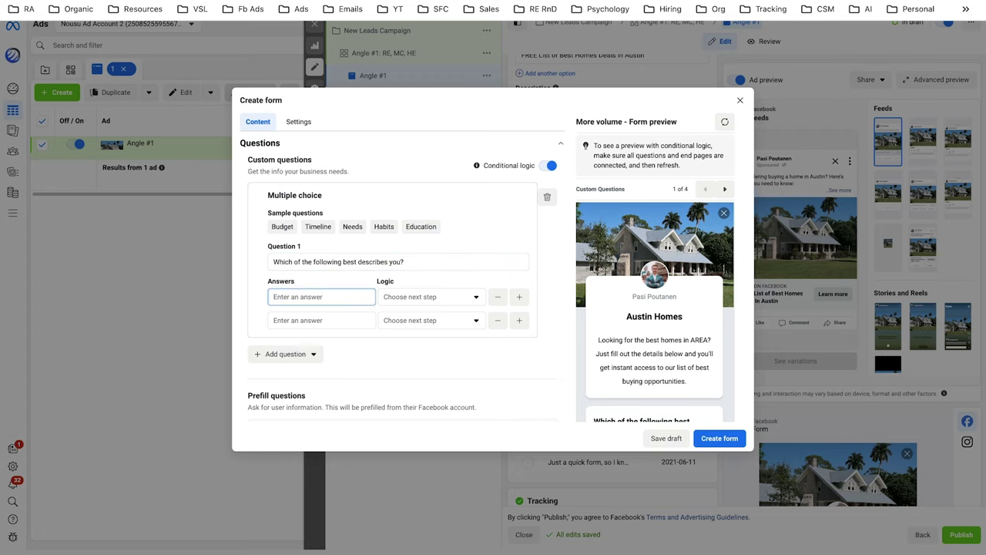
pyautogui.hotkey('ctrl', 'Tab')
pyautogui.moveTo(471, 253); pyautogui.dragTo(320, 254)
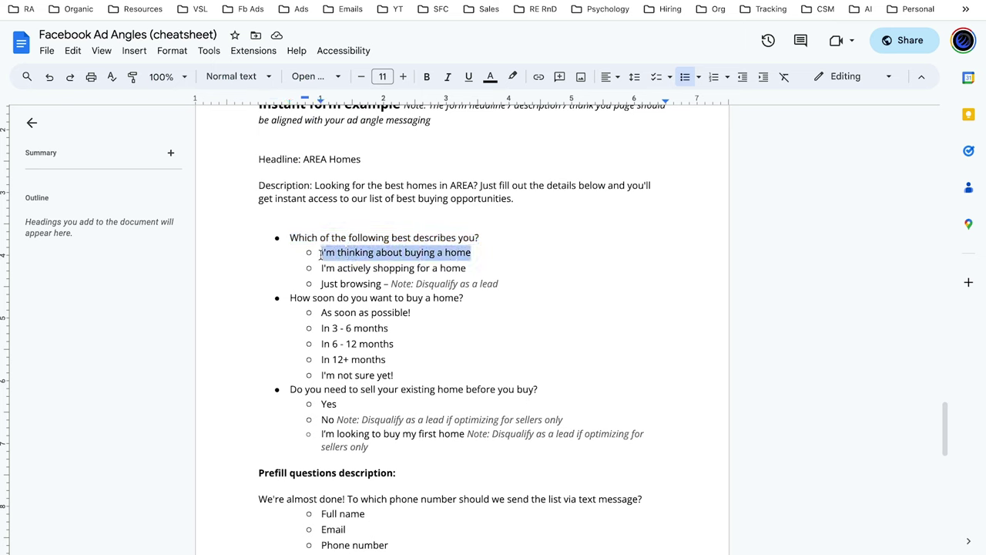
pyautogui.hotkey('ctrl', 'c')
pyautogui.hotkey('ctrl', 'shift', 'Tab')
pyautogui.hotkey('ctrl', 'v')
pyautogui.click(307, 319)
pyautogui.hotkey('ctrl', 'Tab')
pyautogui.moveTo(475, 268); pyautogui.dragTo(290, 267)
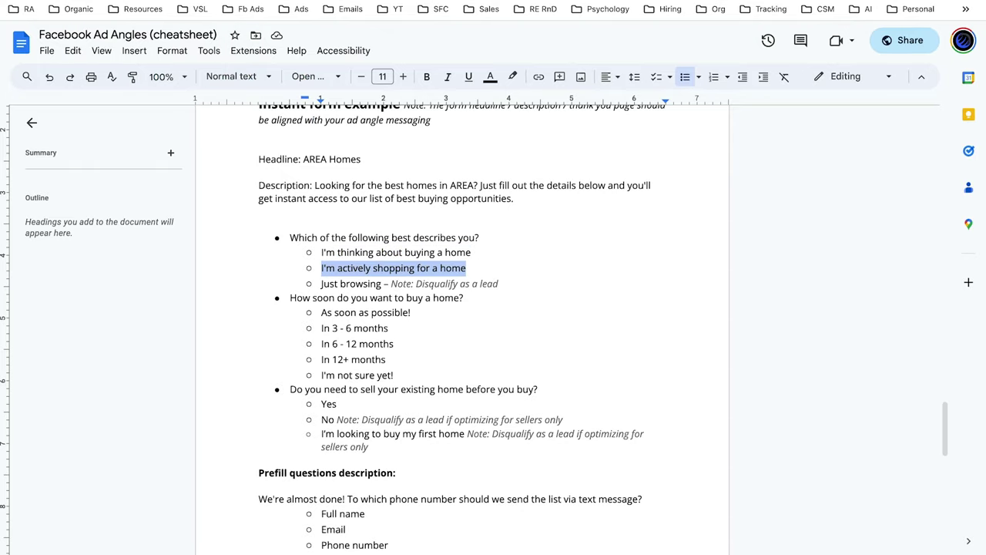
pyautogui.hotkey('ctrl', 'c')
pyautogui.hotkey('ctrl', 'shift', 'Tab')
pyautogui.hotkey('ctrl', 'v')
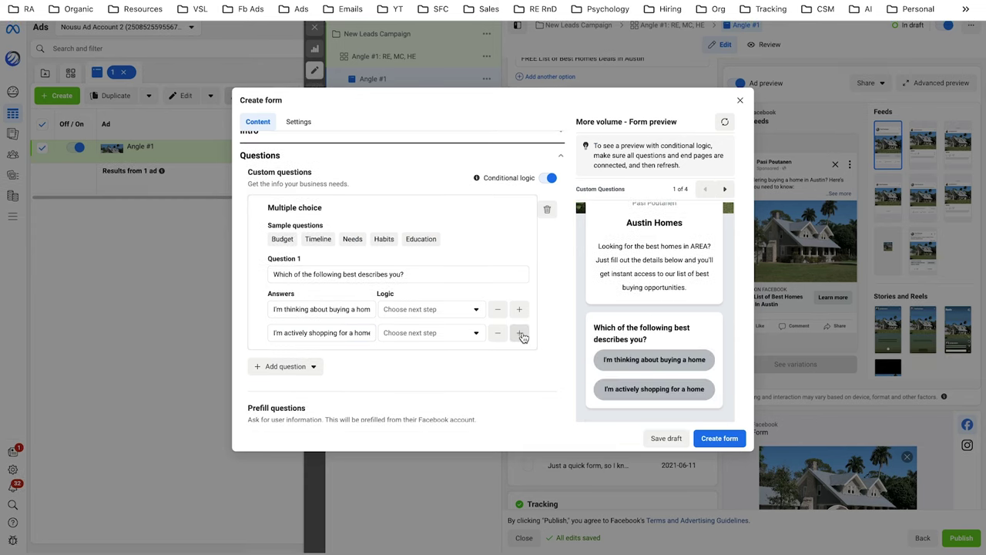
# - Add a third answer to question 1 with the cheatsheet text "Just browsing"
pyautogui.click(521, 337)
pyautogui.hotkey('ctrl', 'Tab')
pyautogui.moveTo(384, 285); pyautogui.dragTo(321, 284)
pyautogui.hotkey('ctrl', 'c')
pyautogui.hotkey('ctrl', 'shift', 'Tab')
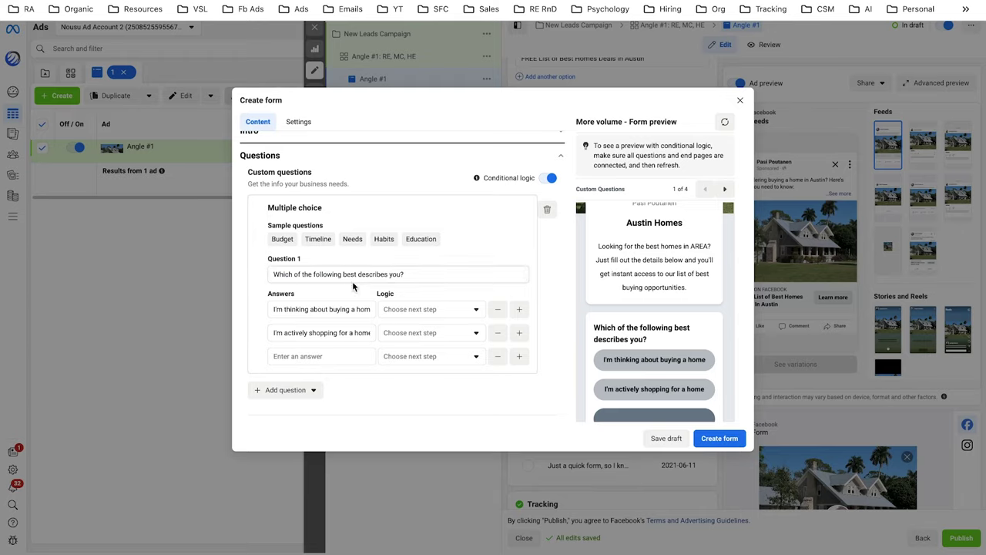
pyautogui.hotkey('ctrl', 'v')
# - Add a second multiple choice question with the cheatsheet text "How soon do you want to buy a home?"
pyautogui.click(313, 389)
pyautogui.click(285, 413)
pyautogui.hotkey('ctrl', 'Tab')
pyautogui.moveTo(465, 295); pyautogui.dragTo(290, 295)
pyautogui.hotkey('ctrl', 'c')
pyautogui.hotkey('ctrl', 'shift', 'Tab')
pyautogui.hotkey('ctrl', 'v')
# - Fill question 2's first two answers with "As soon as possible!" and "In 3 - 6 months"
pyautogui.click(312, 332)
pyautogui.hotkey('ctrl', 'Tab')
pyautogui.moveTo(412, 311); pyautogui.dragTo(322, 310)
pyautogui.hotkey('ctrl', 'c')
pyautogui.hotkey('ctrl', 'shift', 'Tab')
pyautogui.hotkey('ctrl', 'v')
pyautogui.click(312, 355)
pyautogui.write('In 3 - 6 months')
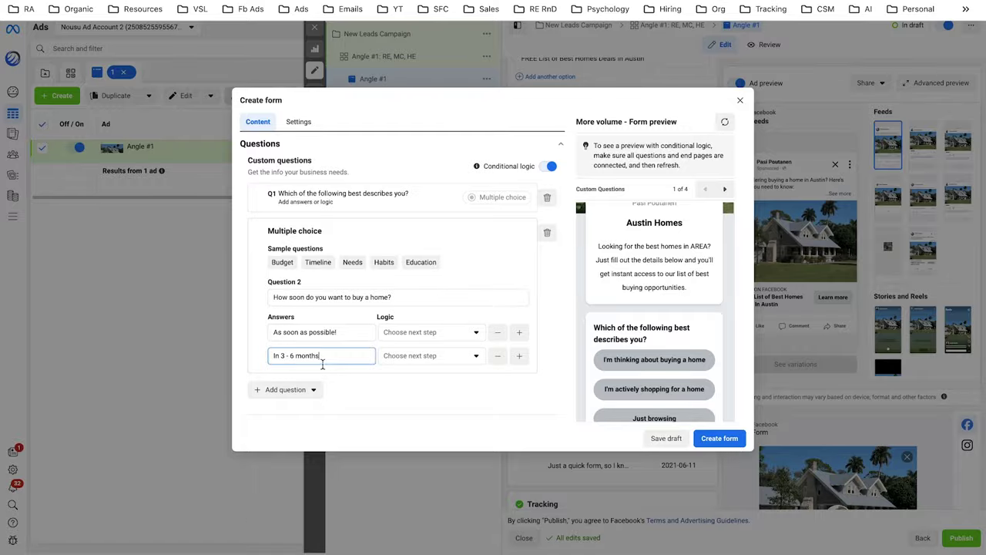
# - Add the answers "In 6 - 12 months" and "In 12+ months" to question 2
pyautogui.hotkey('ctrl', 'Tab')
pyautogui.moveTo(396, 344); pyautogui.dragTo(321, 344)
pyautogui.hotkey('ctrl', 'c')
pyautogui.hotkey('ctrl', 'shift', 'Tab')
pyautogui.hotkey('ctrl', 'v')
pyautogui.click(519, 379)
pyautogui.hotkey('ctrl', 'Tab')
pyautogui.hotkey('ctrl', 'shift', 'Tab')
pyautogui.click(302, 403)
pyautogui.write('In 12+ months')
# - Add a fifth answer to question 2 with the cheatsheet text "I'm not sure yet!"
pyautogui.click(519, 356)
pyautogui.hotkey('ctrl', 'Tab')
pyautogui.moveTo(396, 377); pyautogui.dragTo(322, 377)
pyautogui.hotkey('ctrl', 'c')
pyautogui.hotkey('ctrl', 'shift', 'Tab')
pyautogui.hotkey('ctrl', 'v')
# - Add a third multiple choice question with the cheatsheet text "Do you need to sell your existing home before you buy?"
pyautogui.click(281, 411)
pyautogui.hotkey('ctrl', 'Tab')
pyautogui.moveTo(539, 305); pyautogui.dragTo(293, 305)
pyautogui.hotkey('ctrl', 'c')
pyautogui.hotkey('ctrl', 'shift', 'Tab')
pyautogui.hotkey('ctrl', 'v')
# - Fill question 3's first two answers with "Yes" and "No", following the cheatsheet
pyautogui.hotkey('ctrl', 'Tab')
pyautogui.hotkey('ctrl', 'shift', 'Tab')
pyautogui.press('Tab')
pyautogui.write('Yes')
pyautogui.hotkey('ctrl', 'Tab')
pyautogui.hotkey('ctrl', 'shift', 'Tab')
pyautogui.press('Tab')
pyautogui.write('No')
pyautogui.hotkey('ctrl', 'Tab')
pyautogui.hotkey('ctrl', 'shift', 'Tab')
# - Set the logic of question 1's answer "I'm thinking about buying a home" to go to Q2, "How soon do you want to buy a home?"
pyautogui.scroll(-3, 329, 266)
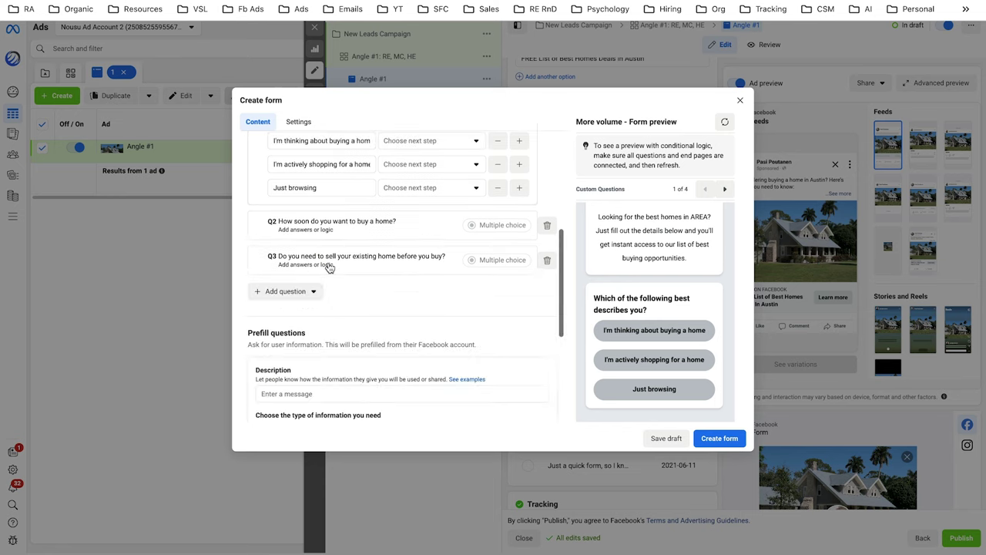
pyautogui.scroll(5, 328, 267)
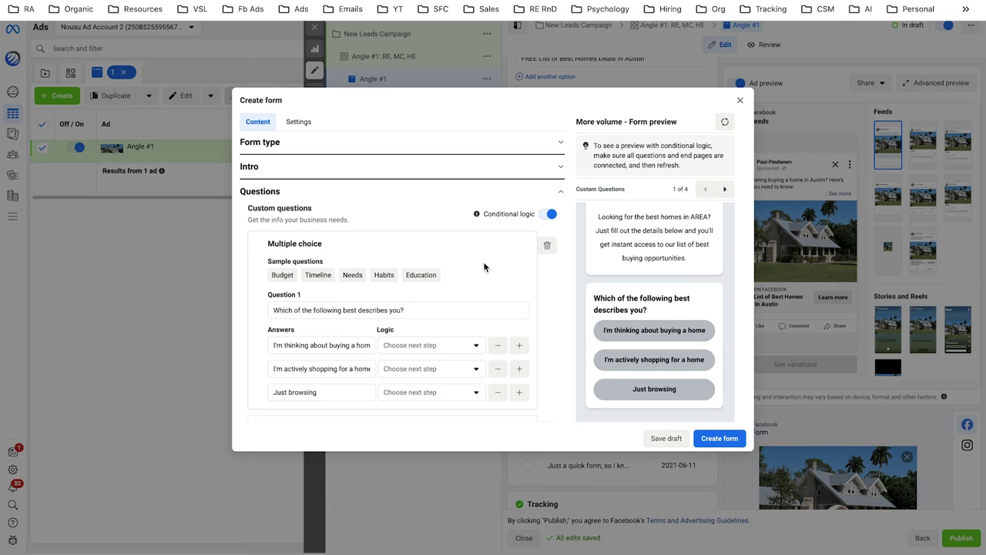
pyautogui.scroll(-1, 483, 267)
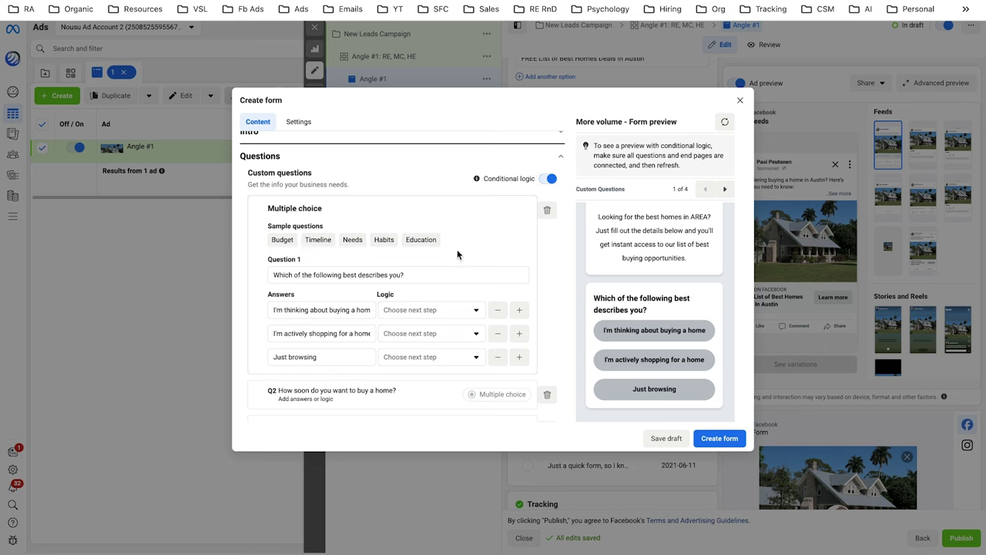
pyautogui.scroll(-1, 457, 254)
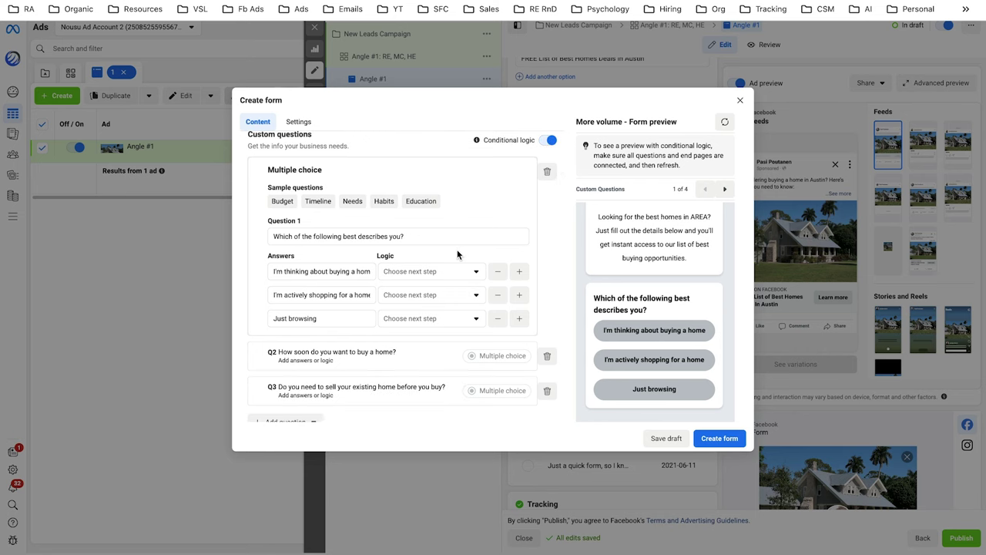
pyautogui.hotkey('ctrl', 'Tab')
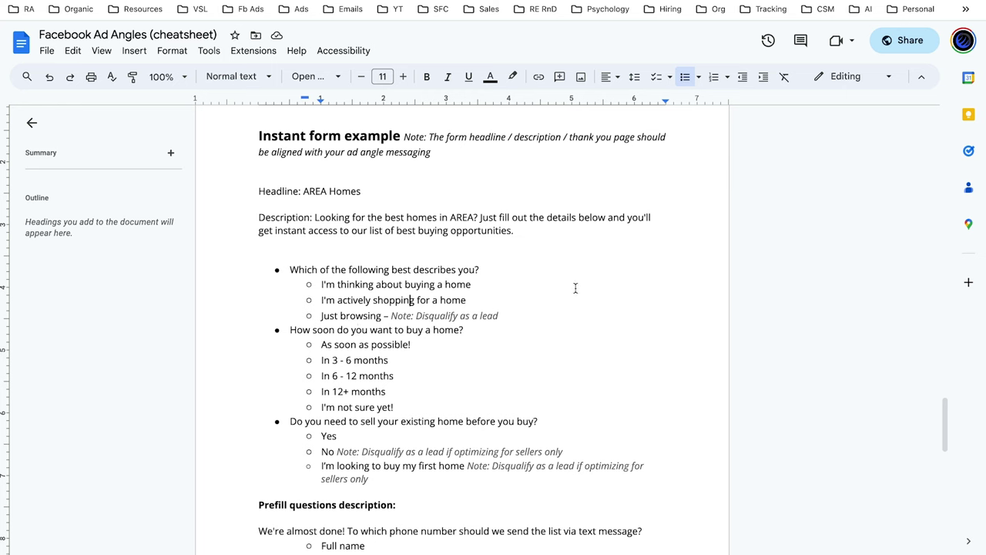
pyautogui.click(150, 0)
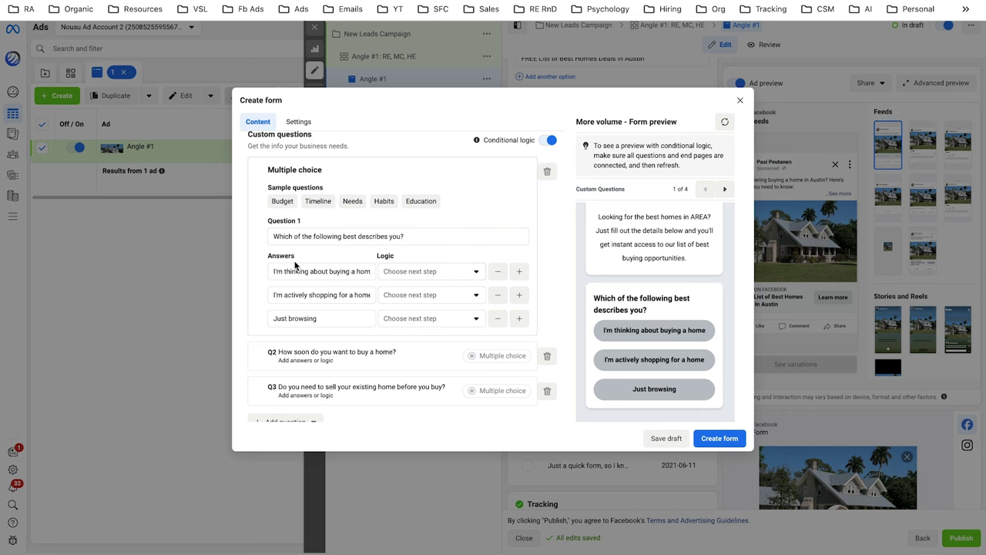
pyautogui.click(393, 274)
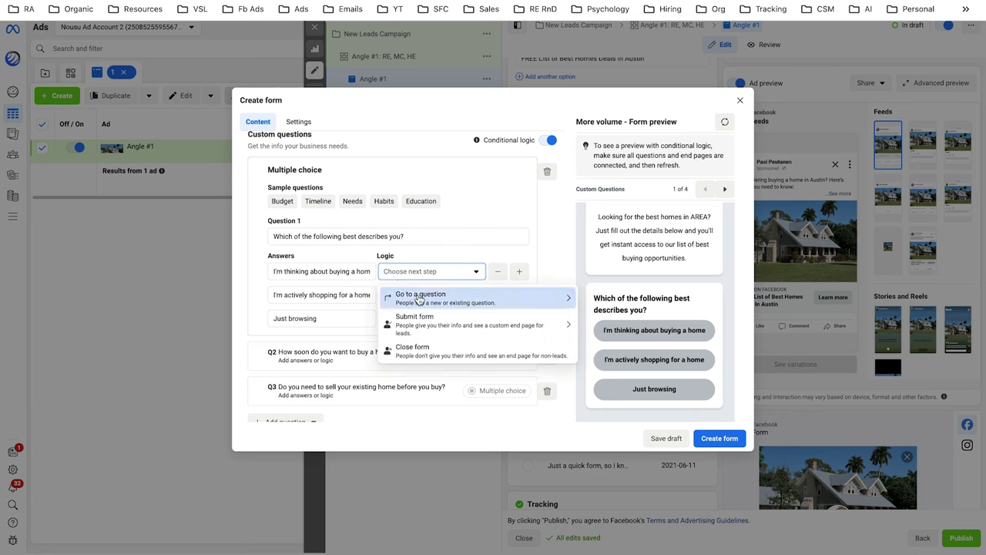
pyautogui.click(420, 298)
pyautogui.click(390, 367)
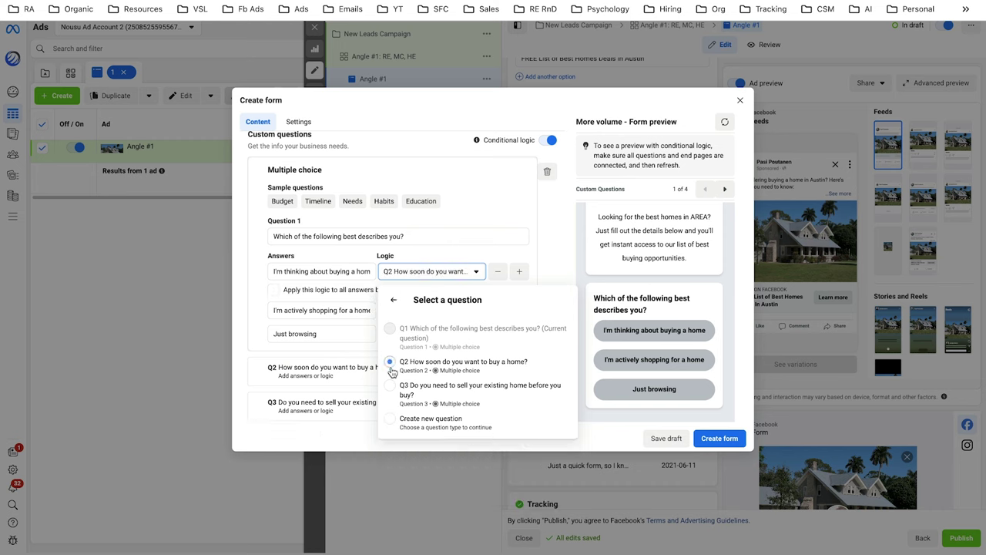
pyautogui.click(546, 243)
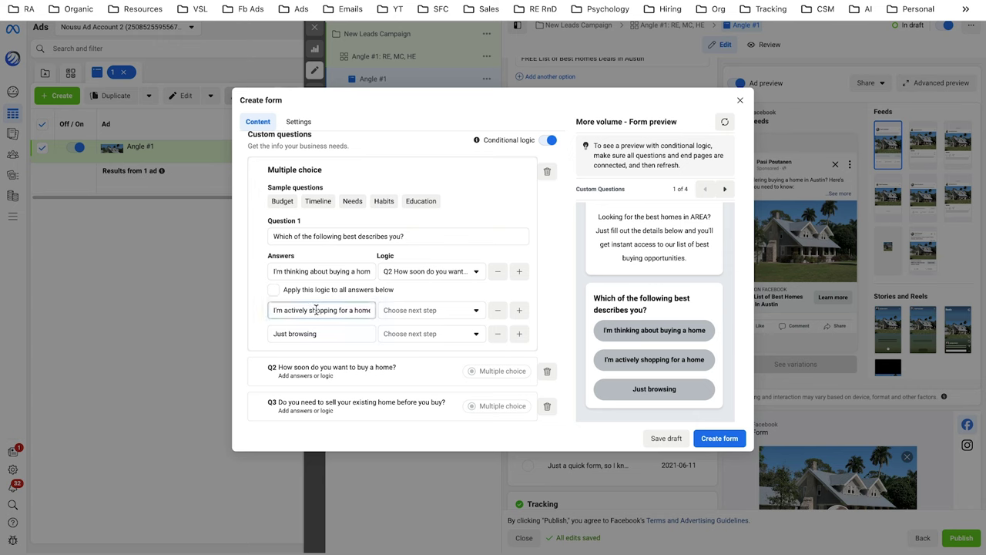
# - Set the logic of question 1's answer "I'm actively shopping for a home" to go to Q2 as well
pyautogui.click(406, 312)
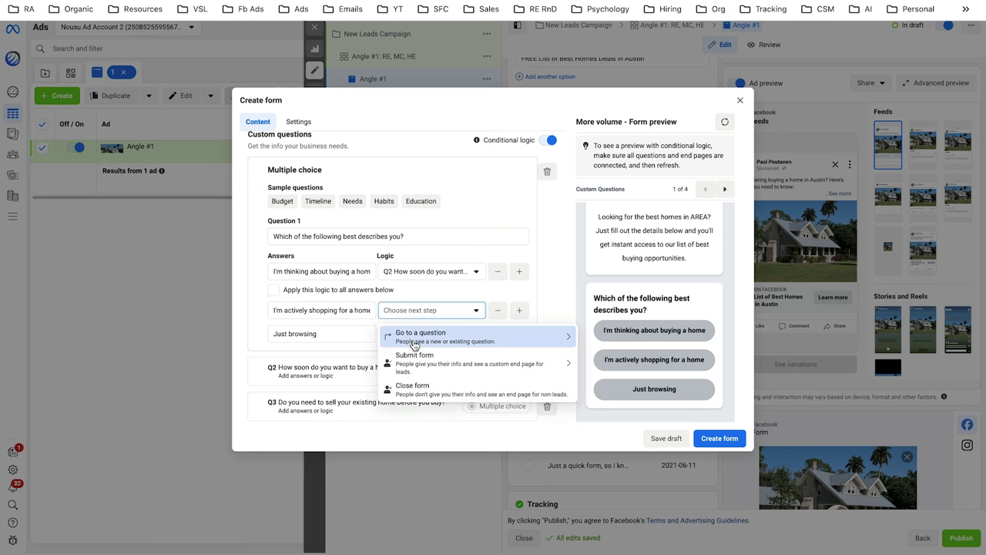
pyautogui.click(416, 337)
pyautogui.click(391, 402)
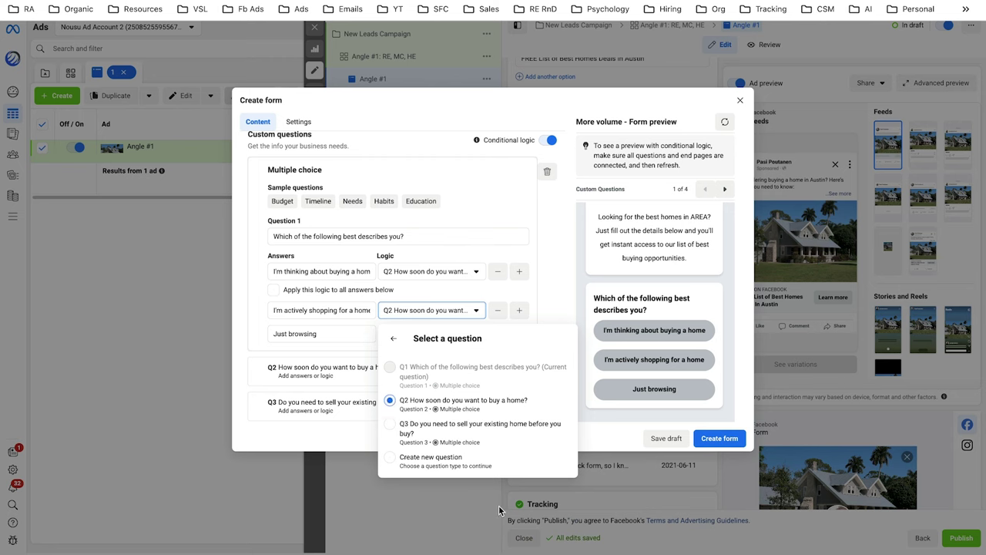
pyautogui.click(551, 306)
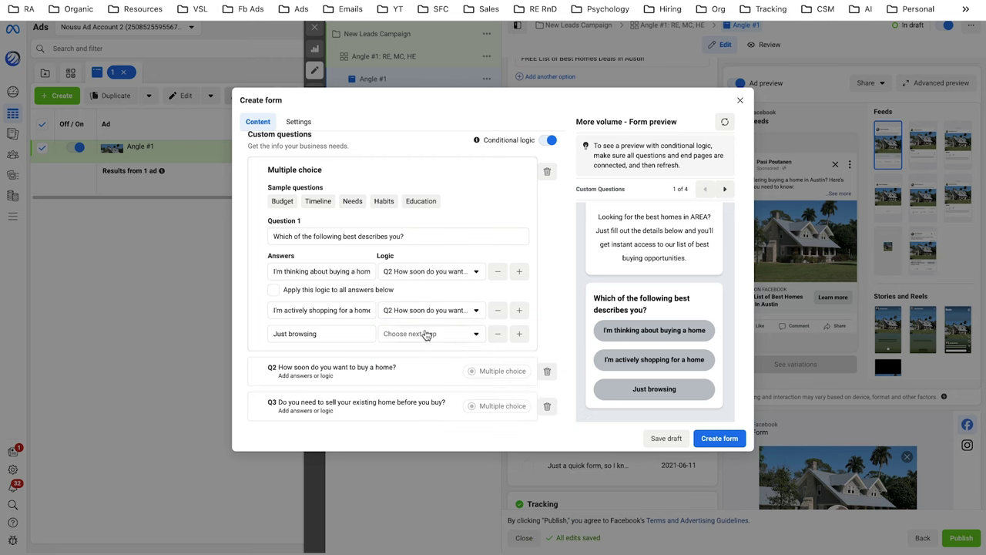
# - Check the cheatsheet's disqualification note for "Just browsing" and set that answer's logic to Close form
pyautogui.hotkey('ctrl', 'Tab')
pyautogui.moveTo(501, 316); pyautogui.dragTo(391, 317)
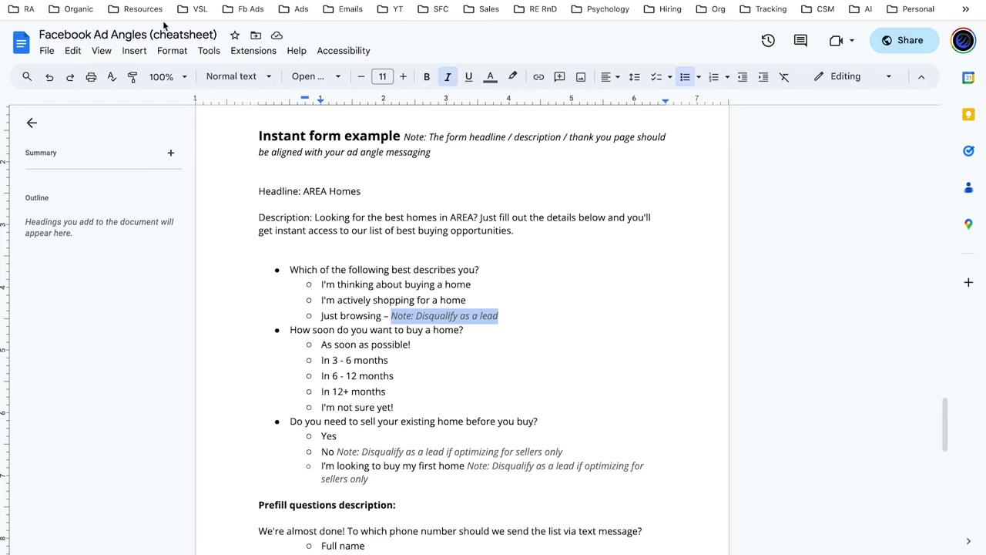
pyautogui.hotkey('ctrl', 'Tab')
pyautogui.click(429, 338)
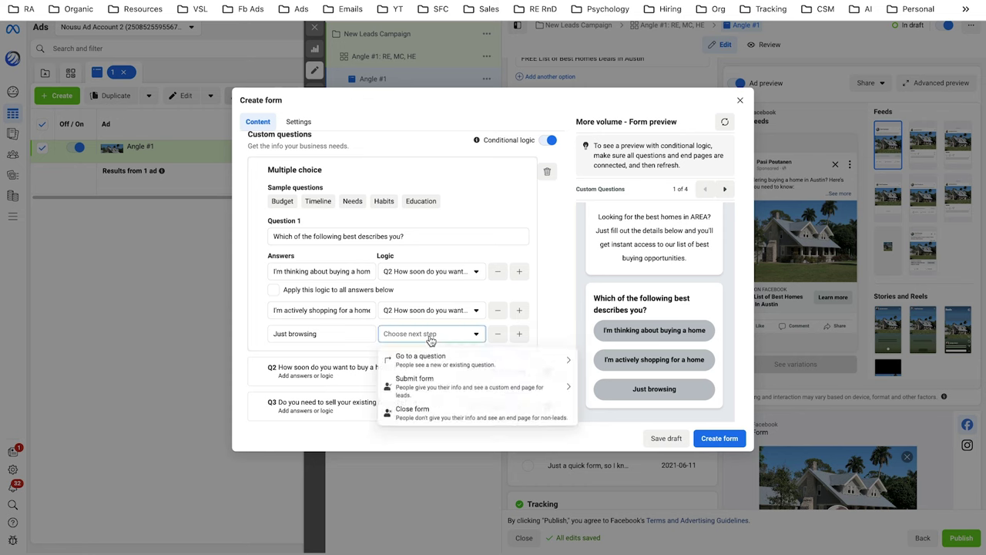
pyautogui.click(423, 410)
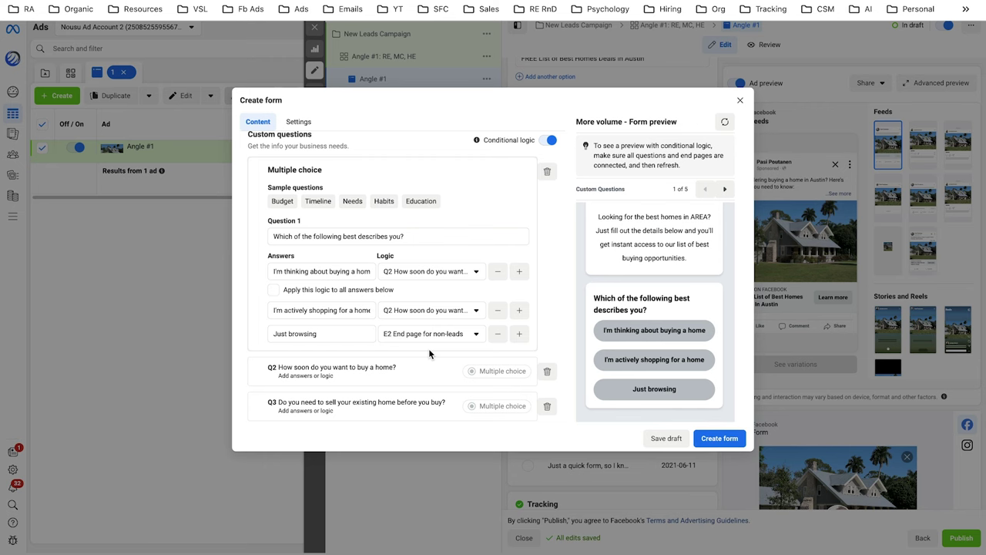
# - Check question 2 against the cheatsheet and set all its answers to go to Q3, "Do you need to sell your existing home before you buy?"
pyautogui.doubleClick(388, 385)
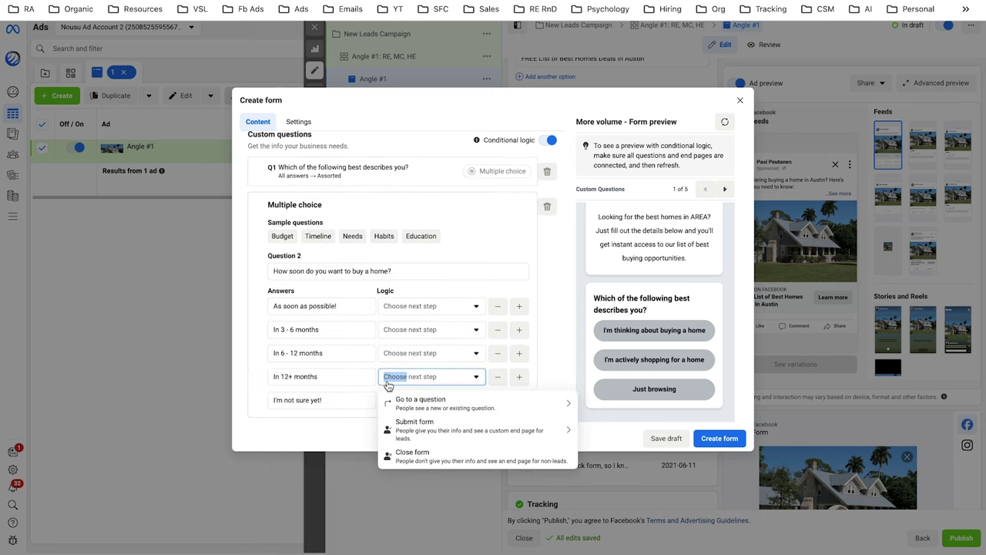
pyautogui.click(556, 260)
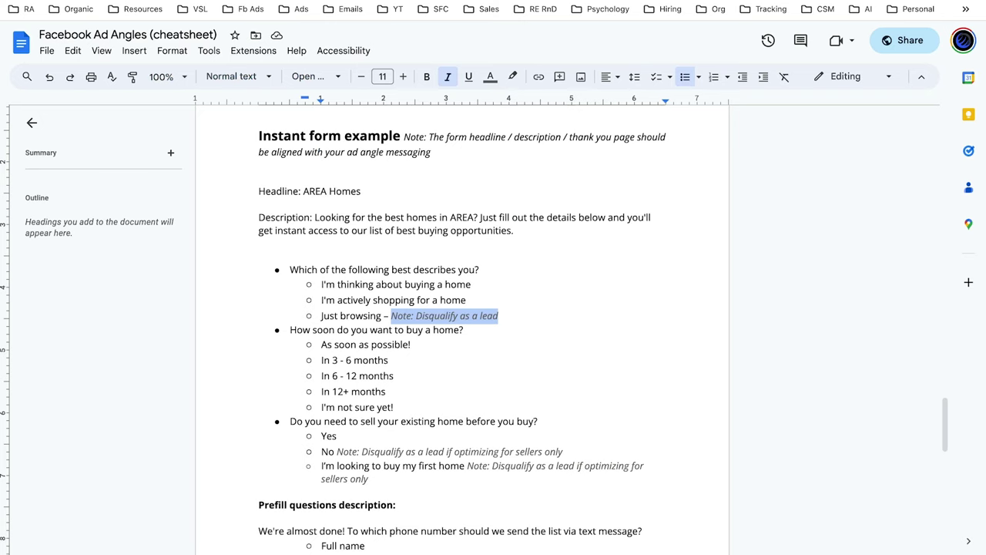
pyautogui.scroll(-1, 371, 349)
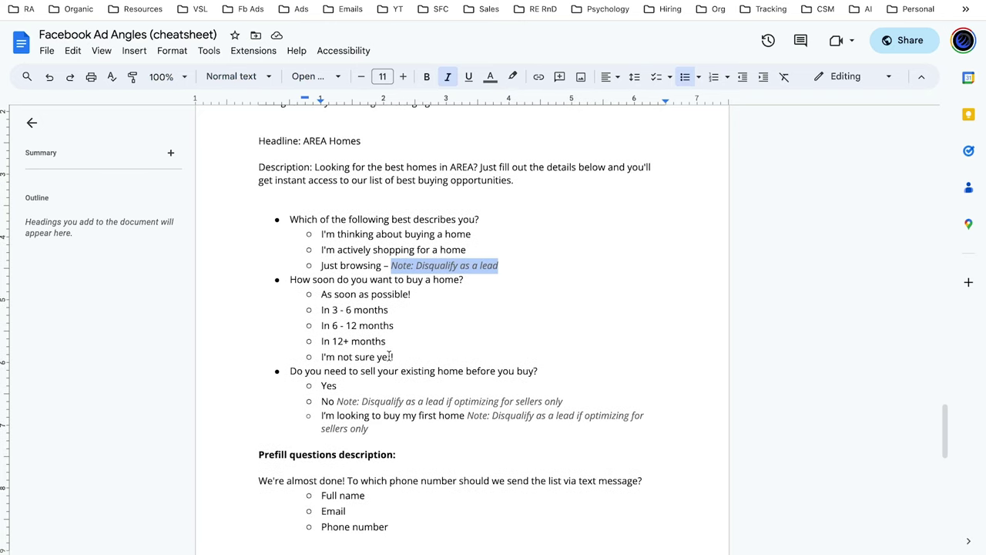
pyautogui.click(395, 356)
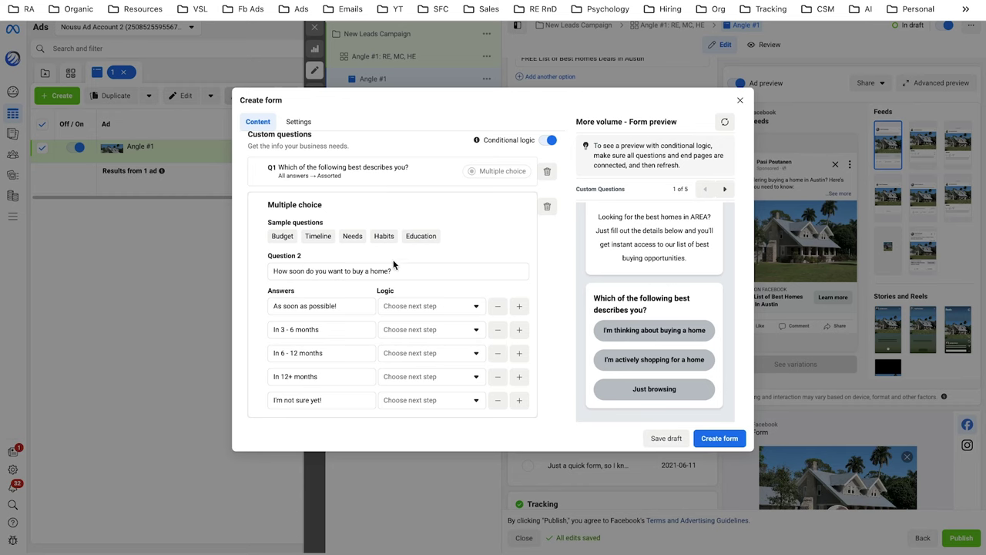
pyautogui.scroll(-1, 418, 282)
pyautogui.click(425, 274)
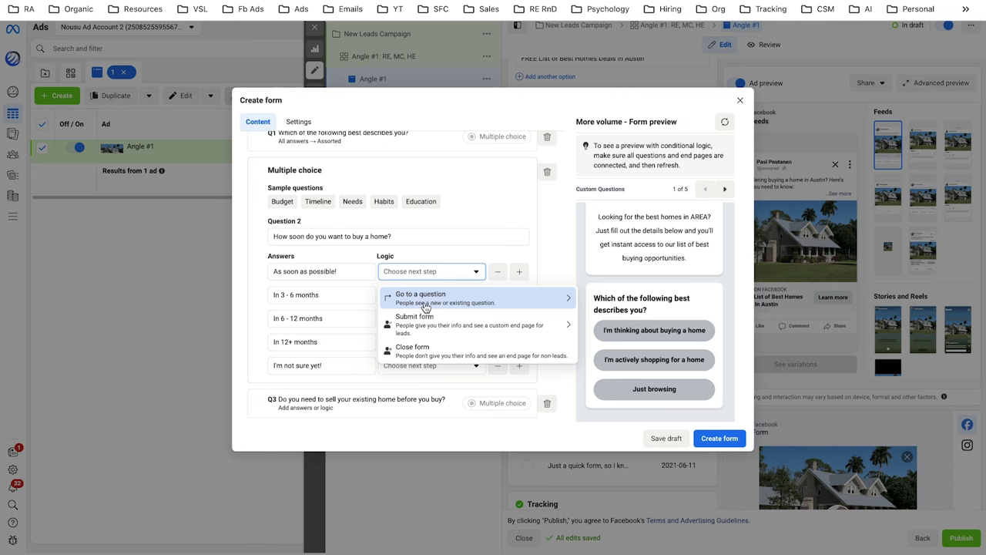
pyautogui.click(416, 302)
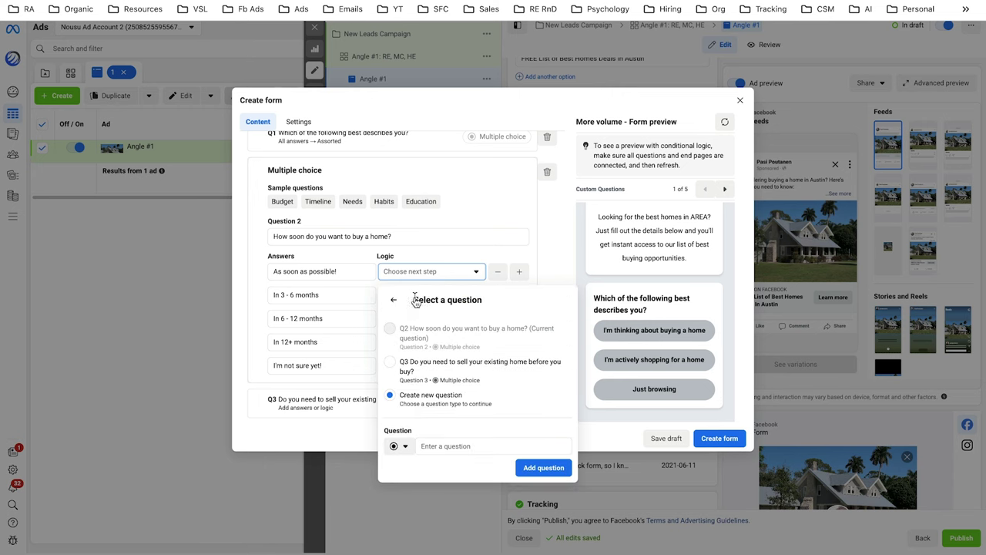
pyautogui.click(390, 362)
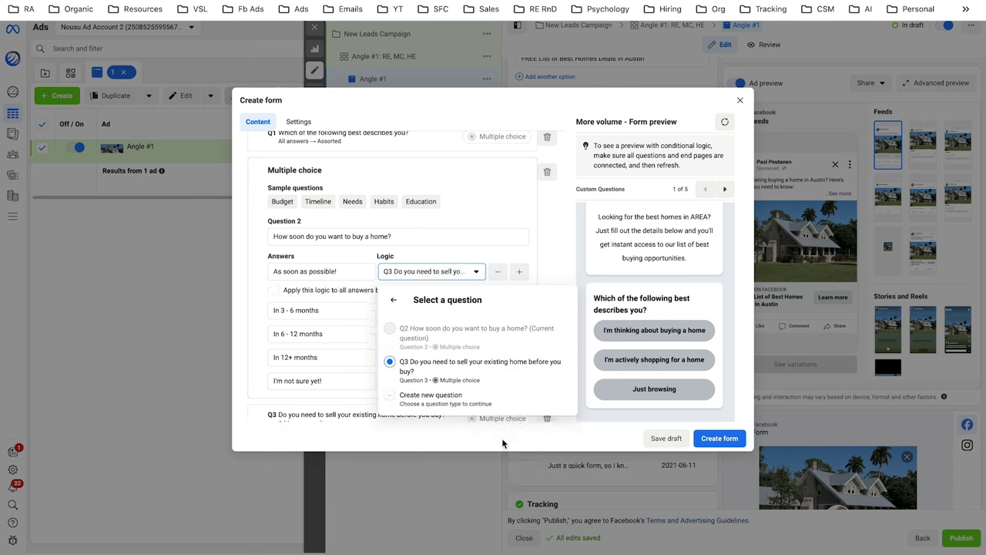
pyautogui.click(532, 345)
pyautogui.click(274, 291)
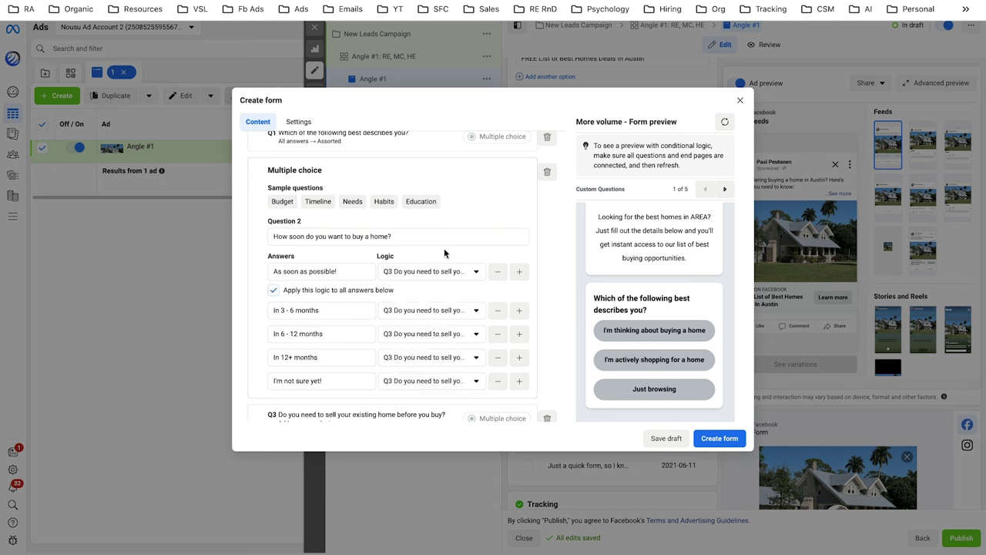
# - Expand question 3 in the form and check the cheatsheet's disqualification notes for its answers
pyautogui.scroll(-3, 534, 325)
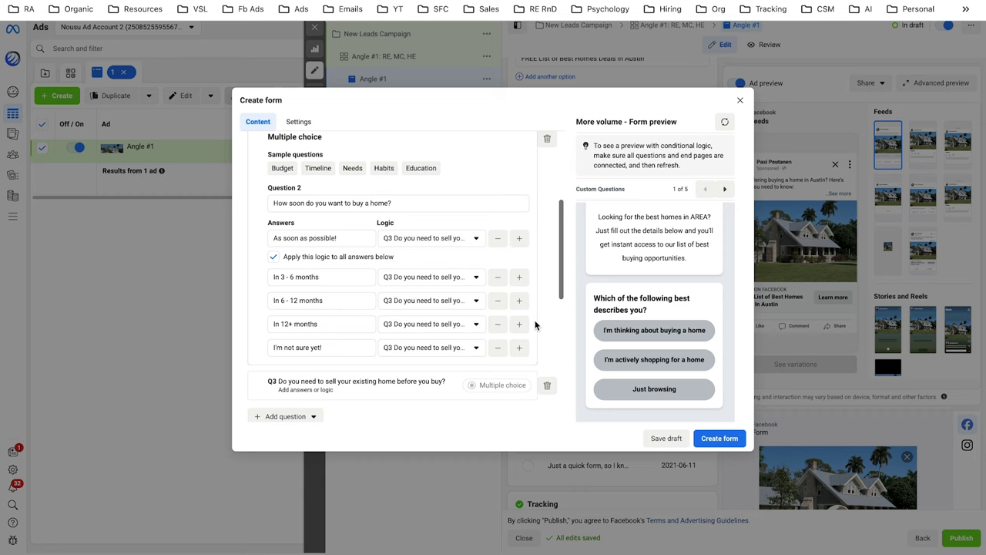
pyautogui.click(397, 307)
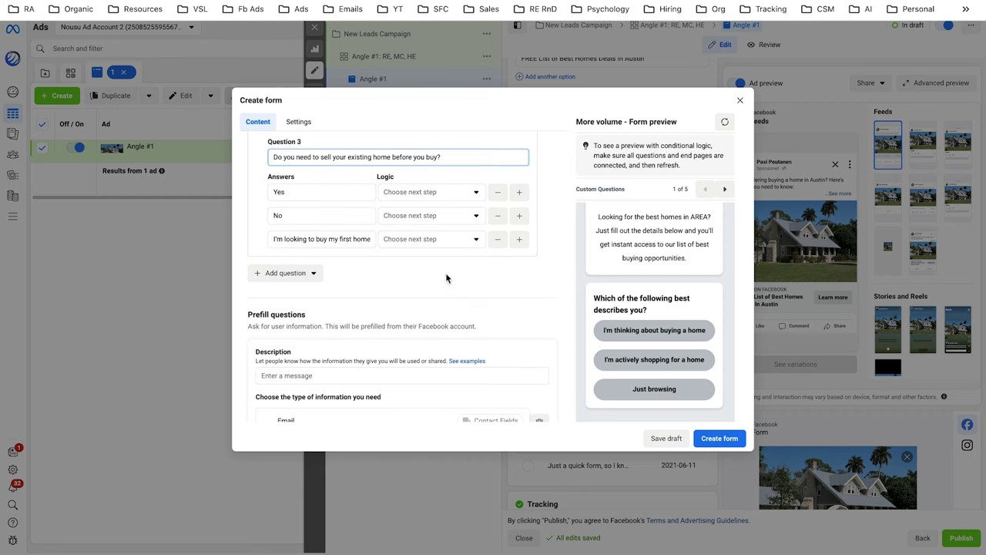
pyautogui.scroll(-3, 446, 276)
pyautogui.scroll(5, 447, 279)
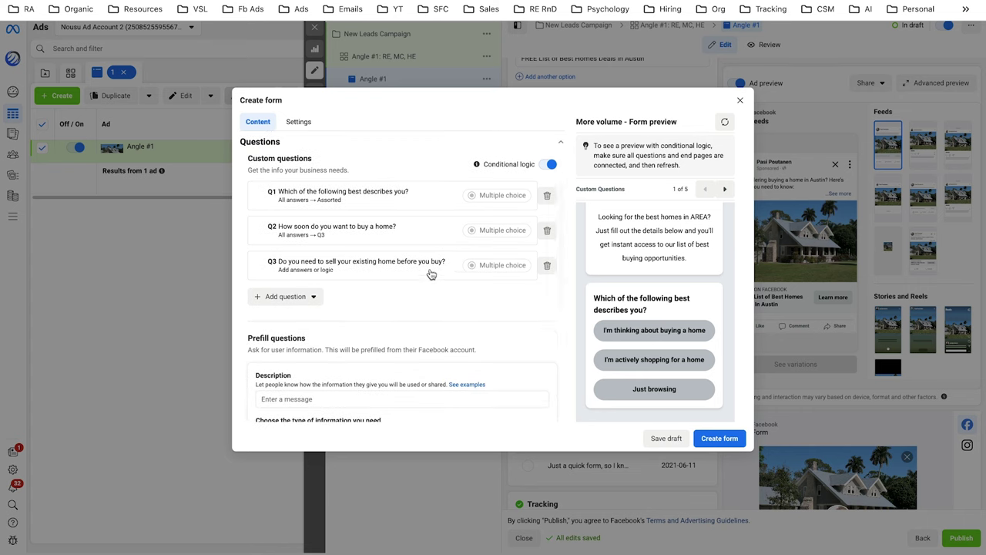
pyautogui.click(428, 268)
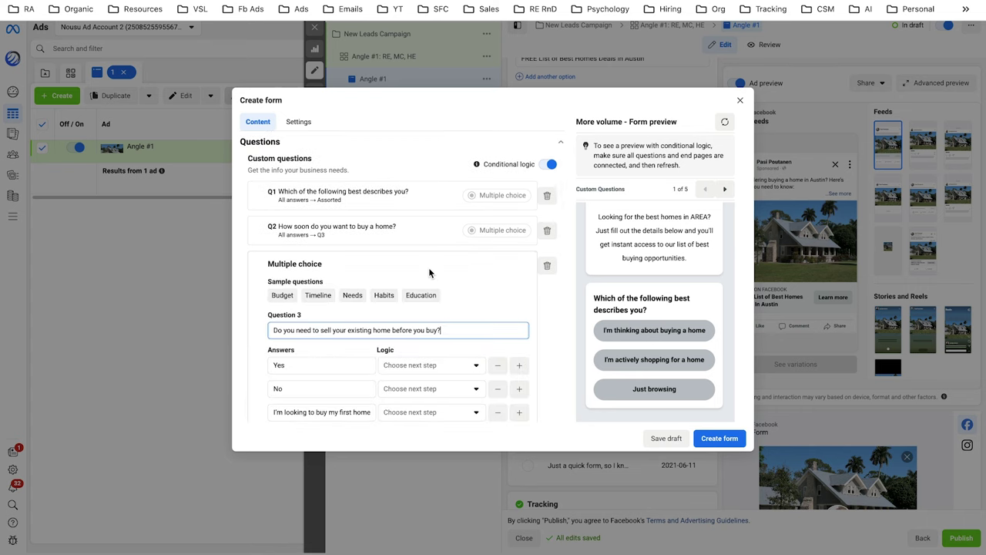
pyautogui.click(548, 244)
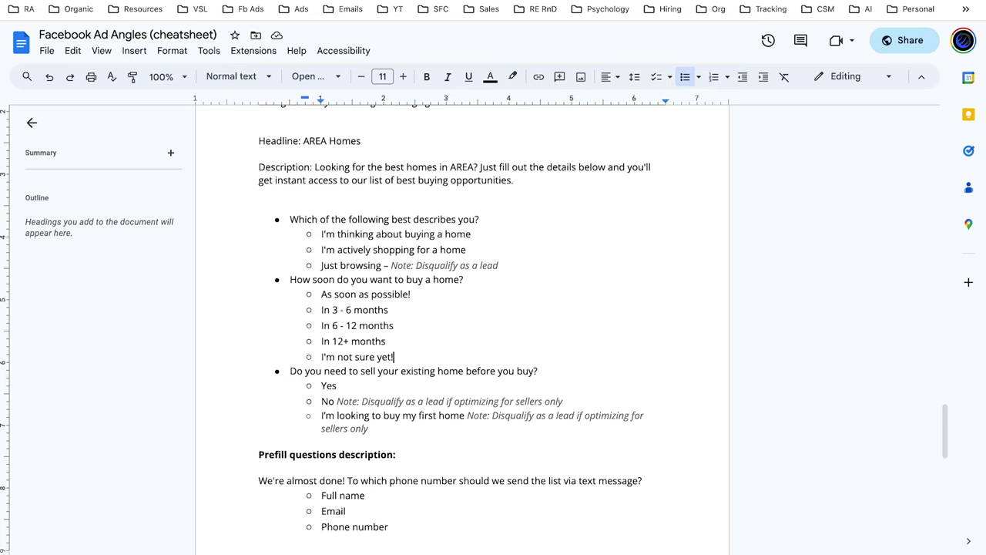
pyautogui.hotkey('ctrl', 'Tab')
pyautogui.scroll(-1, 378, 308)
pyautogui.click(327, 349)
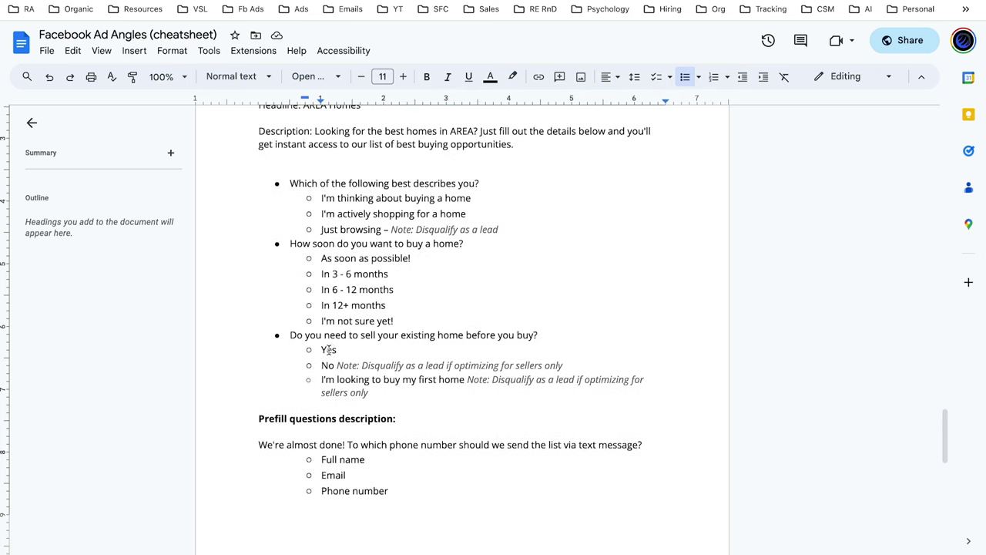
pyautogui.hotkey('ctrl', 'shift', 'Tab')
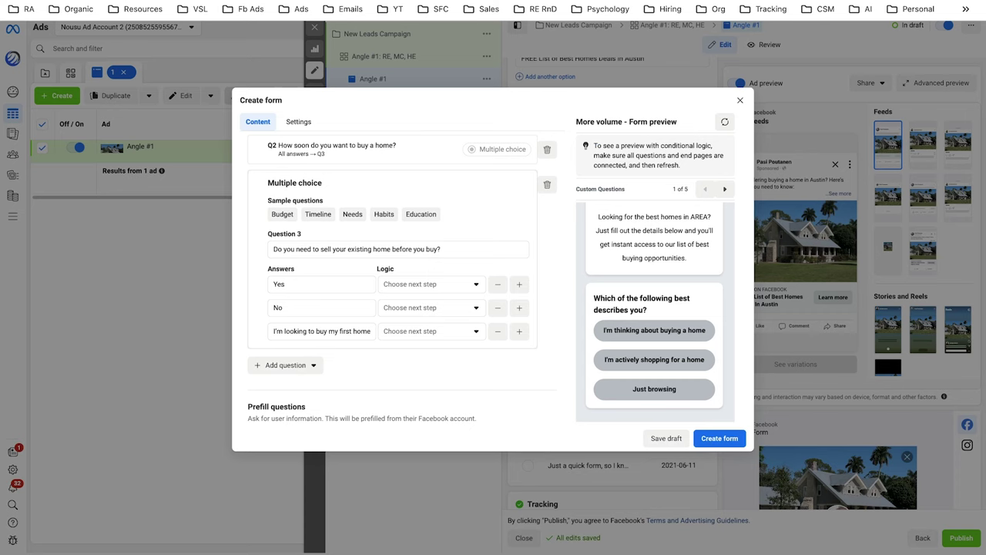
# - Set the logic of question 3's answer "Yes" to submit the form with "E1 End page for leads"
pyautogui.click(406, 288)
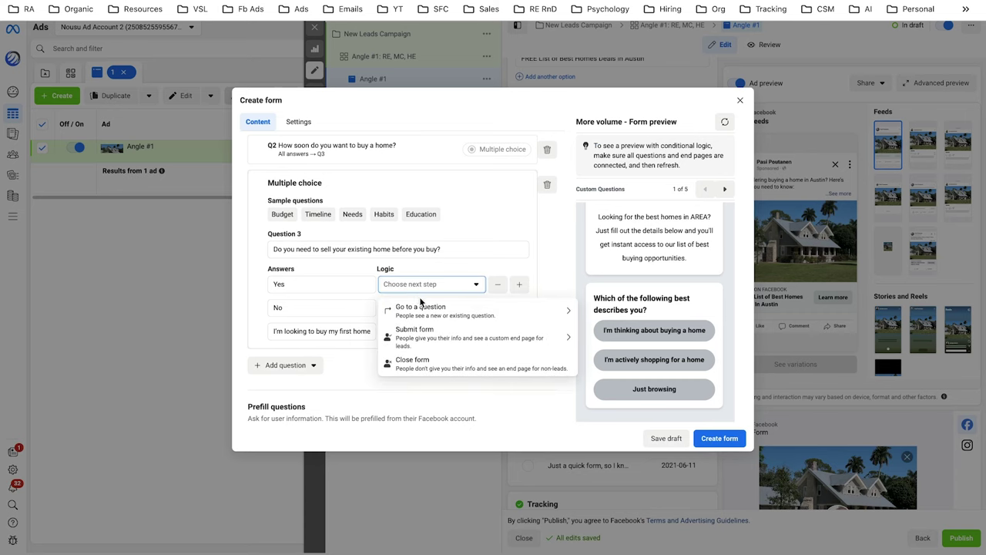
pyautogui.click(422, 342)
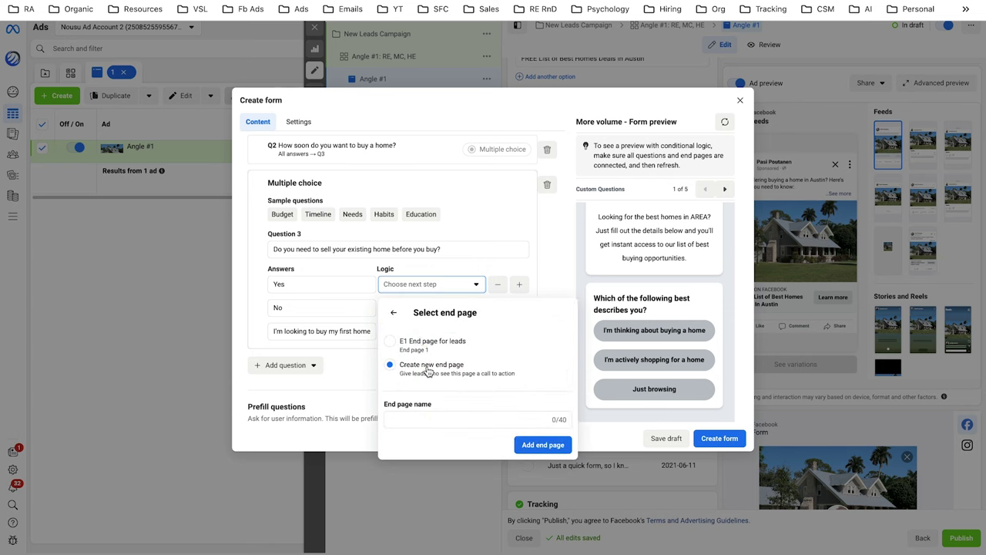
pyautogui.click(422, 345)
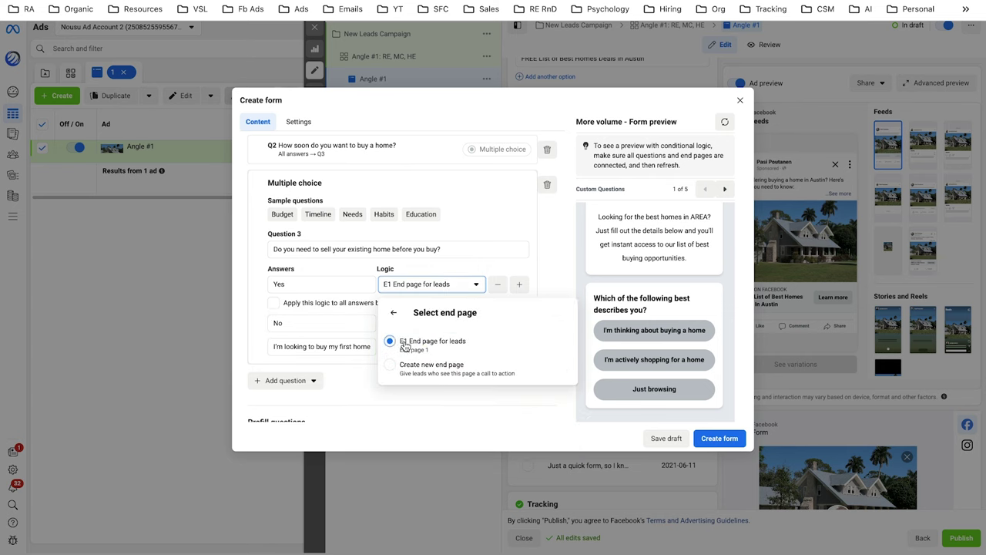
pyautogui.click(548, 274)
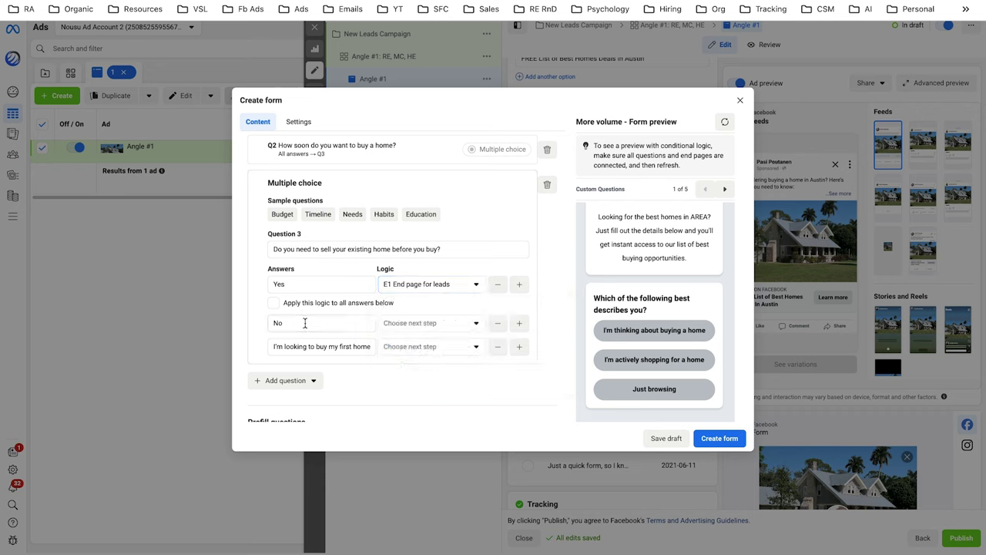
# - Check the cheatsheet's disqualification note for question 3's answer "No" and set that answer's logic to Close form
pyautogui.hotkey('ctrl', 'Tab')
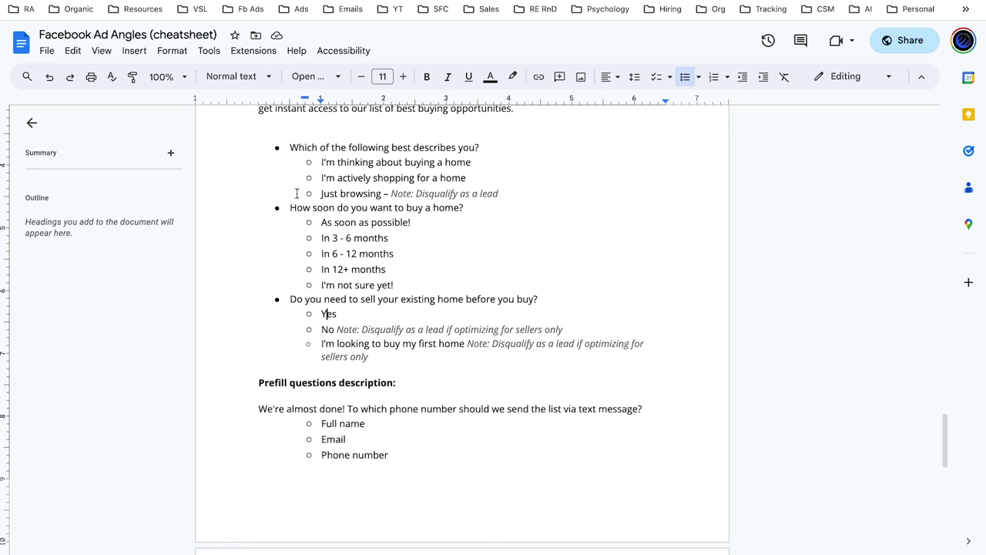
pyautogui.hotkey('ctrl', 'shift', 'Tab')
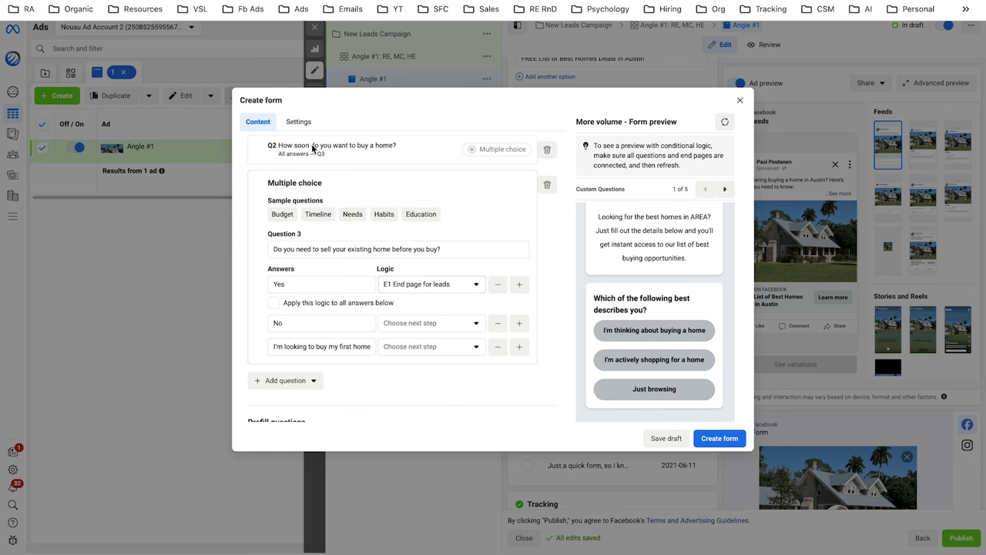
pyautogui.hotkey('ctrl', 'Tab')
pyautogui.moveTo(360, 330); pyautogui.dragTo(564, 332)
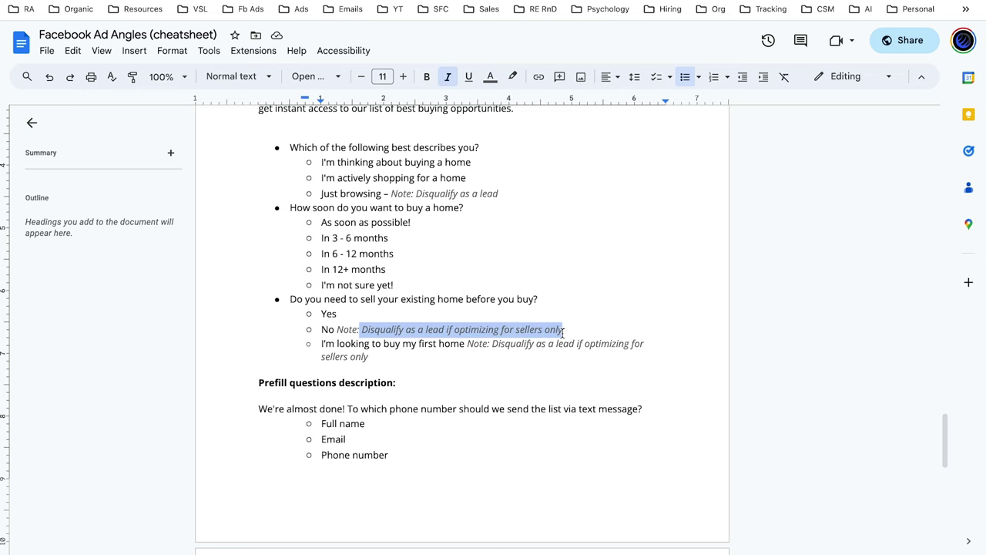
pyautogui.hotkey('ctrl', 'shift', 'Tab')
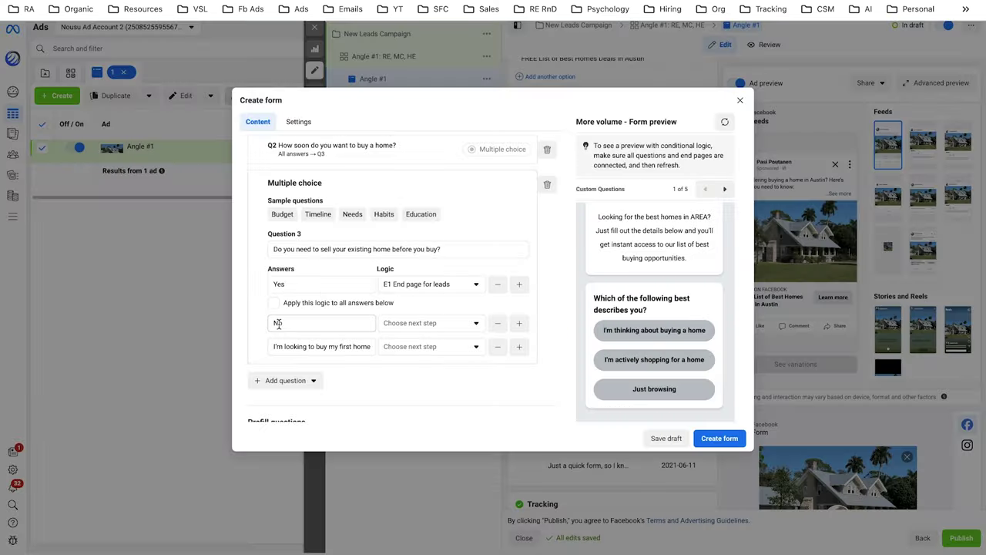
pyautogui.write('o')
pyautogui.hotkey('ctrl', 'Tab')
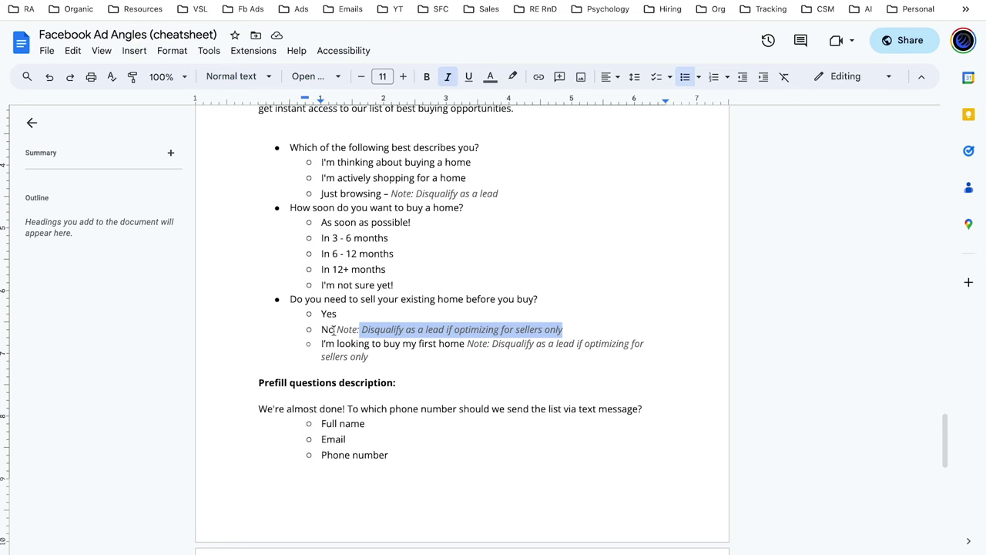
pyautogui.moveTo(335, 330); pyautogui.dragTo(311, 329)
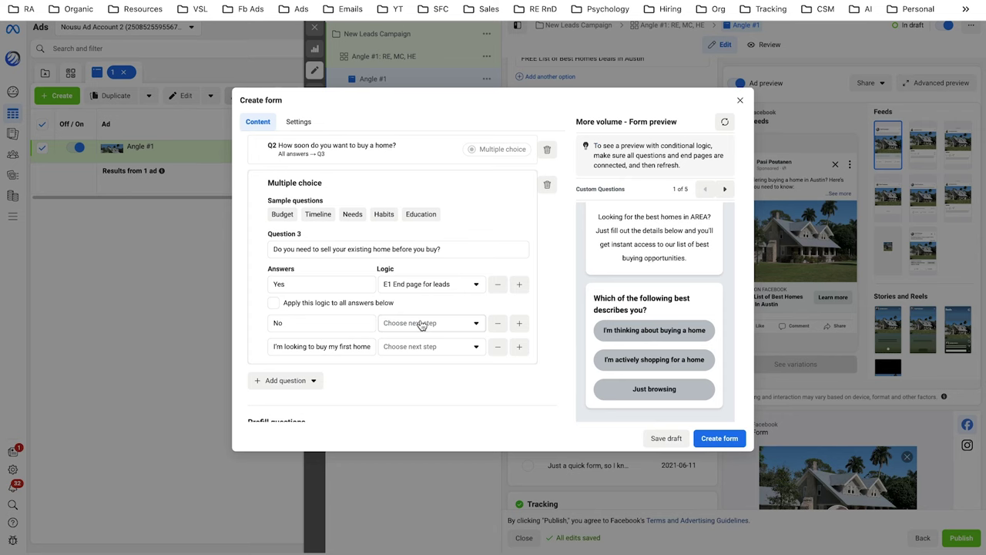
pyautogui.click(421, 323)
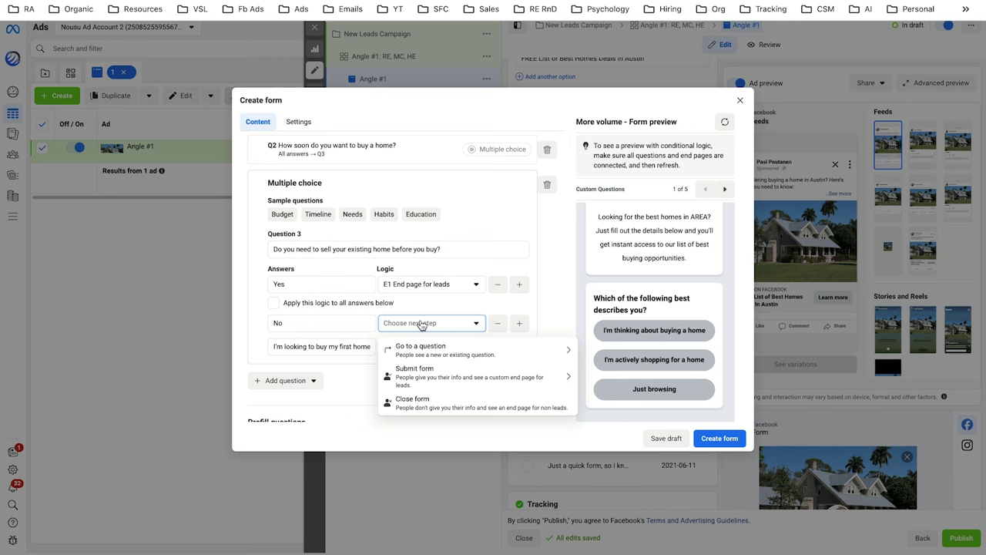
pyautogui.click(422, 408)
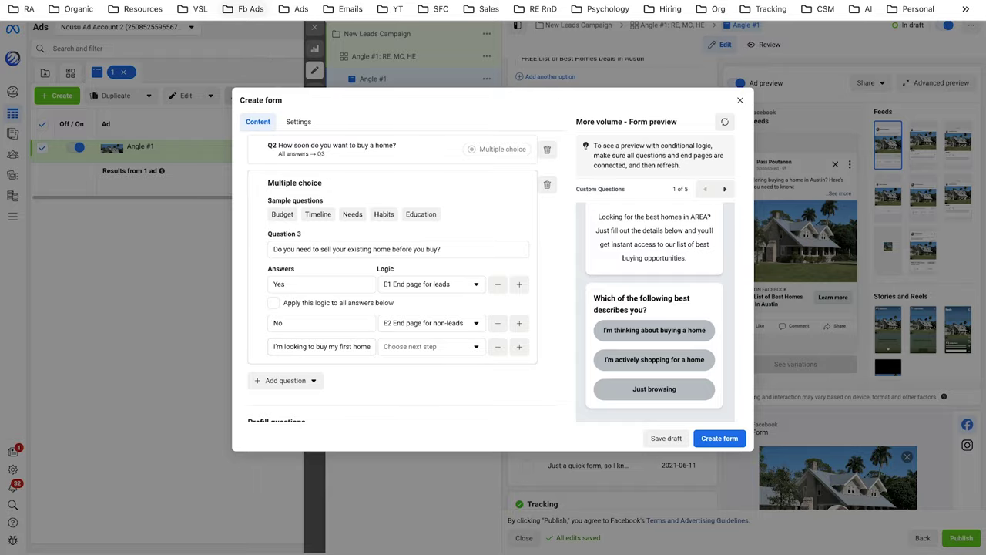
# - Check the cheatsheet's note for "I'm looking to buy my first home" and set that answer's logic to Close form
pyautogui.hotkey('alt', 'Tab')
pyautogui.click(479, 345)
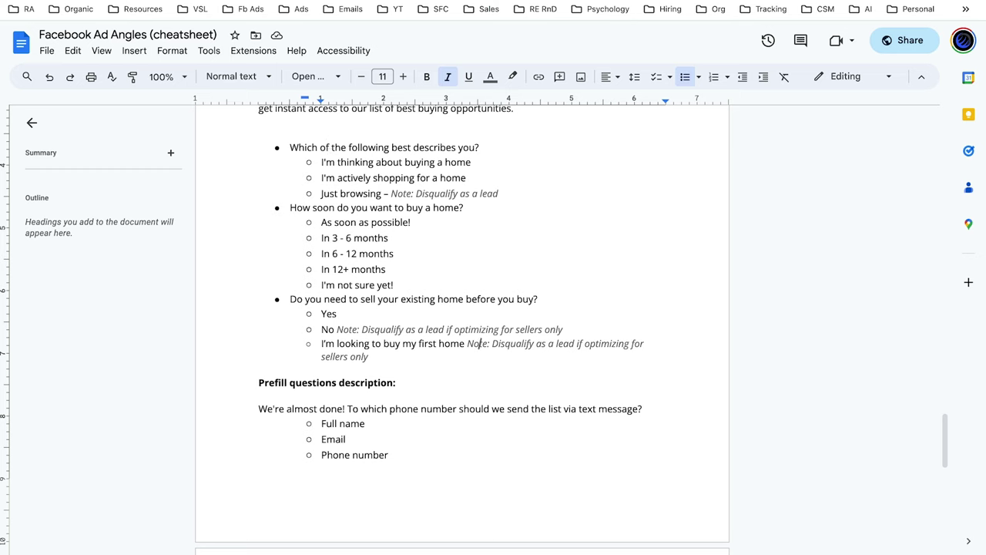
pyautogui.hotkey('alt', 'Tab')
pyautogui.click(422, 348)
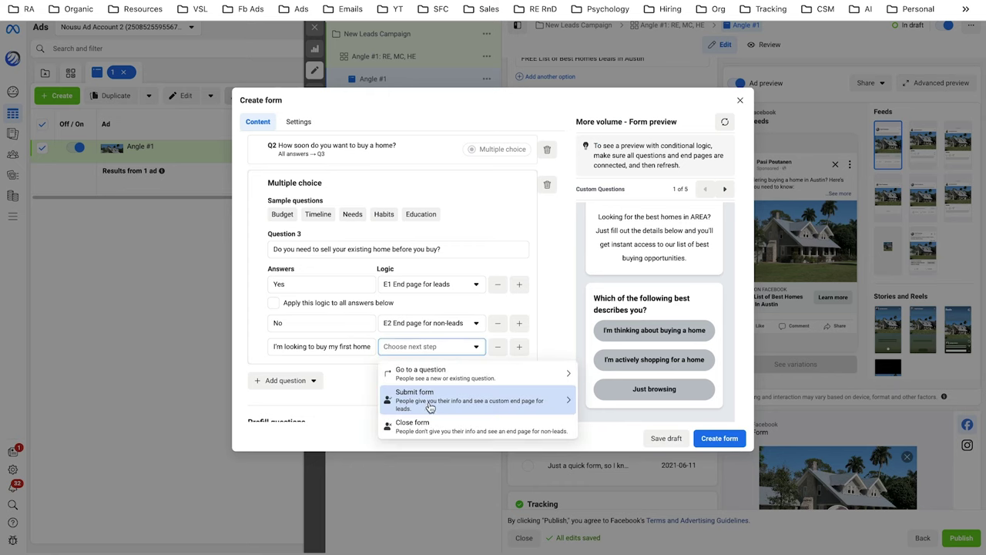
pyautogui.click(433, 424)
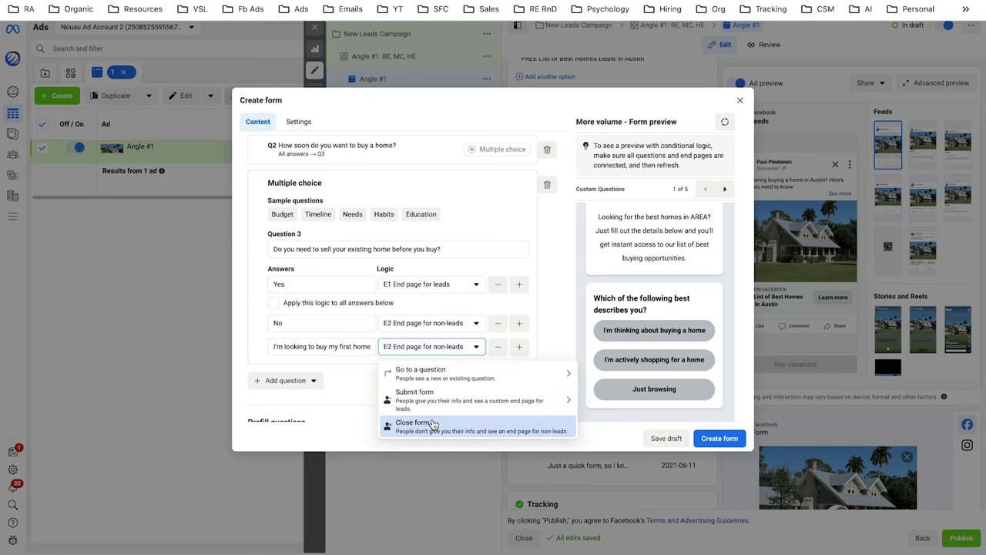
pyautogui.click(541, 307)
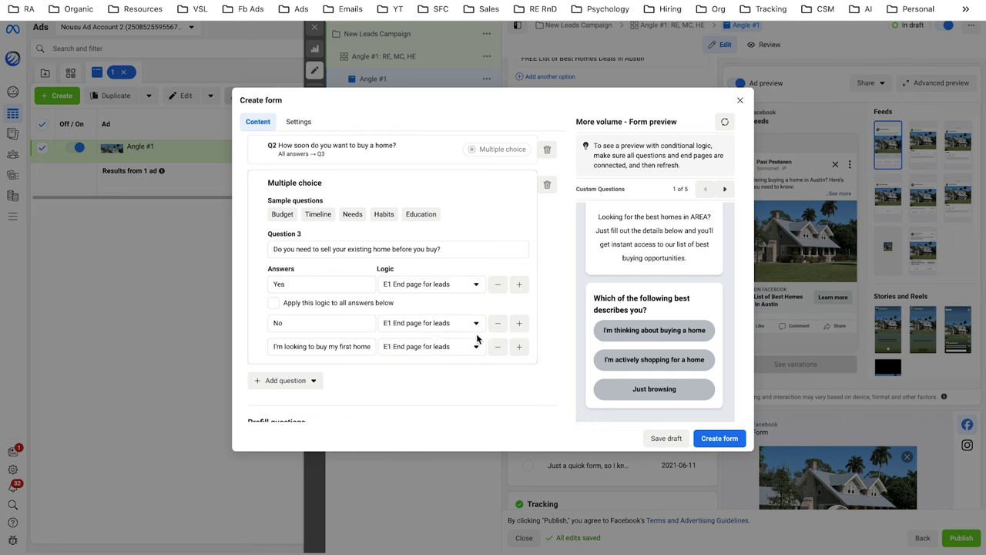
# - Review the "Yes" and "No" answers of the cheatsheet's sell-your-home question and return to the form's question 3
pyautogui.hotkey('ctrl', 'Tab')
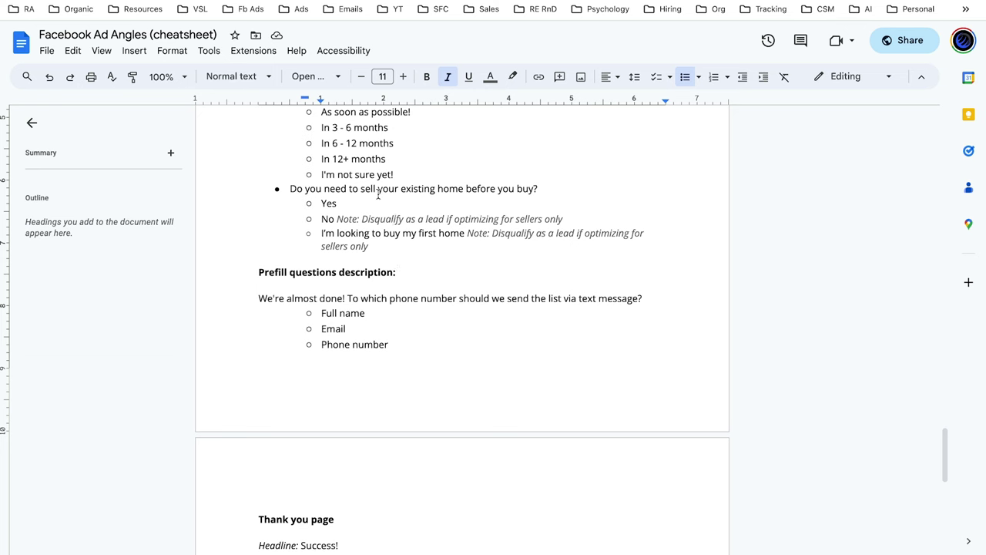
pyautogui.doubleClick(329, 204)
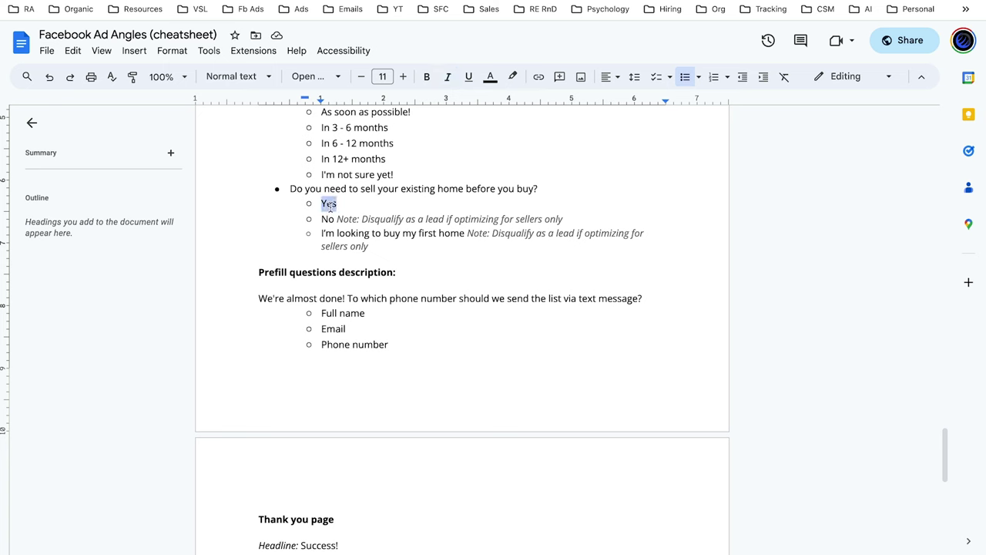
pyautogui.click(329, 204)
pyautogui.moveTo(334, 221); pyautogui.dragTo(321, 221)
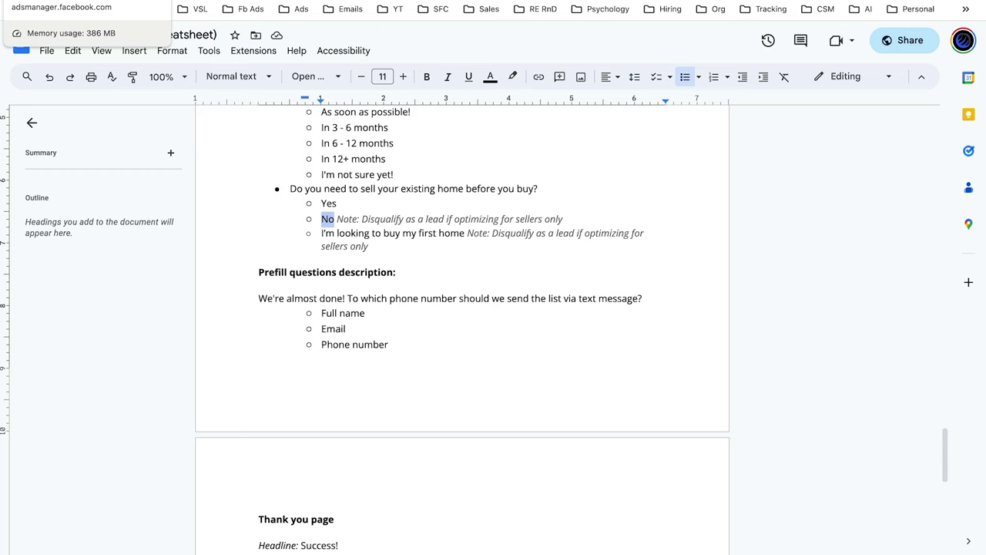
pyautogui.click(61, 3)
pyautogui.scroll(-1, 422, 333)
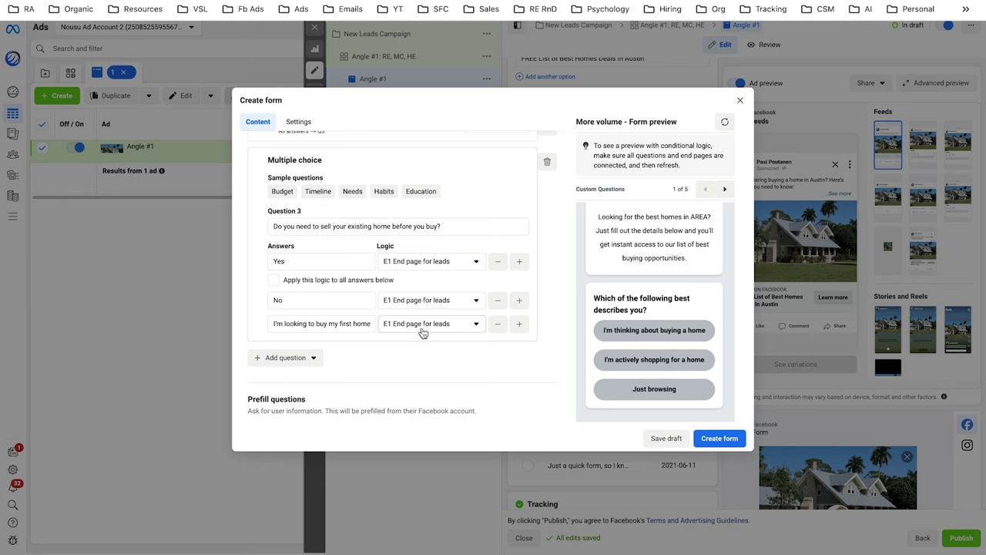
# - Set the logic of question 3's answers "No" and "I'm looking to buy my first home" to Close form
pyautogui.click(425, 302)
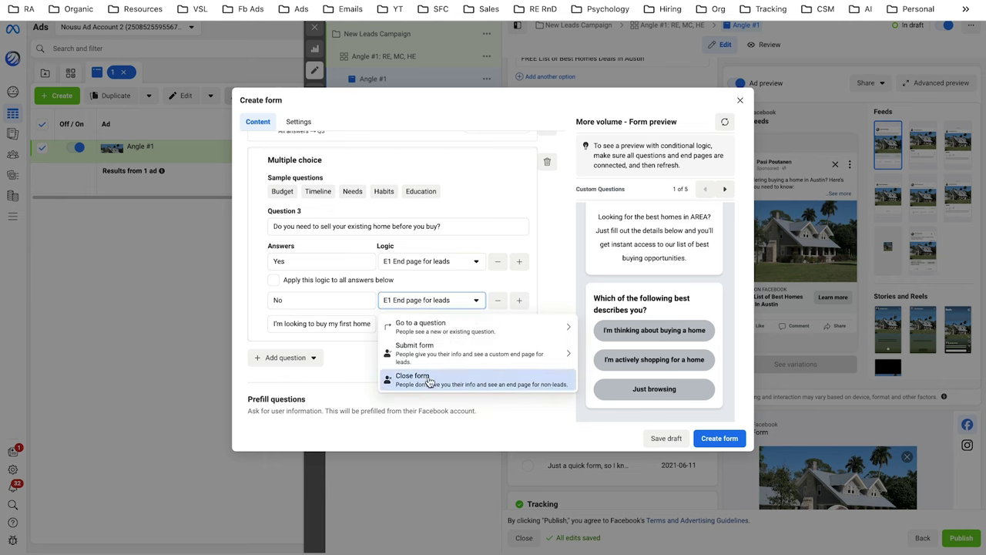
pyautogui.click(428, 380)
pyautogui.click(434, 324)
pyautogui.click(377, 351)
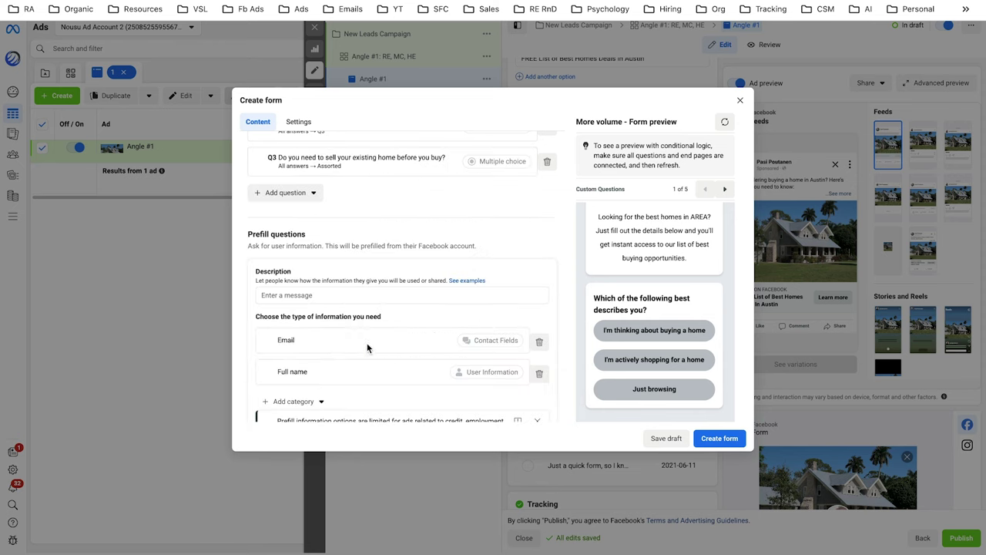
# - Set question 3's answers "No" and "I'm looking to buy my first home" to submit the form with "E1 End page for leads"
pyautogui.scroll(1, 436, 192)
pyautogui.click(434, 196)
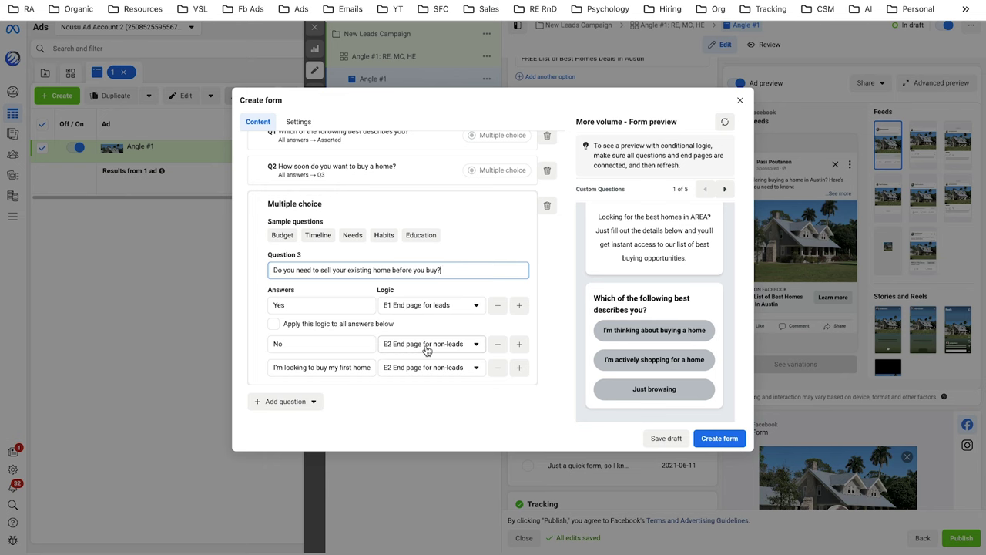
pyautogui.click(426, 347)
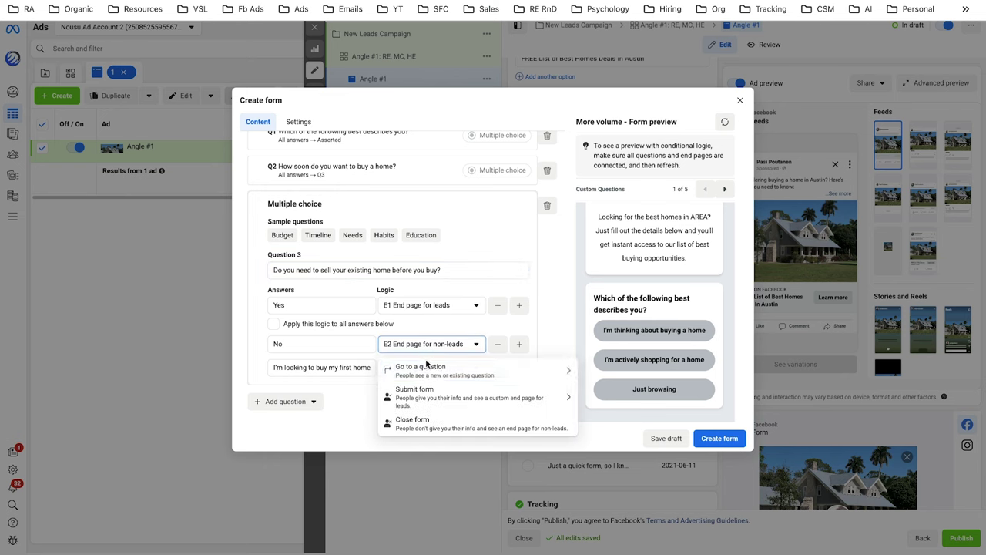
pyautogui.click(424, 398)
pyautogui.click(424, 402)
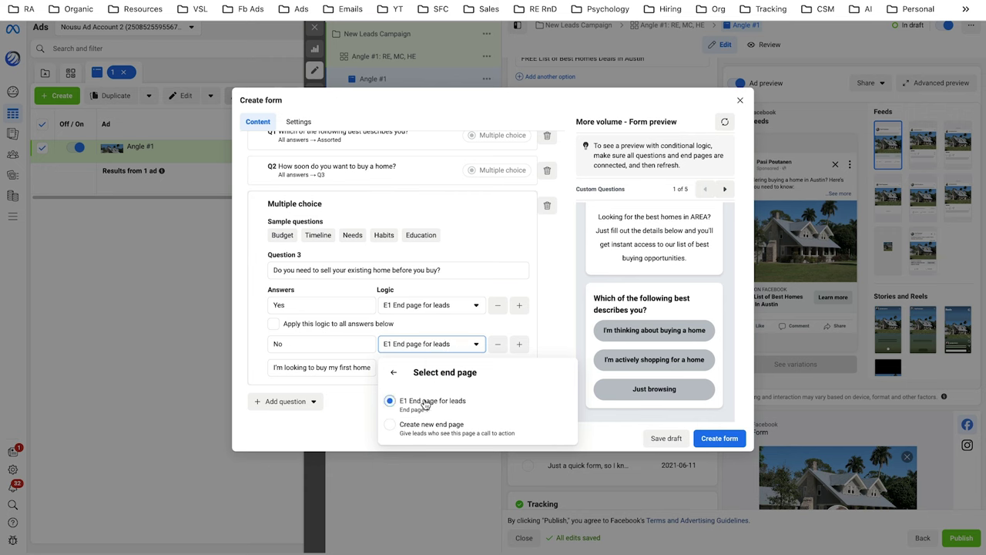
pyautogui.click(426, 368)
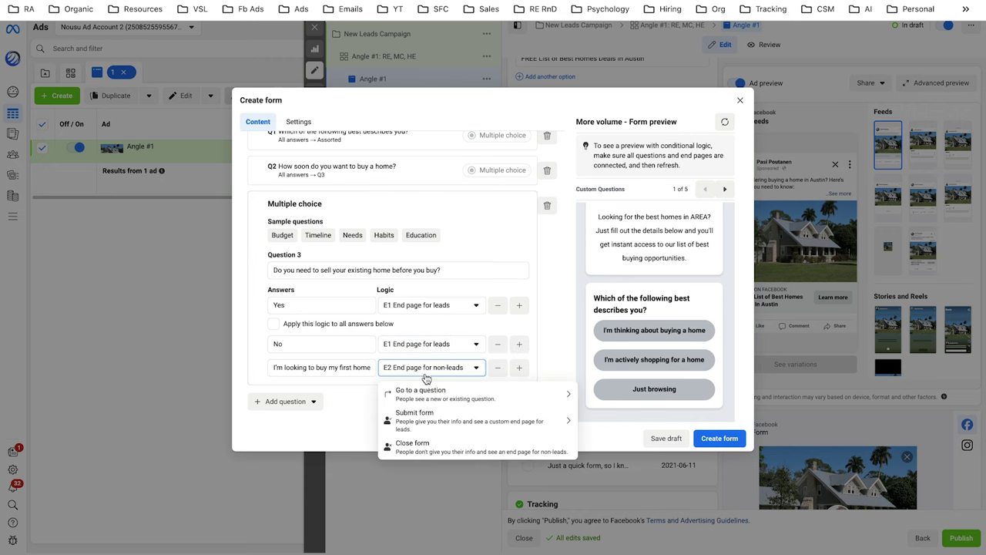
pyautogui.click(422, 414)
pyautogui.click(429, 426)
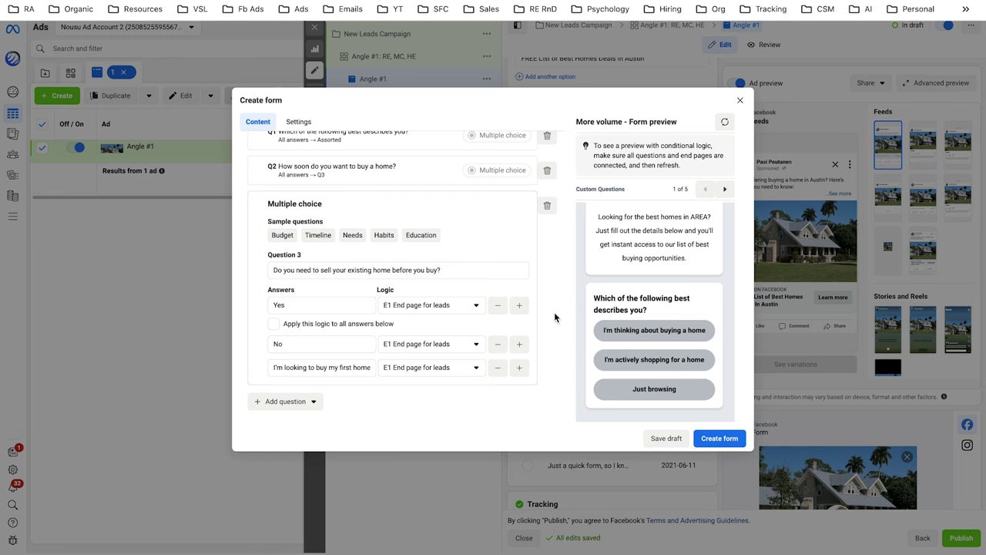
pyautogui.scroll(-1, 554, 311)
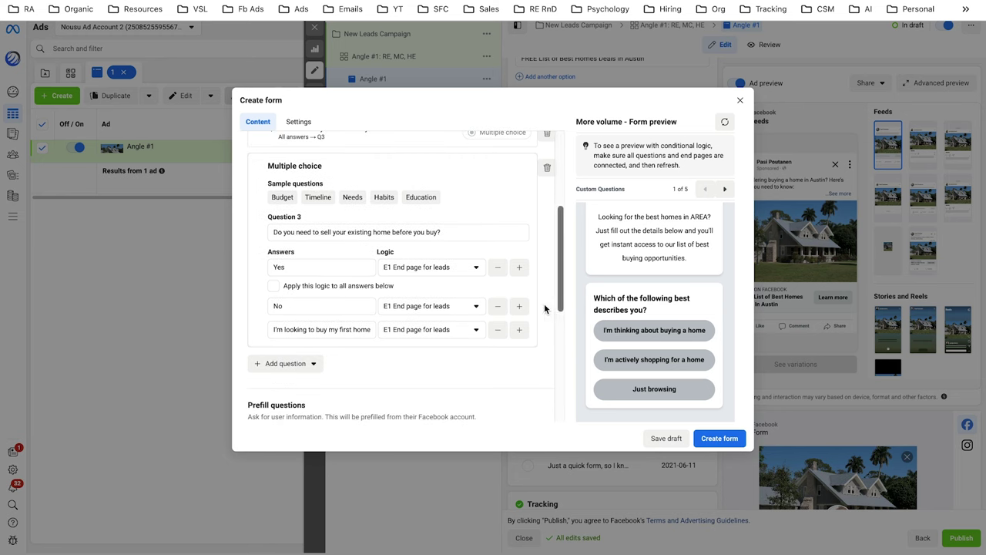
pyautogui.click(317, 72)
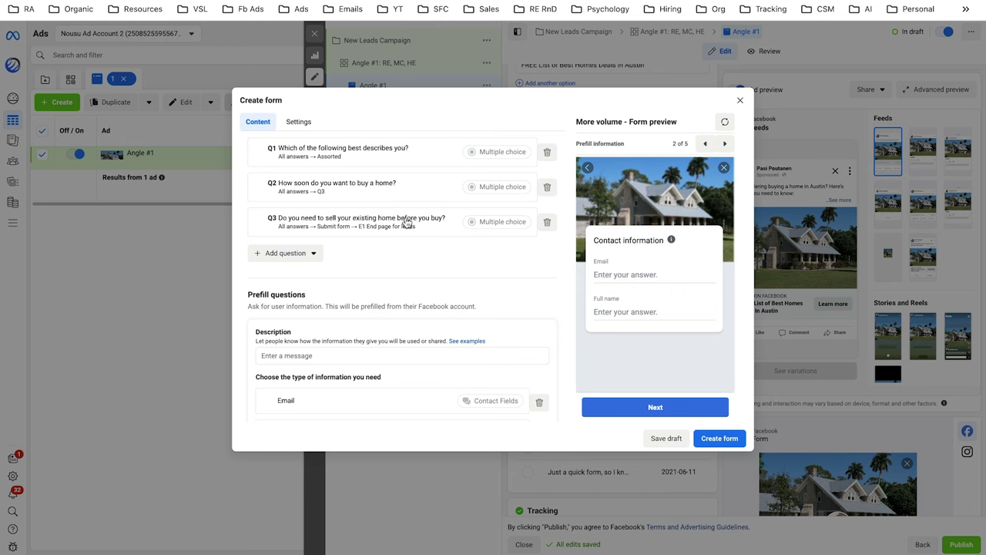
# - Copy the cheatsheet's prefill text "We're almost done! To which phone number should we send the list via text message?" into the prefill questions description
pyautogui.scroll(-2, 400, 285)
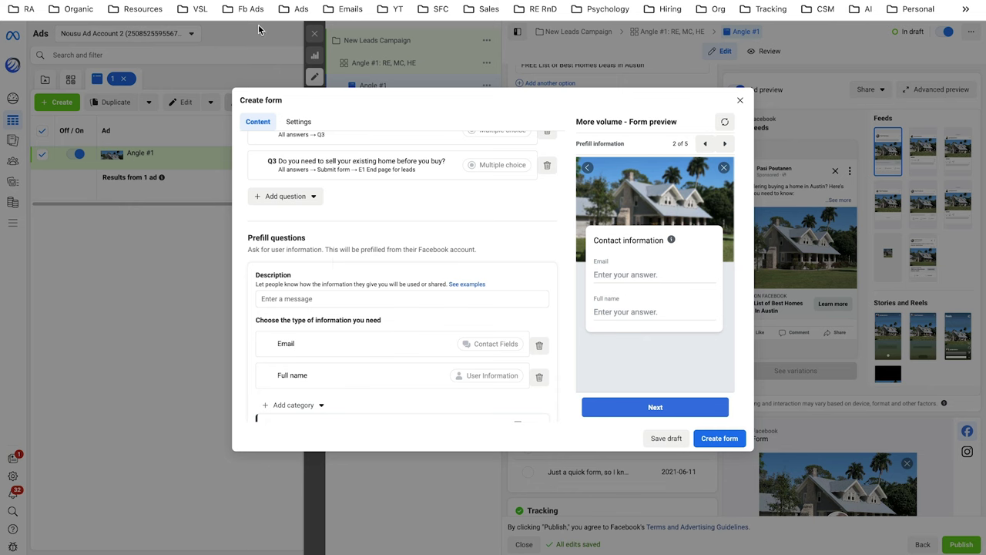
pyautogui.hotkey('ctrl', 'Tab')
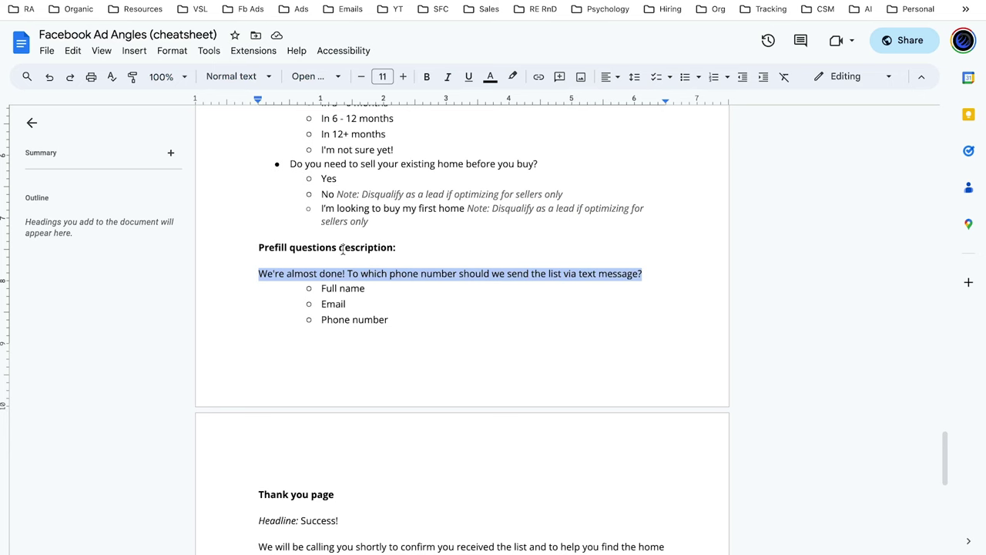
pyautogui.click(415, 274)
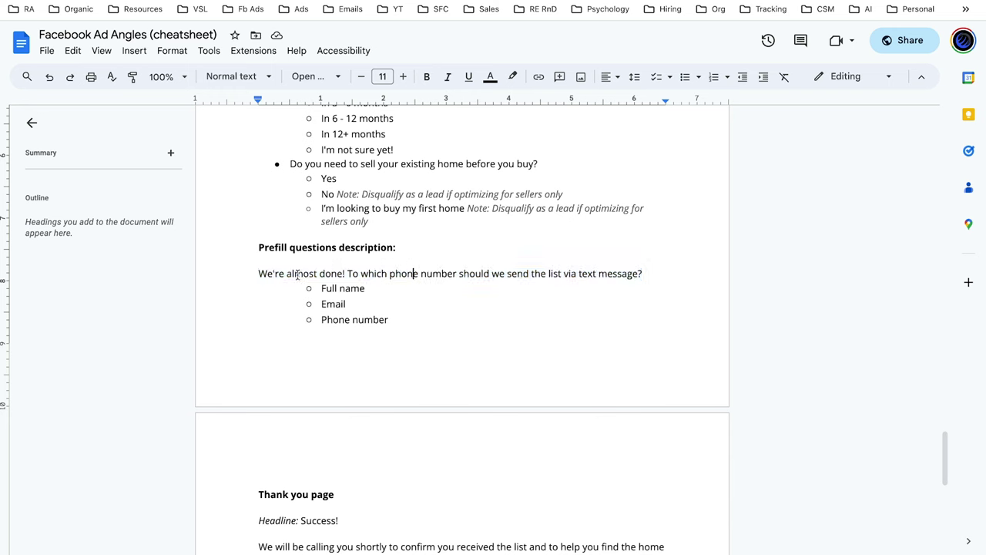
pyautogui.moveTo(251, 274); pyautogui.dragTo(300, 262)
pyautogui.hotkey('ctrl', 'c')
pyautogui.click(637, 273)
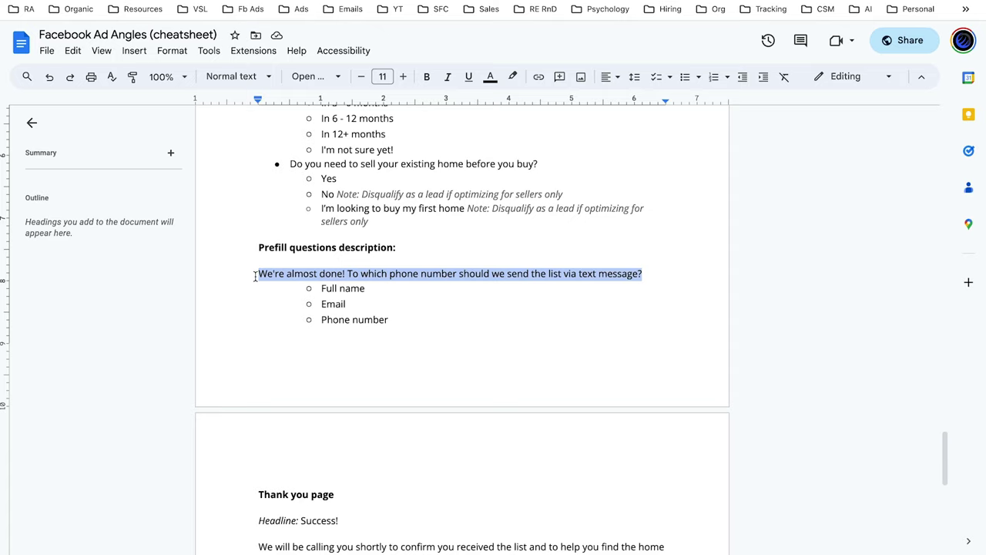
pyautogui.hotkey('ctrl', 'Tab')
pyautogui.click(334, 297)
pyautogui.hotkey('ctrl', 'v')
pyautogui.scroll(-1, 332, 300)
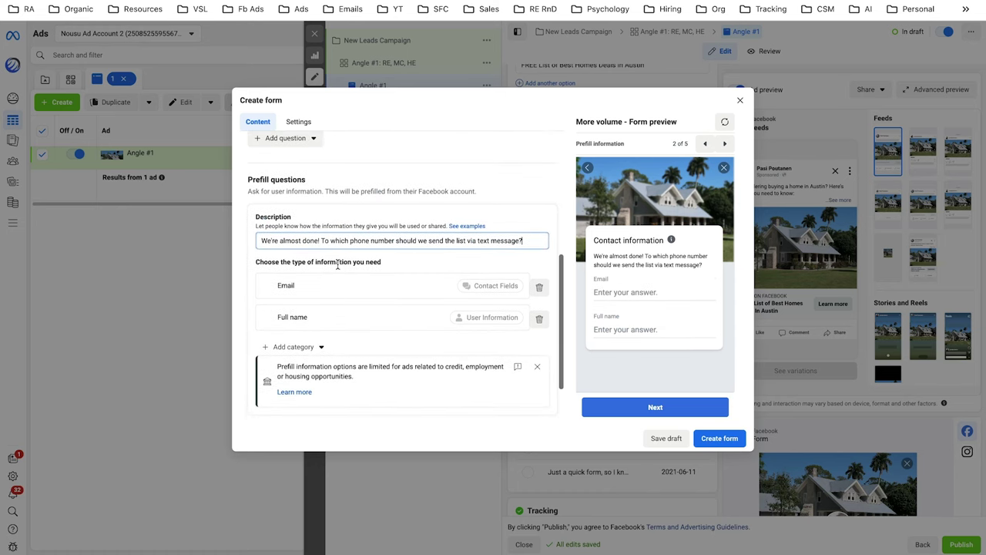
# - Add the Phone number contact field to the prefill questions and compare with the cheatsheet's prefill list
pyautogui.scroll(-1, 336, 264)
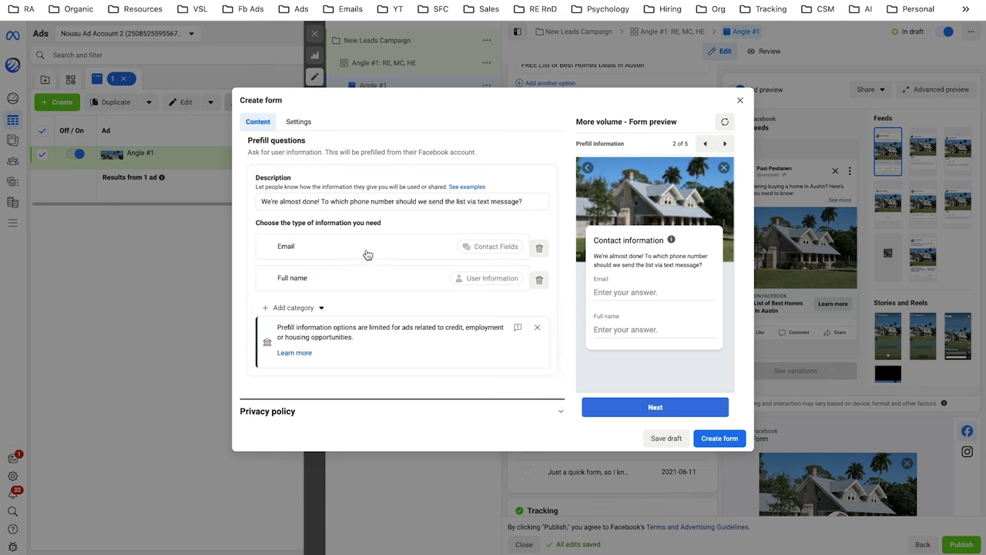
pyautogui.click(288, 311)
pyautogui.moveTo(295, 332)
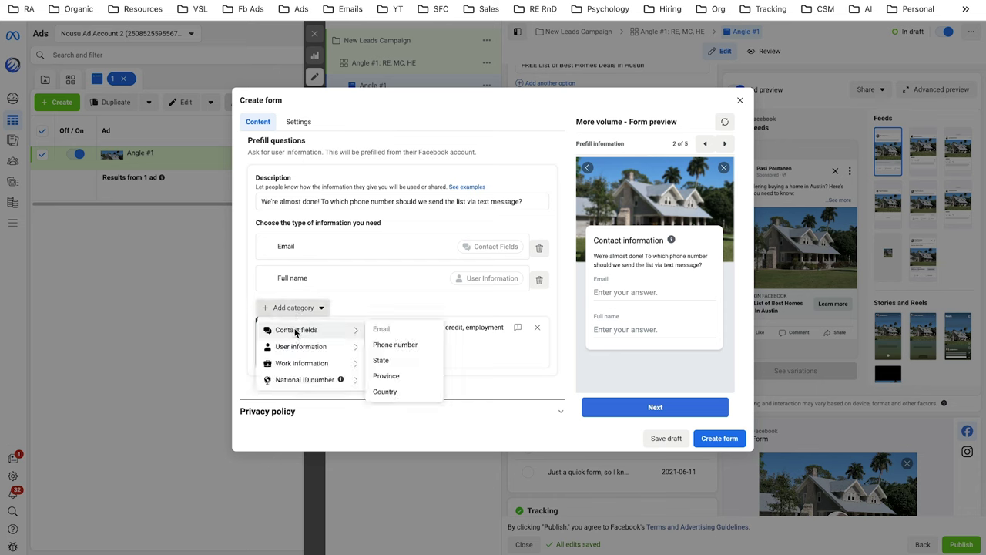
pyautogui.click(404, 346)
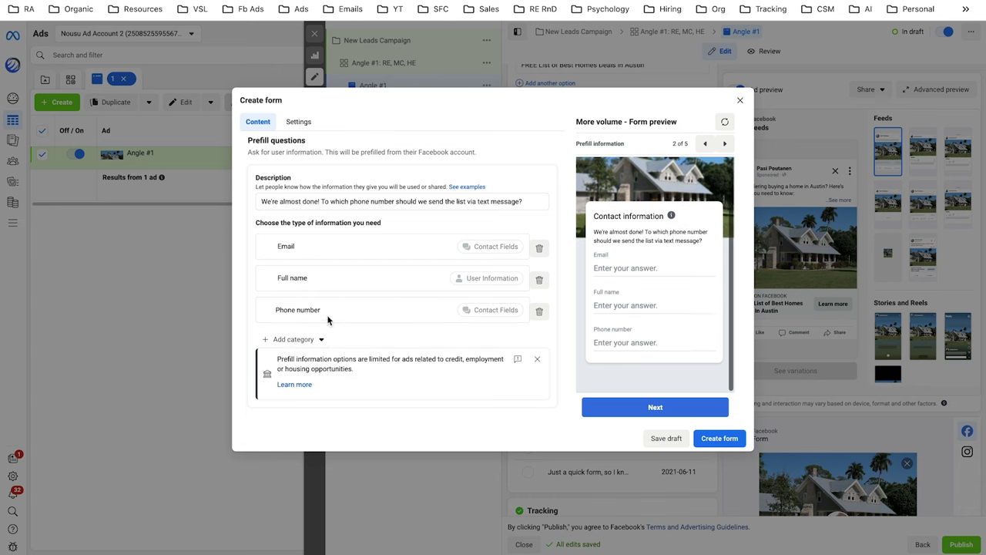
pyautogui.scroll(-1, 487, 308)
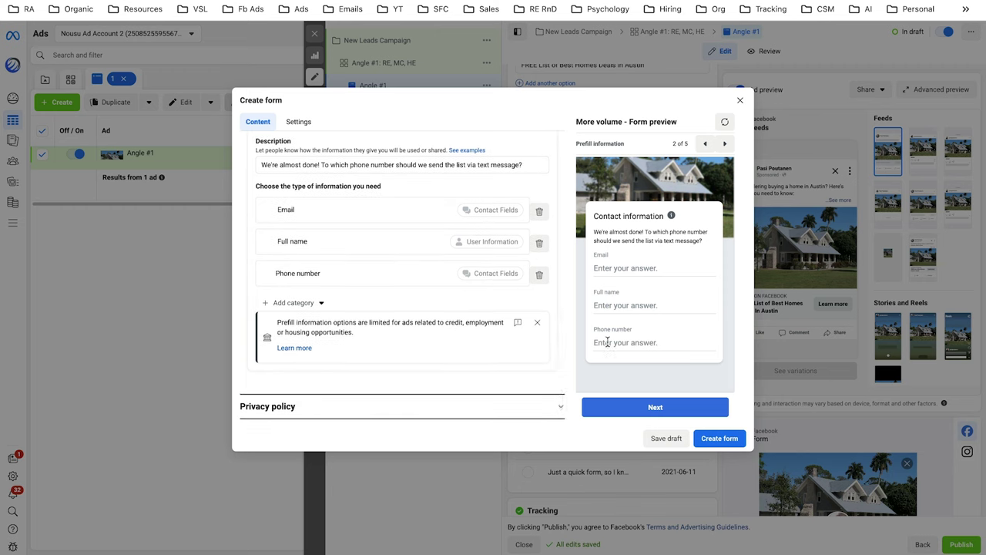
pyautogui.hotkey('ctrl', 'Tab')
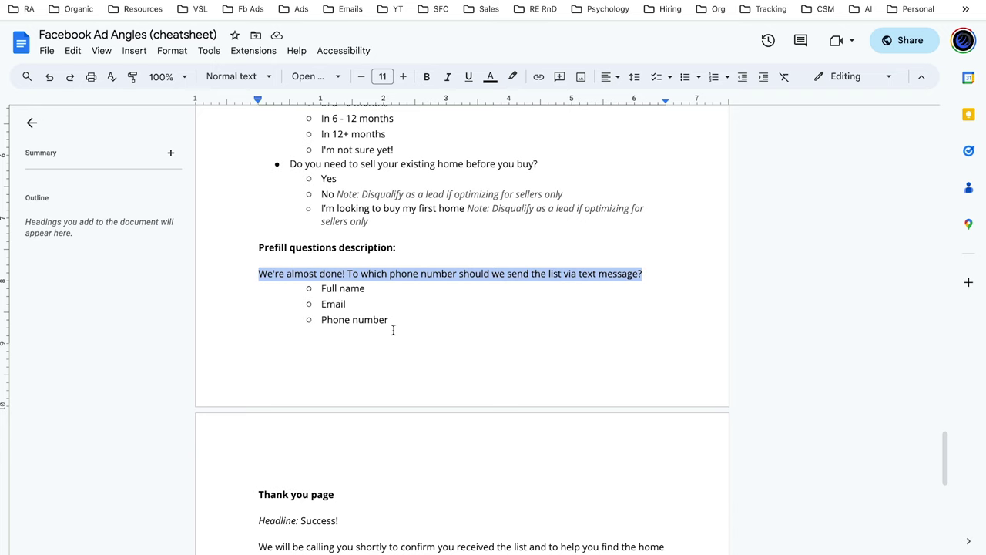
pyautogui.scroll(-2, 393, 330)
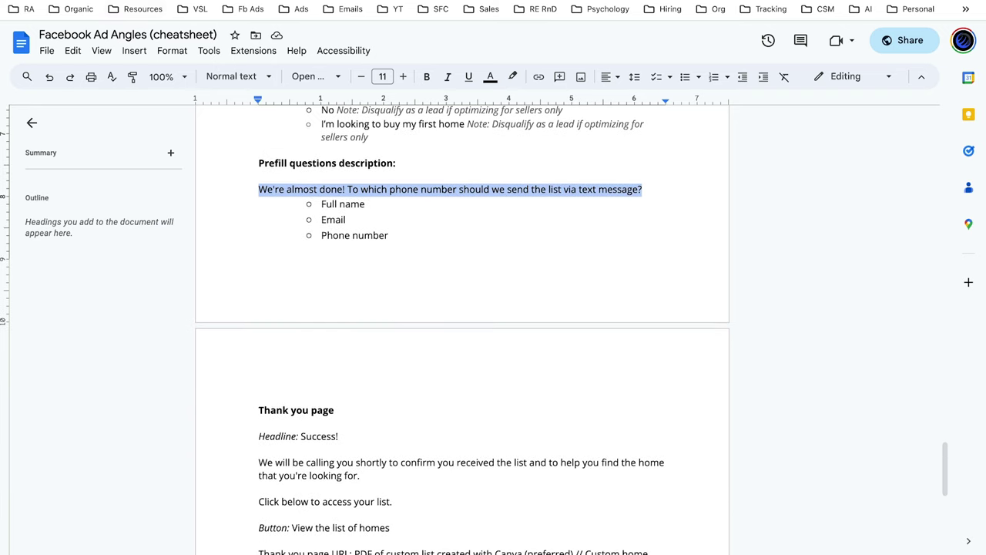
pyautogui.hotkey('ctrl', 'shift', 'Tab')
pyautogui.scroll(-1, 387, 333)
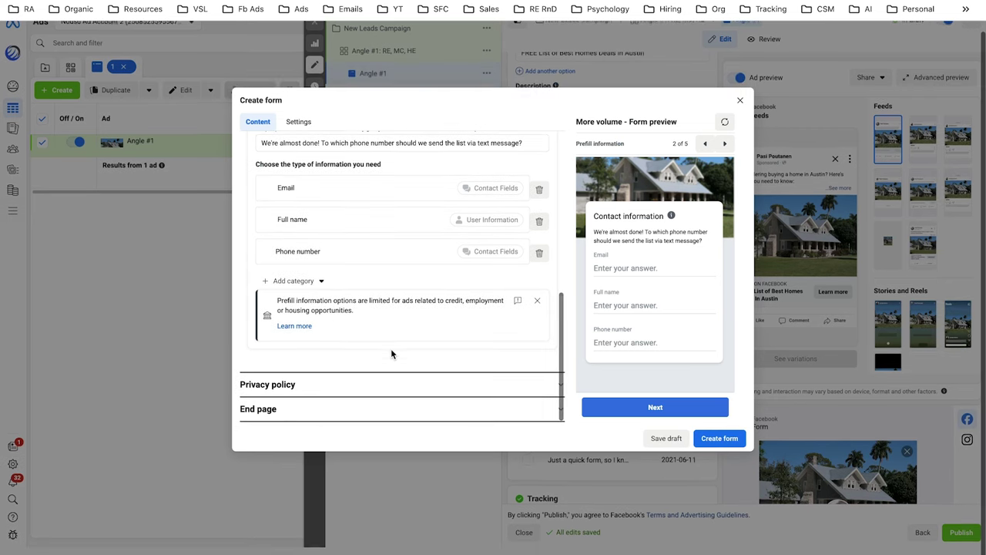
pyautogui.click(361, 385)
pyautogui.click(355, 242)
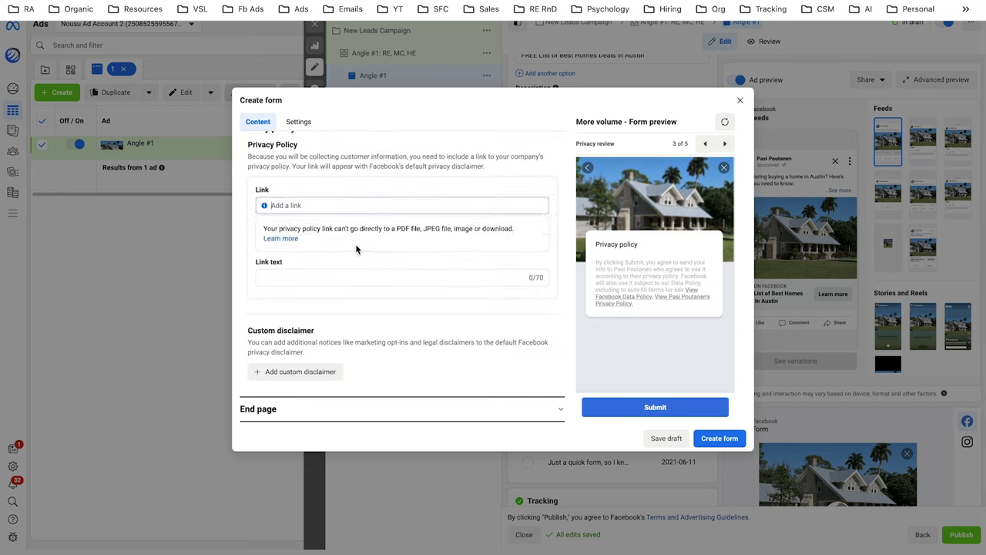
pyautogui.hotkey('ctrl', 'Tab')
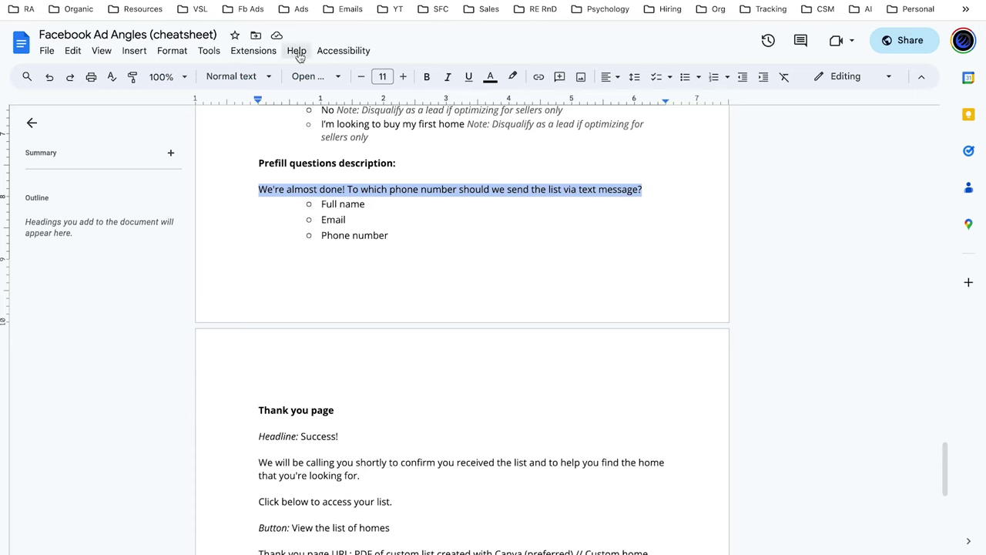
pyautogui.scroll(-1, 330, 226)
pyautogui.scroll(1, 330, 225)
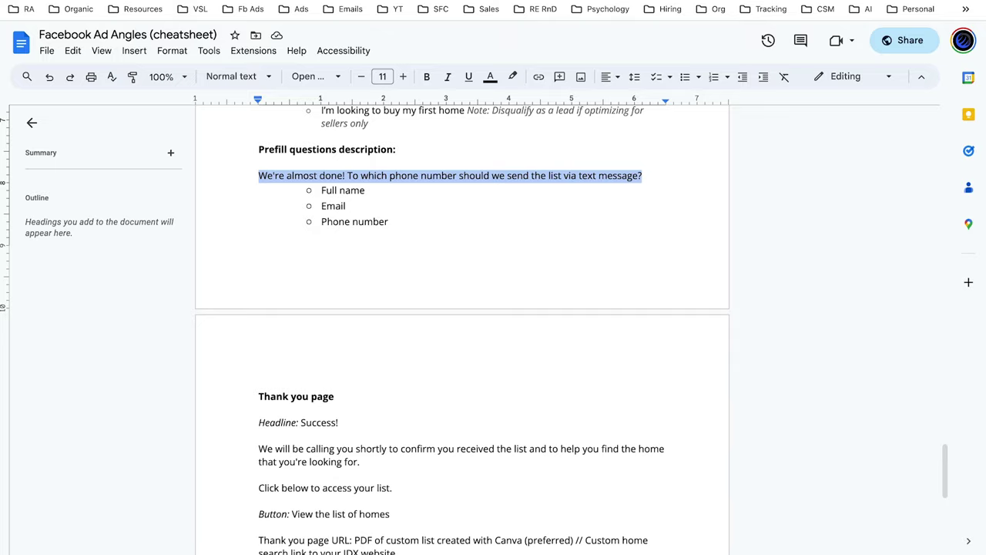
pyautogui.hotkey('ctrl', 'shift', 'Tab')
pyautogui.write('www.')
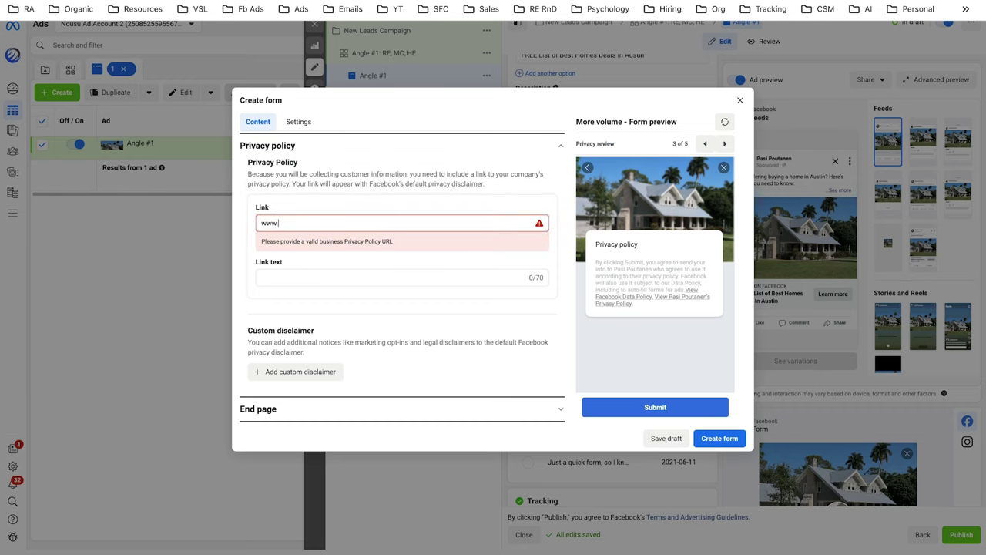
pyautogui.write('nousu.io')
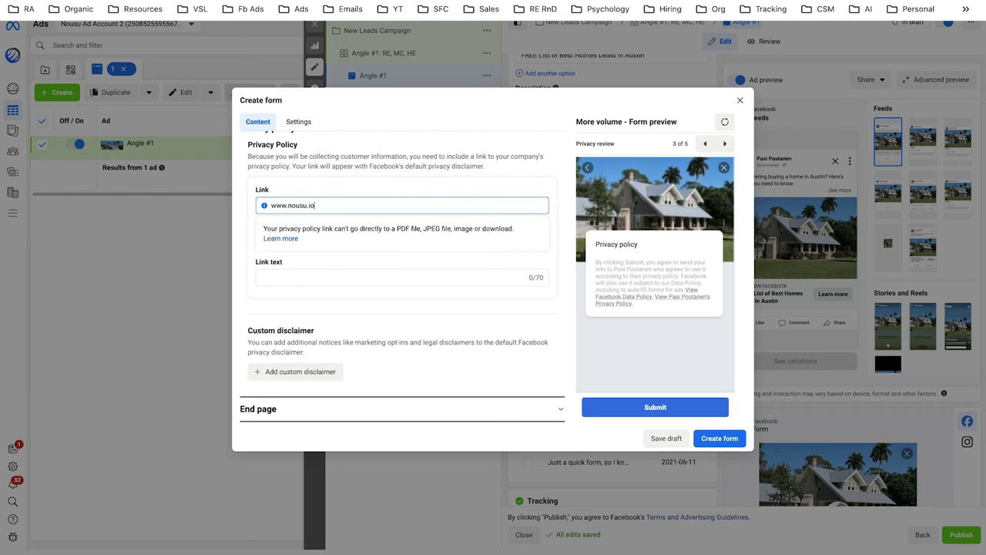
pyautogui.write('/privacy-policy')
pyautogui.click(359, 240)
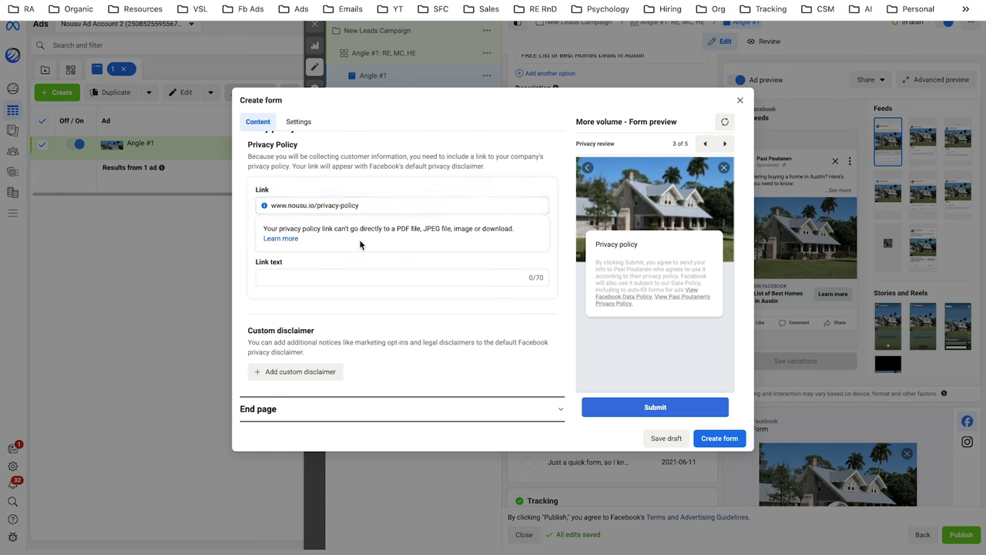
# - Set the privacy policy's link text to "Privacy Policy"
pyautogui.click(364, 281)
pyautogui.write('Privacy Policy')
pyautogui.click(443, 244)
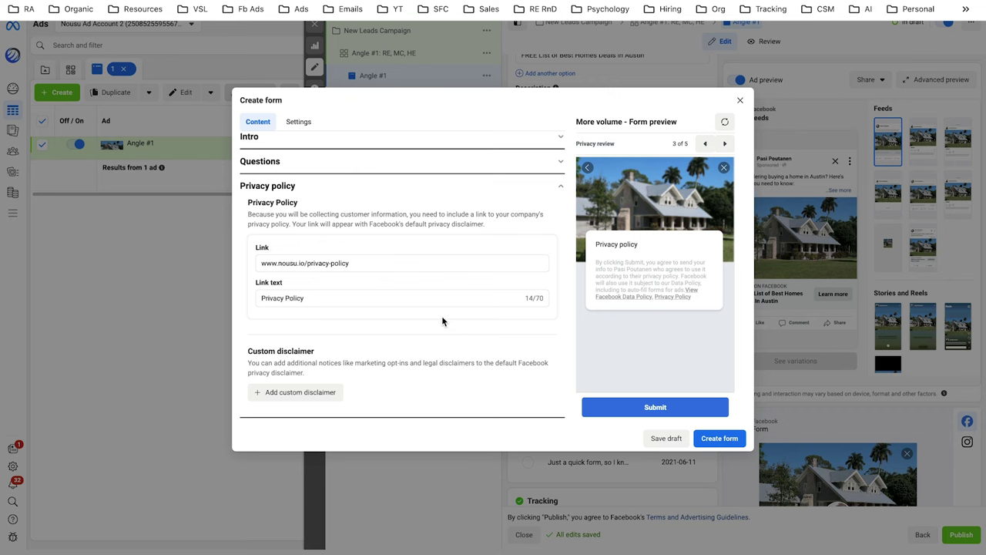
pyautogui.scroll(-1, 442, 315)
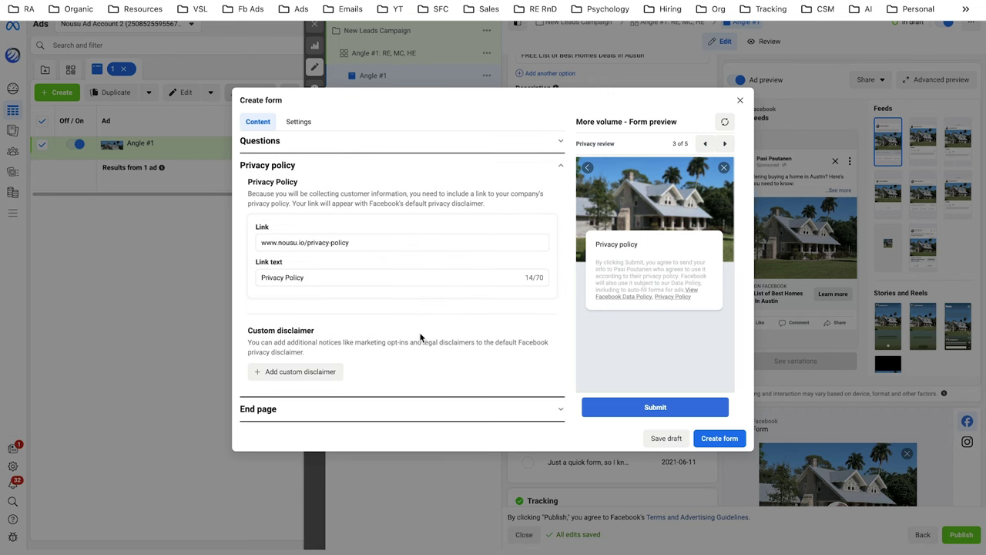
# - Replace the headline of "E1 End page for leads" with "Success!" copied from the cheatsheet's thank you page section
pyautogui.click(370, 409)
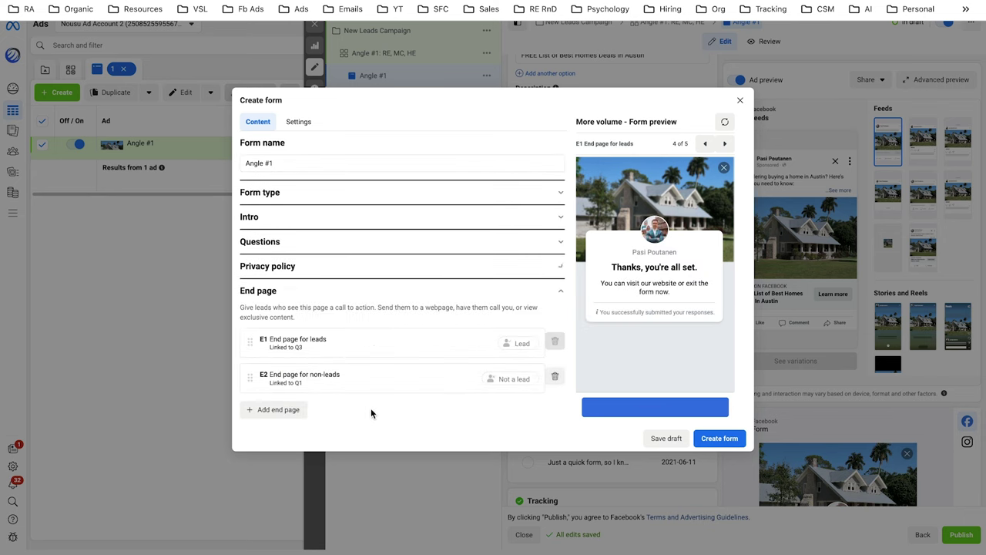
pyautogui.click(322, 343)
pyautogui.scroll(-2, 315, 344)
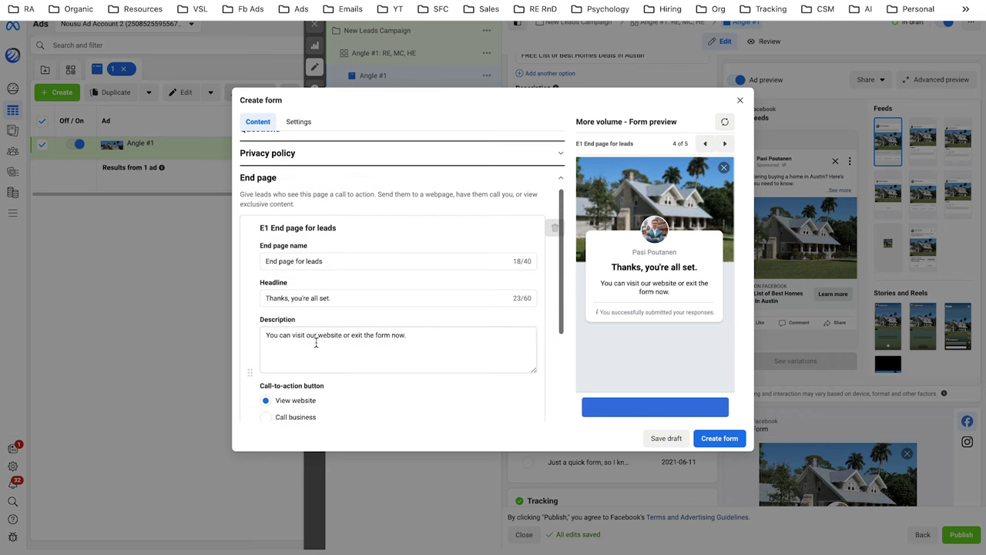
pyautogui.scroll(-1, 303, 334)
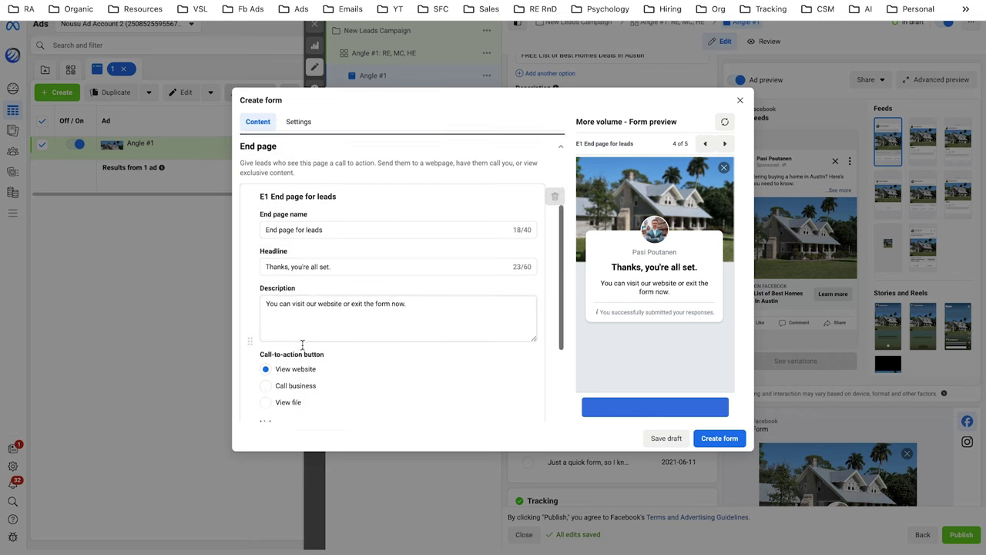
pyautogui.hotkey('ctrl', 'Tab')
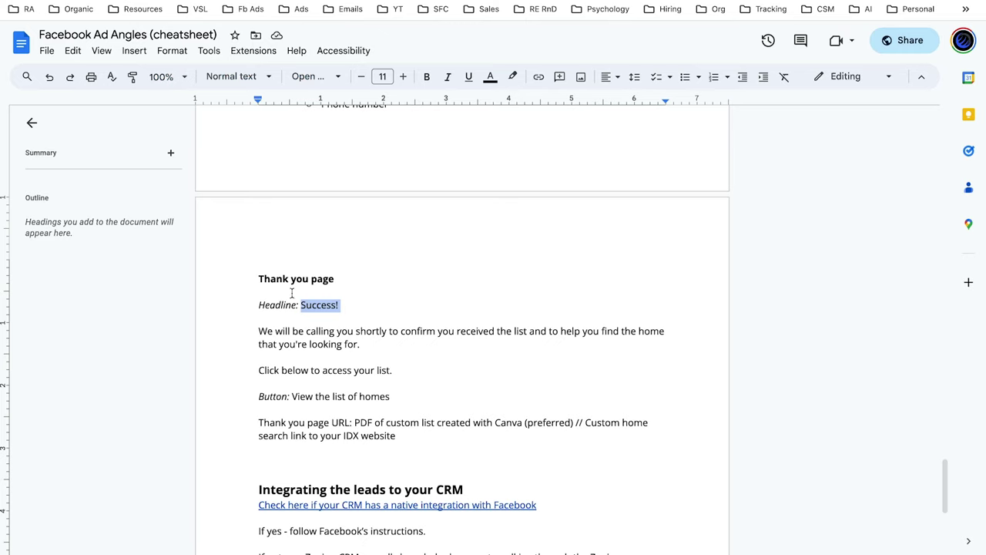
pyautogui.click(272, 304)
pyautogui.moveTo(359, 304); pyautogui.dragTo(302, 304)
pyautogui.hotkey('ctrl', 'c')
pyautogui.hotkey('ctrl', 'shift', 'Tab')
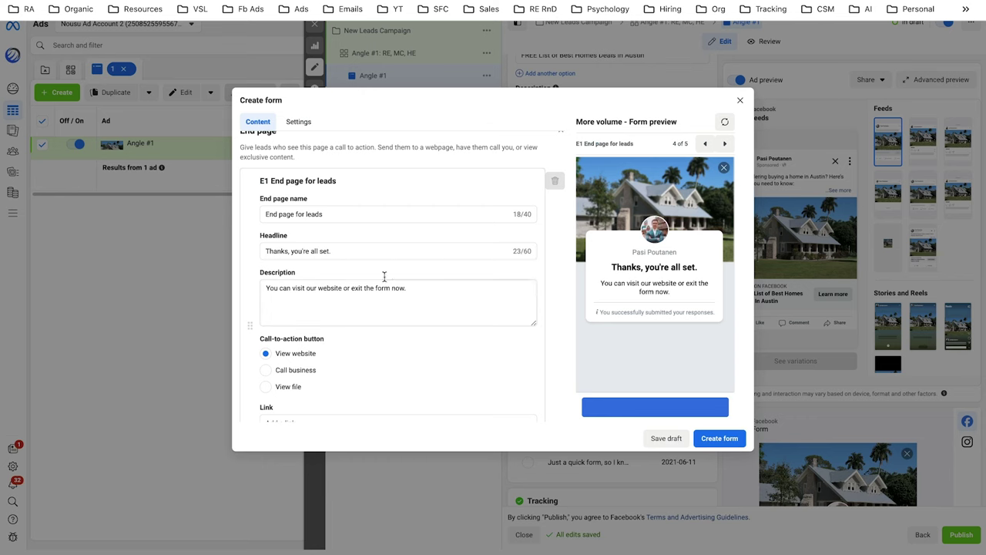
pyautogui.moveTo(333, 251); pyautogui.dragTo(249, 247)
pyautogui.hotkey('ctrl', 'v')
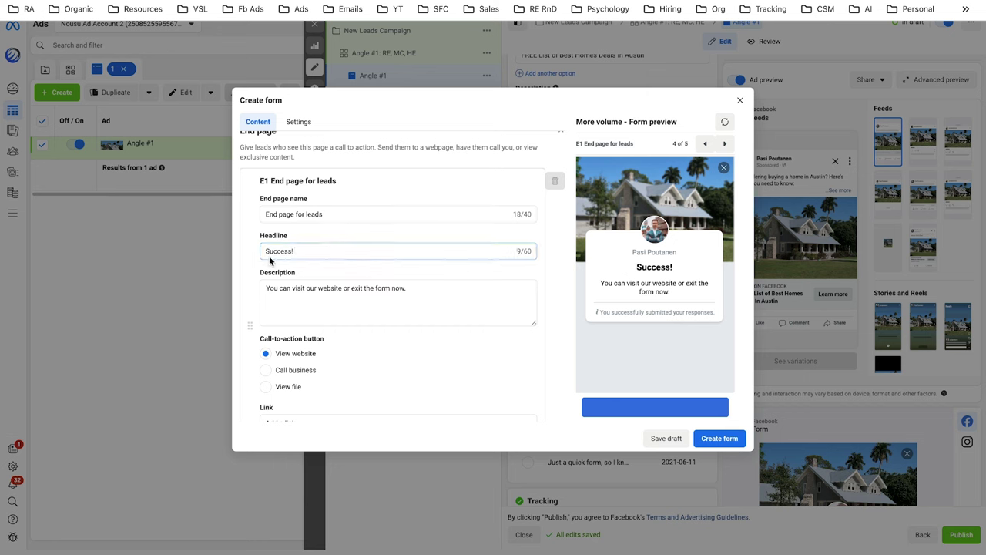
# - Clear the description of "E1 End page for leads" and go to the cheatsheet's thank you page text
pyautogui.moveTo(422, 295); pyautogui.dragTo(266, 288)
pyautogui.press('BackSpace')
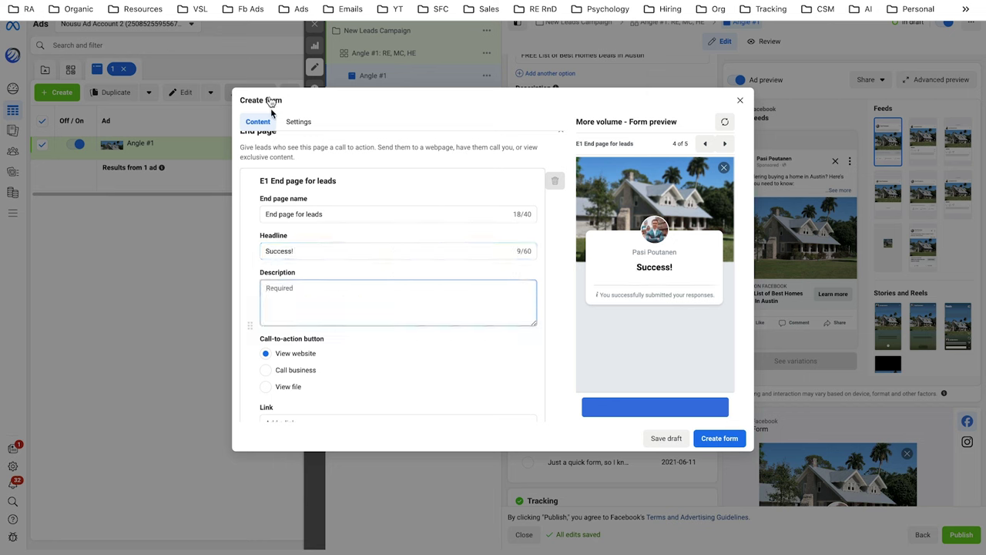
pyautogui.hotkey('ctrl', 'Tab')
pyautogui.scroll(-1, 374, 339)
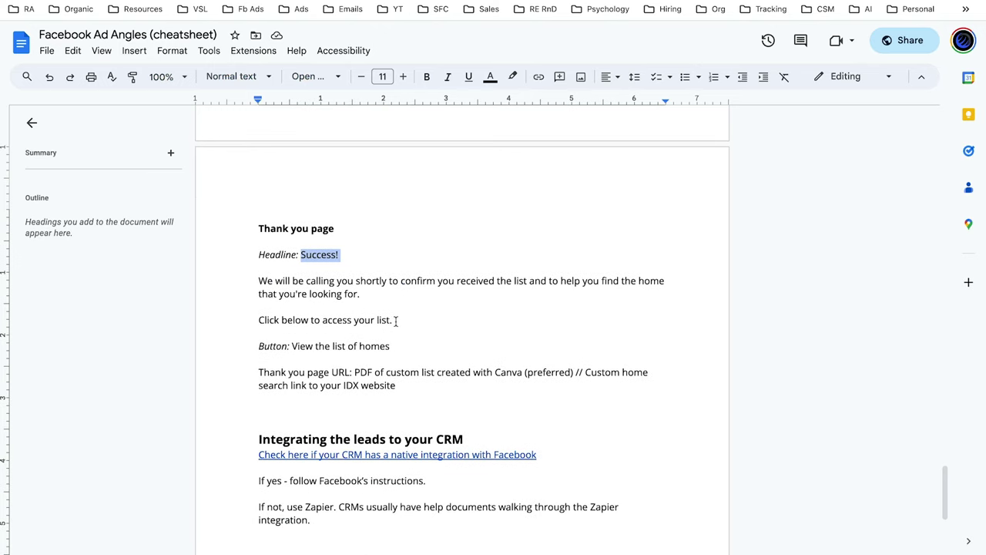
pyautogui.click(396, 331)
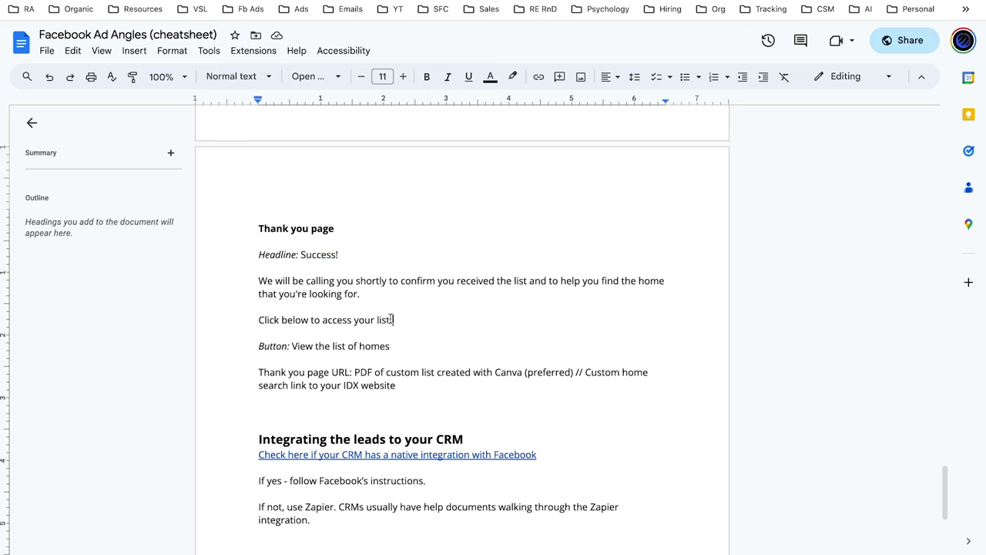
# - Copy the cheatsheet's thank-you text, "We will be calling you shortly" through "Click below to access your list.", into the leads end page's description
pyautogui.moveTo(396, 320); pyautogui.dragTo(257, 281)
pyautogui.hotkey('ctrl', 'c')
pyautogui.hotkey('ctrl', 'Tab')
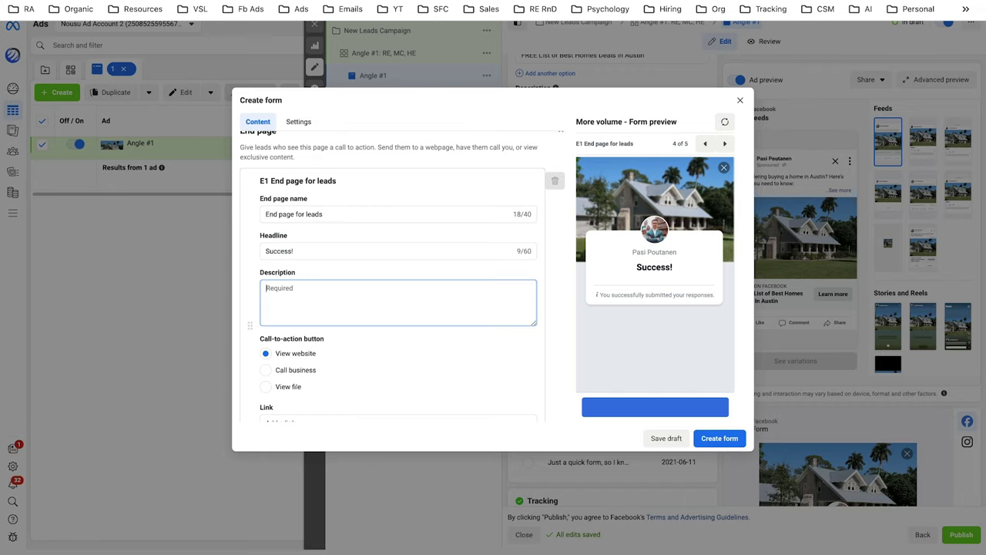
pyautogui.hotkey('ctrl', 'v')
pyautogui.scroll(-1, 415, 371)
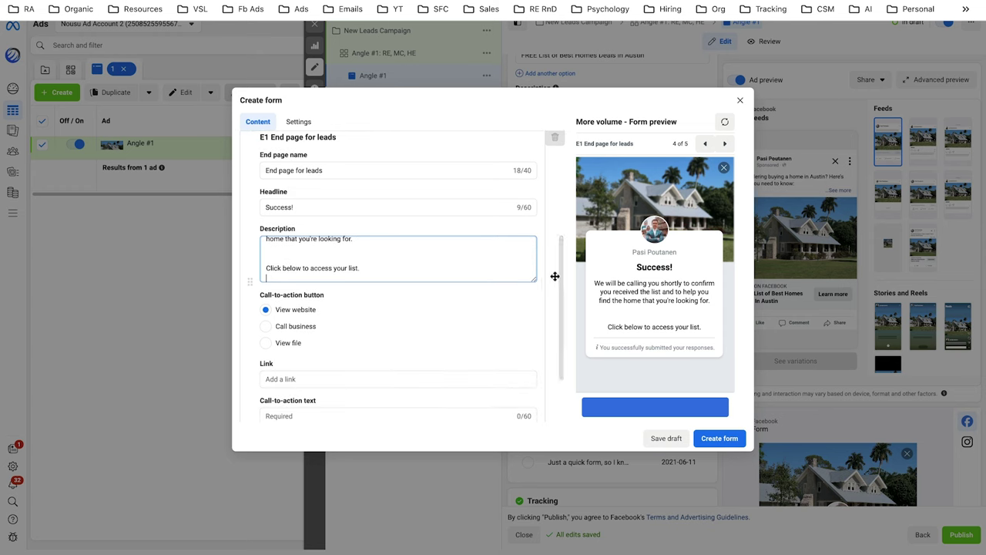
pyautogui.click(484, 317)
pyautogui.scroll(-2, 484, 317)
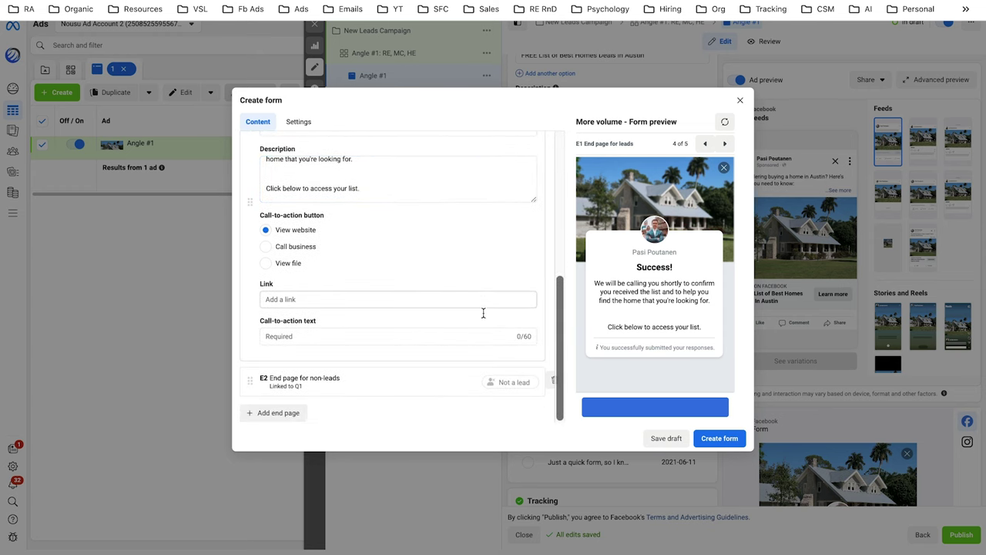
# - Set the leads end page's call-to-action text to "View the list of homes", copied from the cheatsheet
pyautogui.hotkey('ctrl', 'shift', 'Tab')
pyautogui.click(333, 346)
pyautogui.moveTo(391, 346); pyautogui.dragTo(293, 346)
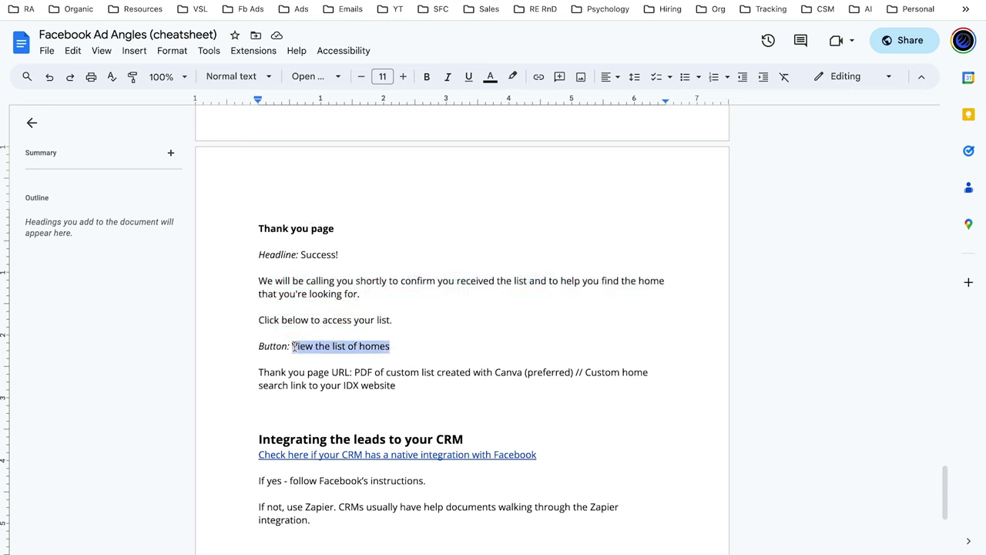
pyautogui.hotkey('ctrl', 'c')
pyautogui.hotkey('ctrl', 'Tab')
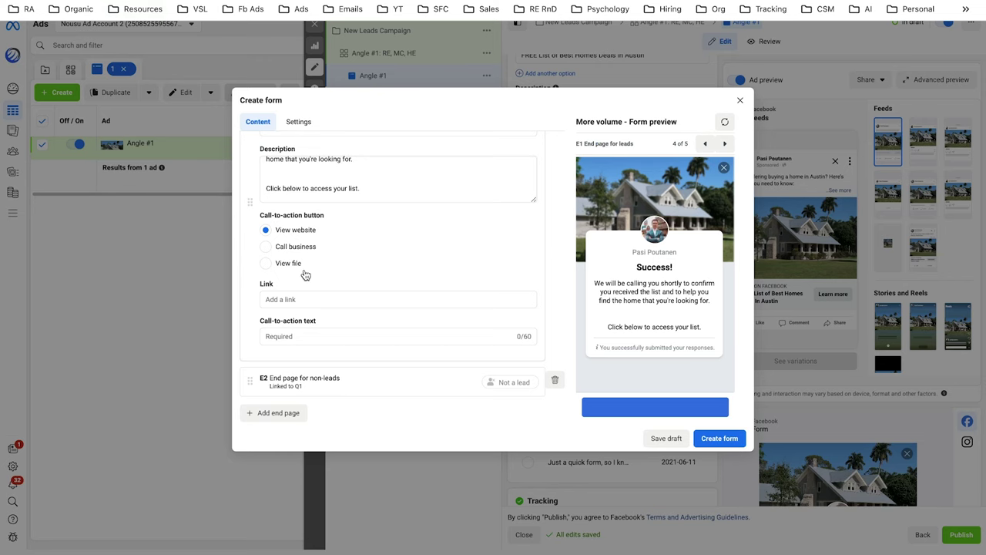
pyautogui.scroll(1, 332, 293)
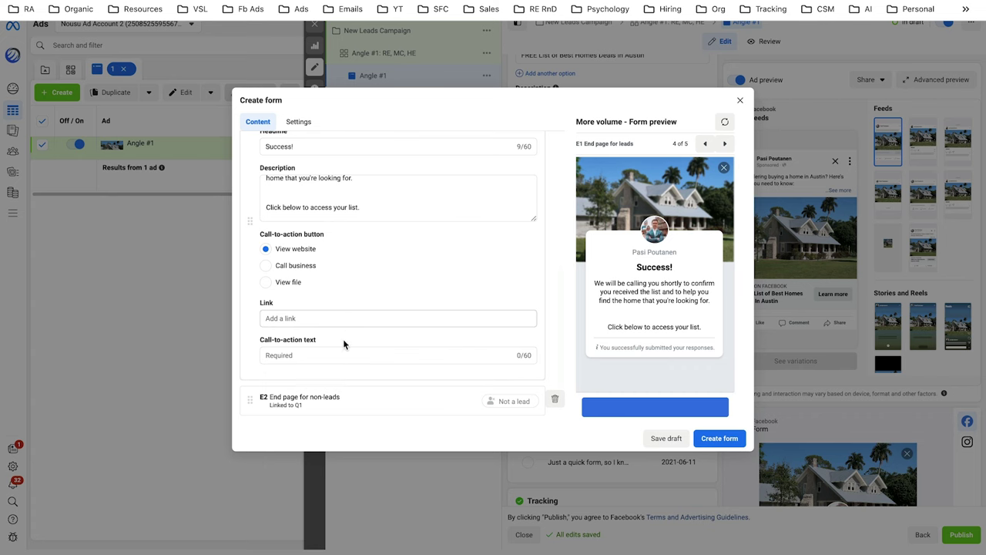
pyautogui.scroll(2, 343, 346)
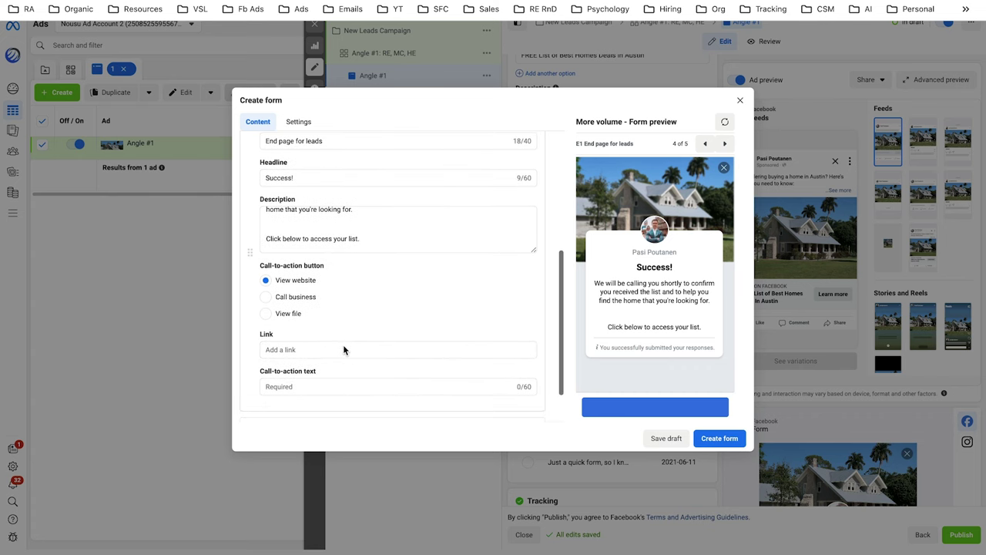
pyautogui.scroll(-1, 344, 349)
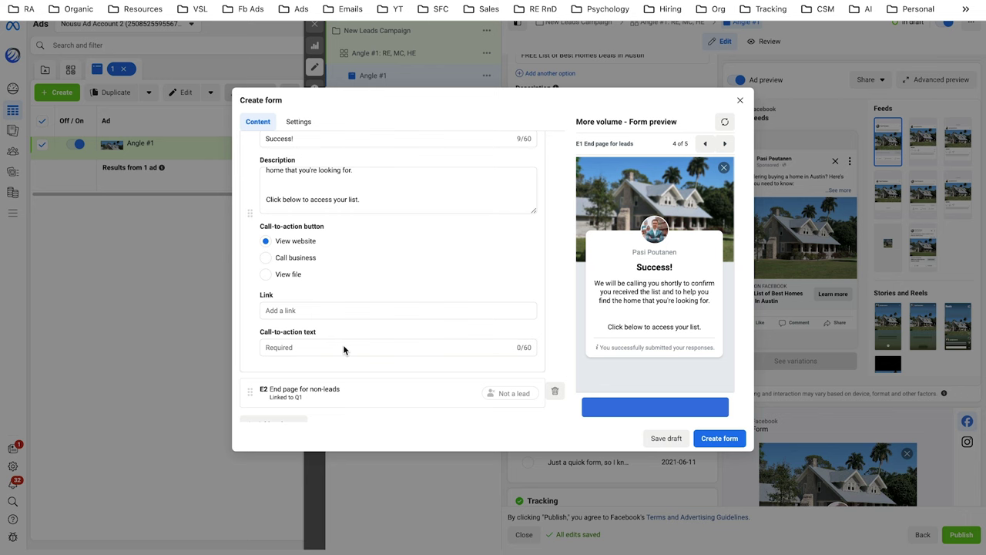
pyautogui.click(344, 348)
pyautogui.hotkey('ctrl', 'v')
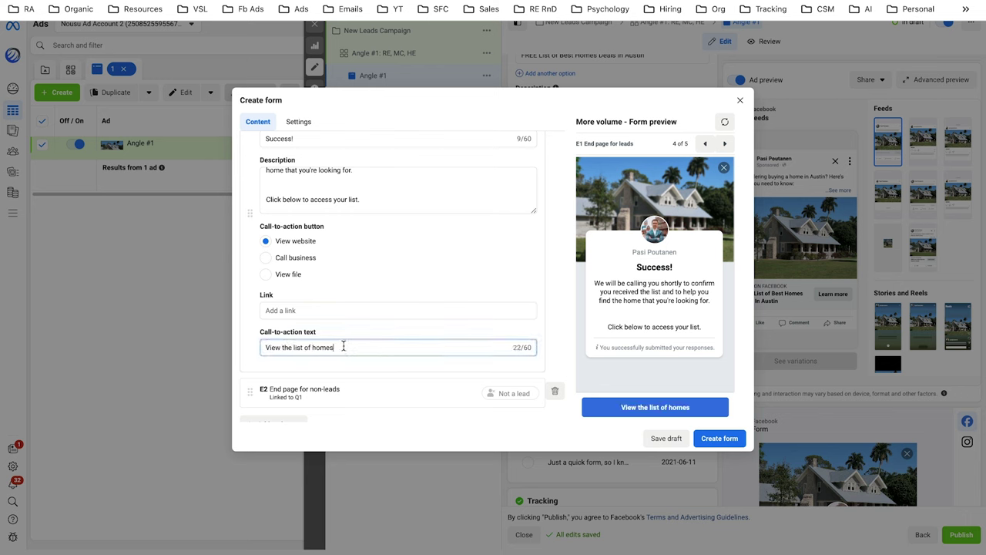
# - Fill the leads end page's link with the cheatsheet placeholder "PDF of custom list created with Canva (preferred) // Custom home search link to your IDX website"
pyautogui.click(299, 311)
pyautogui.click(250, 0)
pyautogui.moveTo(396, 385); pyautogui.dragTo(357, 376)
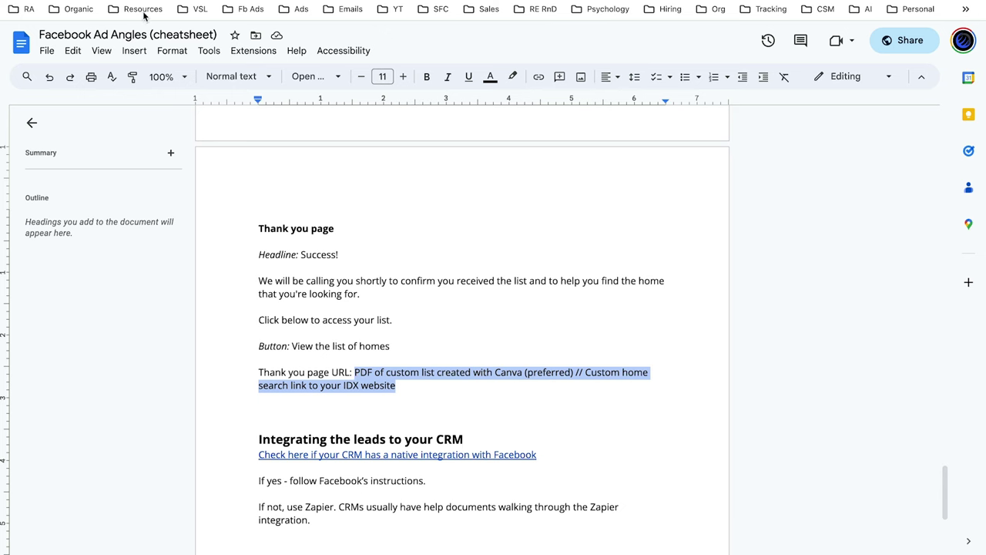
pyautogui.hotkey('alt', 'Tab')
pyautogui.hotkey('ctrl', 'v')
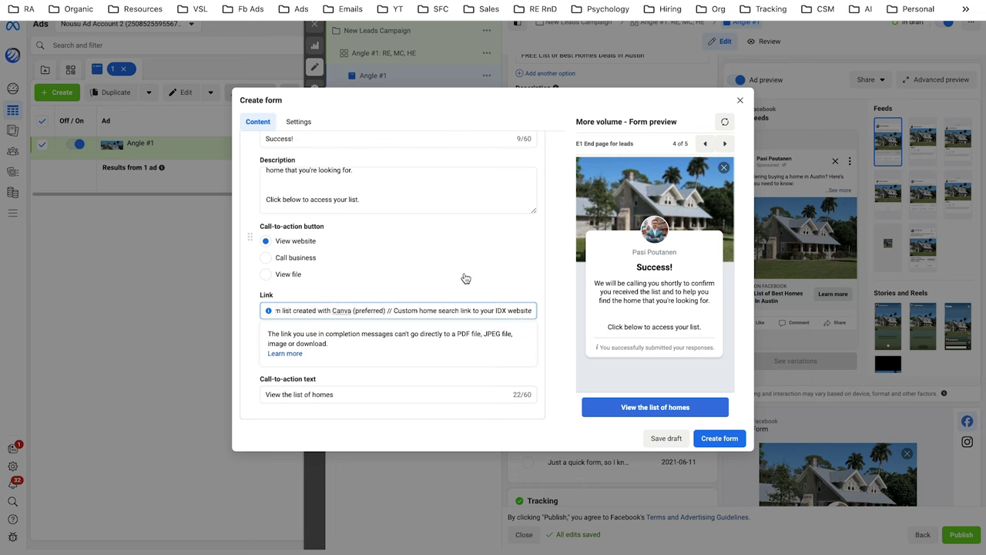
pyautogui.click(557, 275)
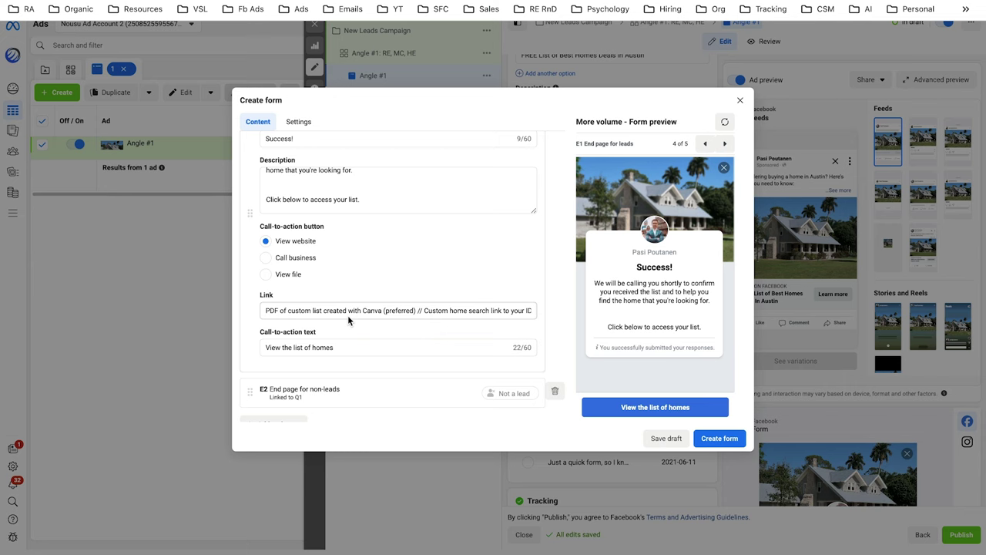
# - Expand the end page for non-leads and compare the cheatsheet's thank-you copy for leads and non-leads
pyautogui.scroll(-1, 360, 368)
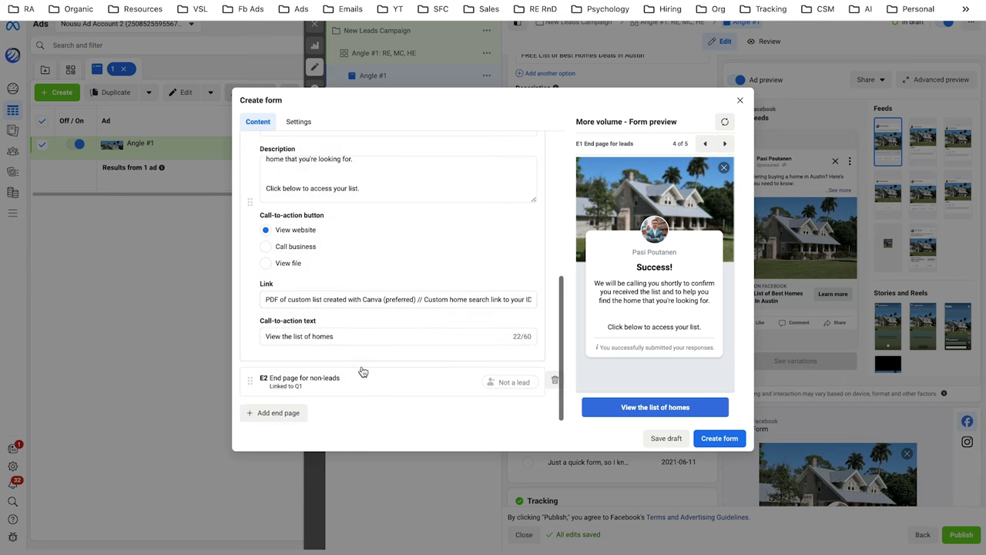
pyautogui.click(318, 385)
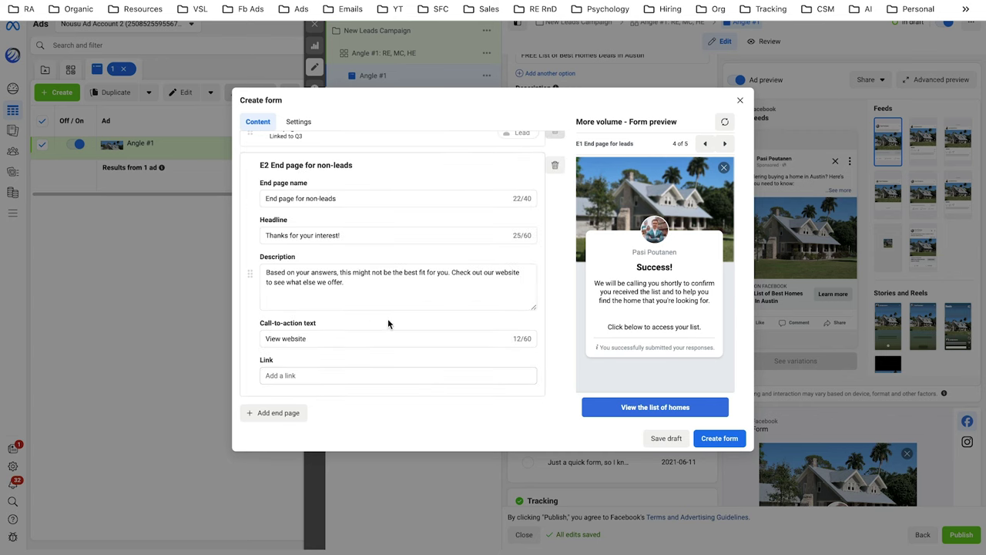
pyautogui.hotkey('ctrl', 'Tab')
pyautogui.scroll(-1, 337, 399)
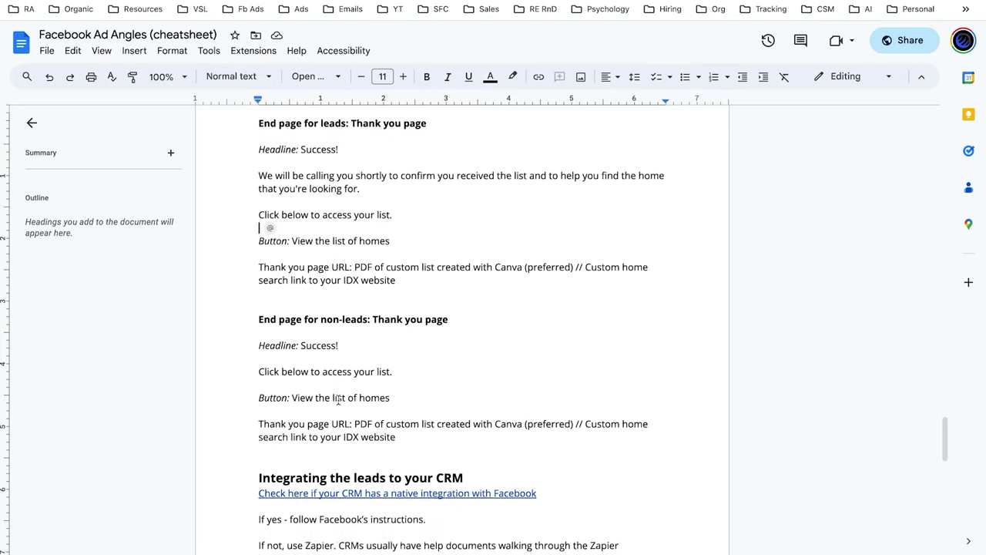
pyautogui.scroll(-1, 337, 400)
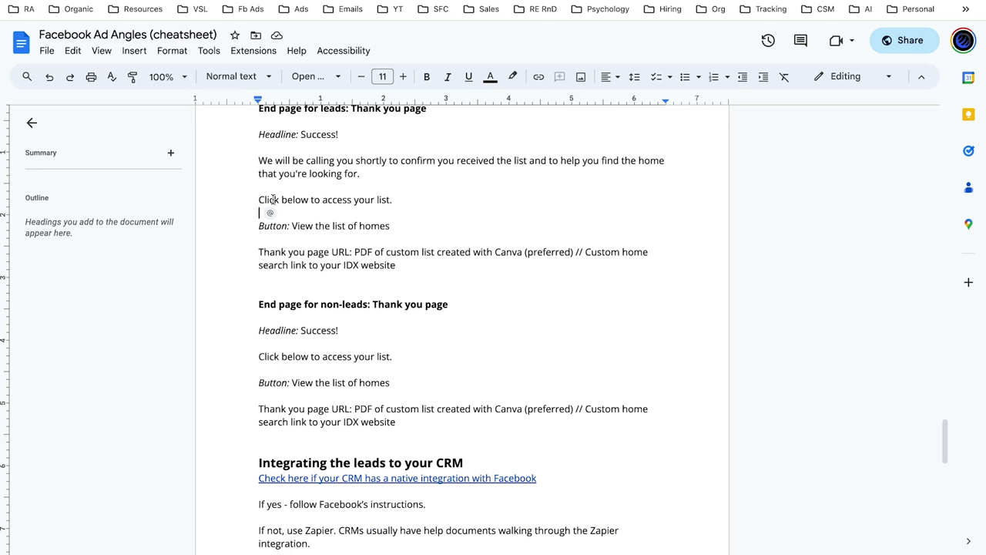
pyautogui.moveTo(259, 161); pyautogui.dragTo(451, 163)
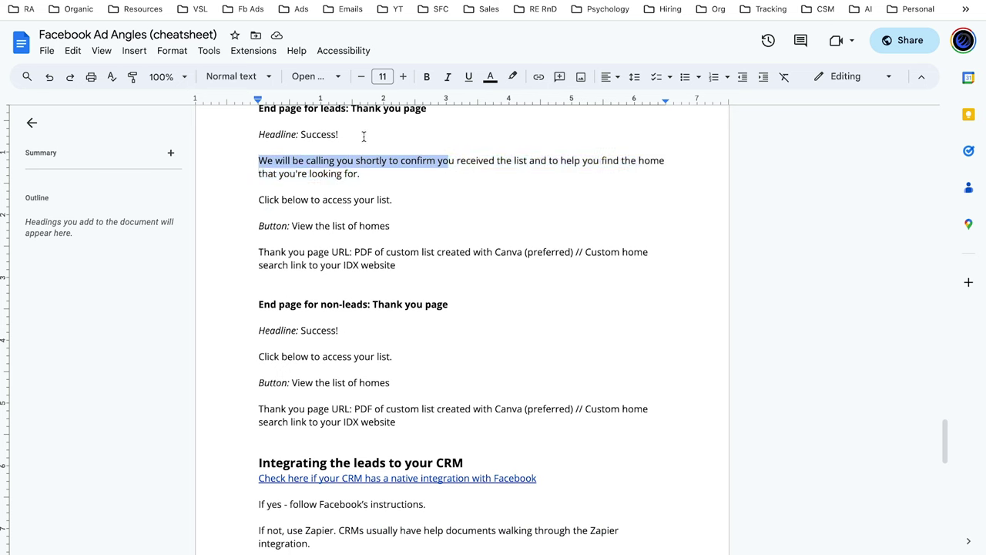
pyautogui.moveTo(267, 356); pyautogui.dragTo(392, 357)
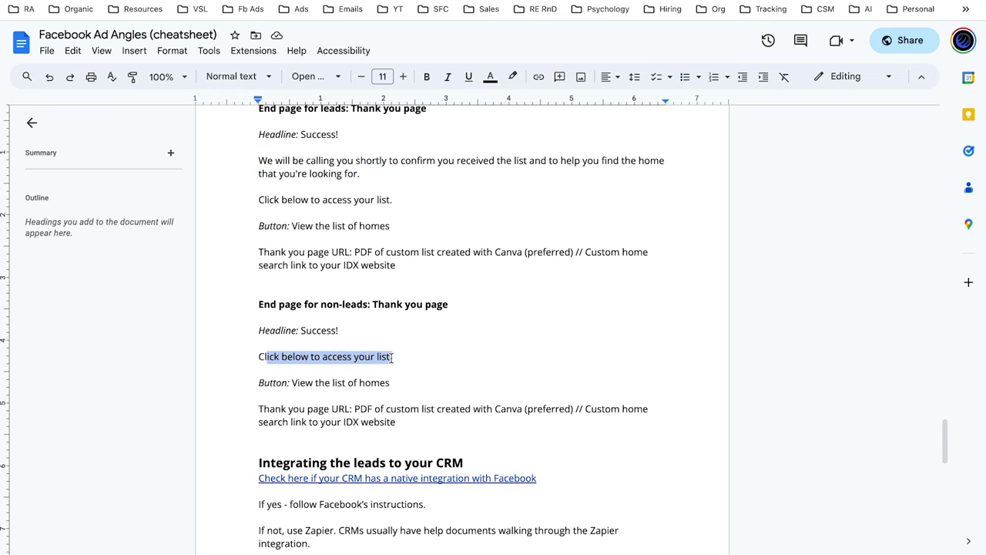
pyautogui.click(392, 357)
# - Replace the non-leads end page's headline with "Success!" copied from the cheatsheet
pyautogui.moveTo(340, 329); pyautogui.dragTo(302, 331)
pyautogui.hotkey('ctrl', 'c')
pyautogui.scroll(-2, 302, 331)
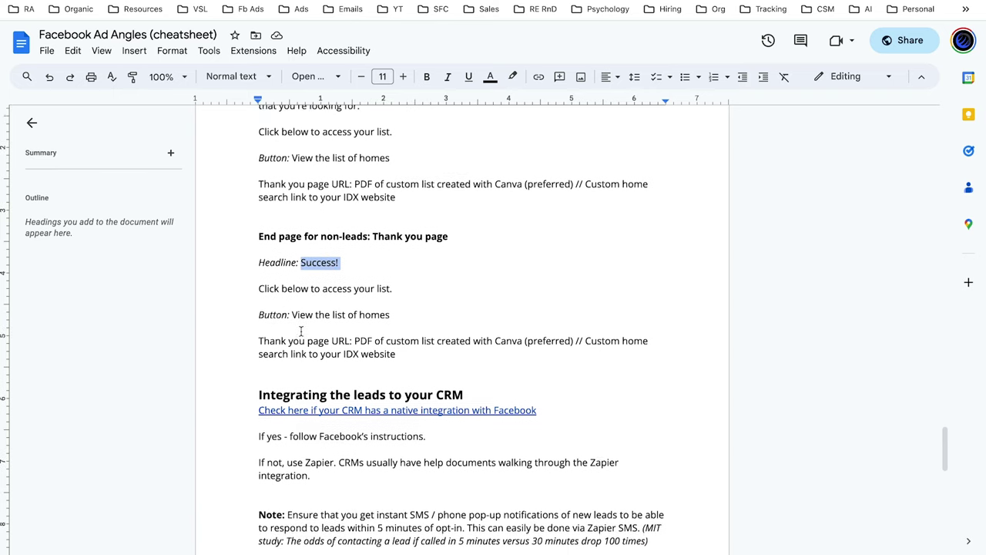
pyautogui.hotkey('alt', 'Tab')
pyautogui.click(299, 235)
pyautogui.hotkey('ctrl', 'v')
# - Replace the non-leads end page's description with "Click below to access your list." from the cheatsheet
pyautogui.click(312, 281)
pyautogui.hotkey('alt', 'Tab')
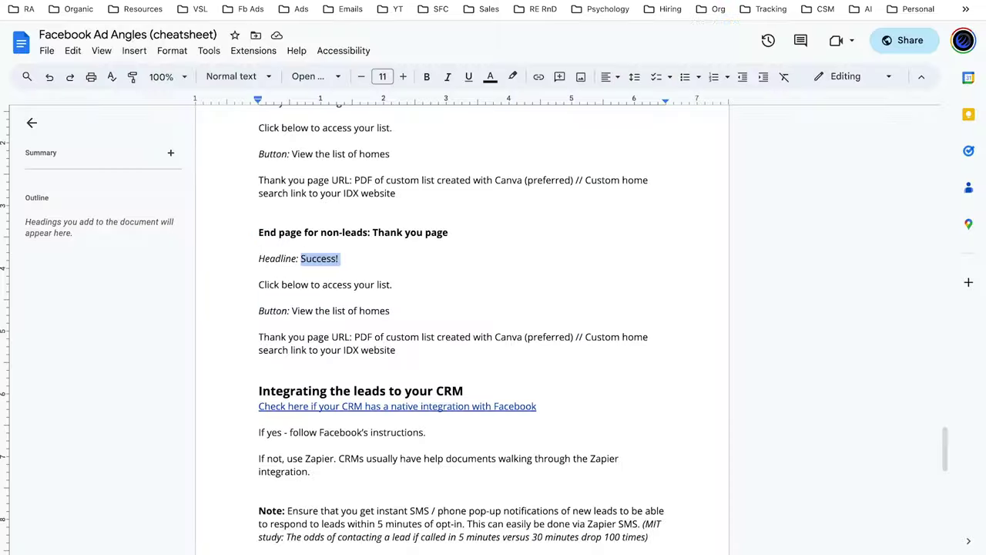
pyautogui.moveTo(395, 285); pyautogui.dragTo(256, 285)
pyautogui.hotkey('ctrl', 'c')
pyautogui.hotkey('alt', 'Tab')
pyautogui.hotkey('ctrl', 'v')
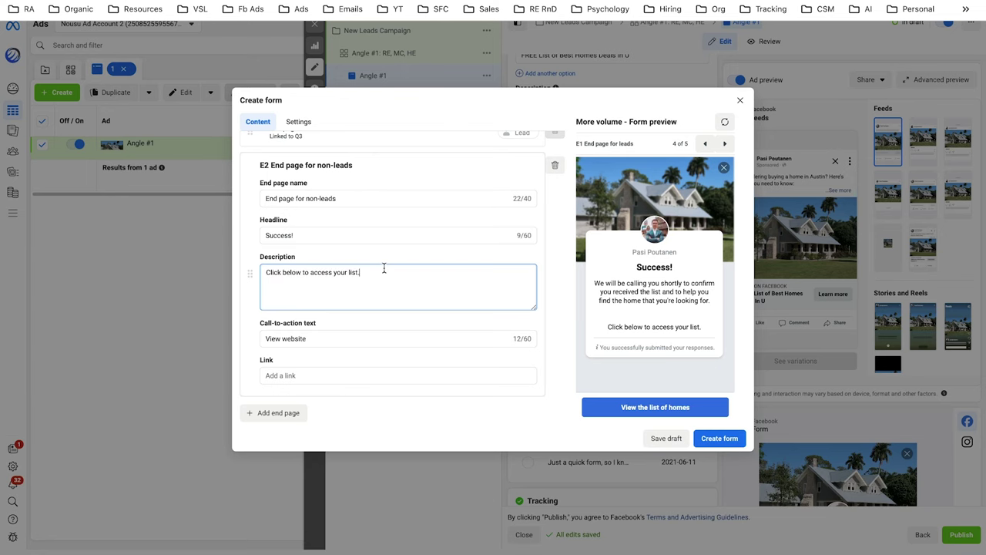
# - Replace the non-leads end page's call-to-action text with "View the list of homes" from the cheatsheet
pyautogui.tripleClick(295, 338)
pyautogui.press('BackSpace')
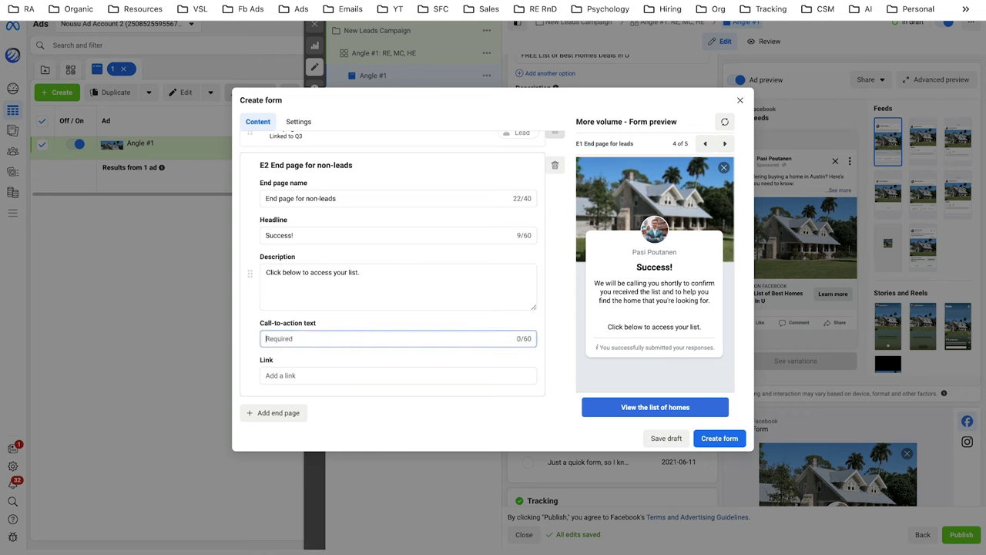
pyautogui.hotkey('alt', 'Tab')
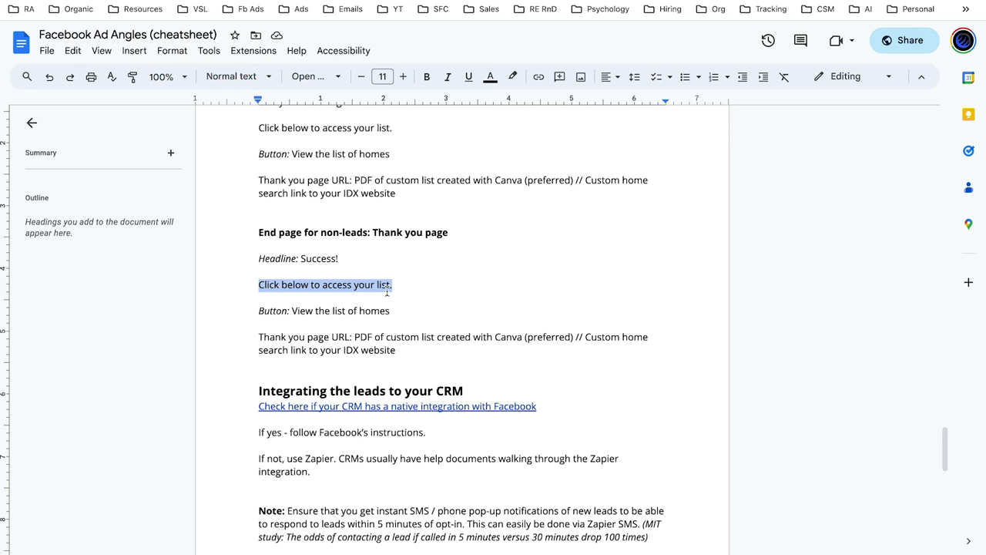
pyautogui.moveTo(393, 308); pyautogui.dragTo(293, 309)
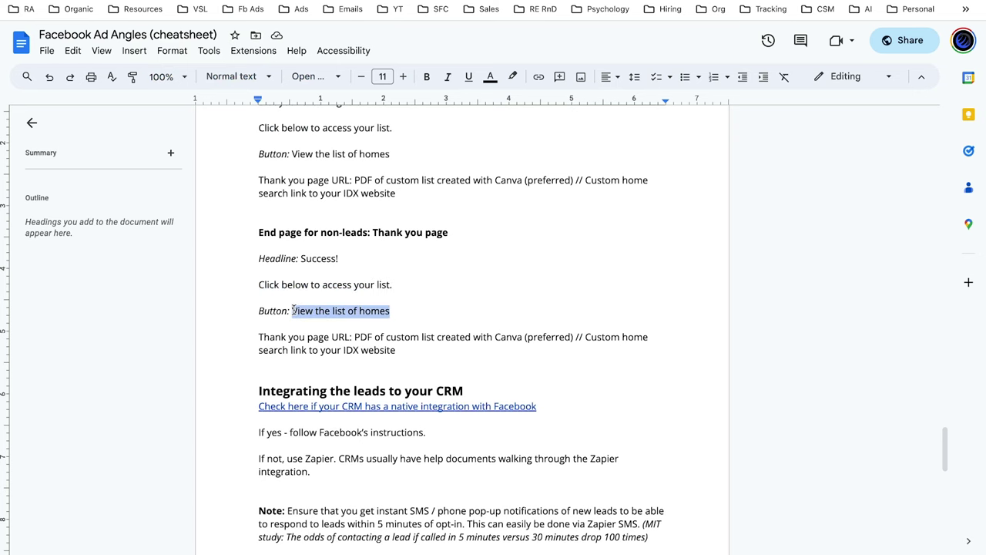
pyautogui.hotkey('ctrl', 'c')
pyautogui.hotkey('alt', 'Tab')
pyautogui.hotkey('ctrl', 'v')
# - Fill the non-leads end page's link with the cheatsheet's thank-you page URL placeholder about the Canva PDF or custom home search link
pyautogui.click(368, 376)
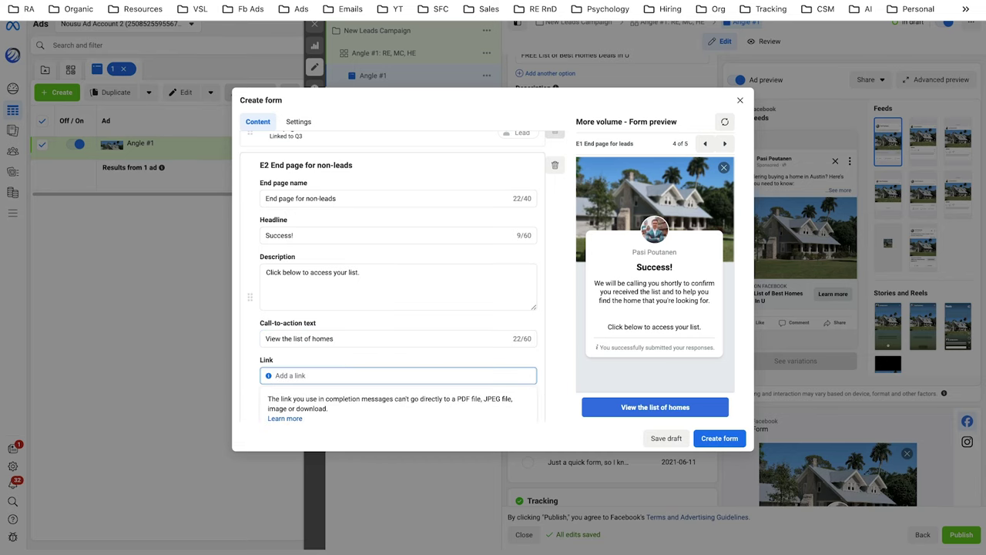
pyautogui.hotkey('alt', 'Tab')
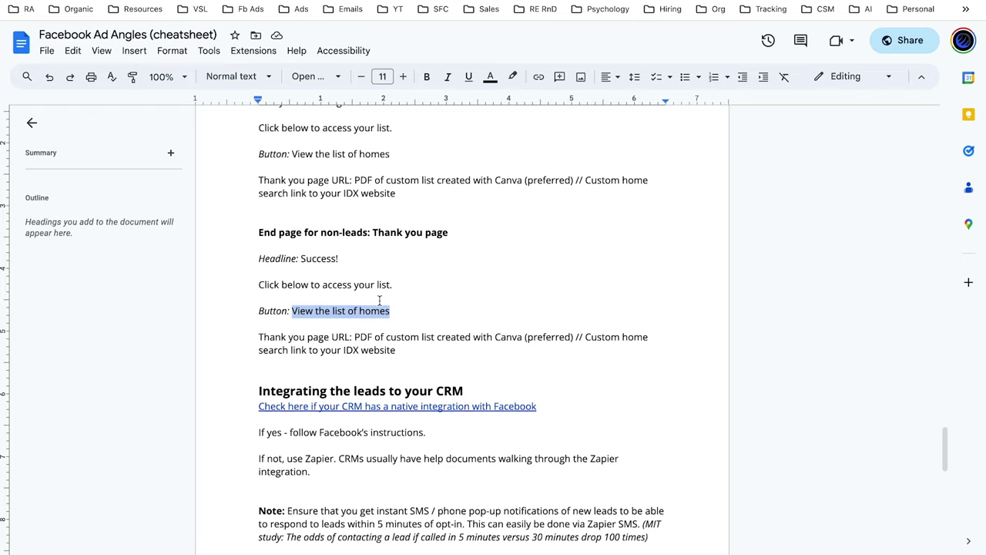
pyautogui.moveTo(396, 350); pyautogui.dragTo(356, 339)
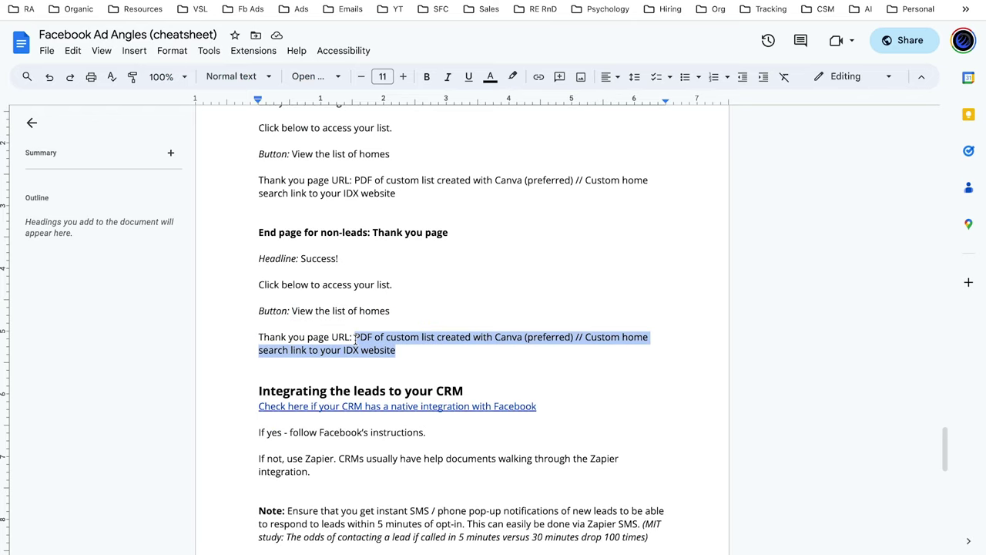
pyautogui.hotkey('ctrl', 'c')
pyautogui.hotkey('alt', 'Tab')
pyautogui.hotkey('ctrl', 'v')
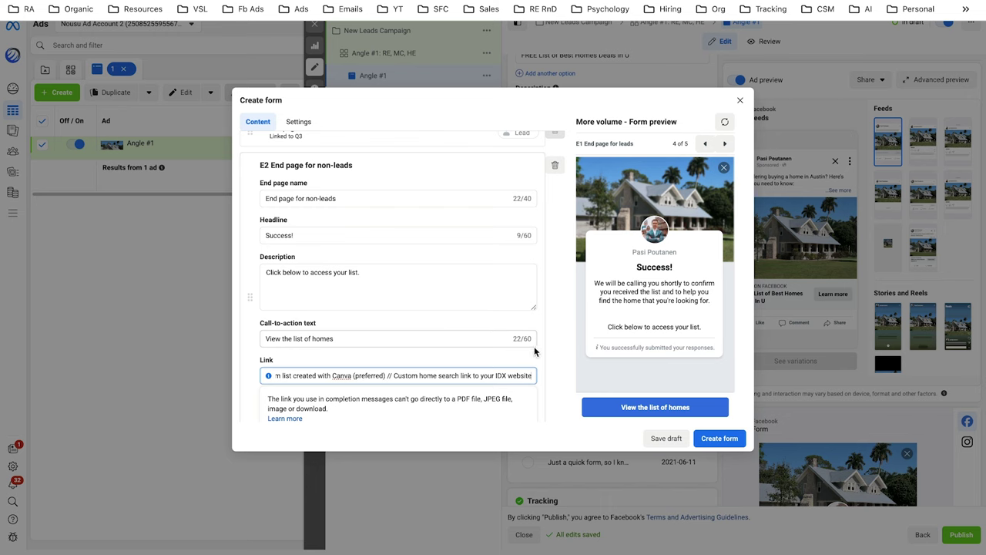
pyautogui.click(552, 361)
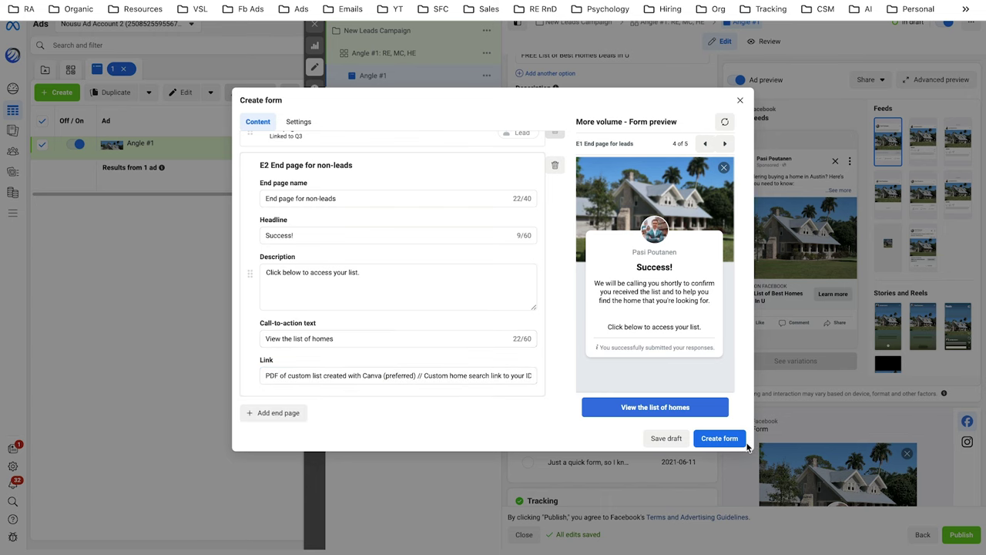
# - Create the instant form, publish the Angle #1 ad with its campaign and ad set, and close the ad editor
pyautogui.click(718, 439)
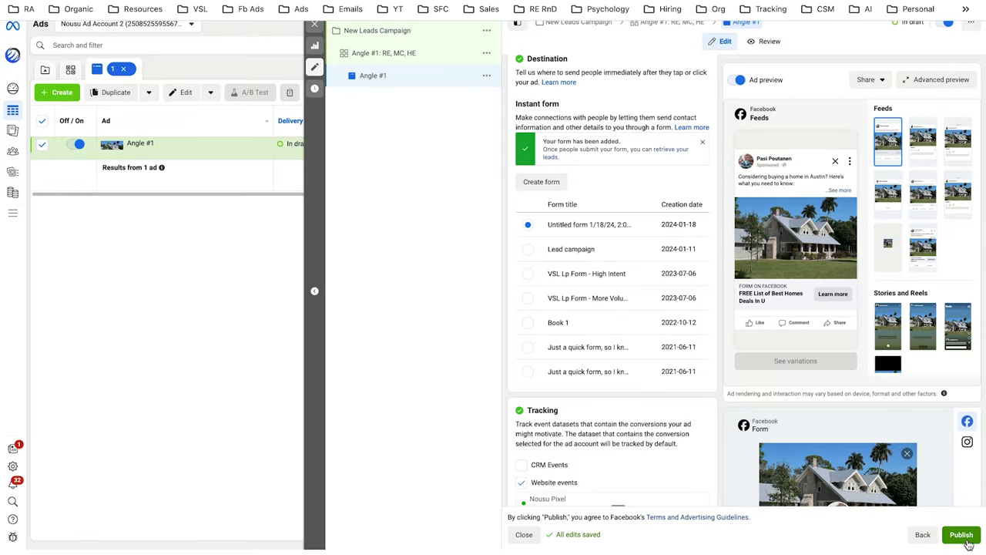
pyautogui.click(967, 542)
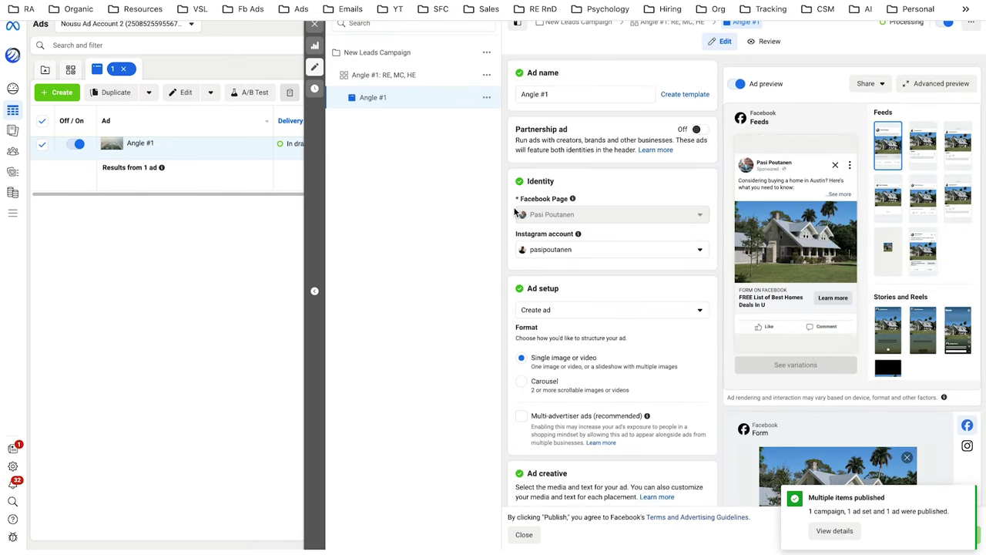
pyautogui.click(314, 24)
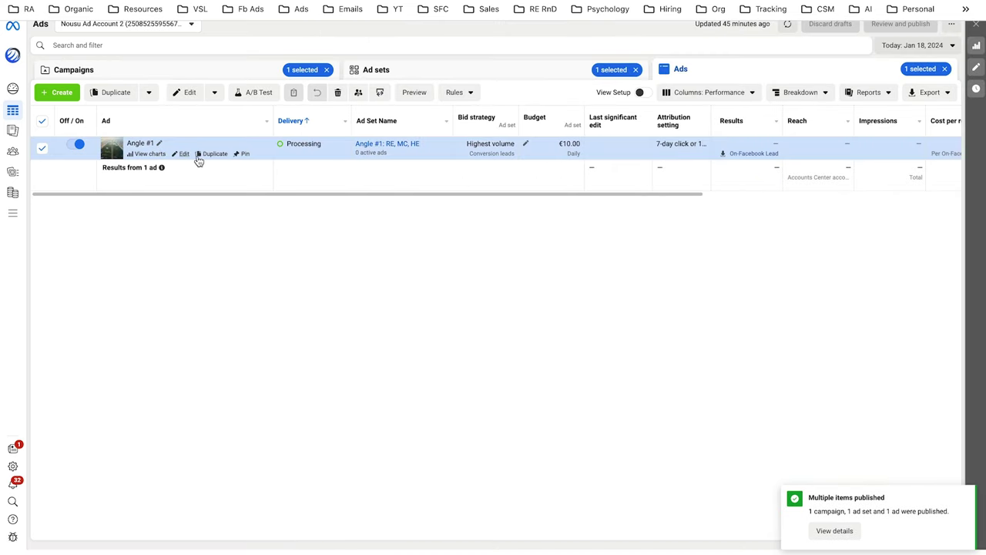
# - Duplicate the Angle #1 ad three times into the existing New Leads Campaign, keeping the Angle #1: RE, MC, HE ad set
pyautogui.click(214, 155)
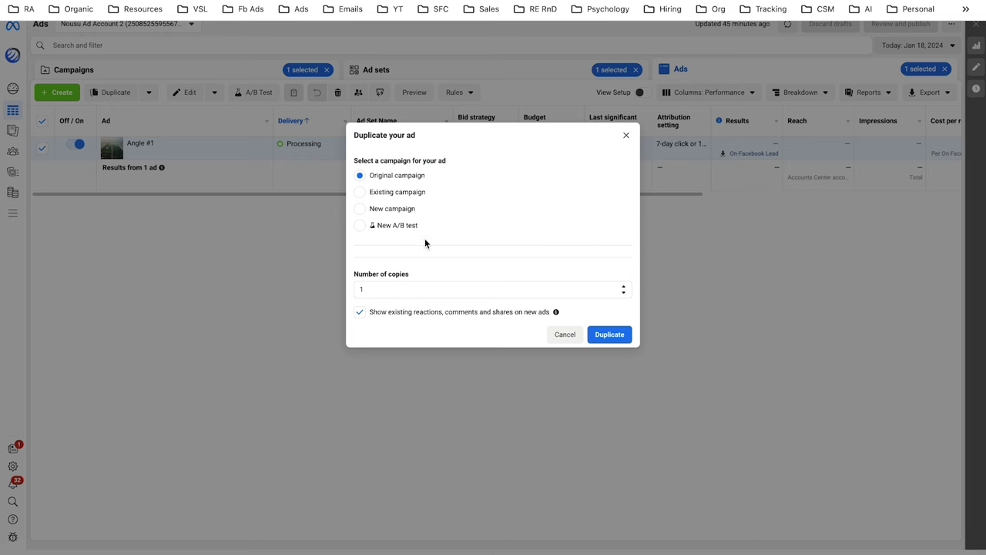
pyautogui.click(397, 194)
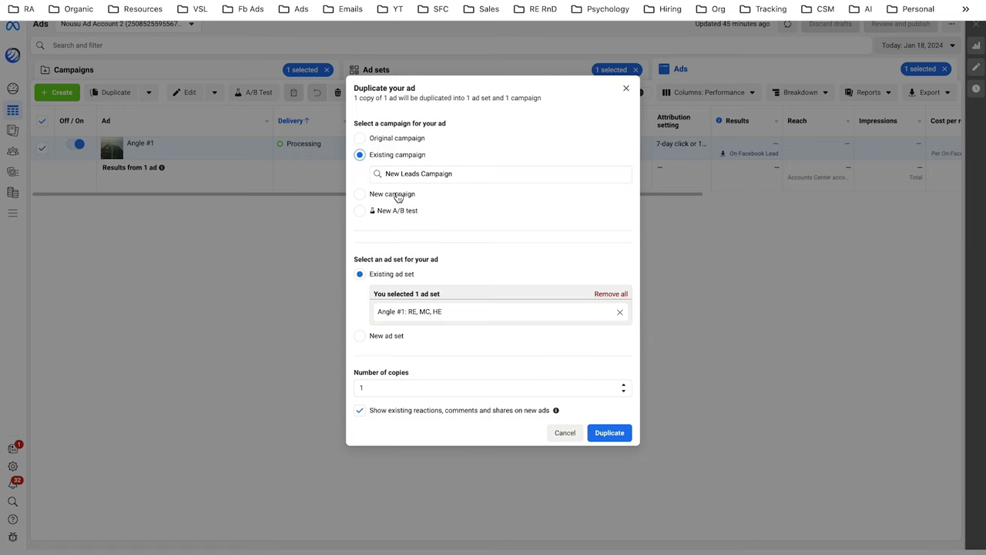
pyautogui.click(440, 178)
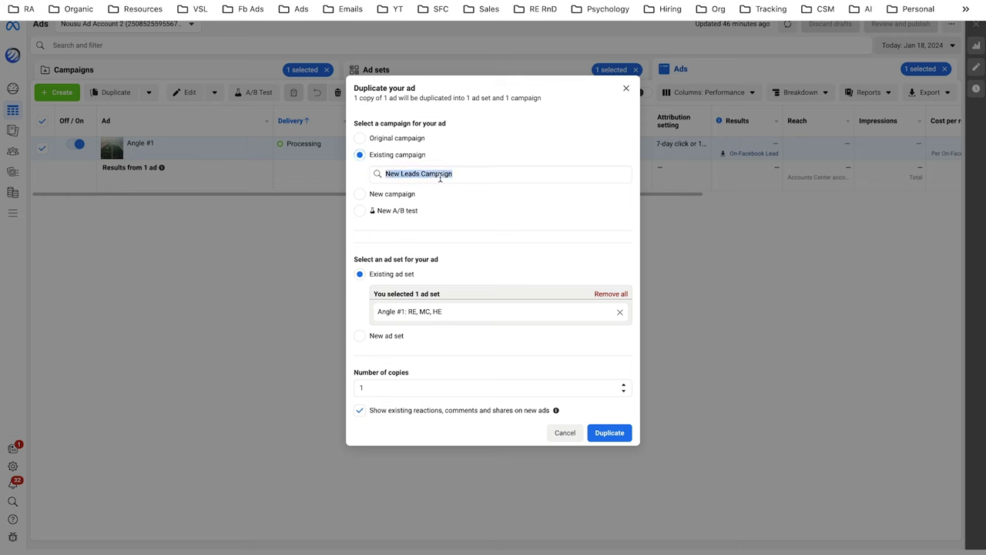
pyautogui.click(470, 198)
pyautogui.click(419, 175)
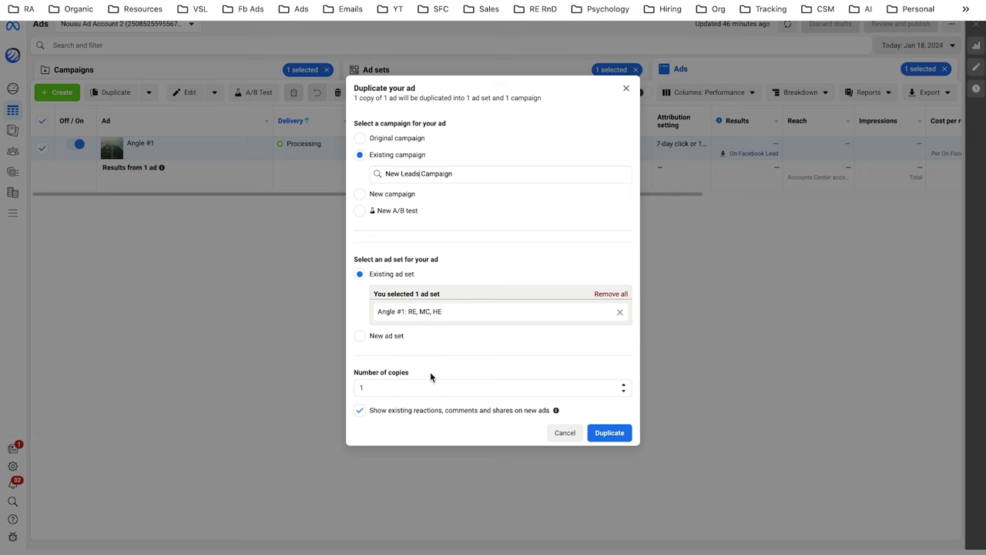
pyautogui.click(623, 385)
pyautogui.click(623, 384)
pyautogui.click(598, 428)
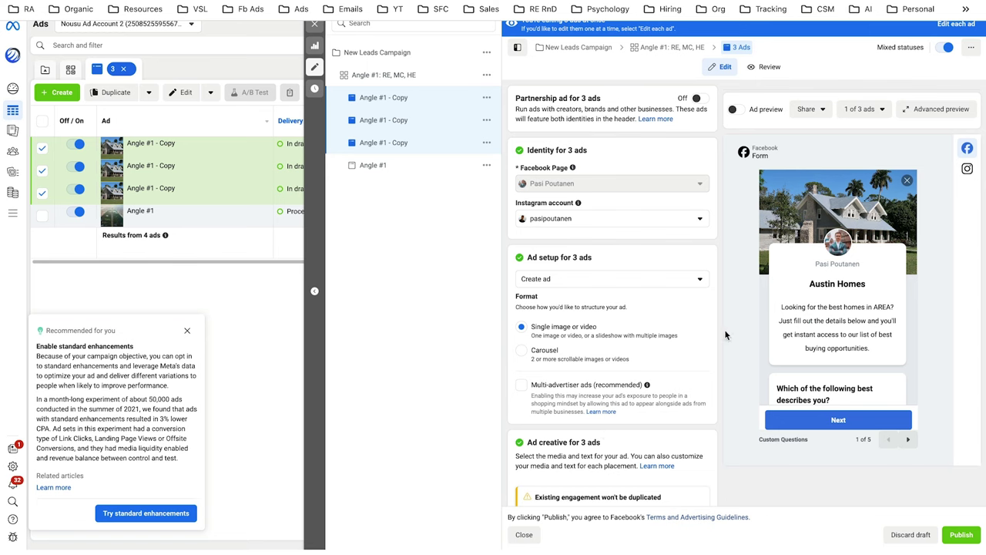
# - Close the joint editor for the three ad copies and deselect all of them in the ads list
pyautogui.scroll(-10, 582, 280)
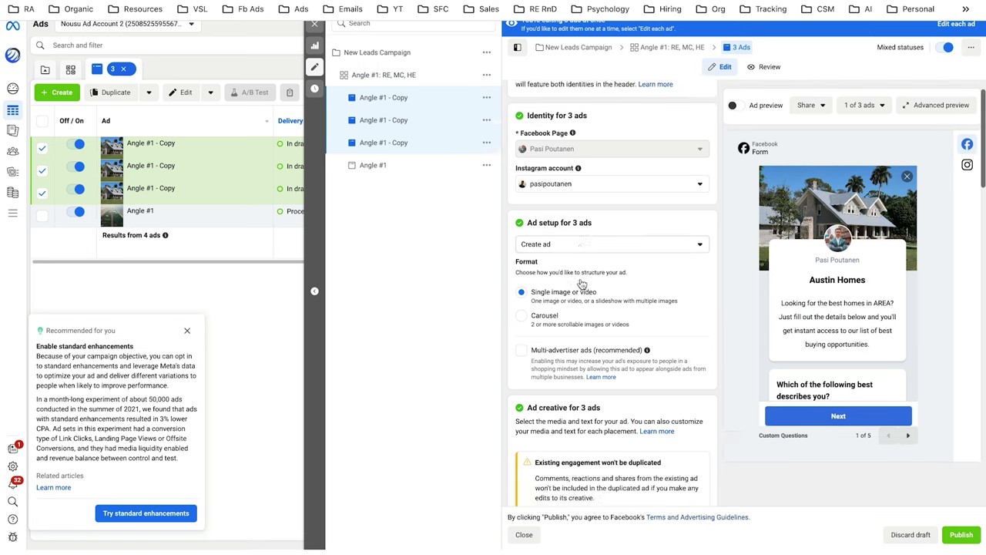
pyautogui.scroll(8, 581, 280)
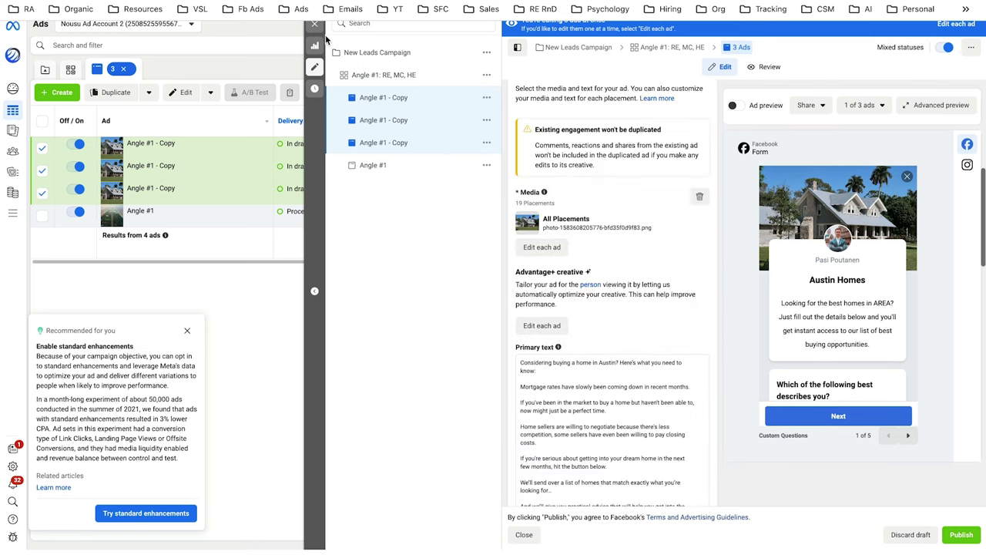
pyautogui.click(314, 23)
pyautogui.click(43, 148)
pyautogui.click(43, 171)
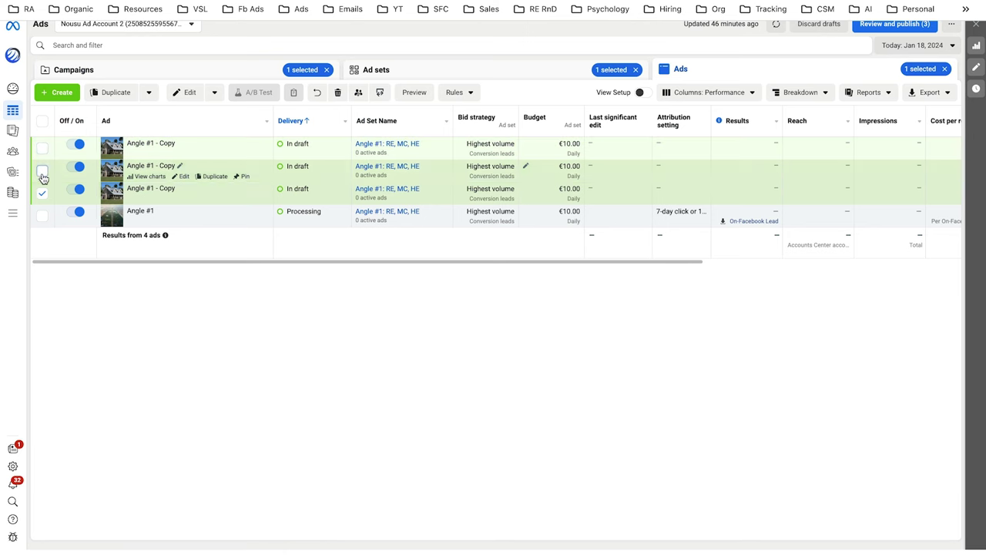
pyautogui.click(43, 192)
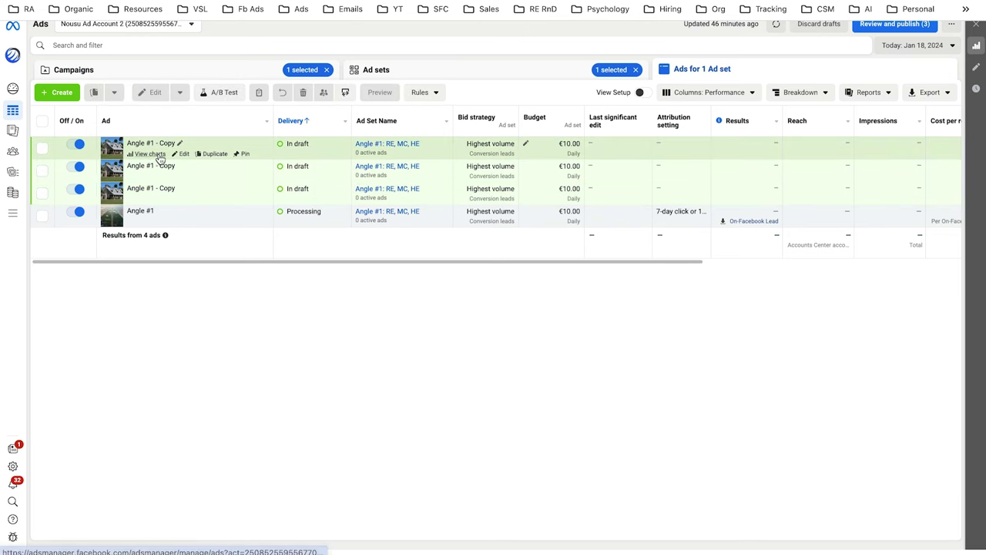
# - Open the second Angle #1 - Copy draft for editing and remove all media from its creative
pyautogui.click(184, 176)
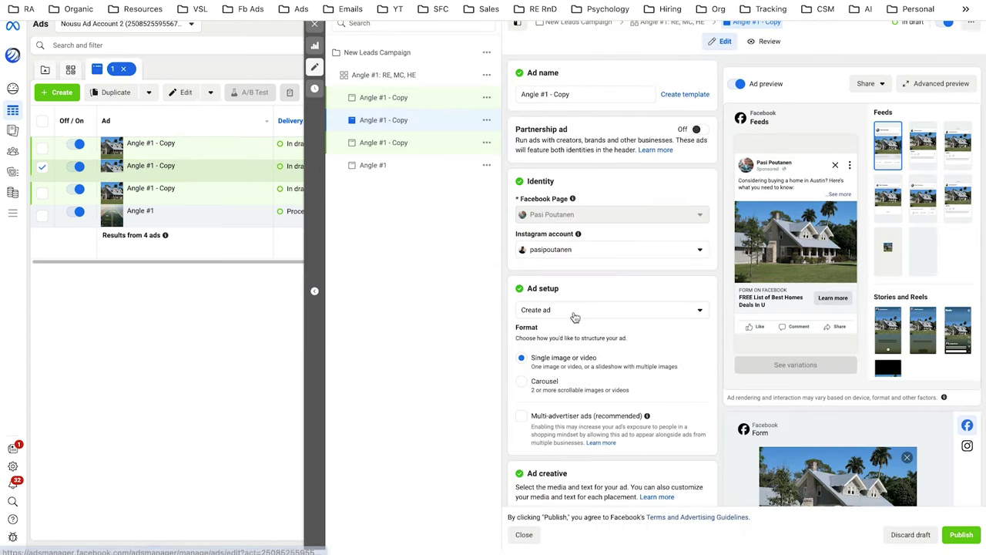
pyautogui.scroll(-5, 684, 404)
pyautogui.scroll(4, 684, 405)
pyautogui.scroll(-8, 684, 404)
pyautogui.scroll(5, 684, 401)
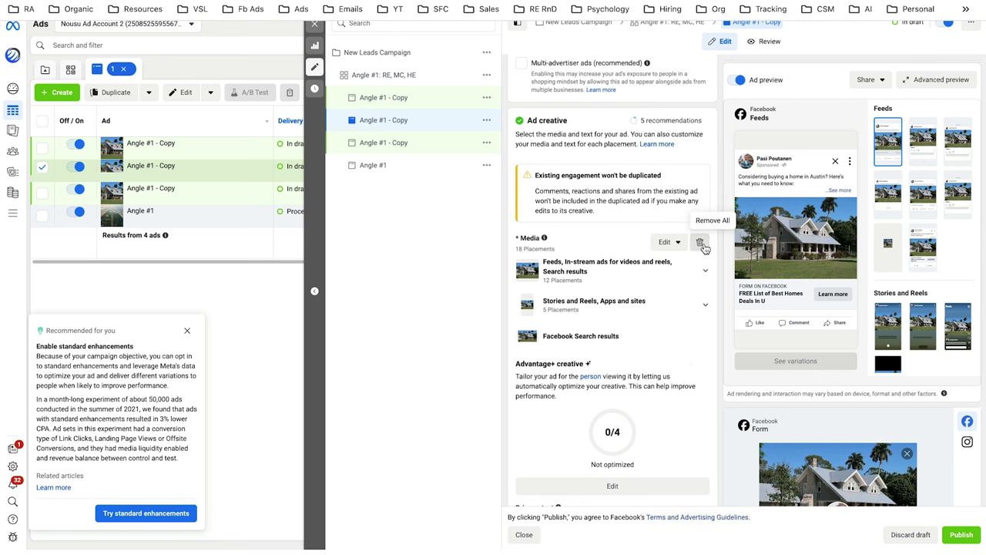
pyautogui.click(702, 245)
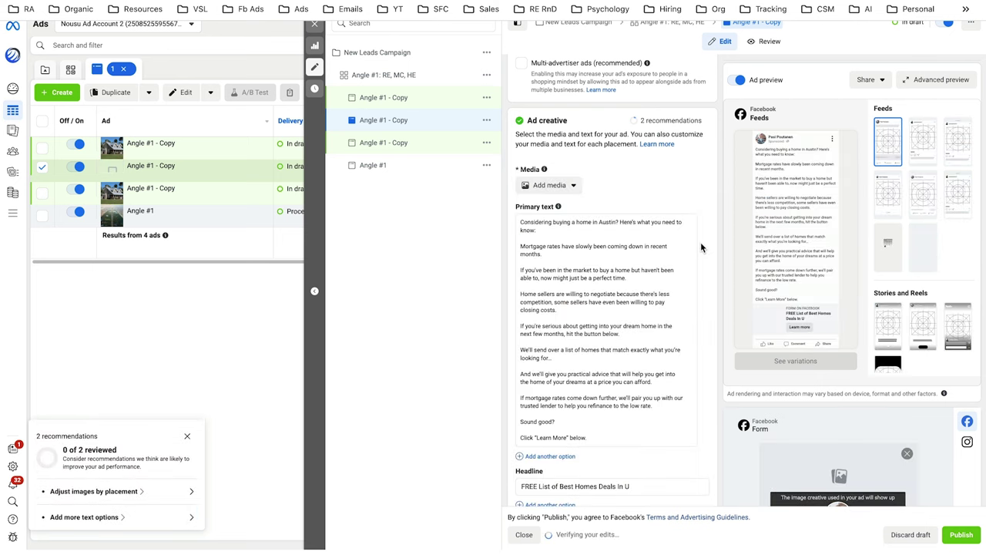
# - Add the account image of the brick house, photo-15982..., as the second copy's media
pyautogui.click(553, 188)
pyautogui.click(551, 208)
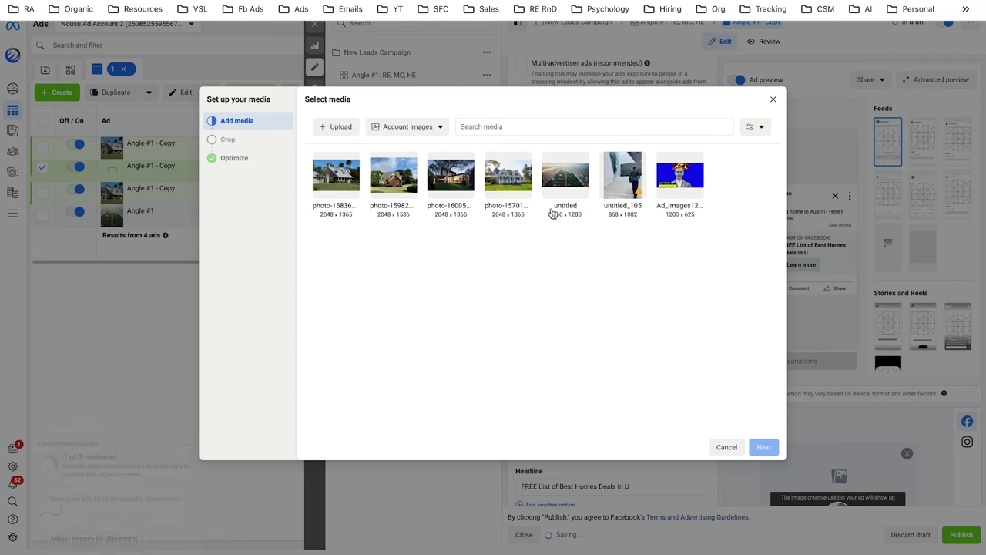
pyautogui.click(393, 185)
pyautogui.click(763, 448)
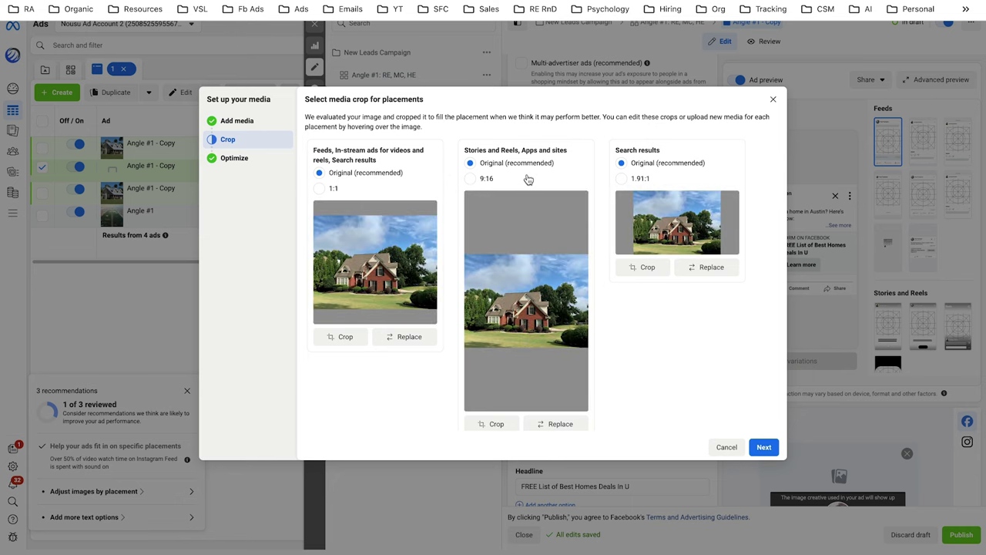
# - Keep the original image crops for all placements and finish the second copy's media setup with the Music enhancement off
pyautogui.scroll(-1, 651, 319)
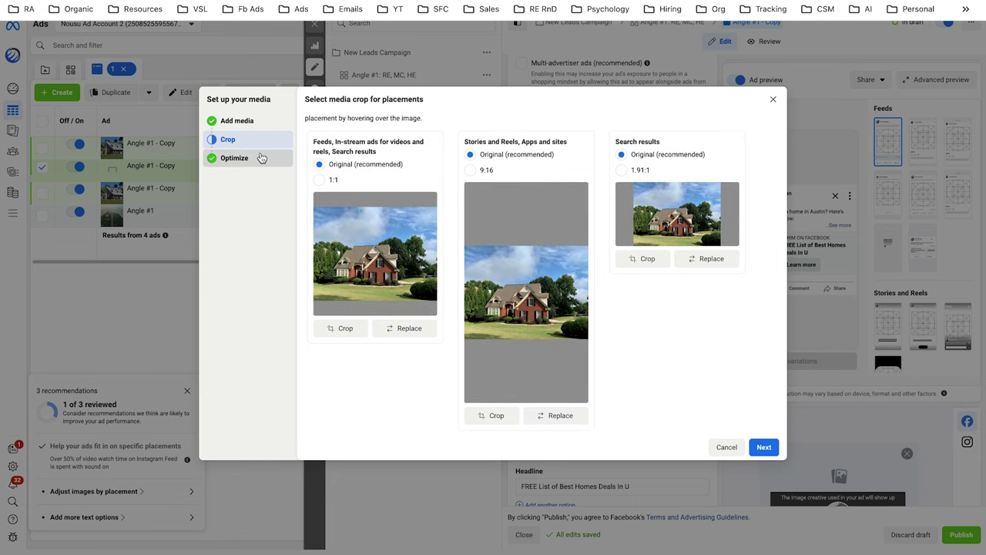
pyautogui.click(766, 447)
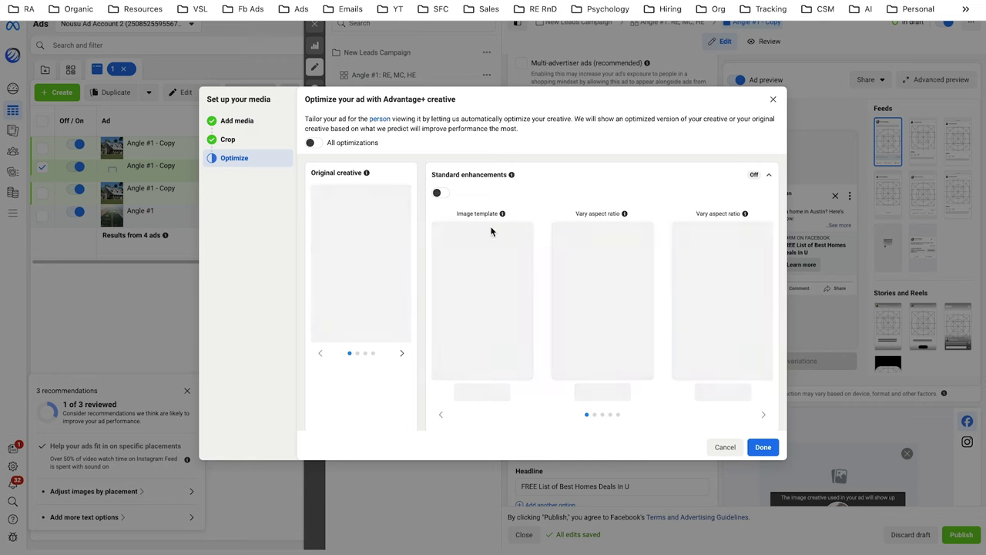
pyautogui.scroll(-1, 502, 145)
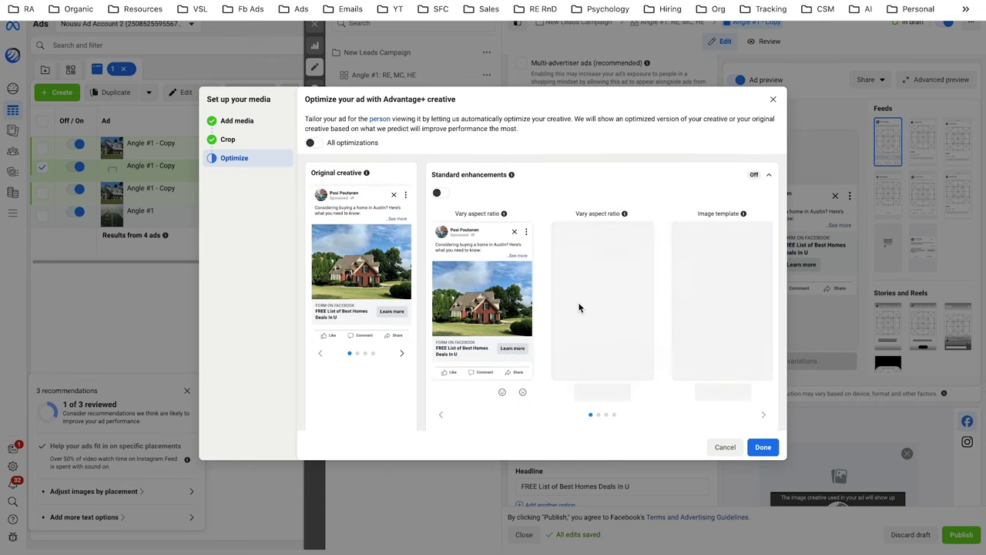
pyautogui.scroll(-3, 539, 269)
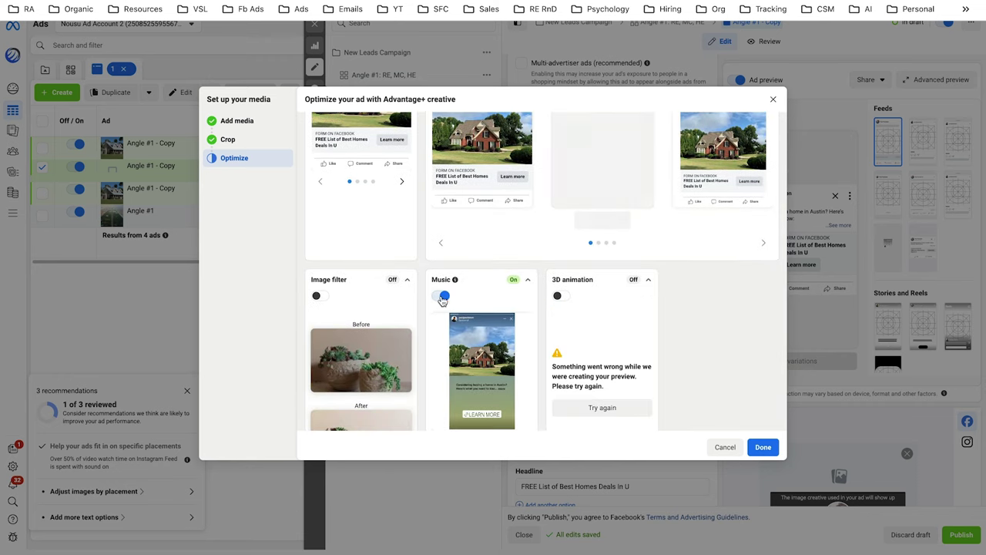
pyautogui.scroll(4, 678, 308)
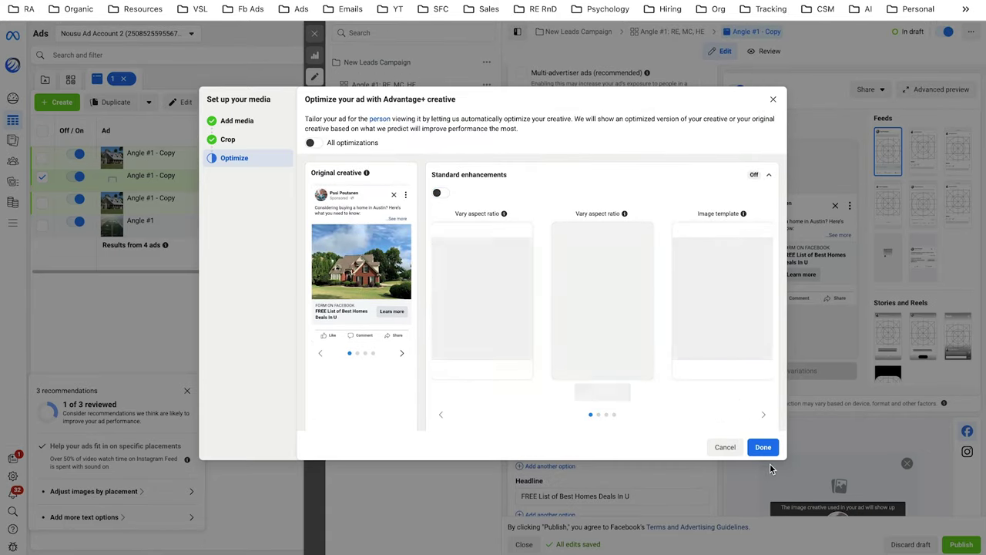
pyautogui.click(763, 447)
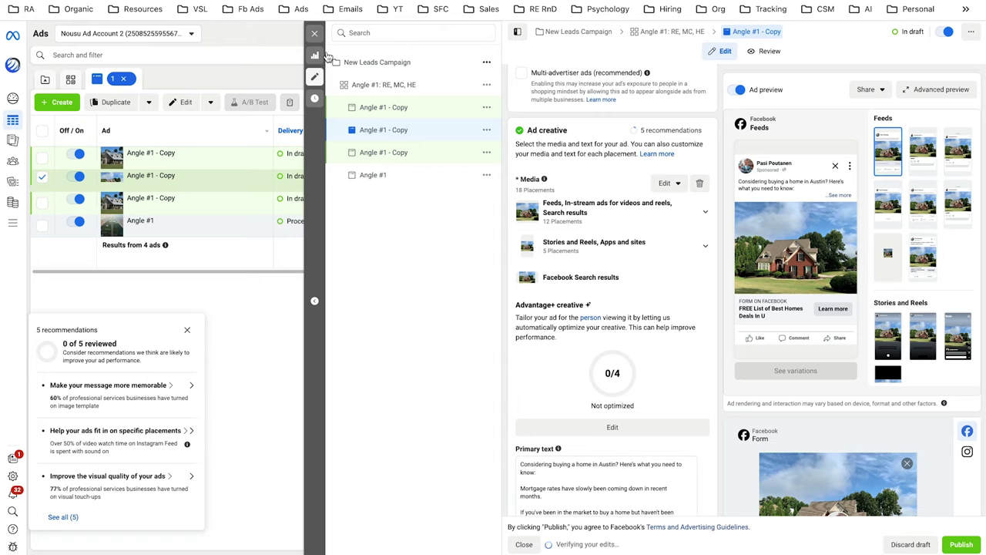
# - Deselect the second copy, open the third Angle #1 - Copy draft for editing and remove all of its media
pyautogui.click(315, 34)
pyautogui.click(42, 176)
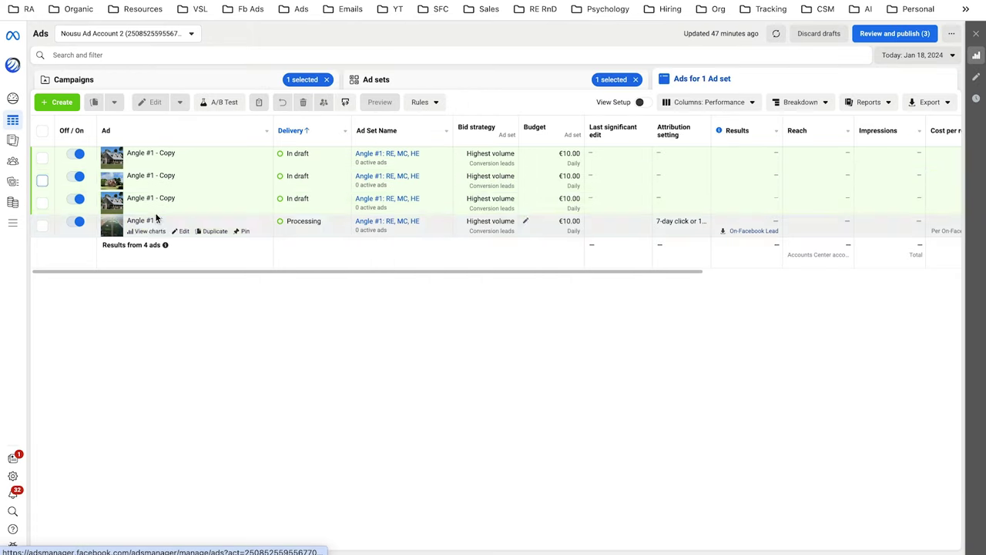
pyautogui.click(184, 208)
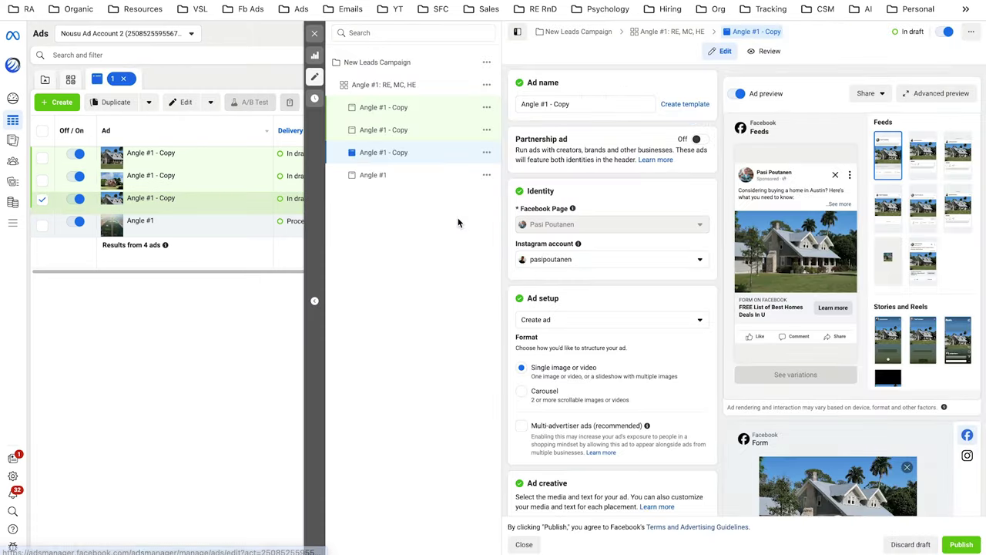
pyautogui.scroll(-2, 701, 408)
pyautogui.scroll(-3, 701, 411)
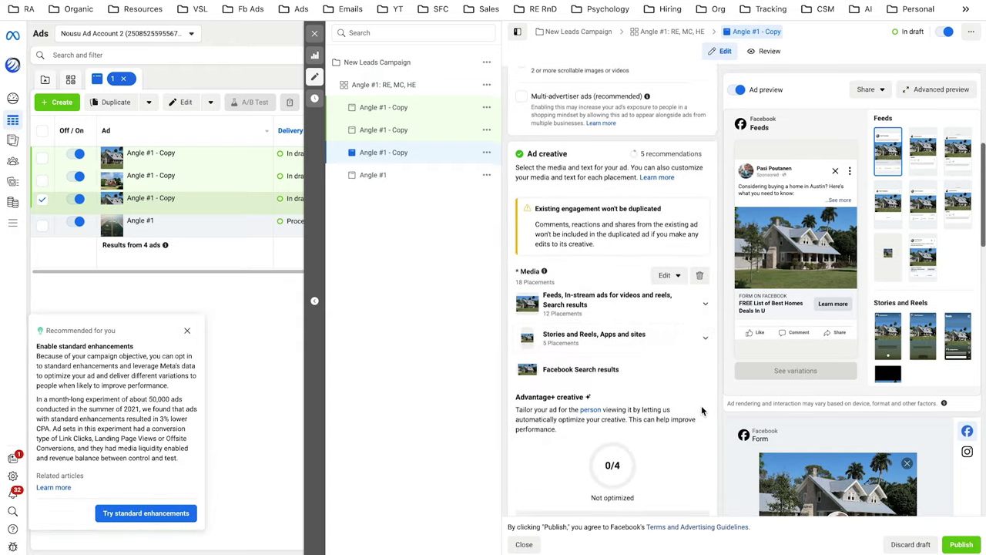
pyautogui.click(700, 274)
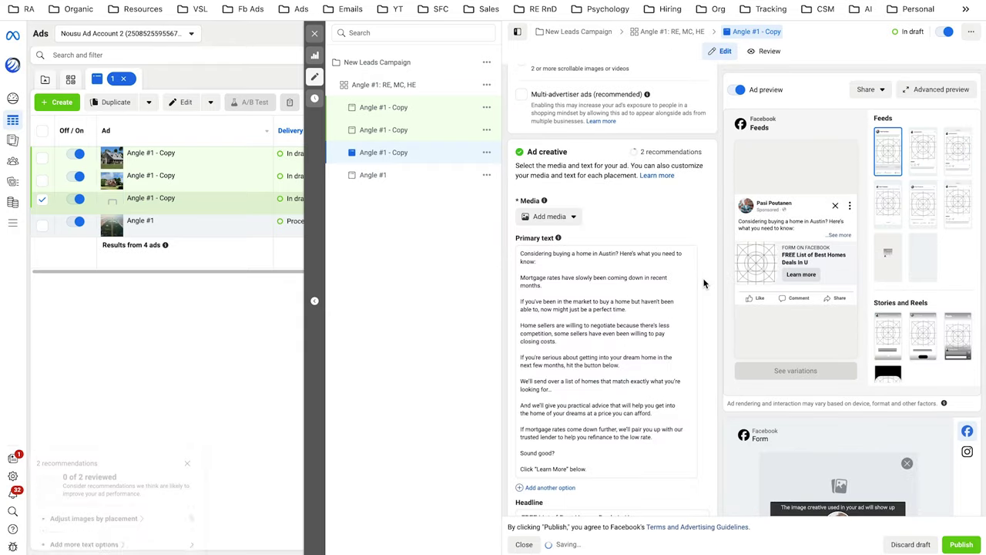
# - Add the account image photo-16005... to the third copy, using the Original crop for feeds, in-stream ads and search results
pyautogui.click(549, 216)
pyautogui.click(552, 239)
pyautogui.click(459, 183)
pyautogui.click(763, 448)
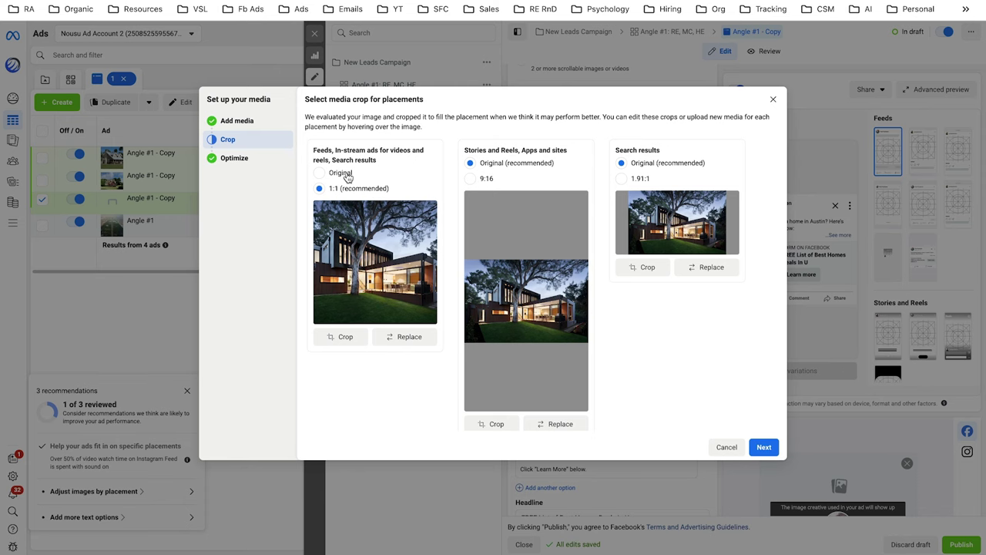
pyautogui.click(347, 175)
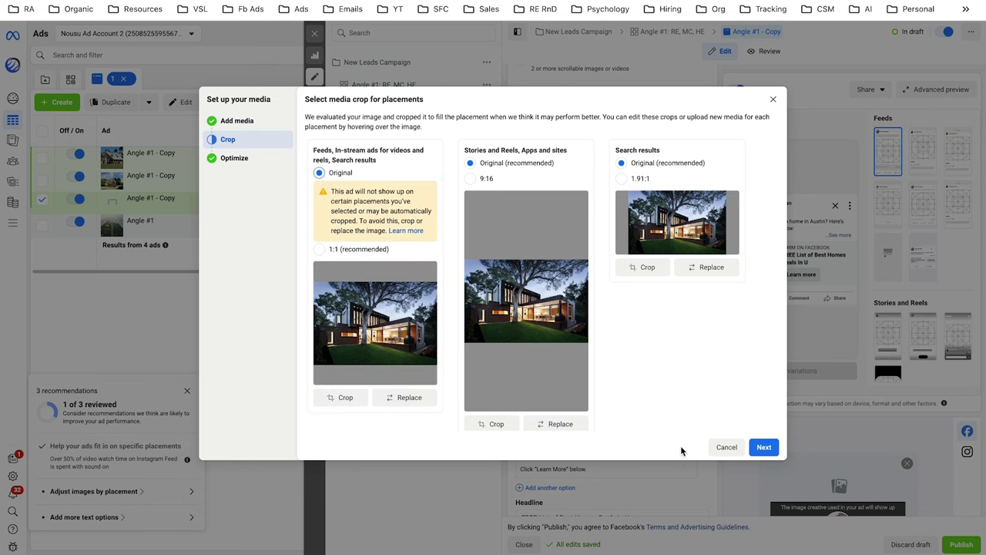
pyautogui.click(763, 448)
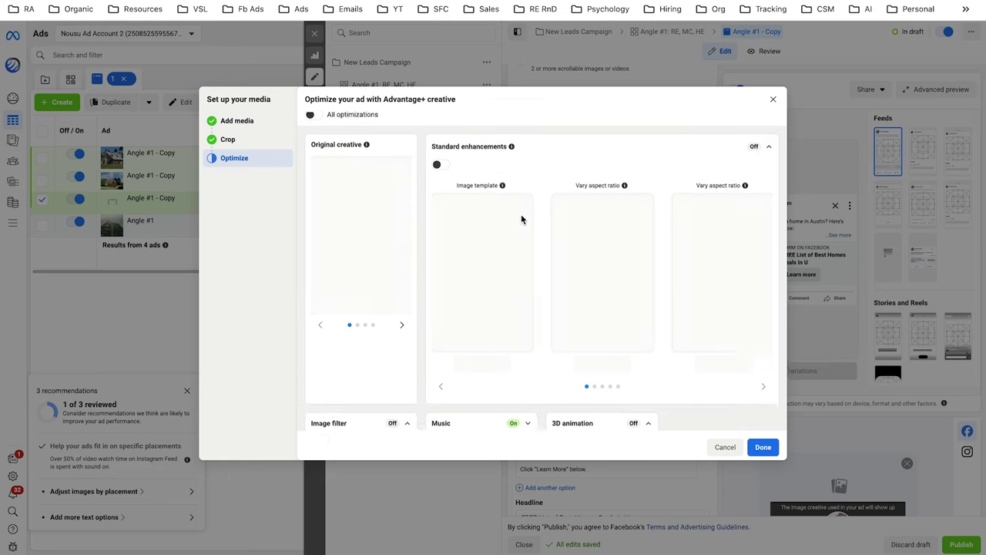
# - Turn off the Music enhancement for the third copy and finish its media setup
pyautogui.scroll(-2, 661, 275)
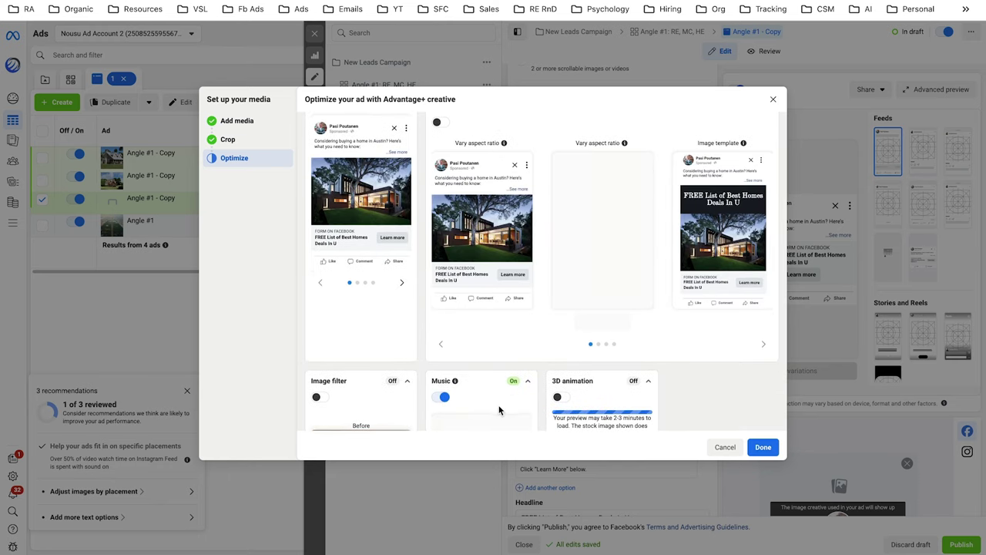
pyautogui.click(441, 397)
pyautogui.click(763, 448)
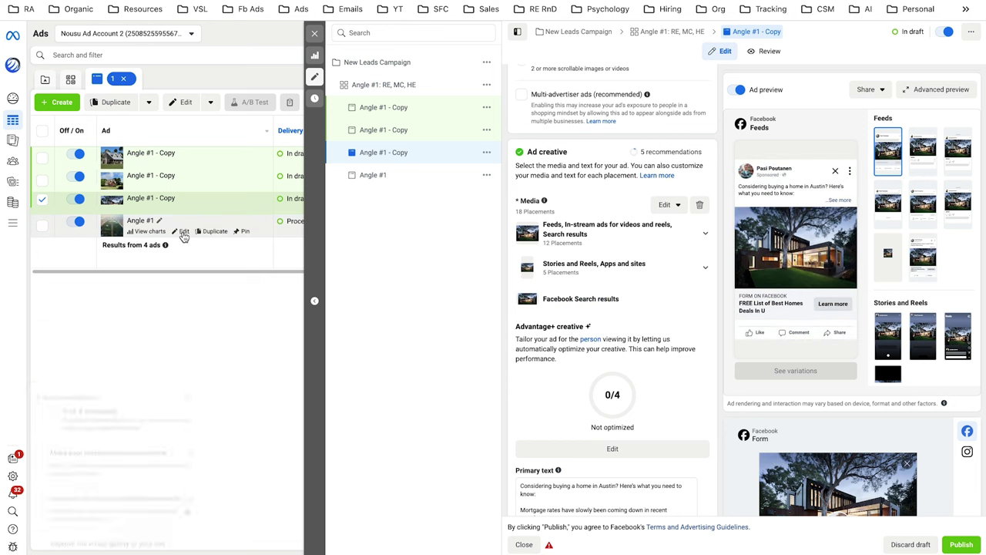
# - Open the original Angle #1 ad for editing and remove all media from its creative
pyautogui.click(184, 233)
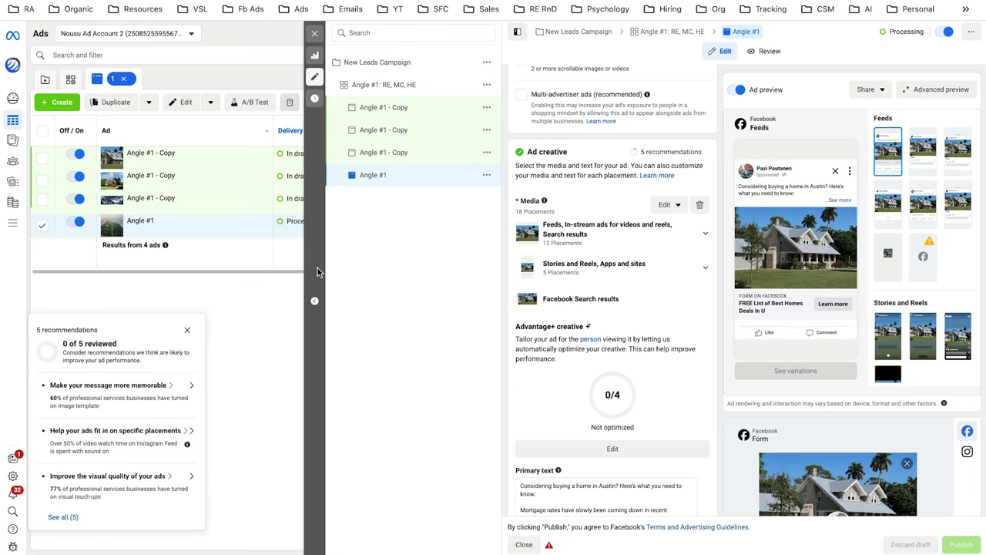
pyautogui.scroll(-3, 575, 393)
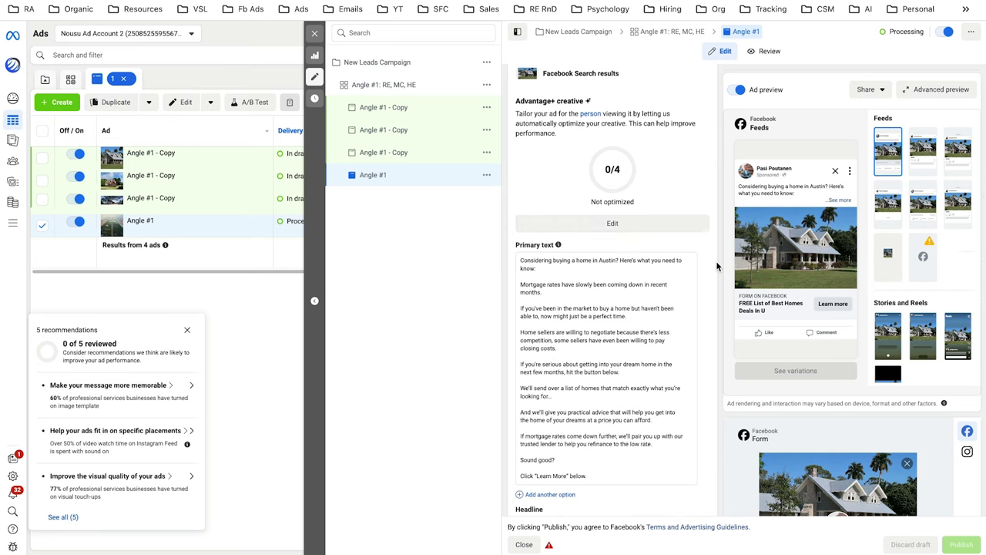
pyautogui.scroll(3, 716, 264)
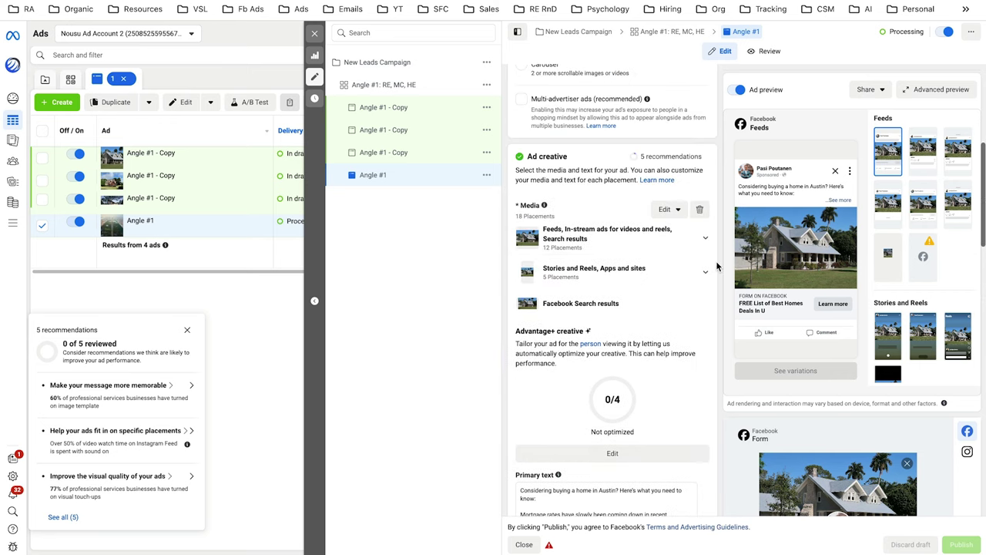
pyautogui.click(700, 209)
# - Add the account image photo-15701... to the original Angle #1 ad and continue to its placement crops
pyautogui.click(549, 222)
pyautogui.click(555, 243)
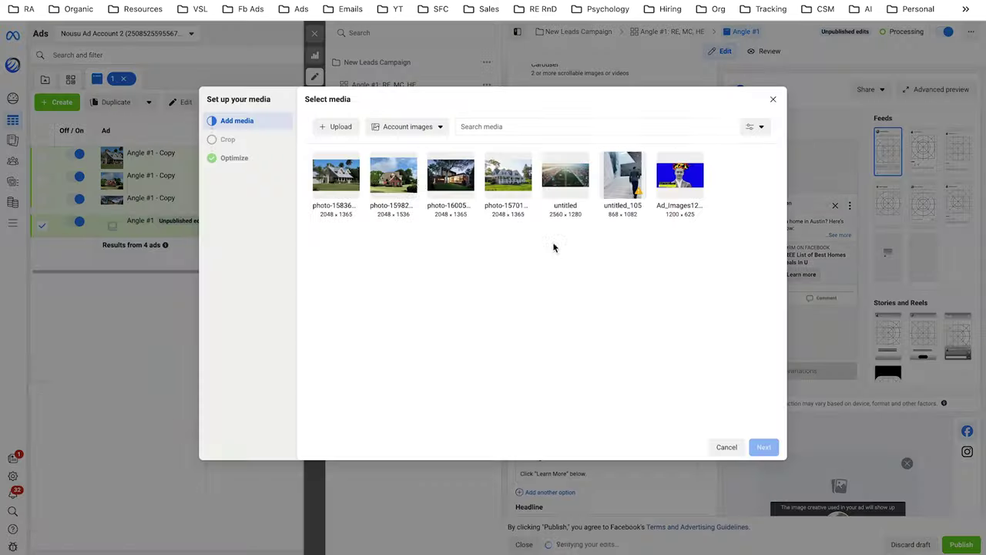
pyautogui.click(510, 176)
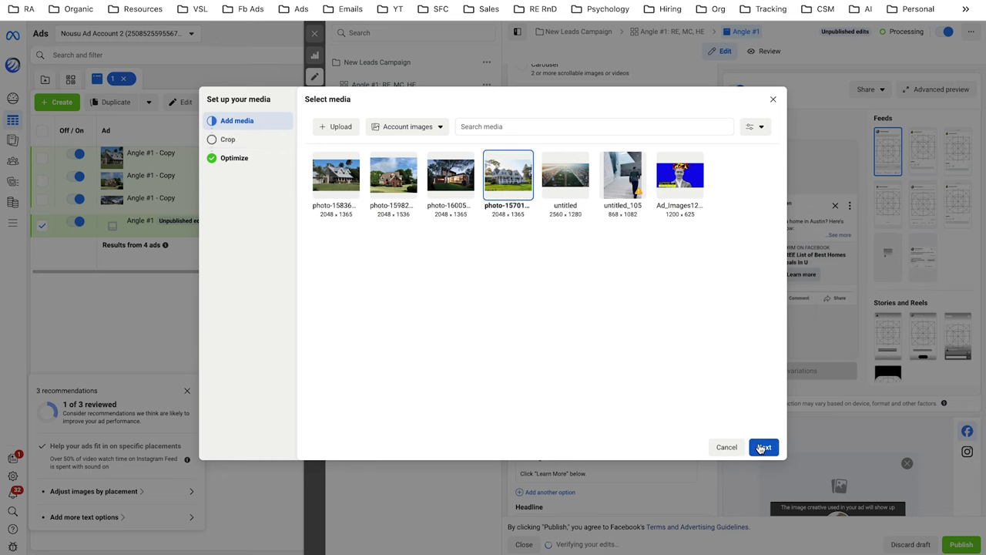
pyautogui.click(761, 447)
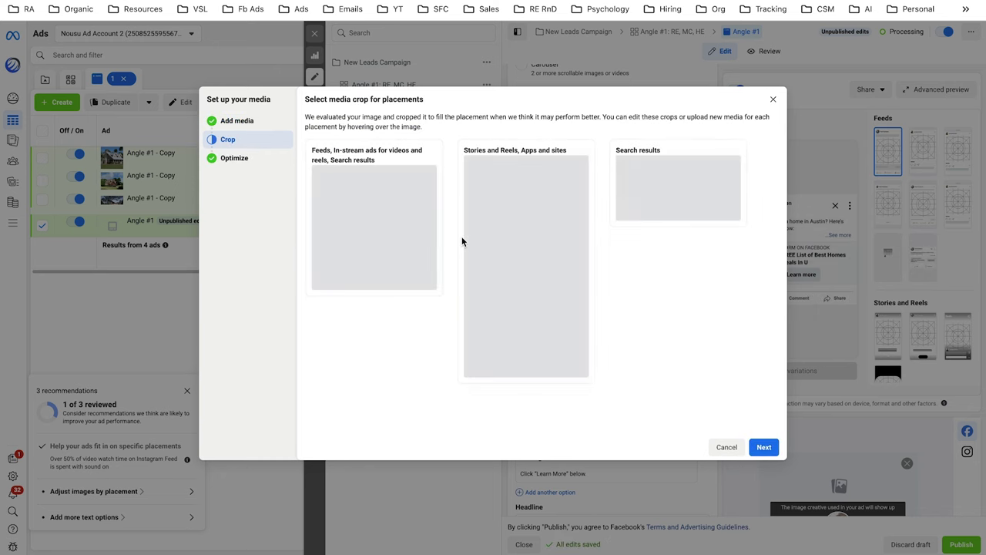
# - Use the Original crop for feeds, in-stream ads and search results, turn off the Music enhancement and finish the original ad's media setup
pyautogui.click(340, 173)
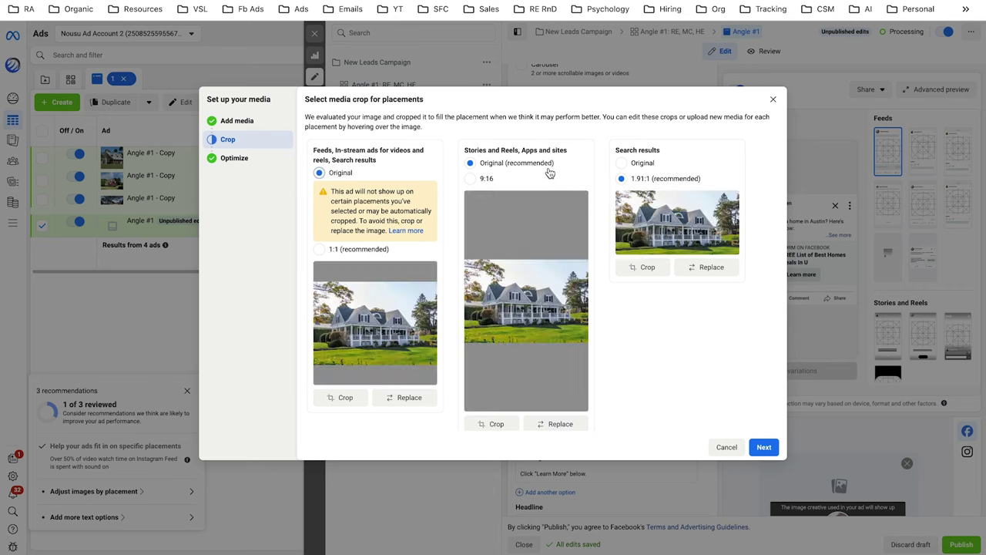
pyautogui.click(622, 163)
pyautogui.click(765, 450)
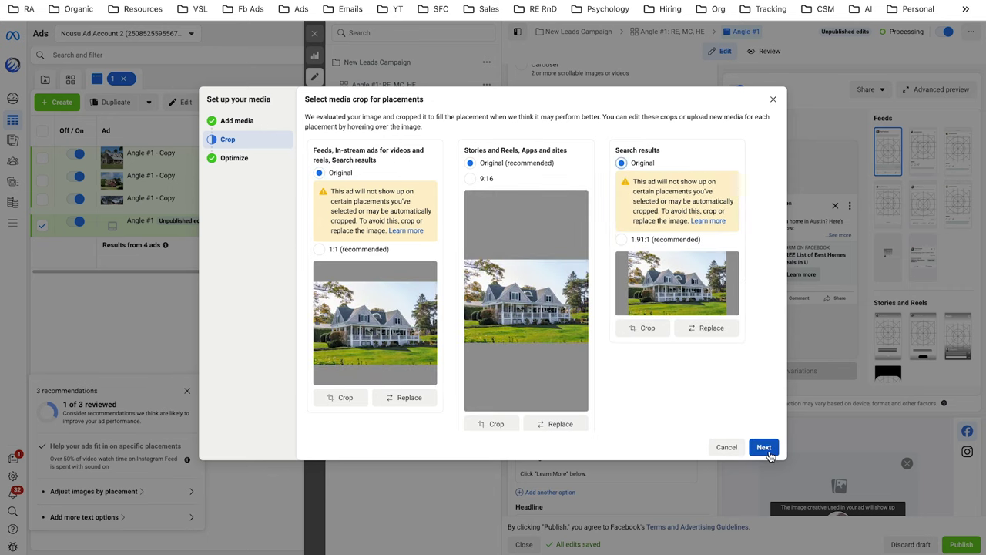
pyautogui.scroll(-5, 650, 208)
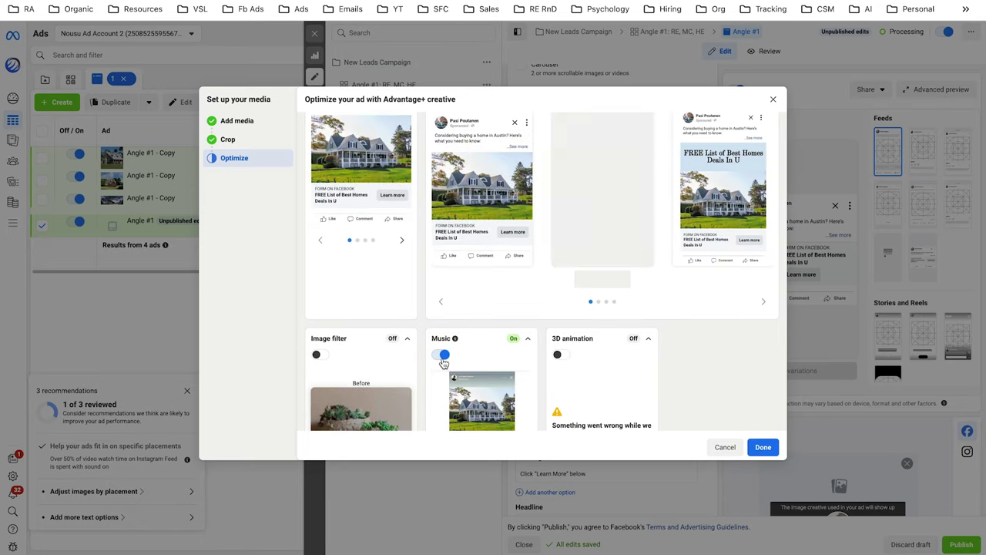
pyautogui.click(757, 451)
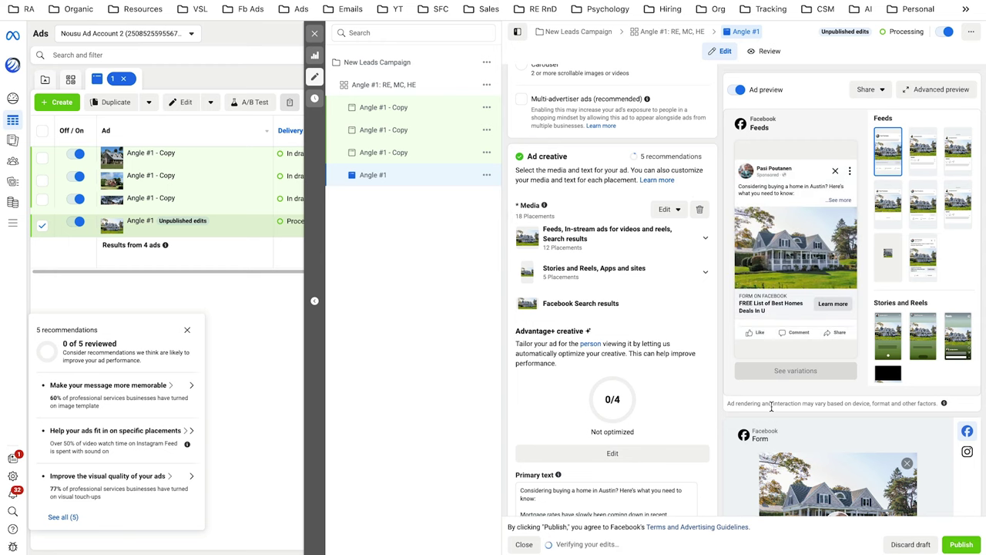
# - Select all four Angle #1 ads and publish them together
pyautogui.click(41, 130)
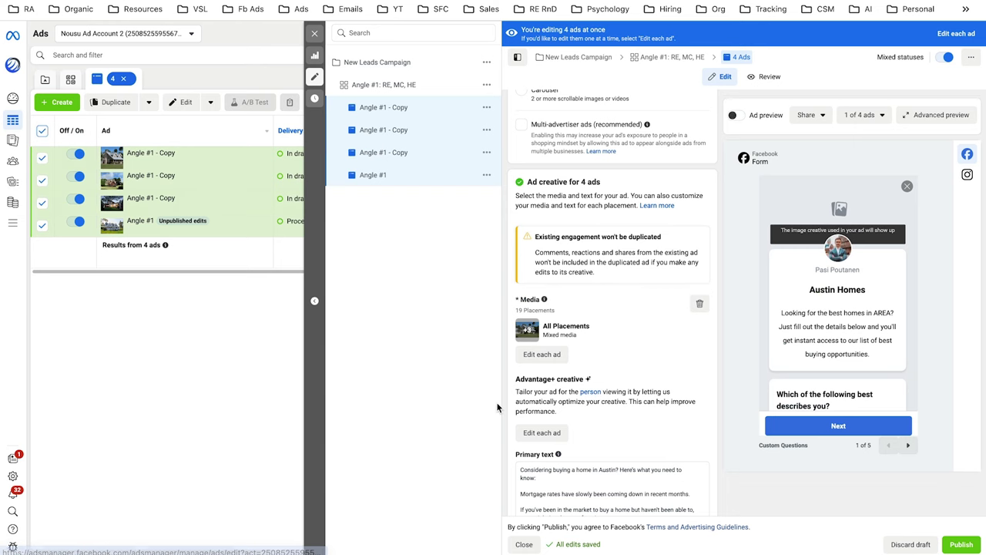
pyautogui.click(978, 544)
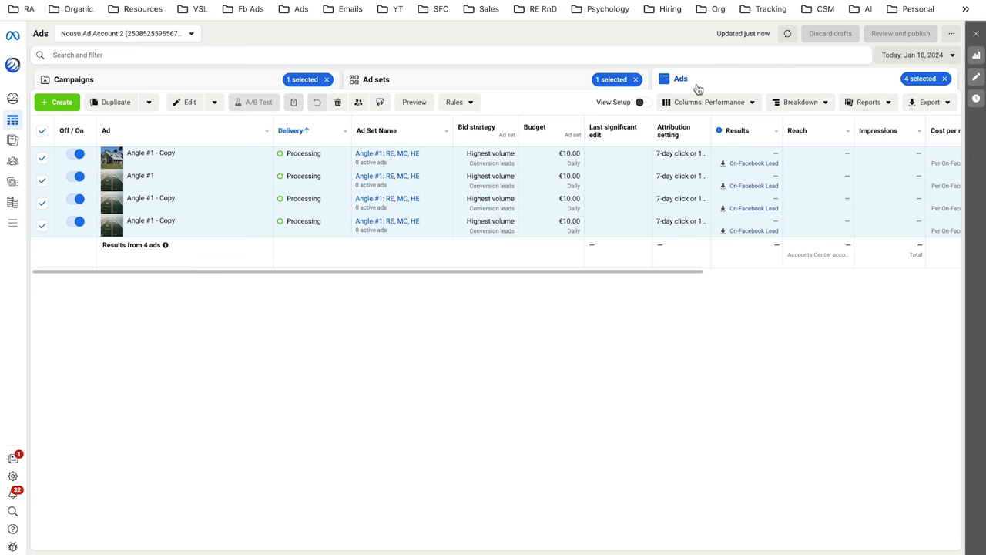
# - Duplicate the Angle #1: RE, MC, HE ad set into the existing New Leads Campaign with 2 copies
pyautogui.click(539, 83)
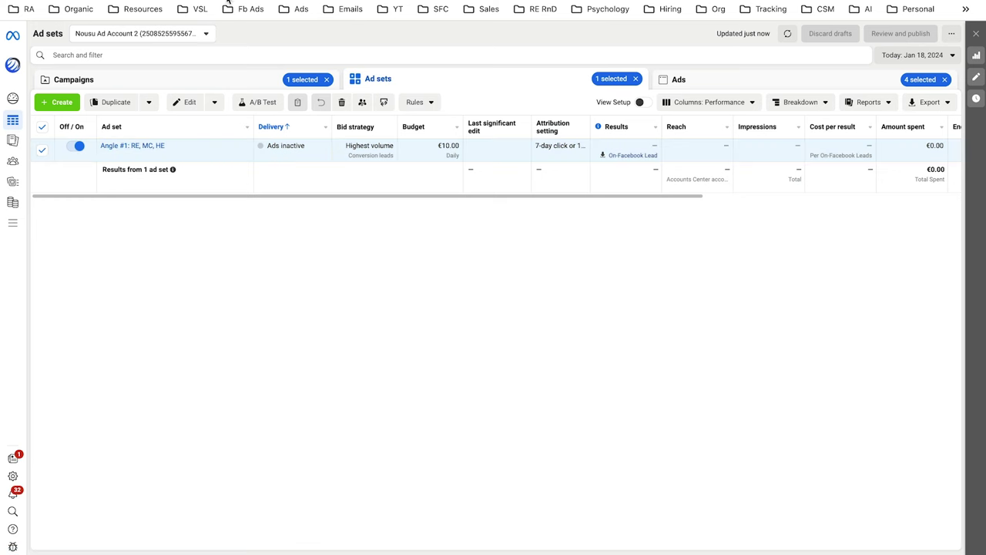
pyautogui.hotkey('ctrl', 'Tab')
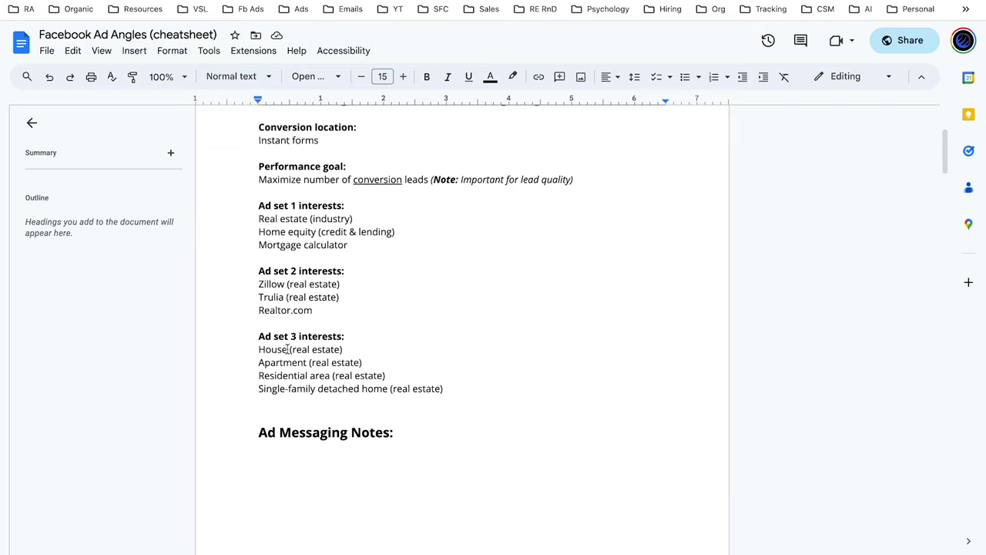
pyautogui.hotkey('ctrl', 'shift', 'Tab')
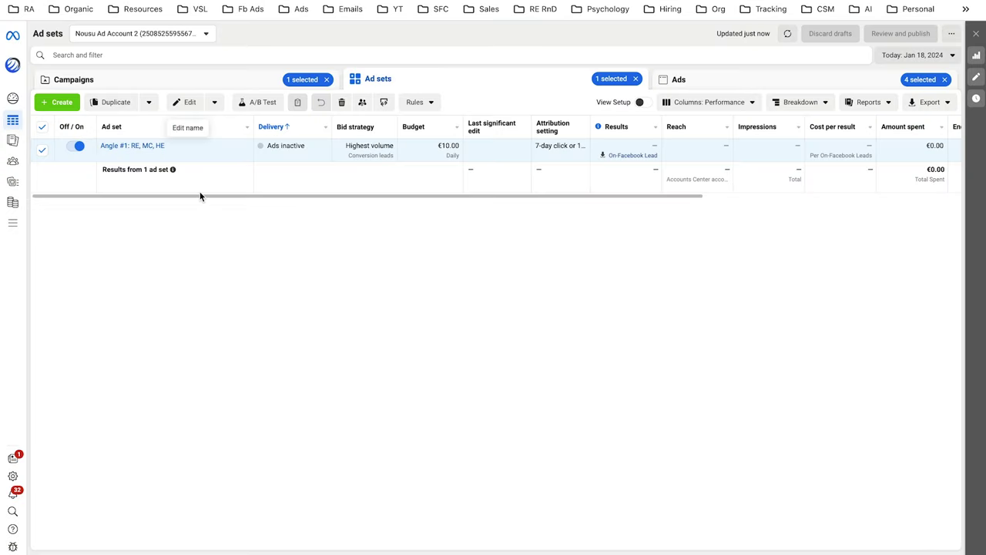
pyautogui.moveTo(186, 161)
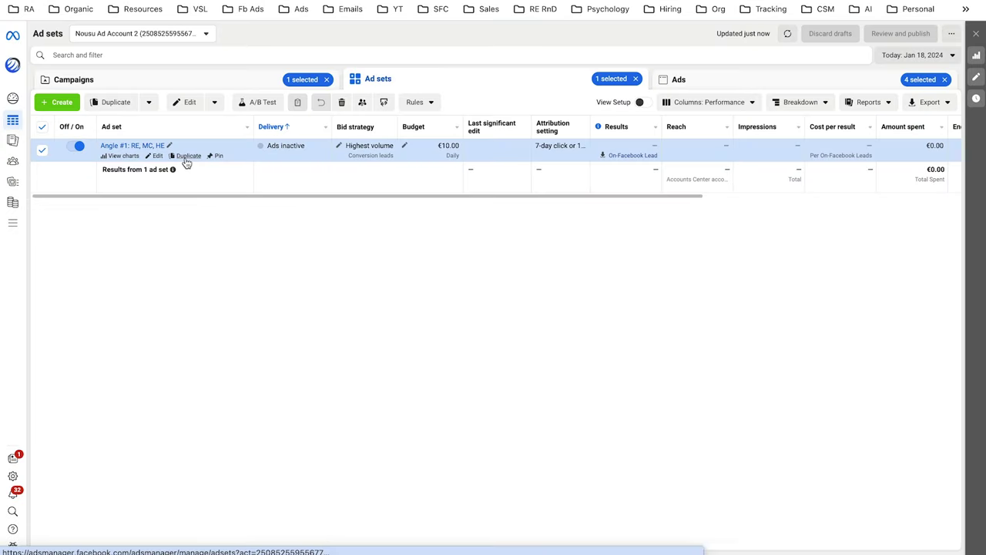
pyautogui.click(188, 156)
pyautogui.click(393, 192)
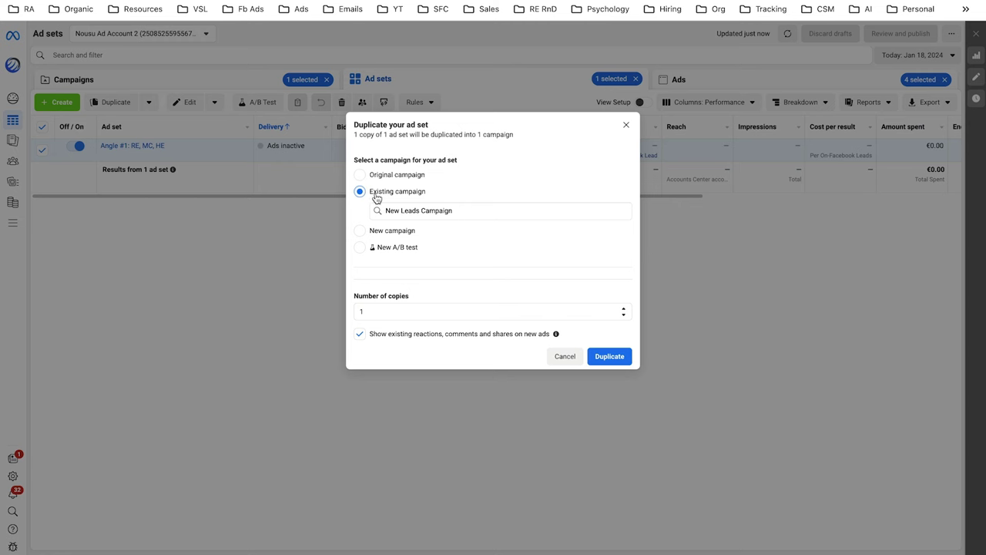
pyautogui.click(419, 210)
pyautogui.click(449, 234)
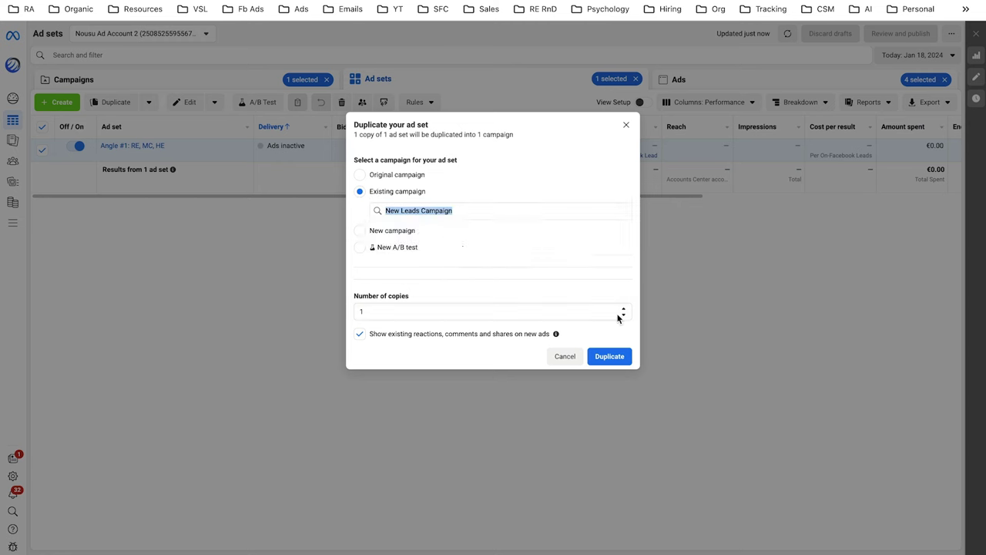
pyautogui.click(623, 309)
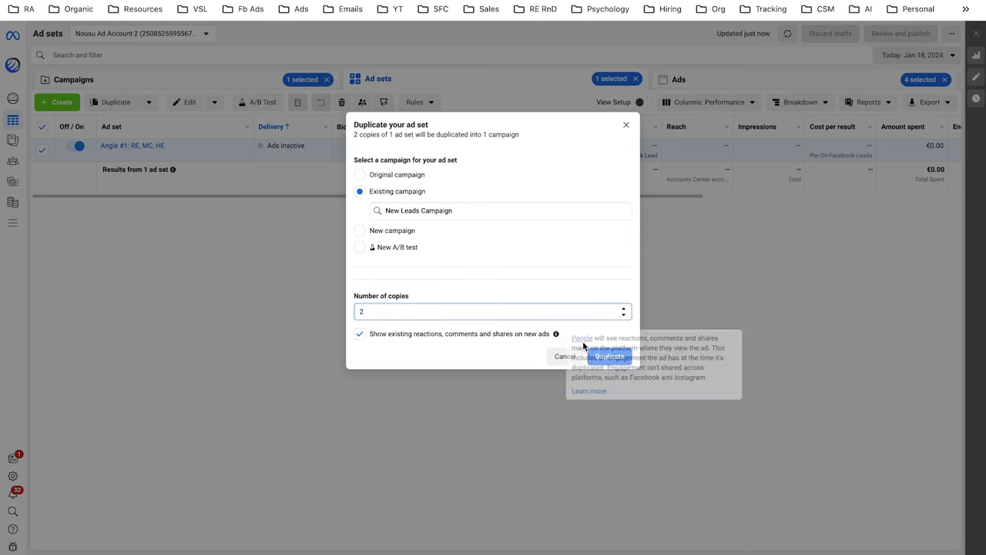
pyautogui.click(478, 349)
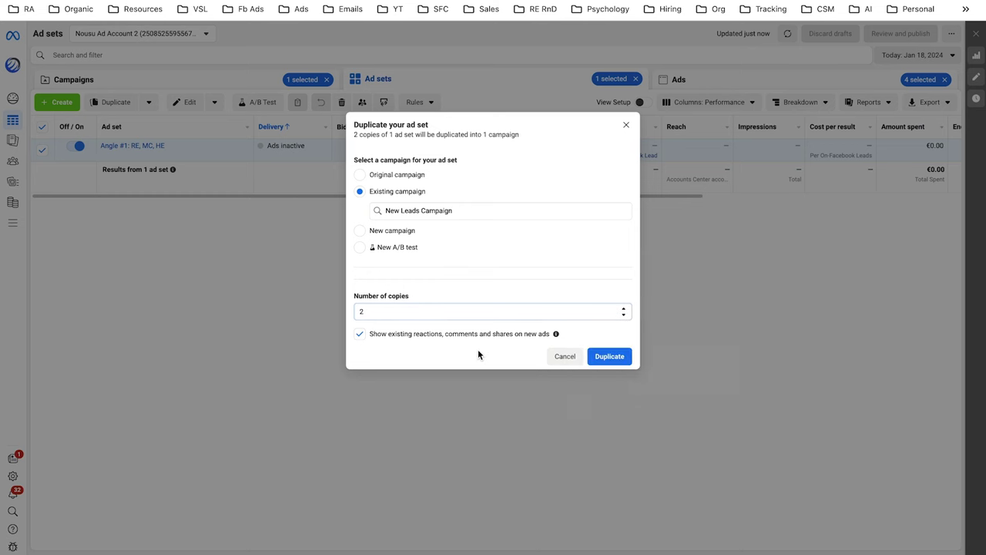
pyautogui.click(609, 356)
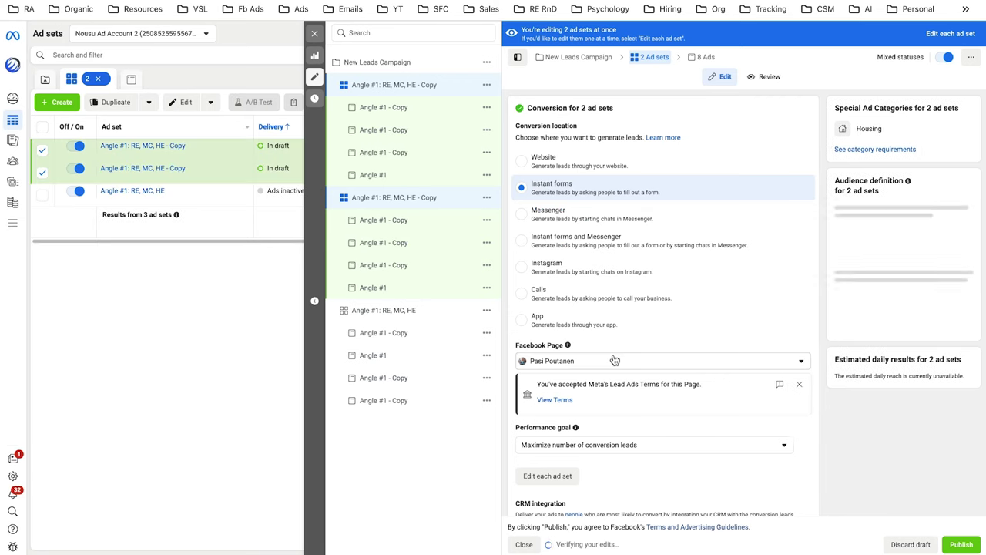
# - Open the first ad set copy for editing and remove its Home equity, Mortgage calculator and Real estate interests from detailed targeting
pyautogui.moveTo(157, 159)
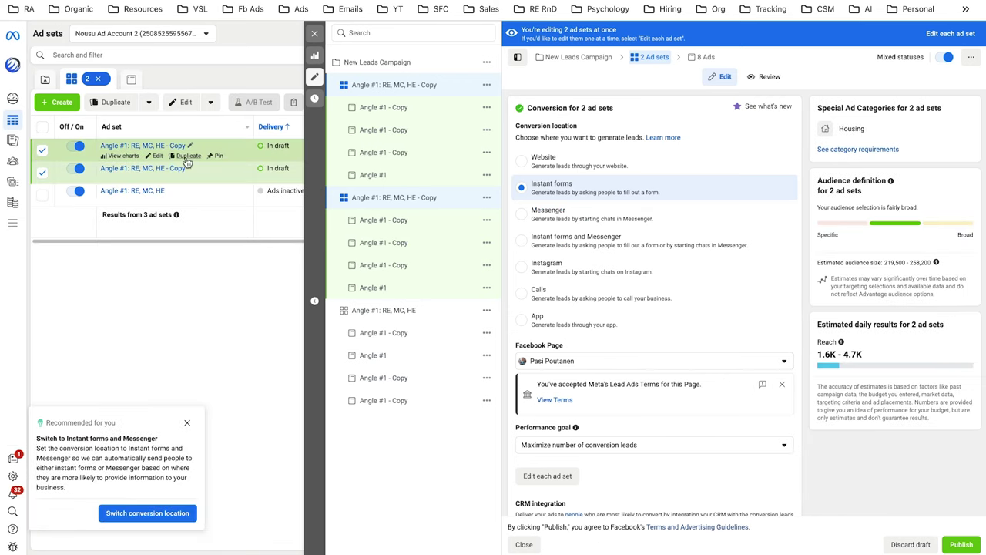
pyautogui.click(158, 156)
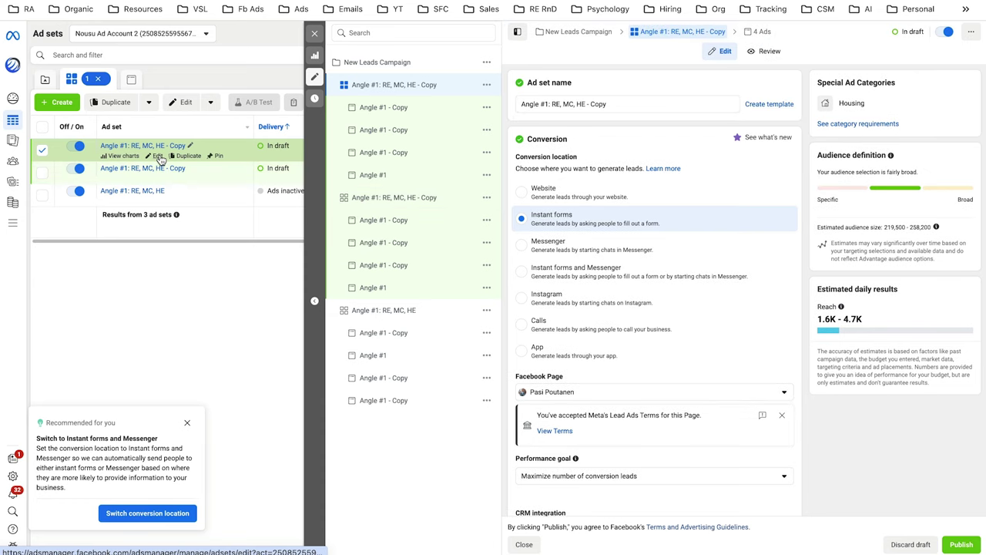
pyautogui.scroll(-1, 643, 307)
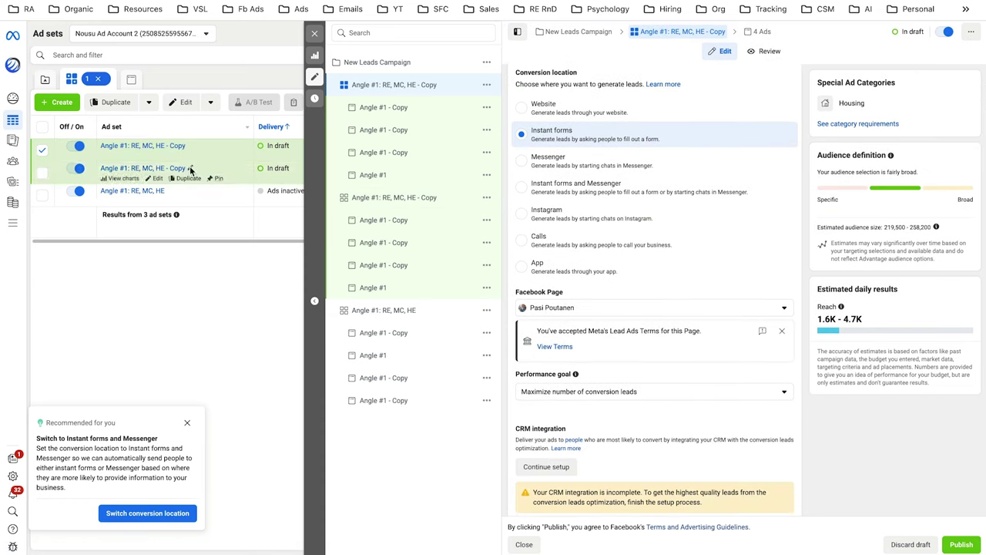
pyautogui.moveTo(123, 157)
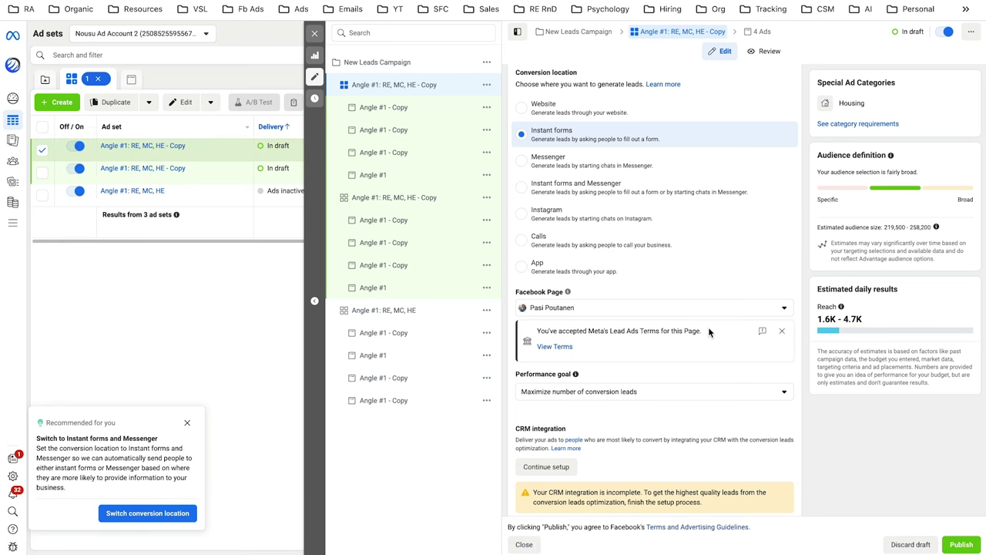
pyautogui.scroll(-1, 708, 326)
pyautogui.scroll(-10, 708, 327)
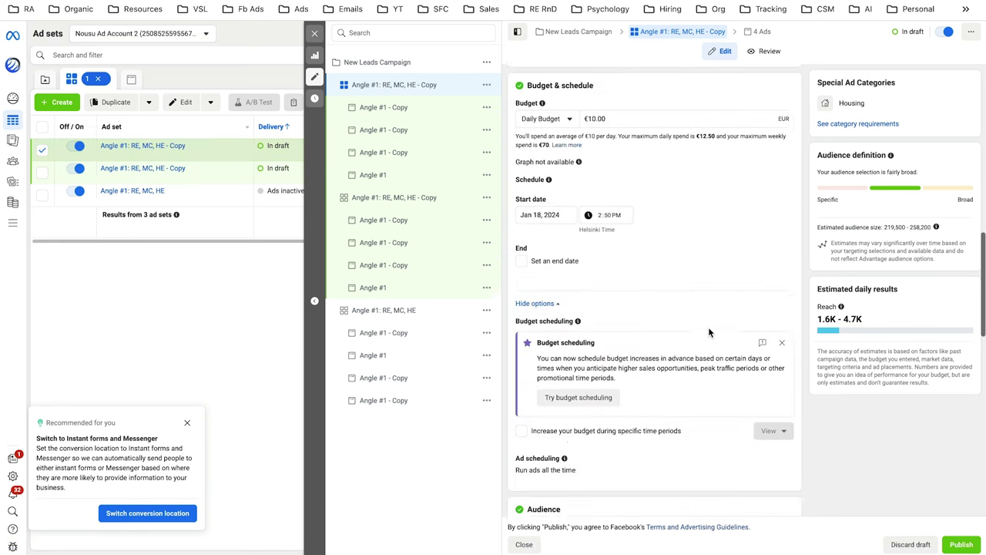
pyautogui.scroll(-5, 708, 326)
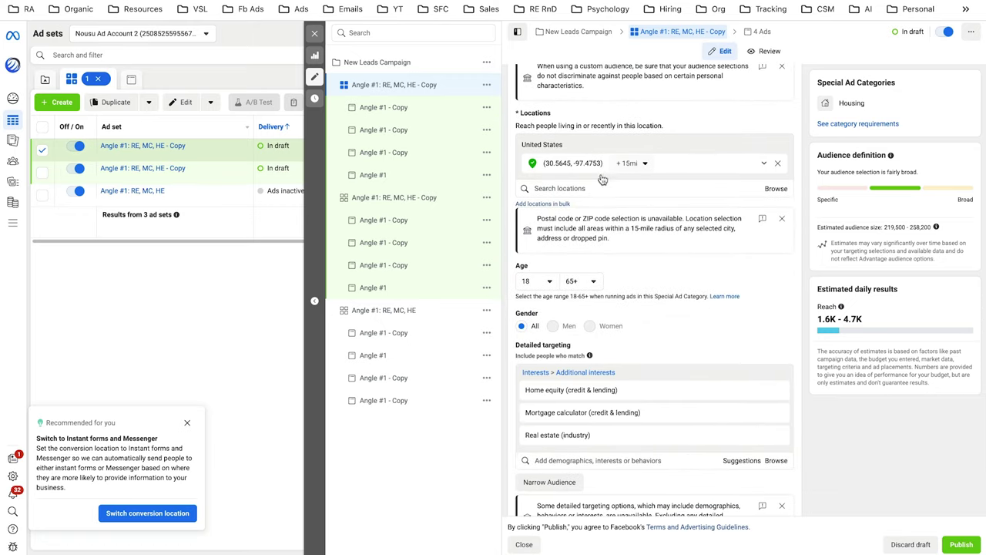
pyautogui.scroll(-1, 748, 305)
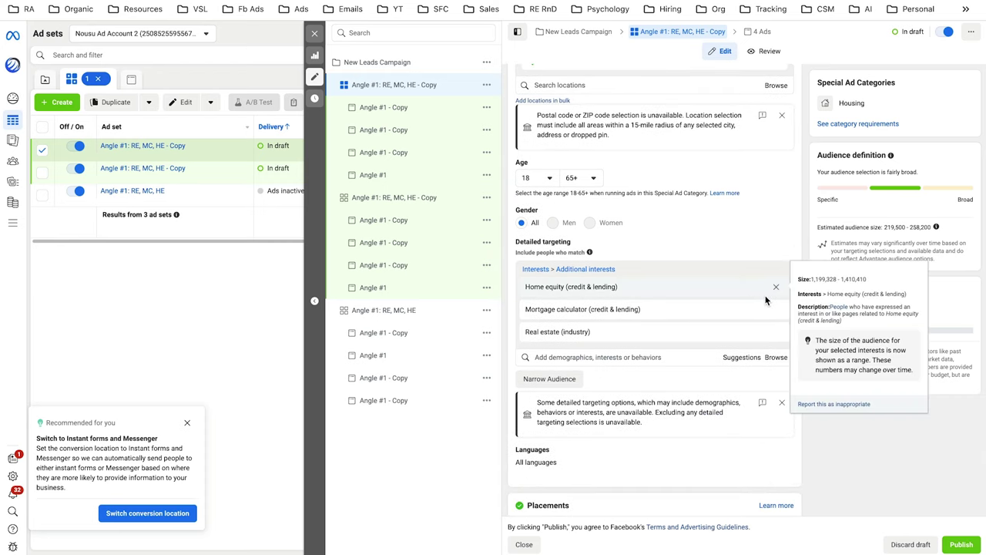
pyautogui.click(775, 287)
pyautogui.click(776, 287)
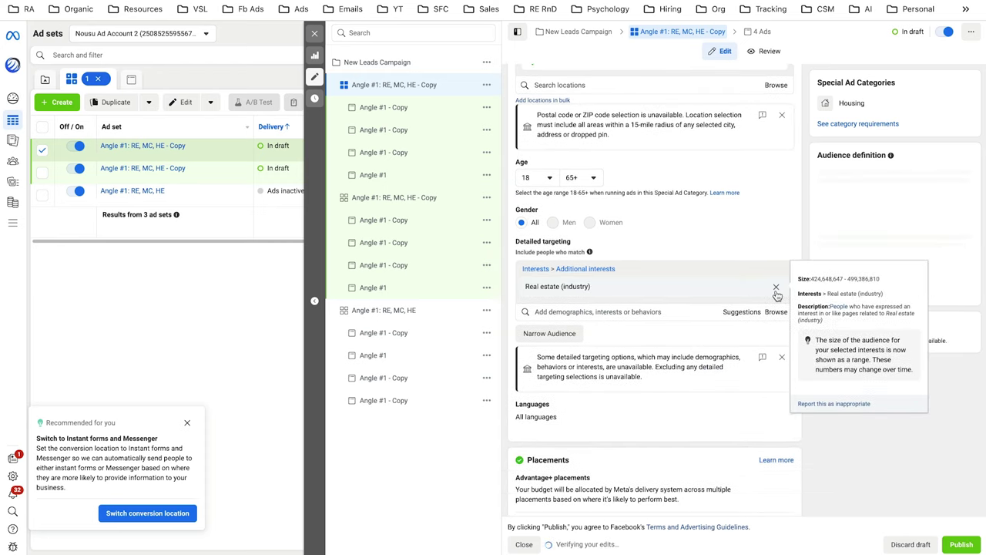
pyautogui.click(776, 287)
# - Copy Zillow from the Ad set 2 interests in the Google Docs cheatsheet and add Zillow (real estate) to the copy's detailed targeting
pyautogui.click(622, 305)
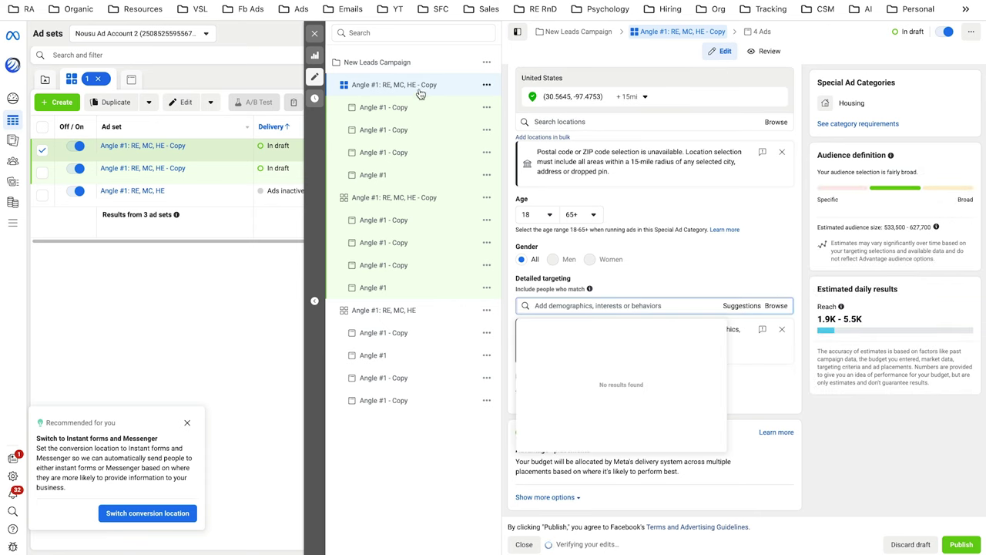
pyautogui.hotkey('ctrl', 'Tab')
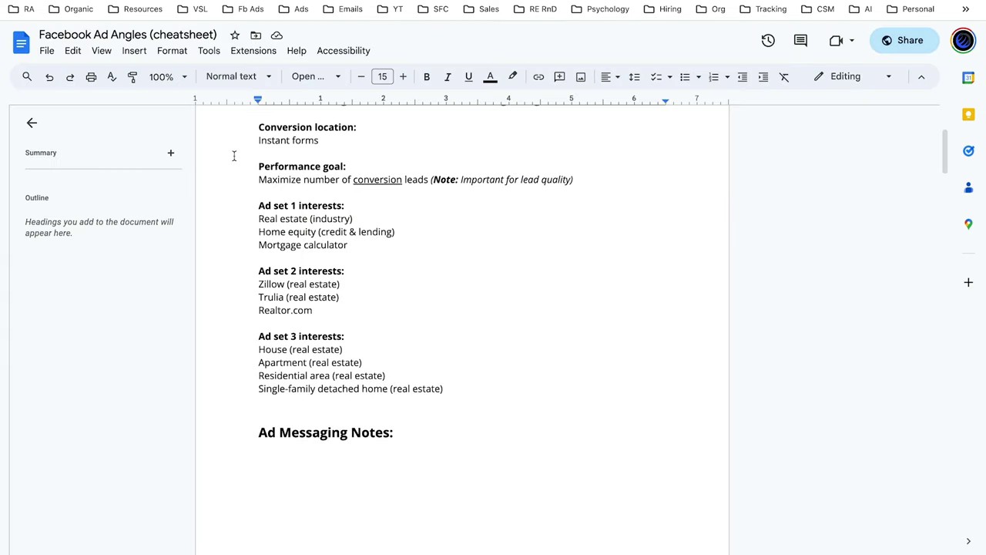
pyautogui.click(272, 270)
pyautogui.moveTo(284, 284); pyautogui.dragTo(239, 285)
pyautogui.hotkey('ctrl', 'c')
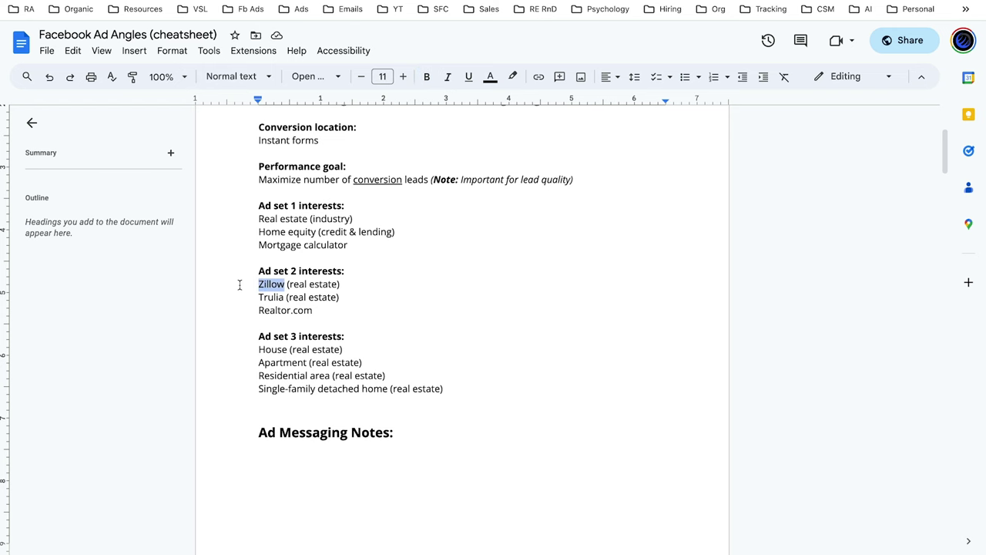
pyautogui.hotkey('ctrl', 'shift', 'Tab')
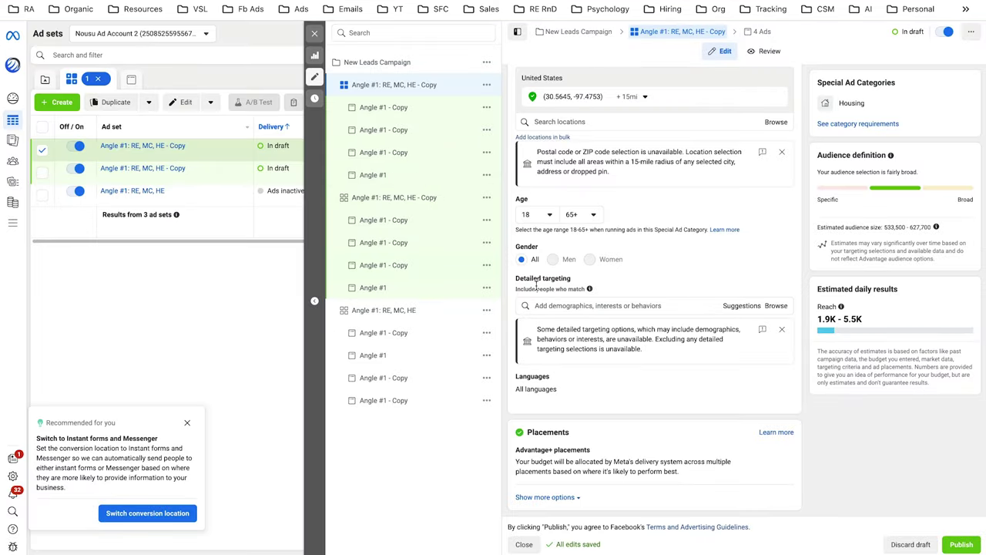
pyautogui.click(554, 305)
pyautogui.hotkey('ctrl', 'v')
pyautogui.click(582, 329)
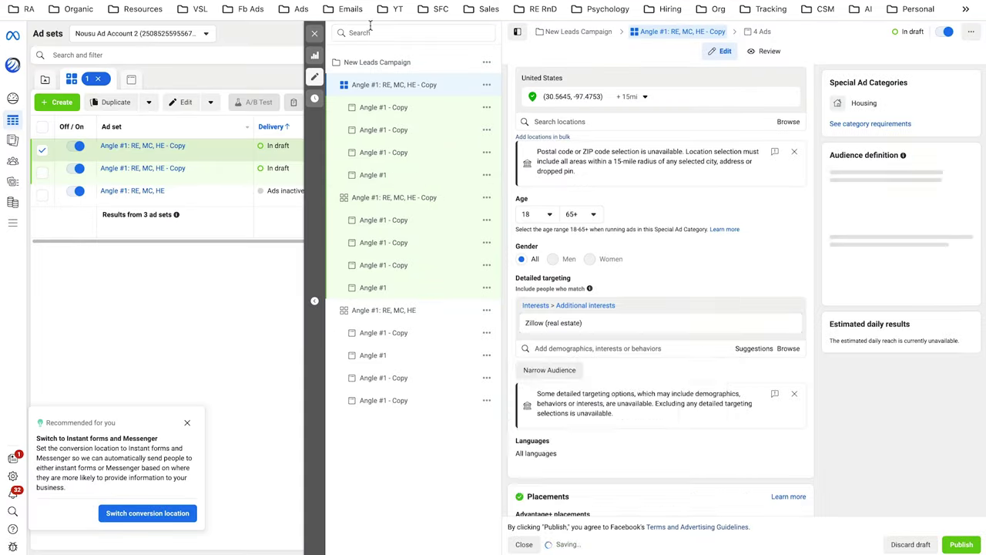
# - Copy Trulia from the cheatsheet's Ad set 2 interests and add Trulia (real estate) to the copy's detailed targeting
pyautogui.hotkey('ctrl', 'Tab')
pyautogui.moveTo(284, 297); pyautogui.dragTo(246, 301)
pyautogui.hotkey('ctrl', 'c')
pyautogui.hotkey('ctrl', 'shift', 'Tab')
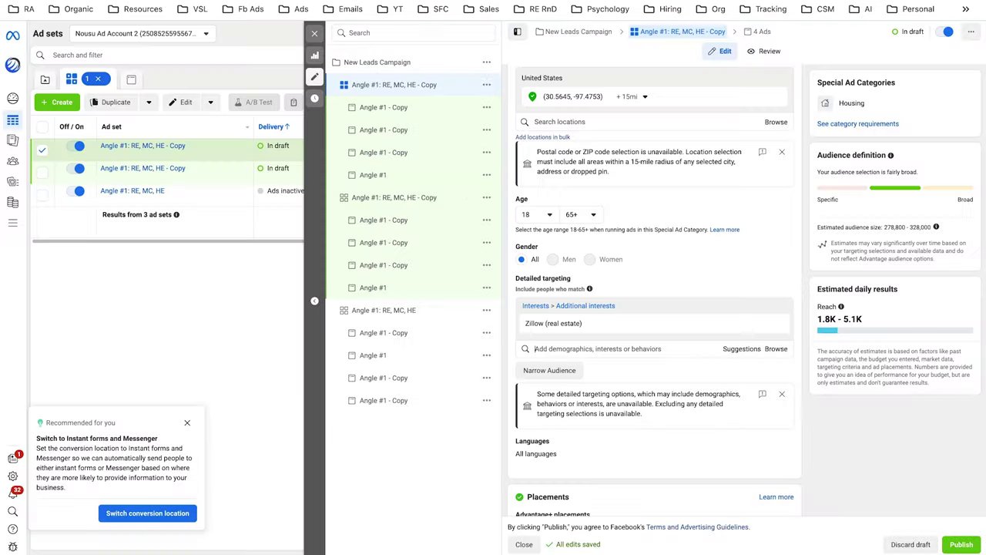
pyautogui.click(580, 348)
pyautogui.hotkey('ctrl', 'v')
pyautogui.click(577, 373)
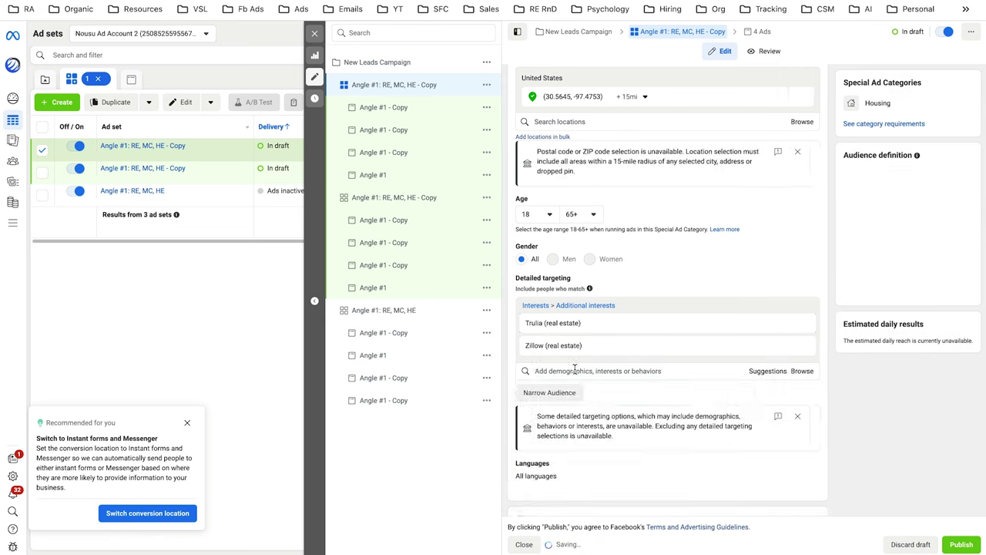
# - Copy Realtor.com from the cheatsheet's Ad set 2 interests and add realtor.com (real estate) to the ad set copy's detailed targeting
pyautogui.hotkey('ctrl', 'Tab')
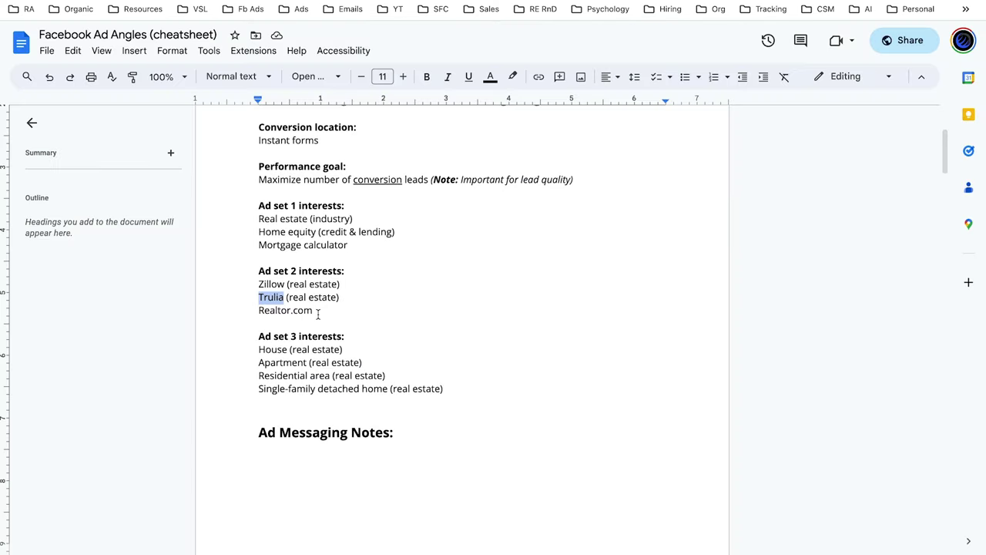
pyautogui.moveTo(316, 312); pyautogui.dragTo(242, 313)
pyautogui.hotkey('ctrl', 'c')
pyautogui.hotkey('ctrl', 'shift', 'Tab')
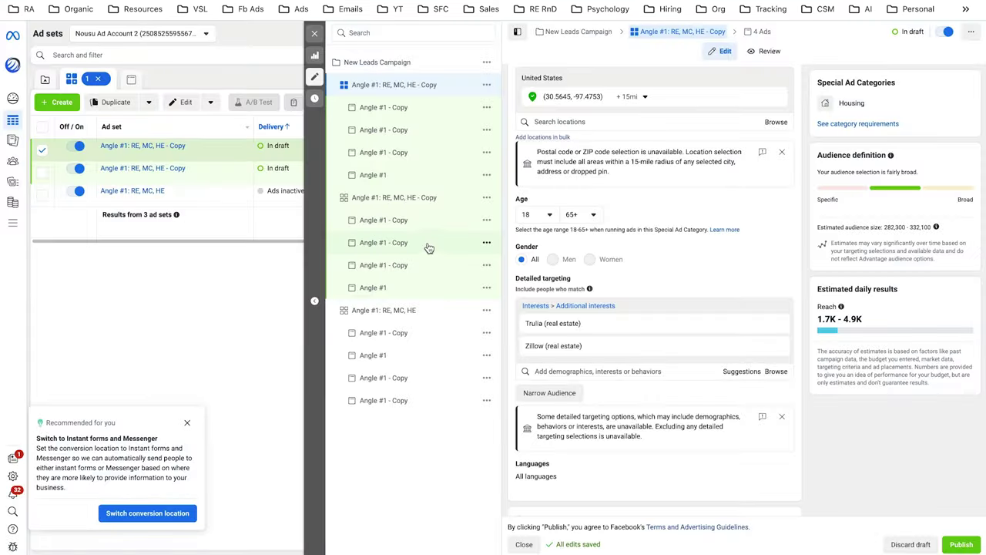
pyautogui.click(582, 372)
pyautogui.hotkey('ctrl', 'v')
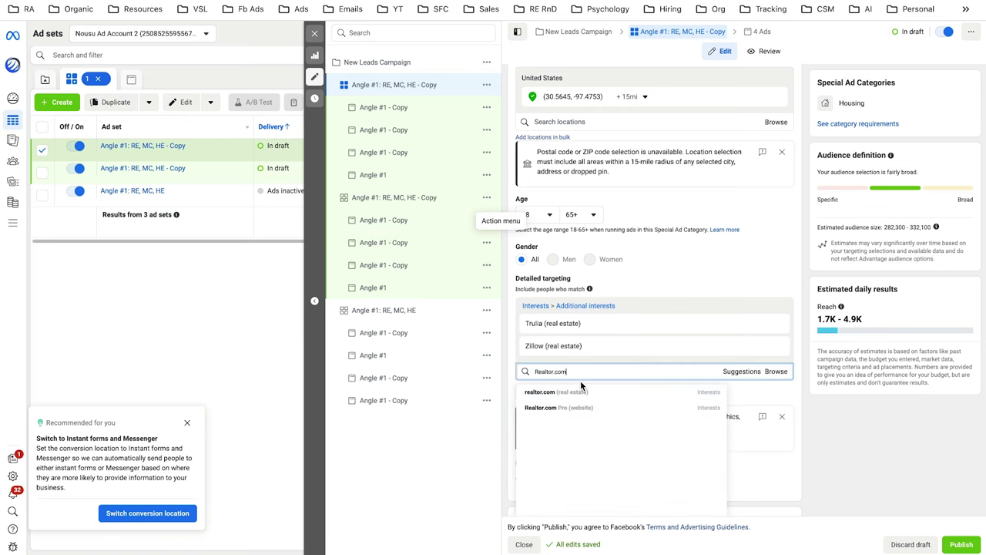
pyautogui.click(582, 392)
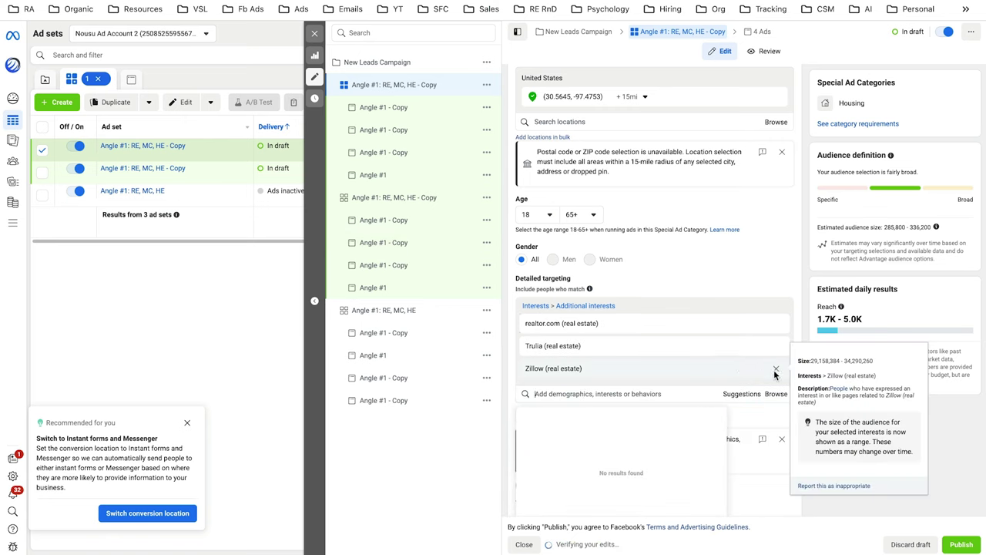
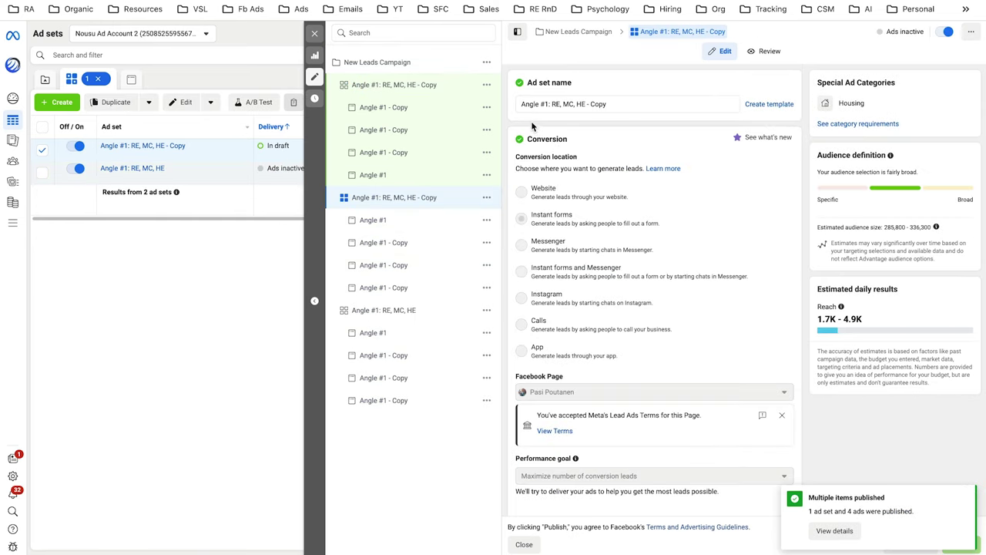
# - Rename the ad set as Angle #1: Zil, Trul, Realtor.com, publish the change and close the editor
pyautogui.moveTo(613, 103); pyautogui.dragTo(550, 103)
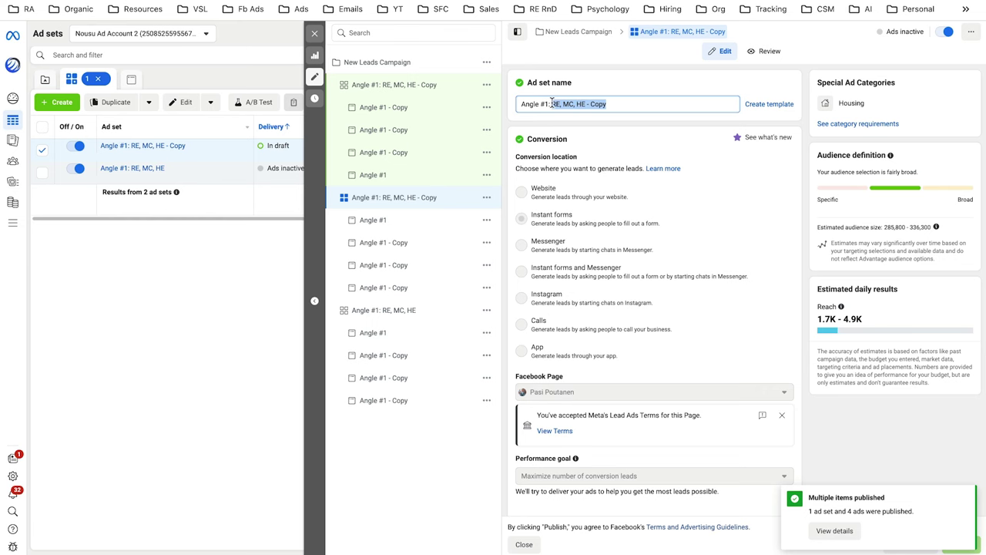
pyautogui.write('T')
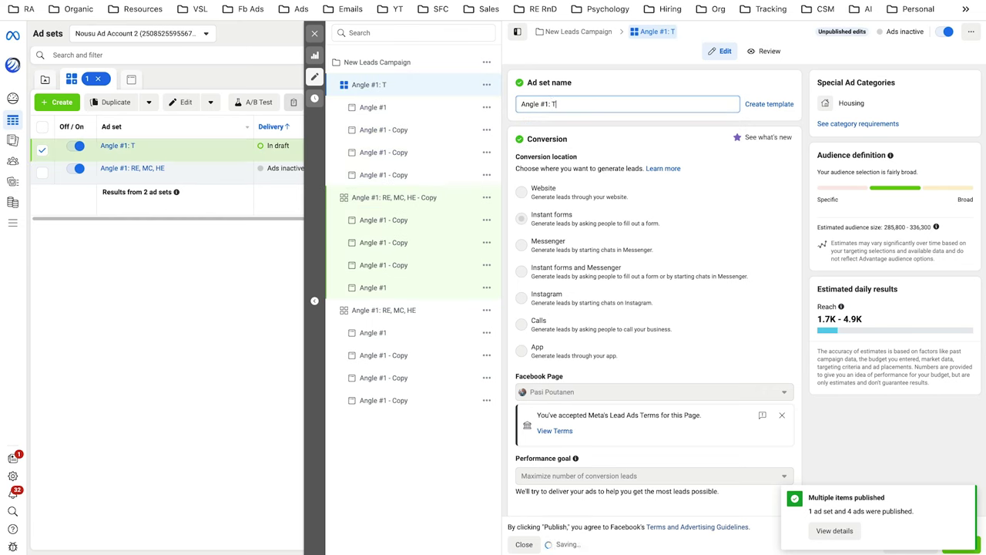
pyautogui.hotkey('ctrl', 'Tab')
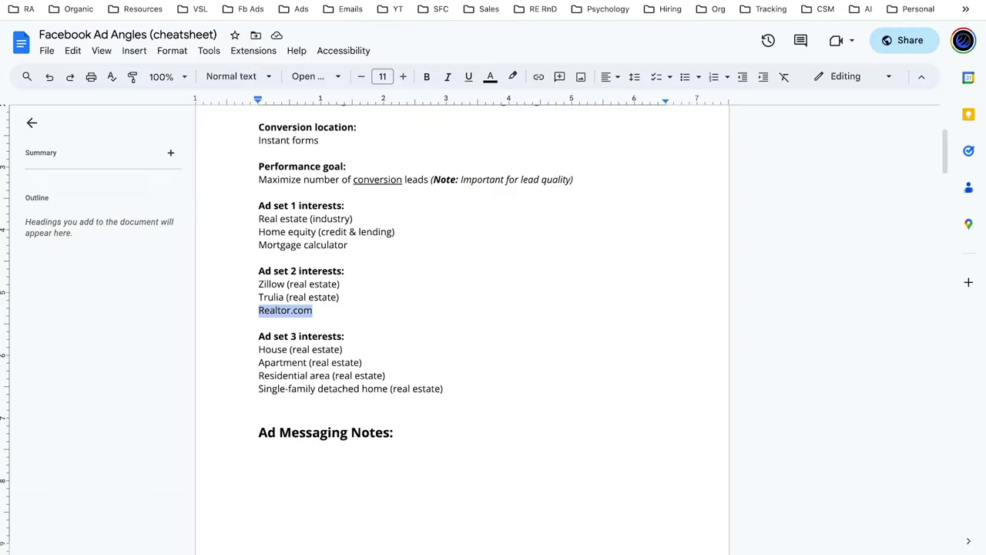
pyautogui.hotkey('ctrl', 'shift', 'Tab')
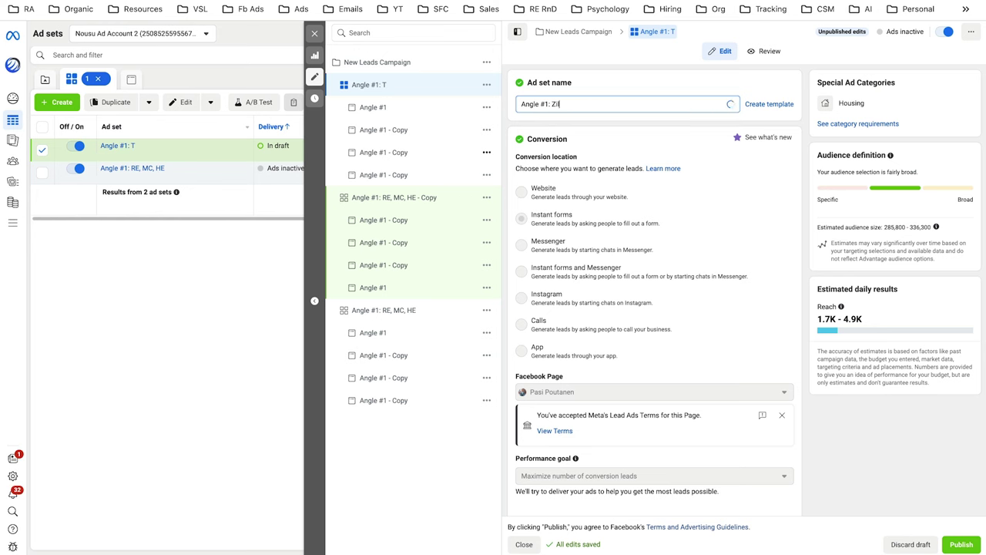
pyautogui.hotkey('ctrl', 'Tab')
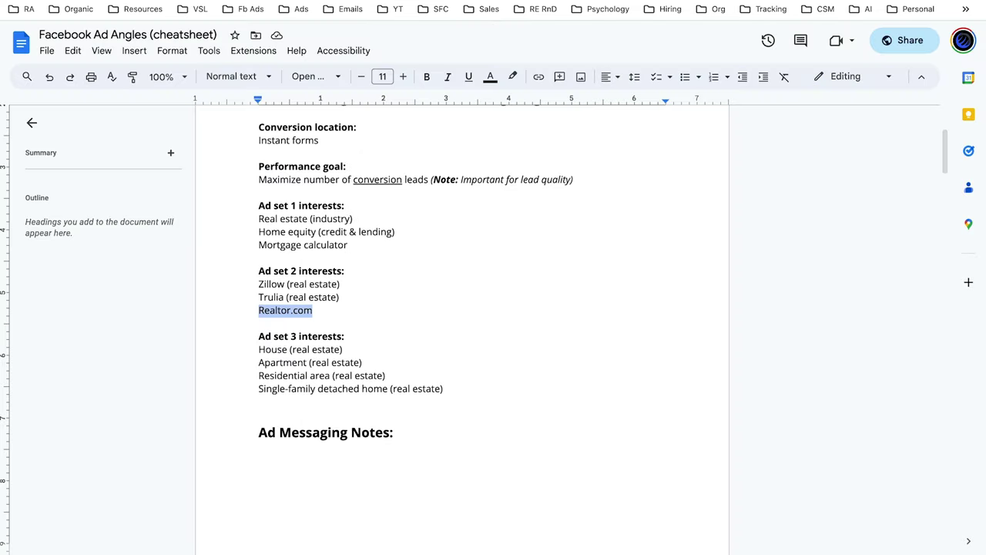
pyautogui.hotkey('ctrl', 'shift', 'Tab')
pyautogui.write('Trul, ')
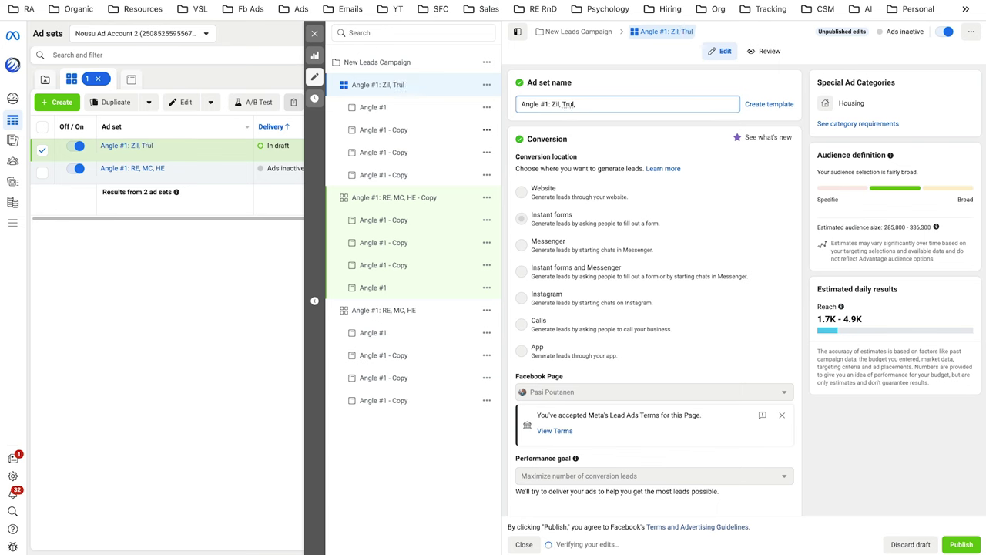
pyautogui.write('eR')
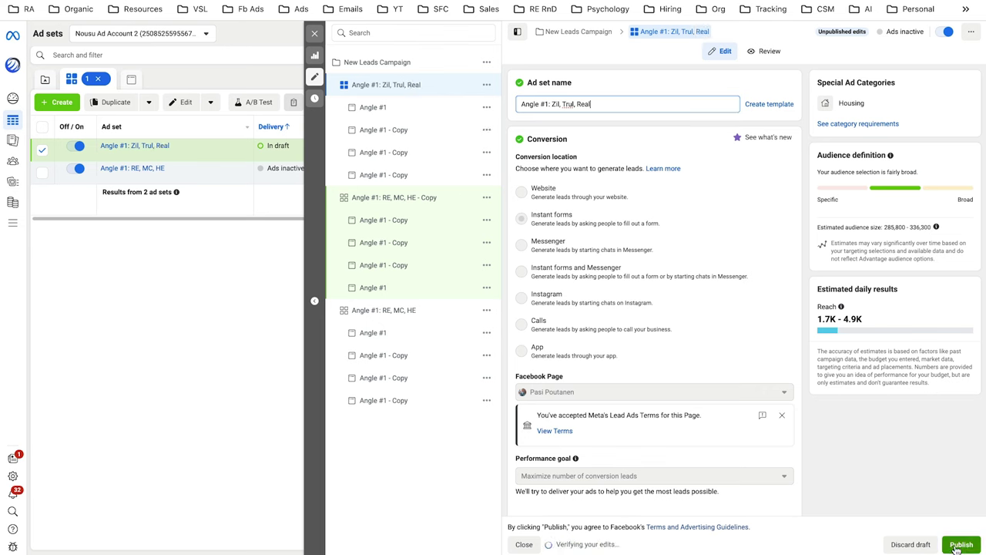
pyautogui.write('ealtor.com')
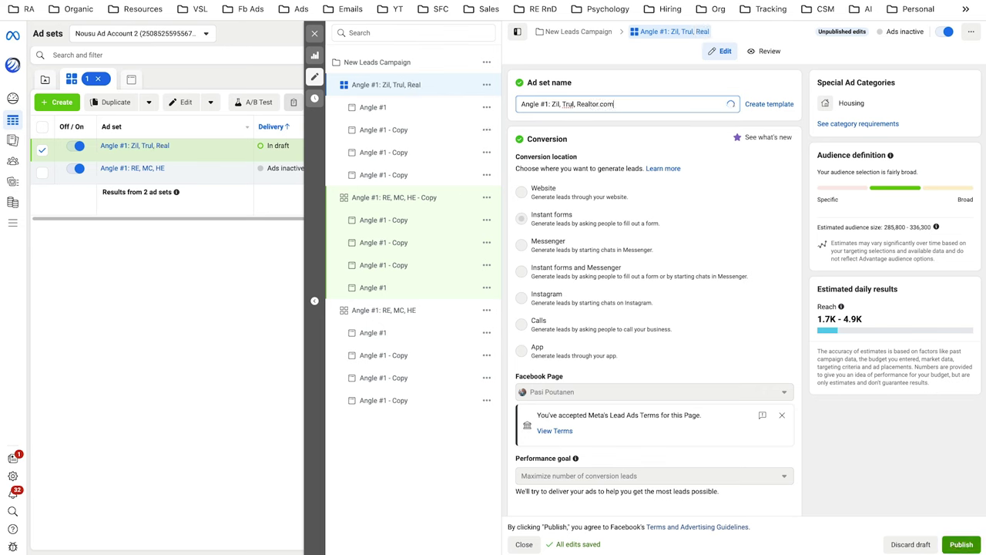
pyautogui.click(960, 545)
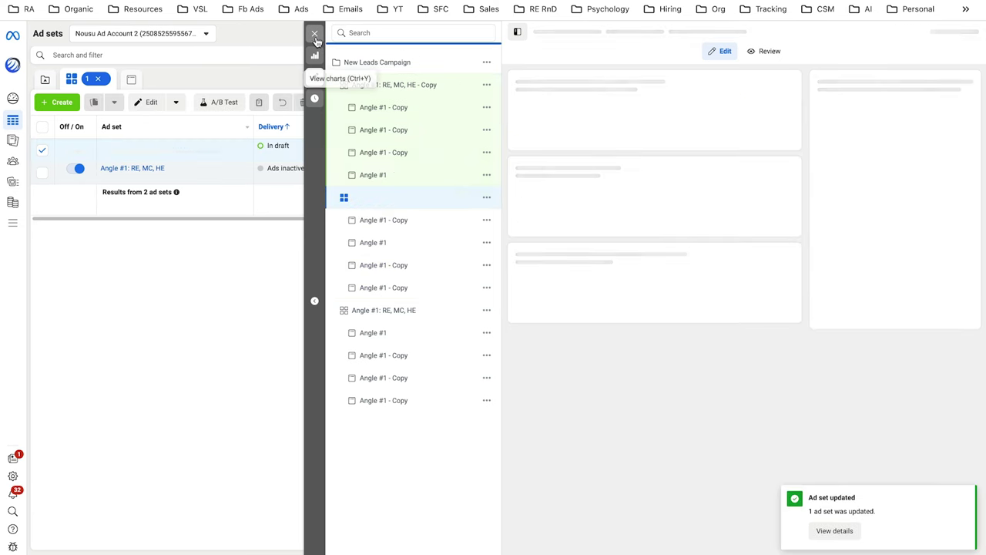
pyautogui.click(315, 34)
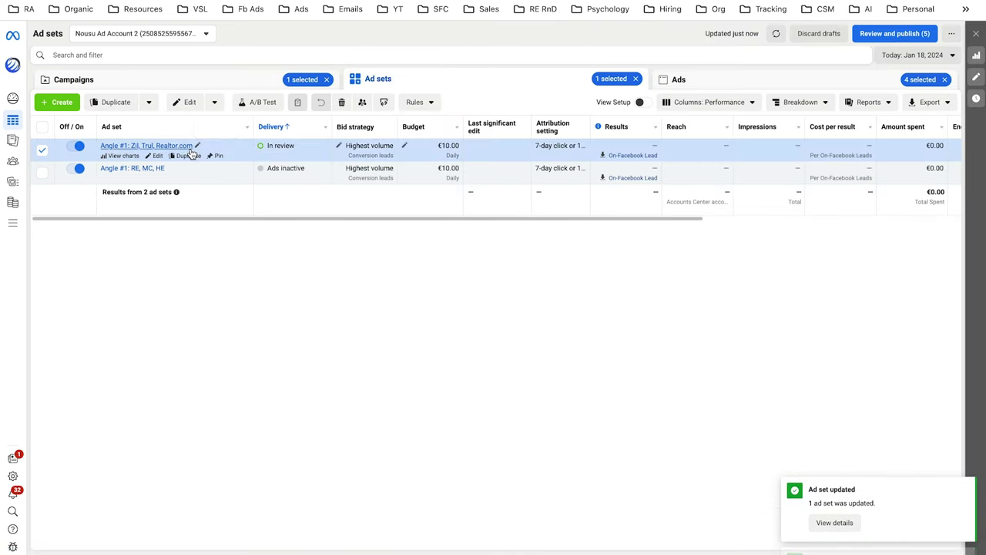
# - Open the remaining draft ad set copy in New Leads Campaign and remove its Home equity, Mortgage calculator and Real estate interests
pyautogui.click(272, 86)
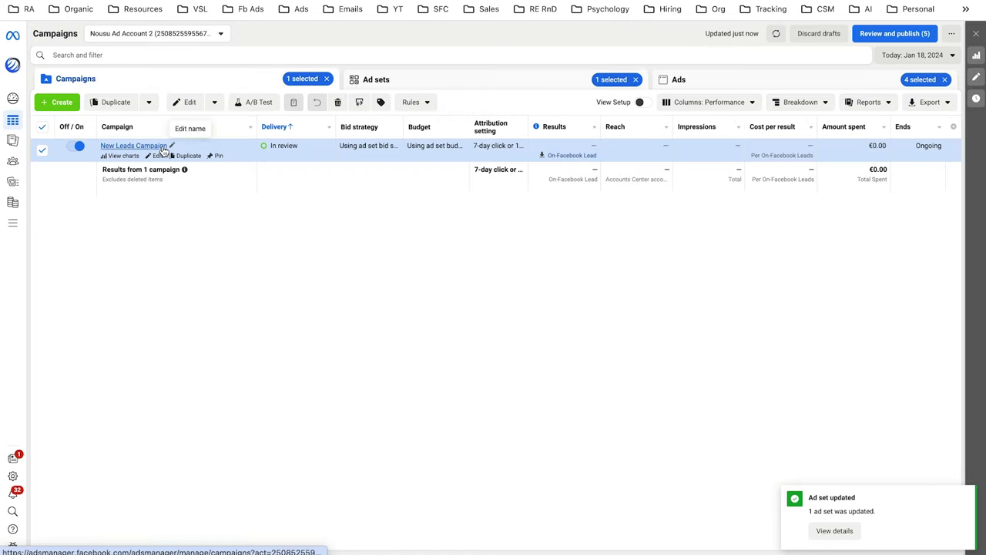
pyautogui.click(163, 146)
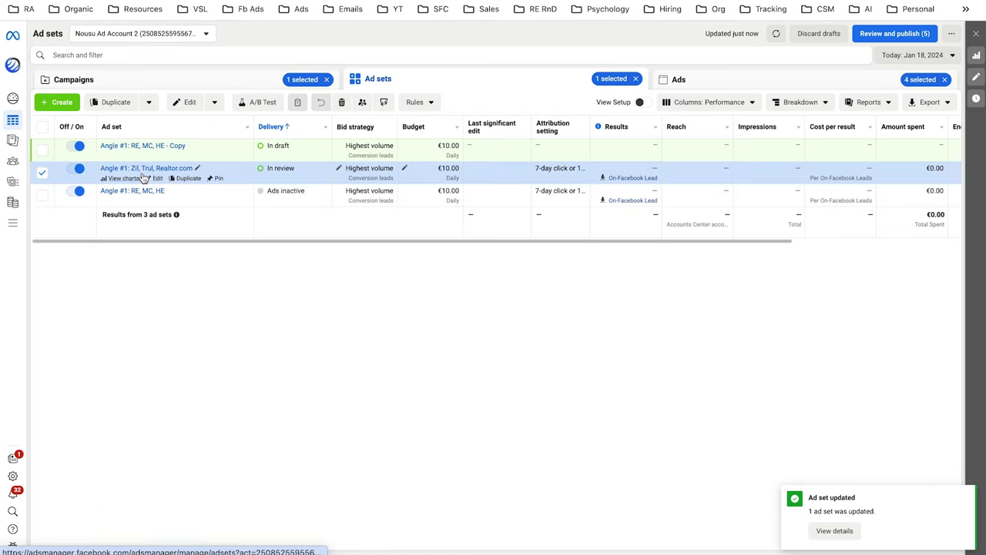
pyautogui.click(157, 157)
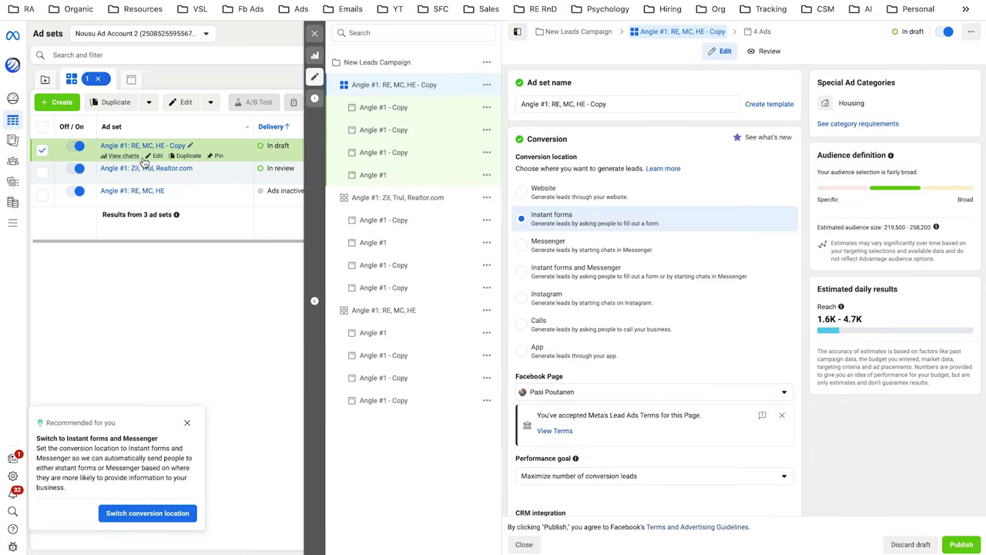
pyautogui.scroll(-5, 683, 399)
pyautogui.scroll(-10, 682, 398)
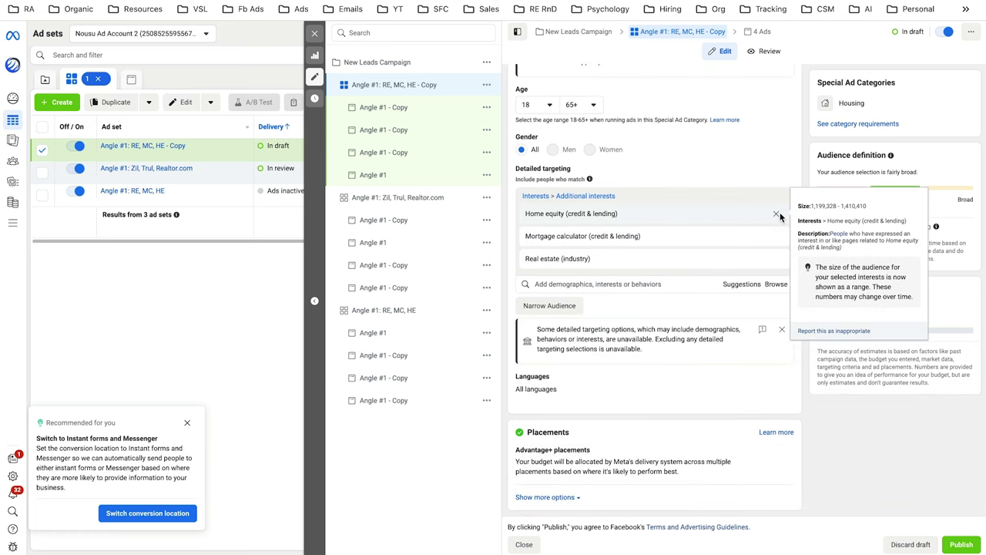
pyautogui.click(776, 215)
pyautogui.click(776, 237)
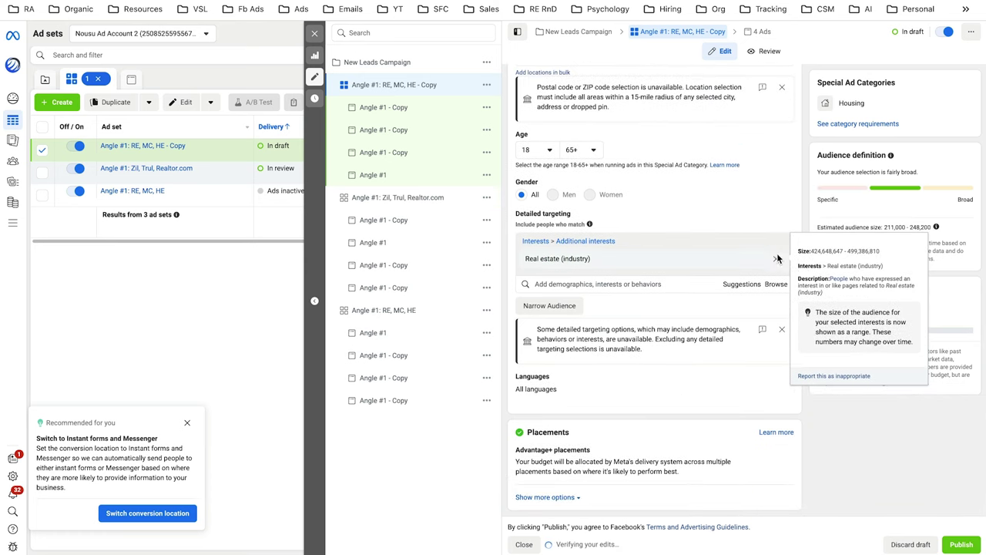
pyautogui.click(778, 258)
# - Copy House from the cheatsheet's Ad set 3 interests and add House (real estate) to the draft copy's detailed targeting
pyautogui.click(624, 306)
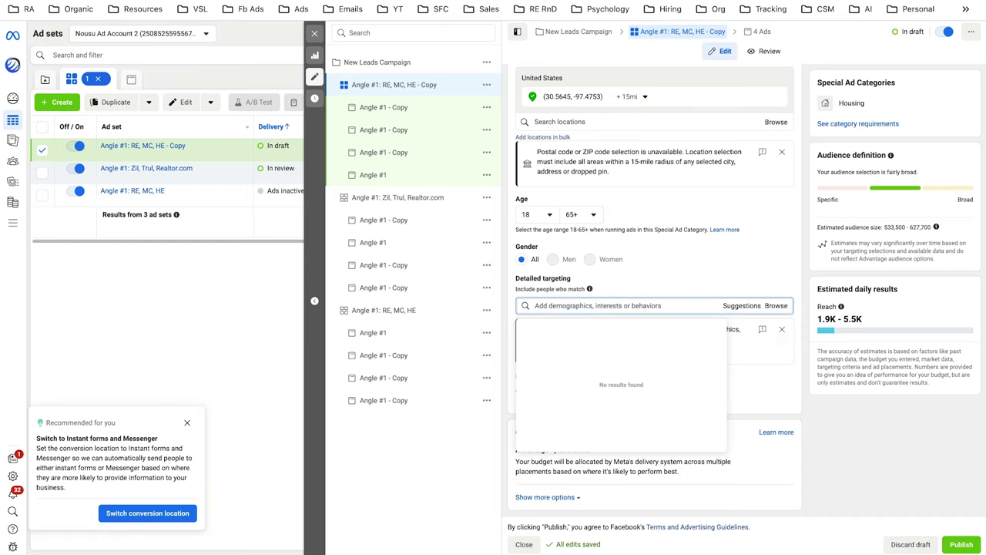
pyautogui.hotkey('alt', 'Tab')
pyautogui.scroll(-1, 304, 288)
pyautogui.moveTo(288, 307); pyautogui.dragTo(243, 307)
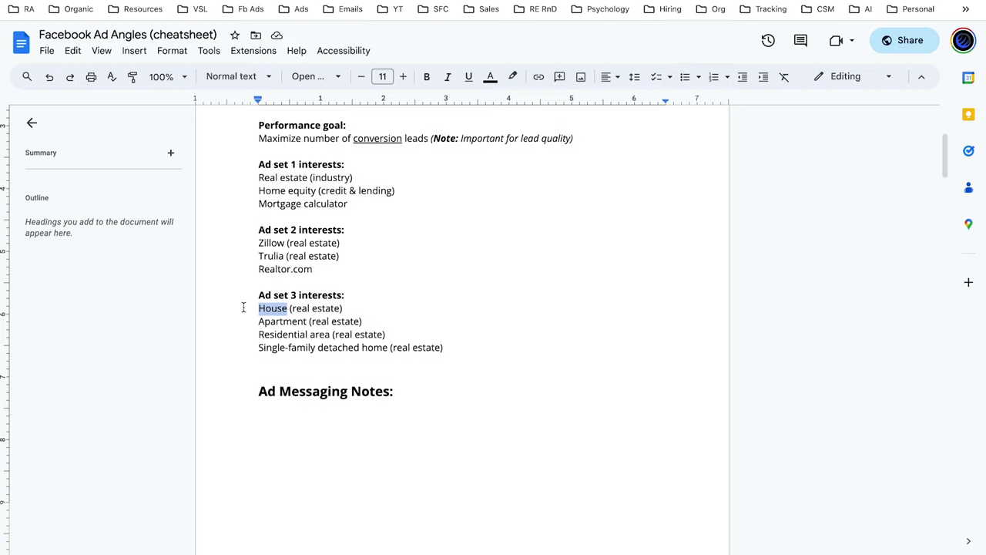
pyautogui.hotkey('ctrl', 'c')
pyautogui.hotkey('alt', 'Tab')
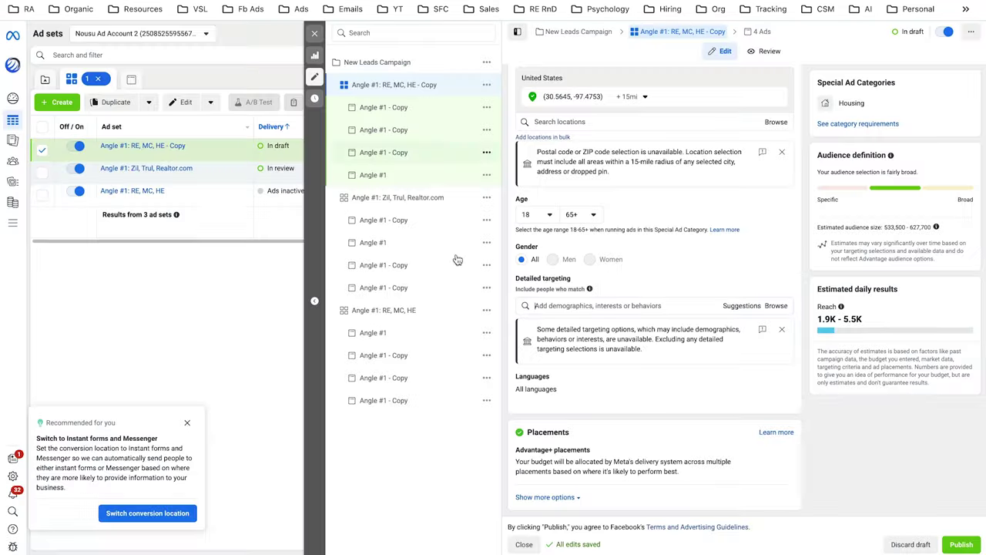
pyautogui.click(599, 304)
pyautogui.hotkey('ctrl', 'v')
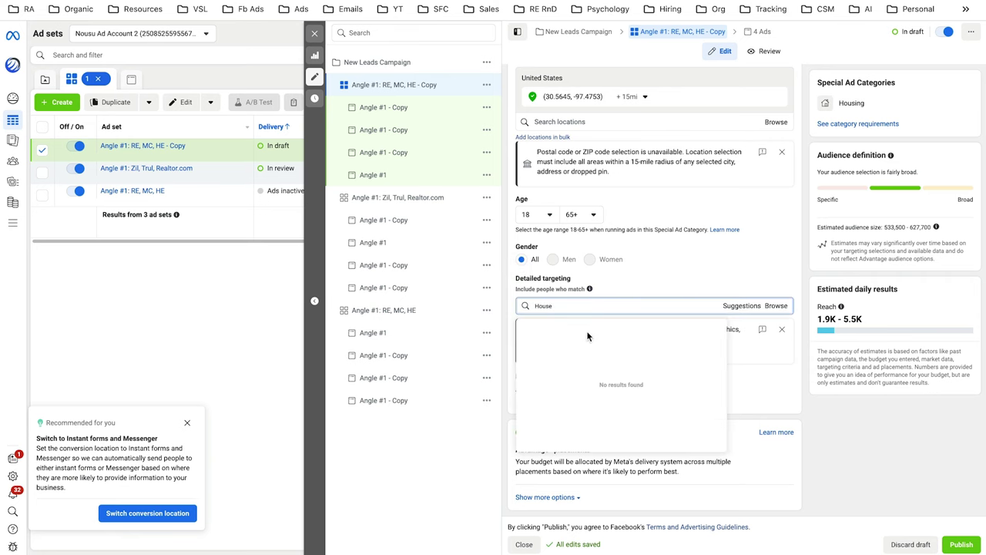
pyautogui.click(586, 328)
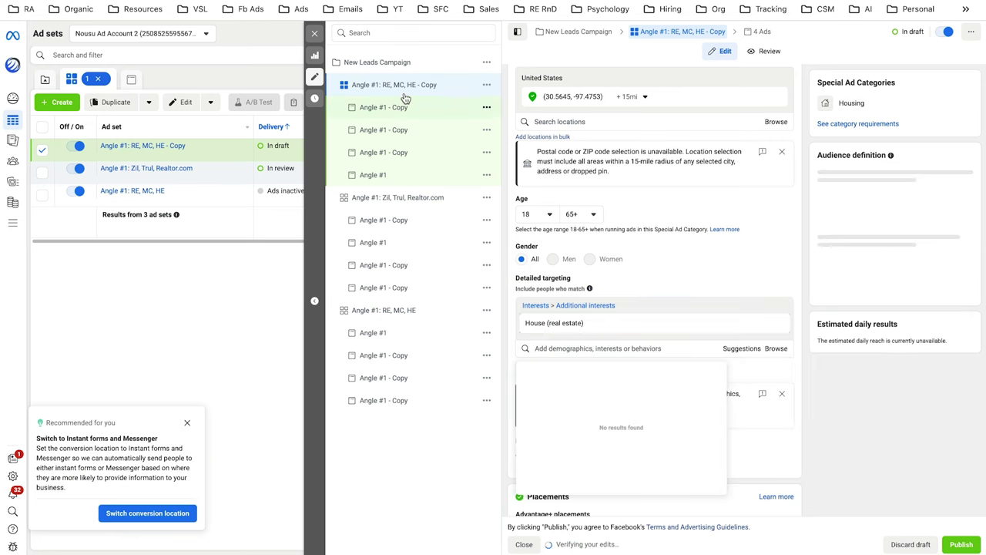
# - Copy Apartment from the cheatsheet's Ad set 3 interests and add Apartment (real estate) to the draft copy's detailed targeting
pyautogui.hotkey('alt', 'Tab')
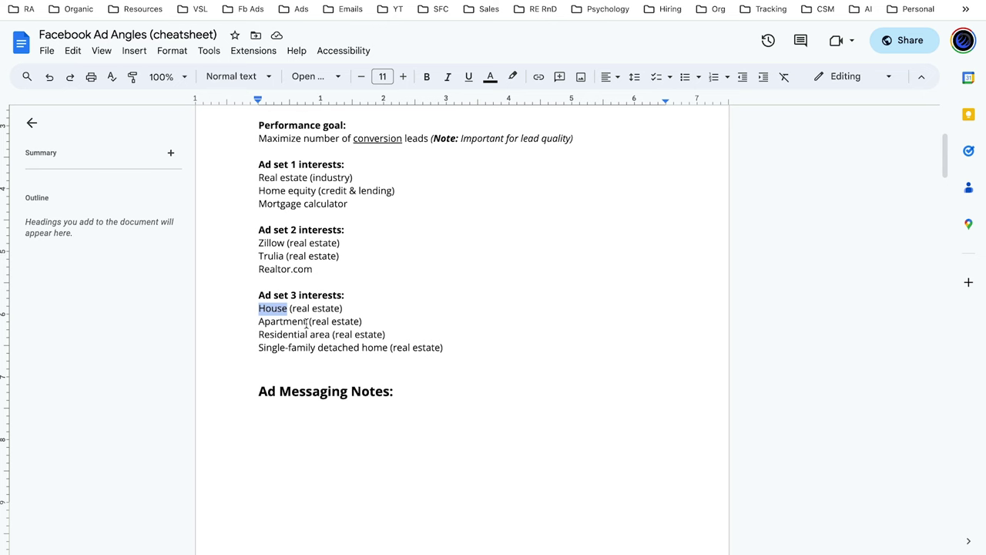
pyautogui.moveTo(307, 322); pyautogui.dragTo(228, 322)
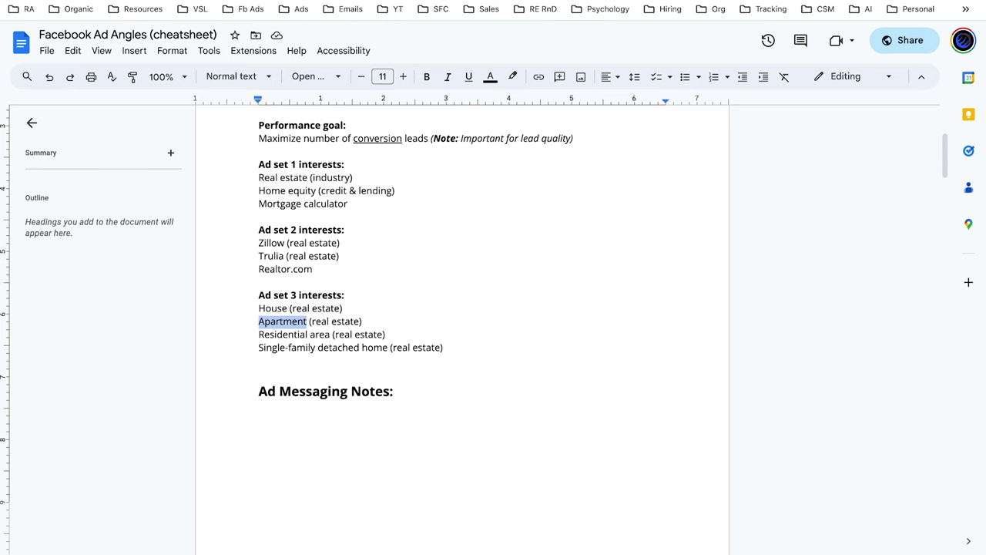
pyautogui.hotkey('ctrl', 'c')
pyautogui.hotkey('alt', 'Tab')
pyautogui.click(609, 349)
pyautogui.hotkey('ctrl', 'v')
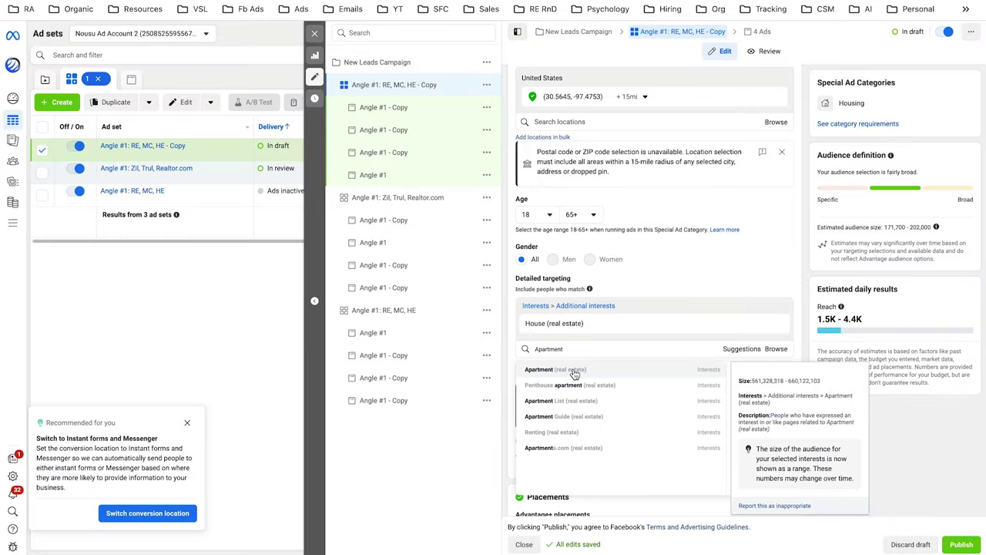
pyautogui.click(574, 373)
# - Copy Residential area from the cheatsheet's Ad set 3 interests and add Residential area (real estate) to the draft copy's detailed targeting
pyautogui.hotkey('alt', 'Tab')
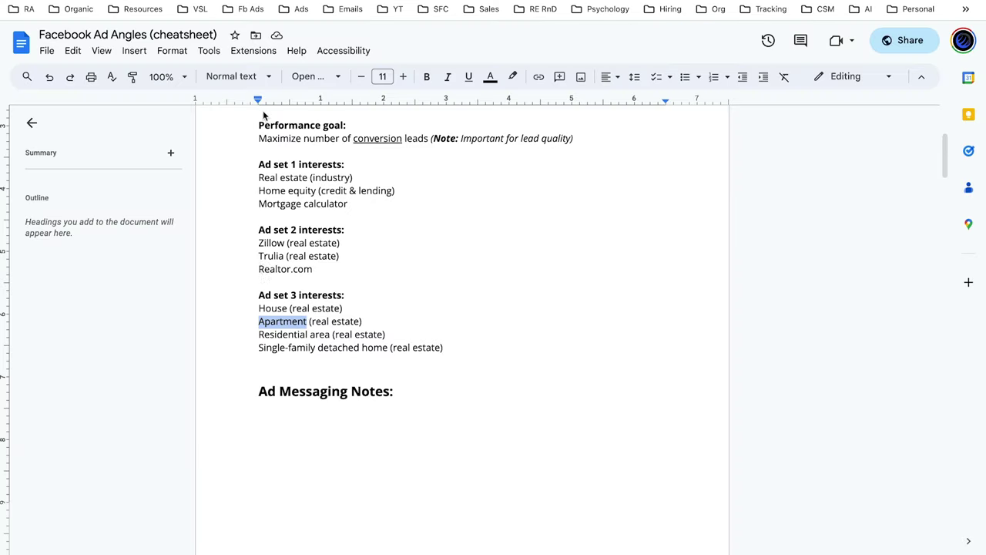
pyautogui.click(327, 353)
pyautogui.moveTo(330, 334); pyautogui.dragTo(242, 334)
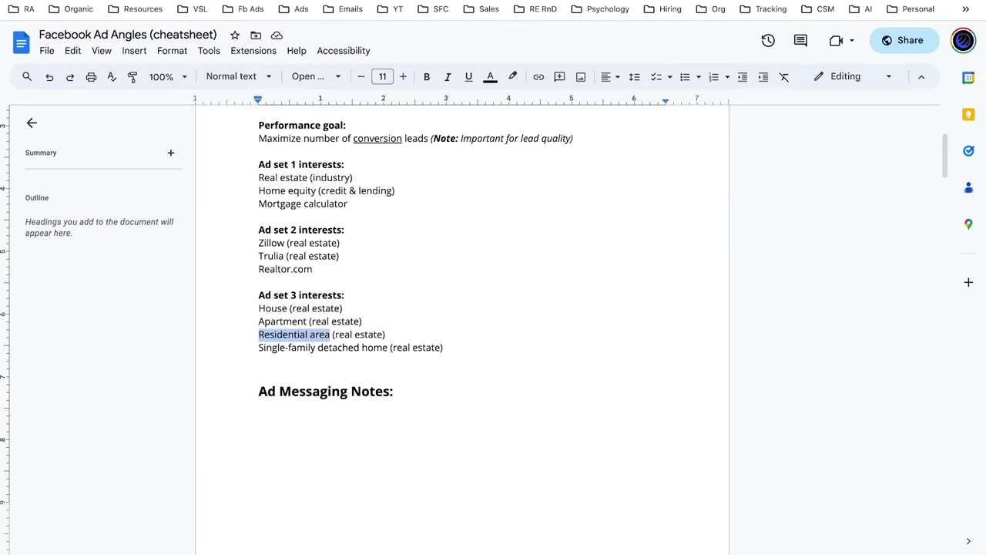
pyautogui.hotkey('ctrl', 'c')
pyautogui.hotkey('alt', 'Tab')
pyautogui.click(601, 372)
pyautogui.hotkey('ctrl', 'v')
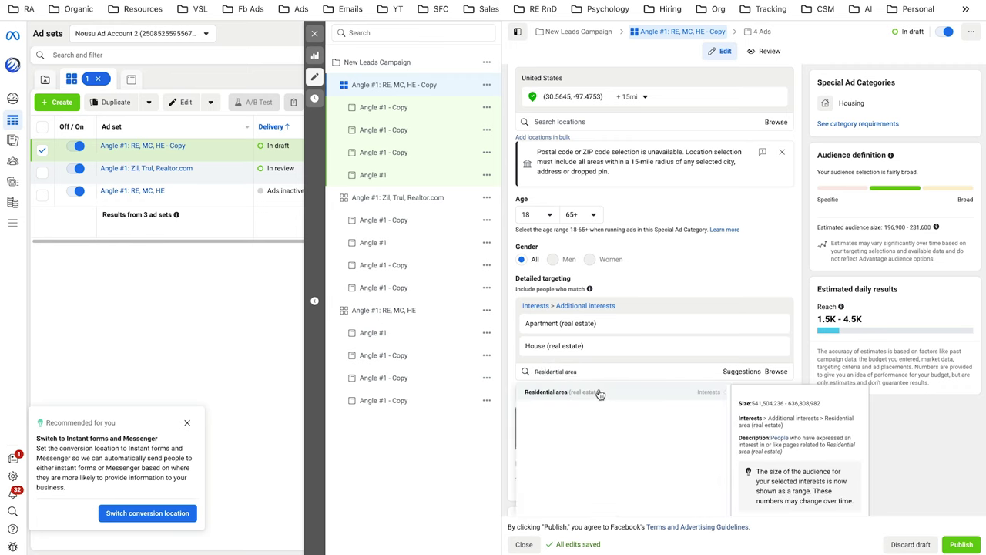
pyautogui.click(600, 394)
# - Copy Single-family detached home from the cheatsheet's Ad set 3 interests and add the matching real estate interest to the draft copy's detailed targeting
pyautogui.hotkey('alt', 'Tab')
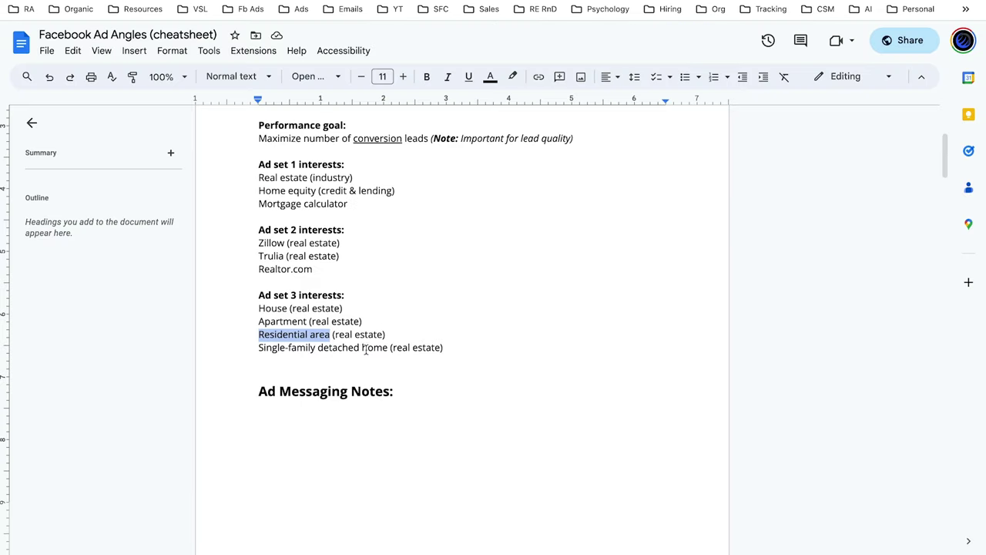
pyautogui.moveTo(387, 348); pyautogui.dragTo(219, 347)
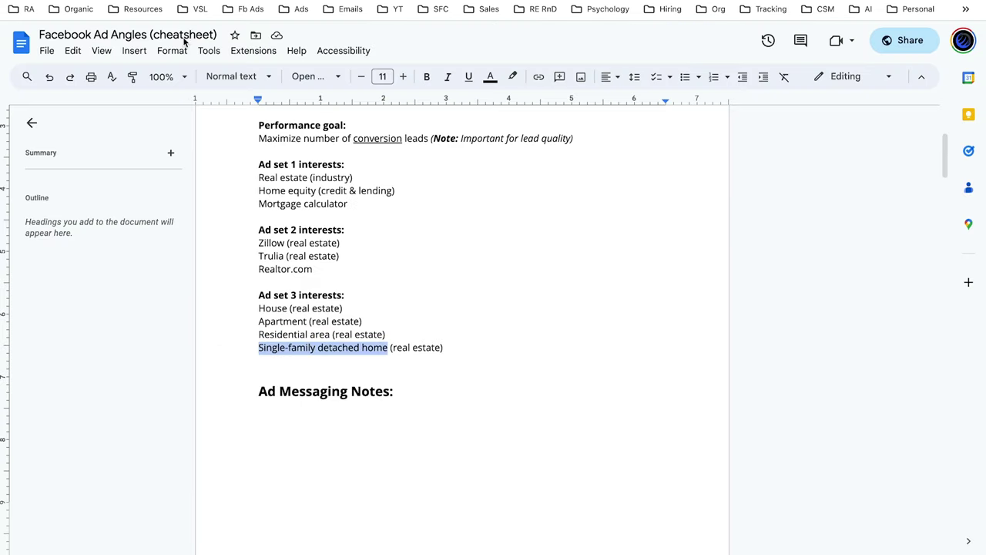
pyautogui.hotkey('ctrl', 'c')
pyautogui.hotkey('alt', 'Tab')
pyautogui.hotkey('ctrl', 'v')
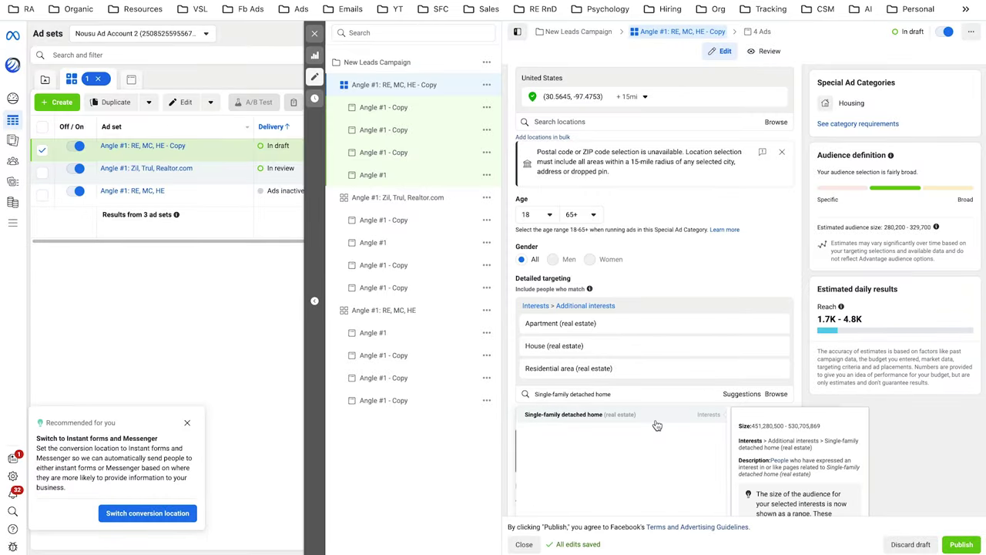
pyautogui.click(659, 420)
pyautogui.scroll(5, 667, 153)
pyautogui.scroll(10, 667, 152)
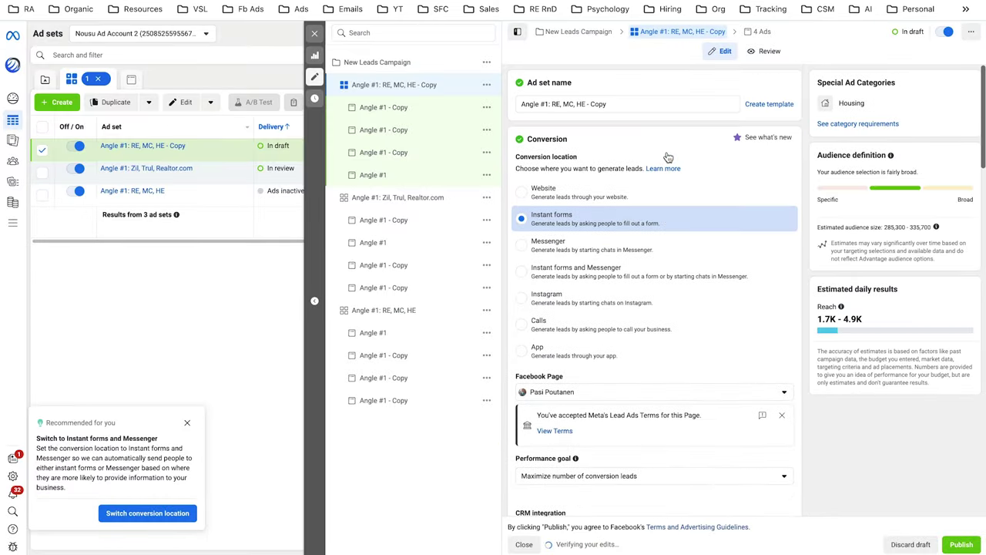
# - Rename the draft ad set copy as Angle #1: House, Apt, Res, SFDH, following the cheatsheet's Ad set 3 interests
pyautogui.moveTo(624, 106); pyautogui.dragTo(556, 104)
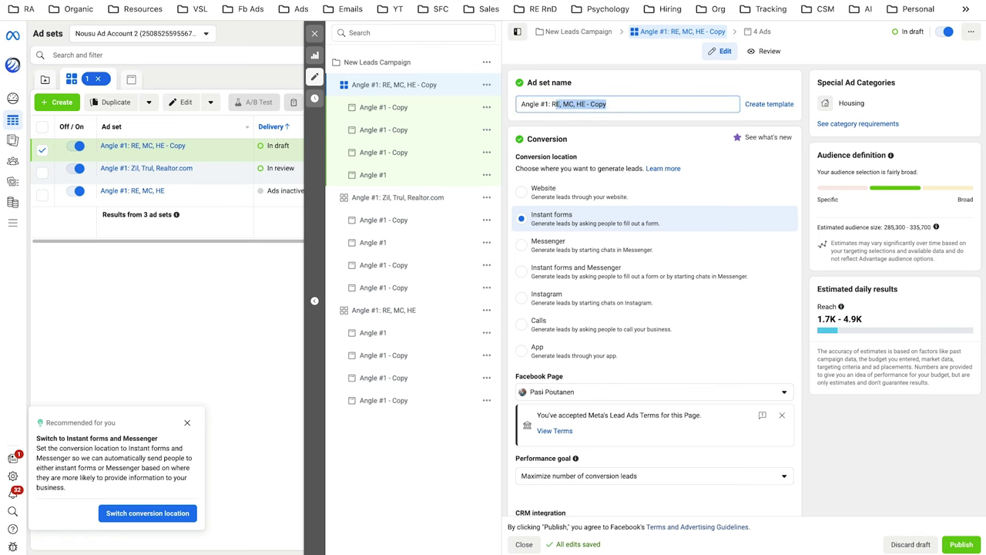
pyautogui.press('BackSpace')
pyautogui.press('BackSpace')
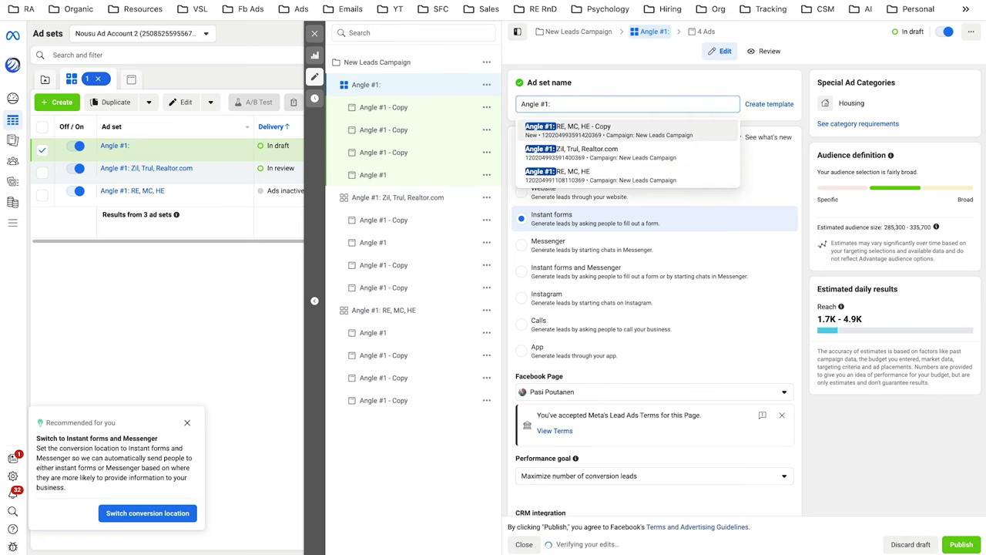
pyautogui.hotkey('ctrl', 'Tab')
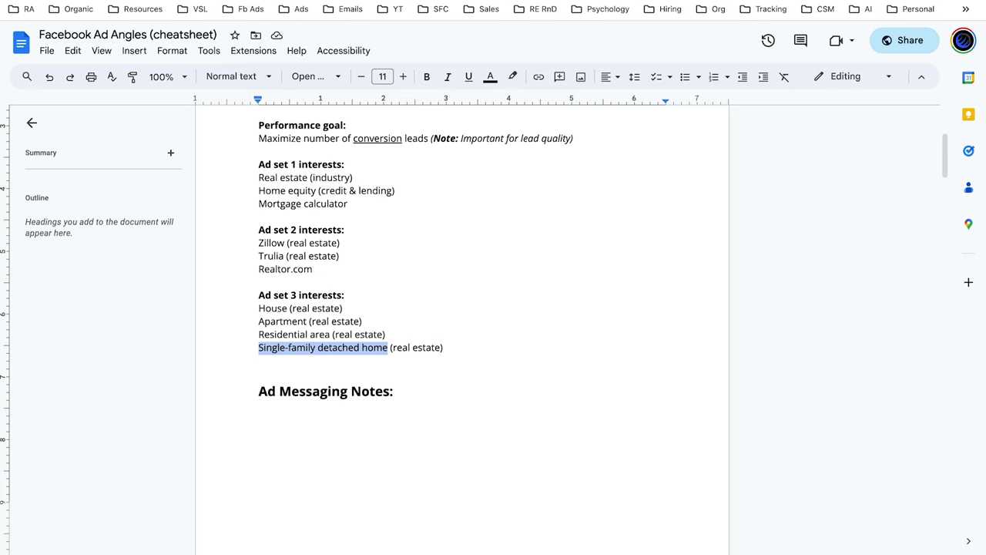
pyautogui.hotkey('ctrl', 'shift', 'Tab')
pyautogui.write('Ho')
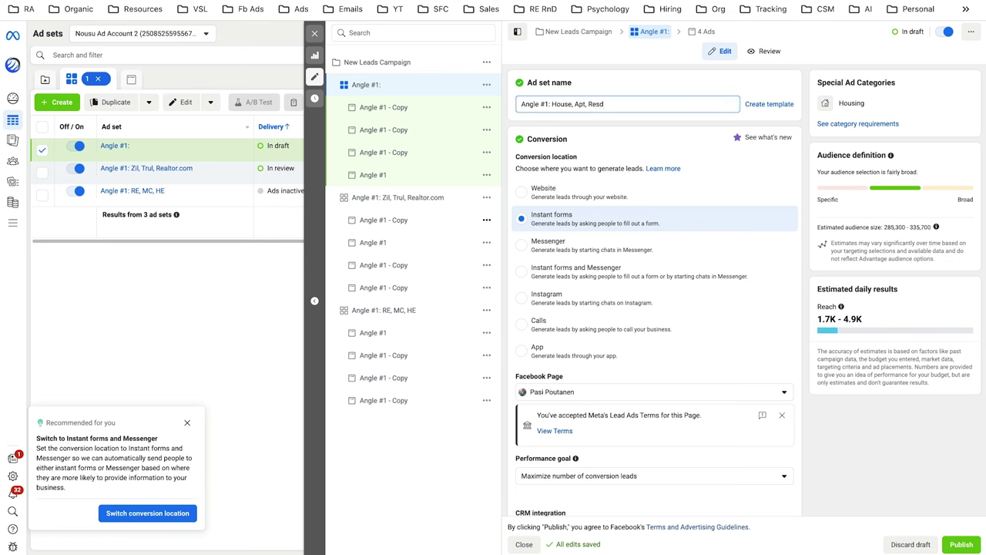
pyautogui.write('use, Apt, Resd')
pyautogui.press('BackSpace')
pyautogui.write(', Sf')
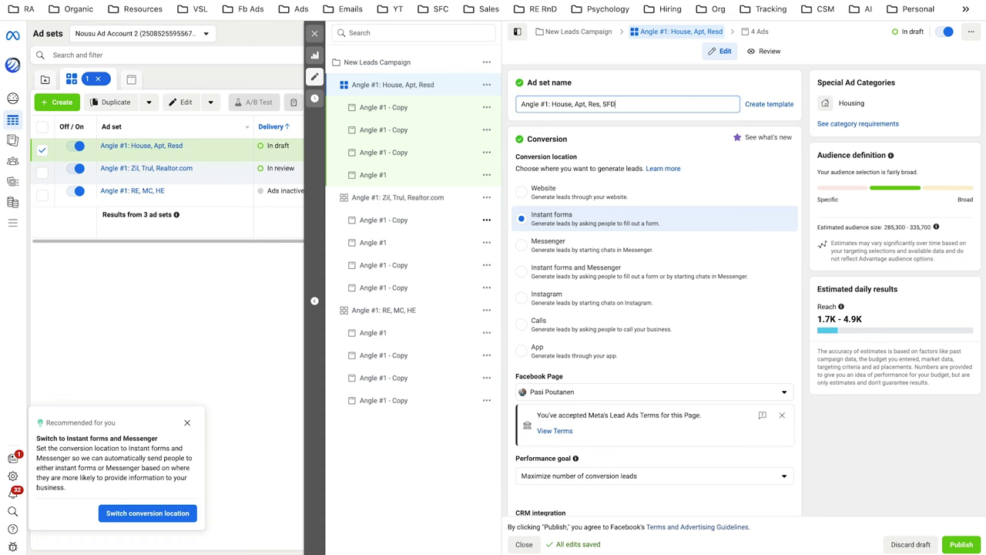
# - Publish the House, Apt, Res, SFDH ad set with its ads and return to the ad set list with nothing selected
pyautogui.click(961, 544)
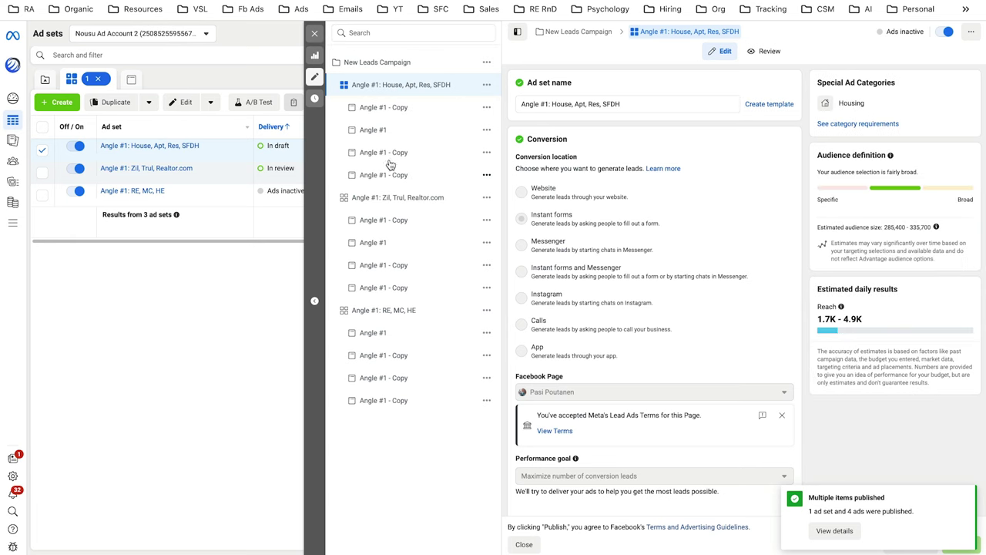
pyautogui.click(314, 34)
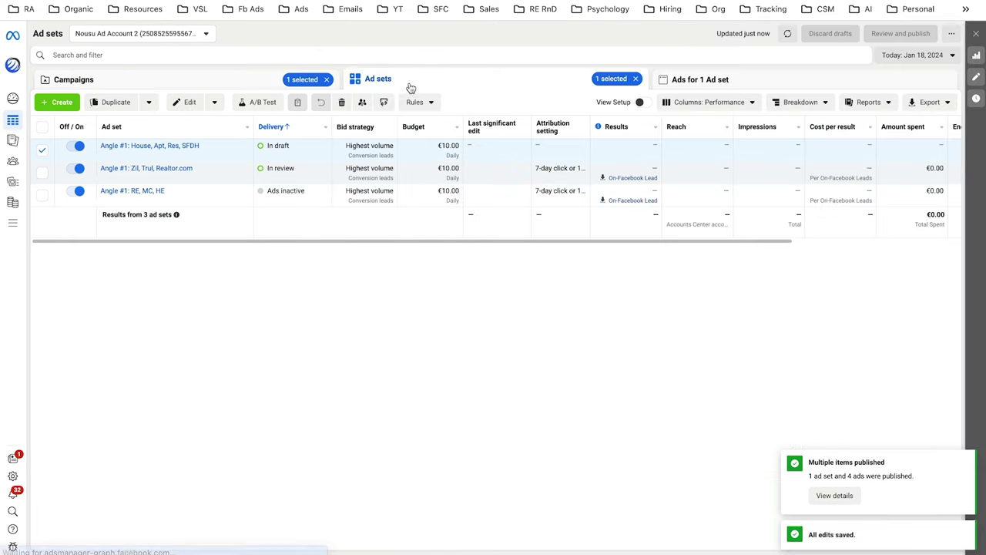
pyautogui.click(273, 81)
pyautogui.click(137, 146)
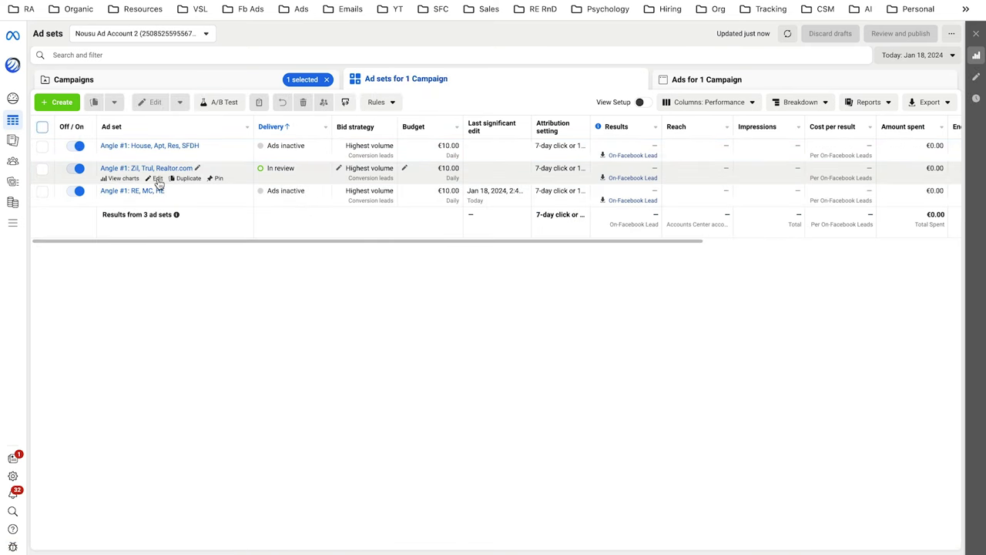
# - Duplicate all three Angle #1 ad sets once into the existing New Leads Campaign
pyautogui.hotkey('ctrl', 'Tab')
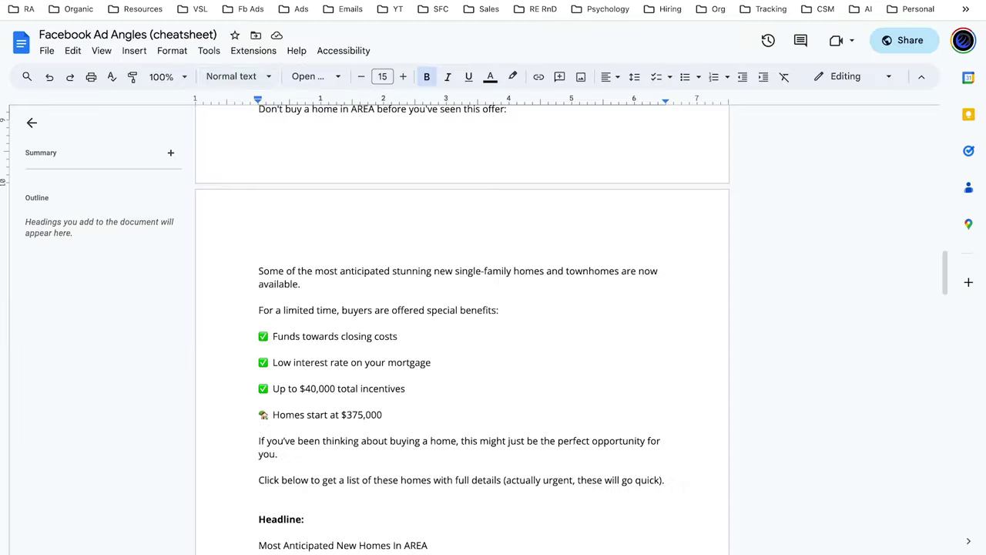
pyautogui.hotkey('ctrl', 'shift', 'Tab')
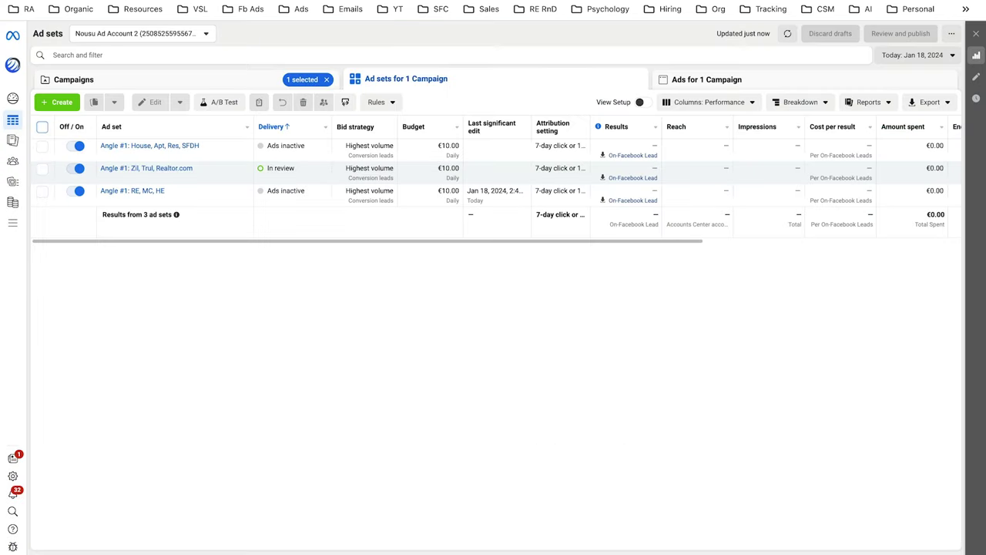
pyautogui.click(43, 128)
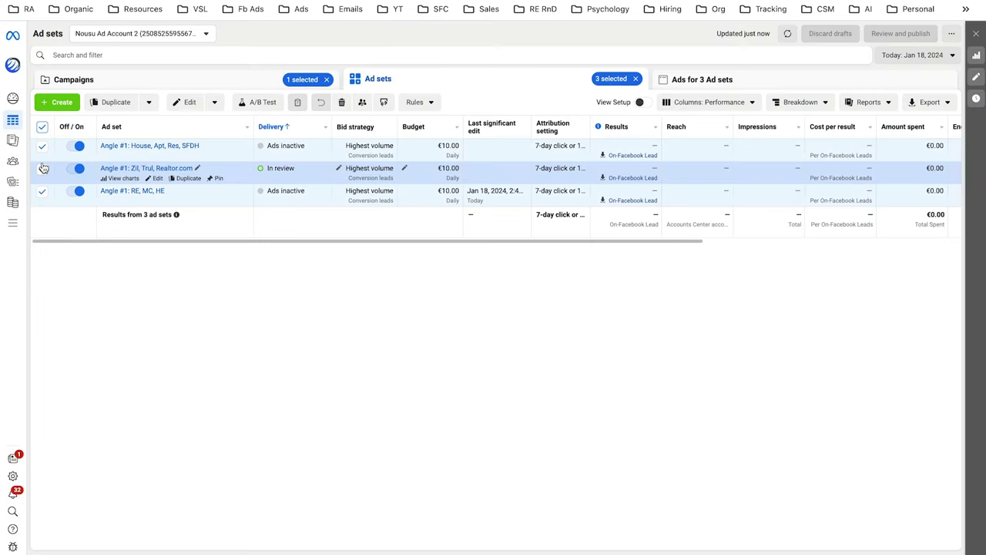
pyautogui.click(112, 105)
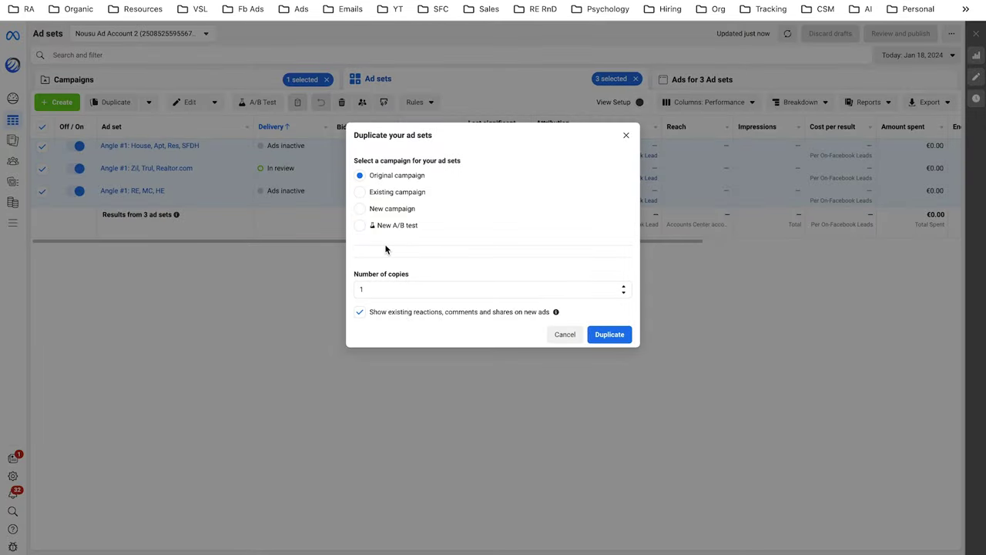
pyautogui.click(395, 193)
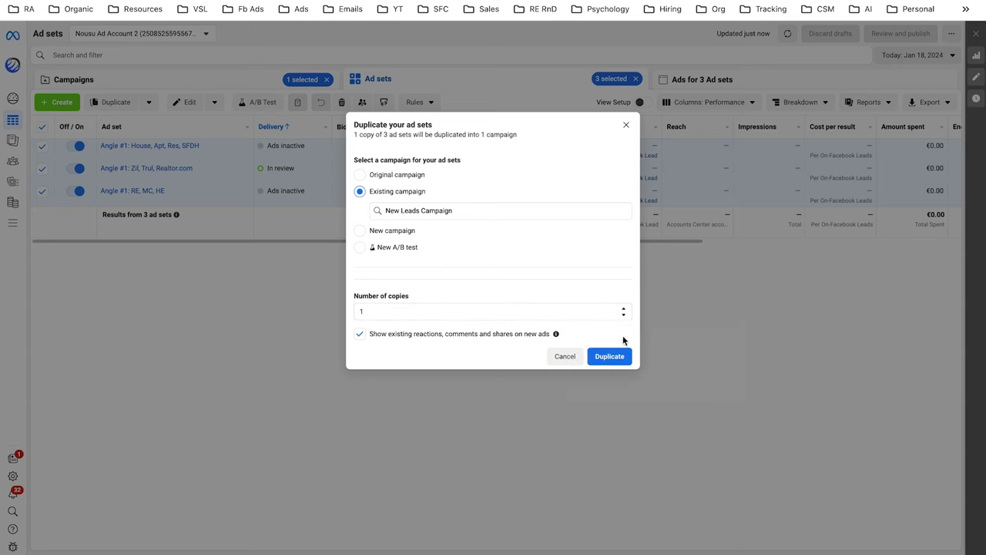
pyautogui.click(609, 357)
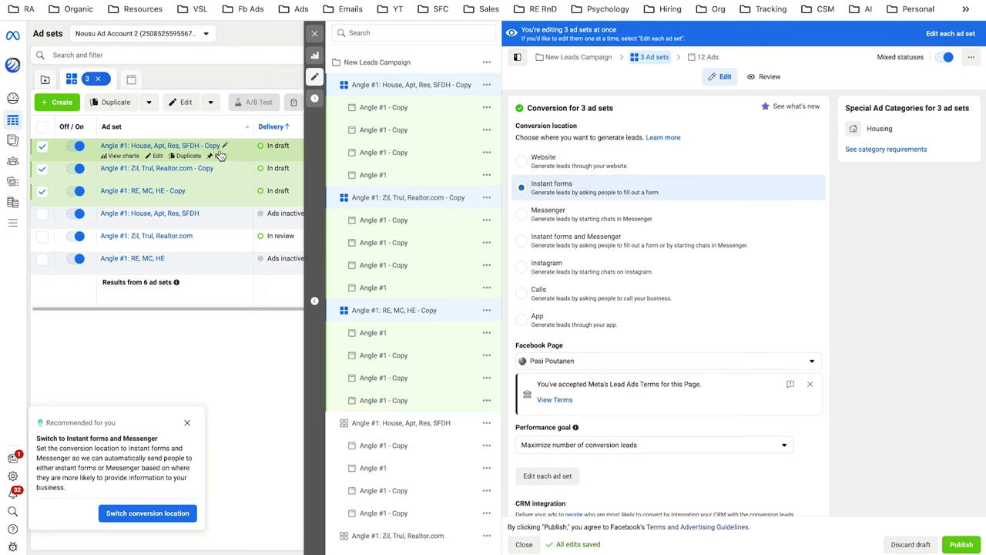
# - Rename the three draft ad set copies so each name starts with Angle #2, keeping the rest of the names
pyautogui.click(224, 146)
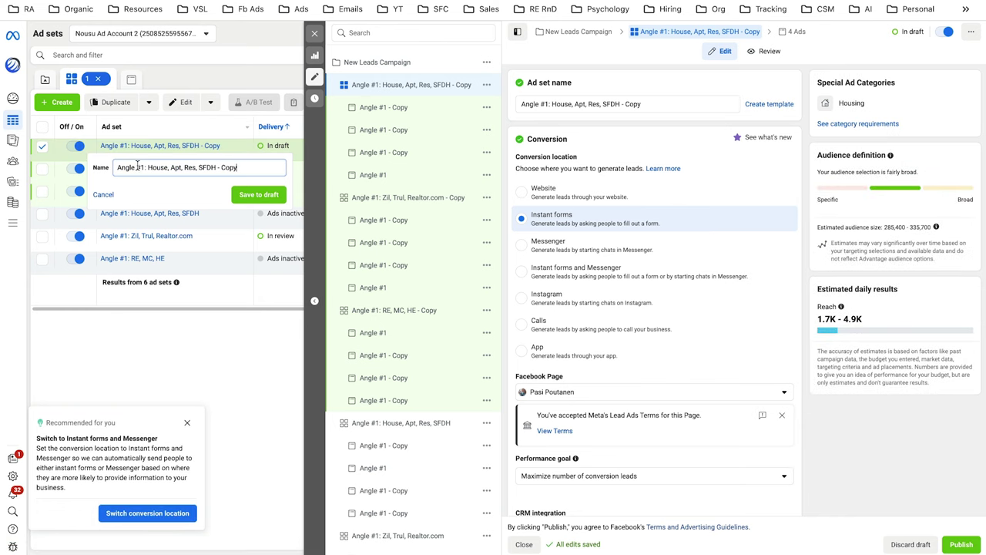
pyautogui.press('BackSpace')
pyautogui.write('2')
pyautogui.press('Return')
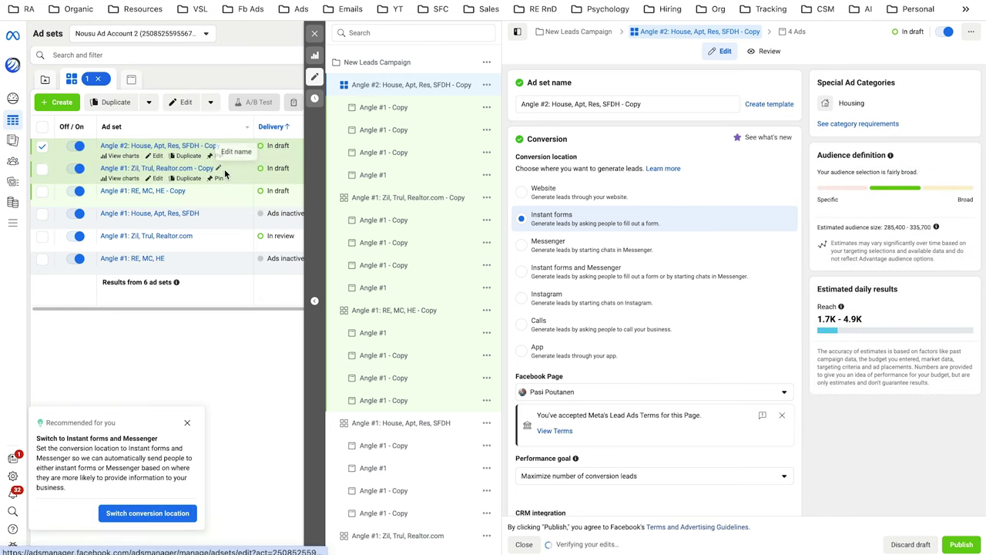
pyautogui.click(221, 168)
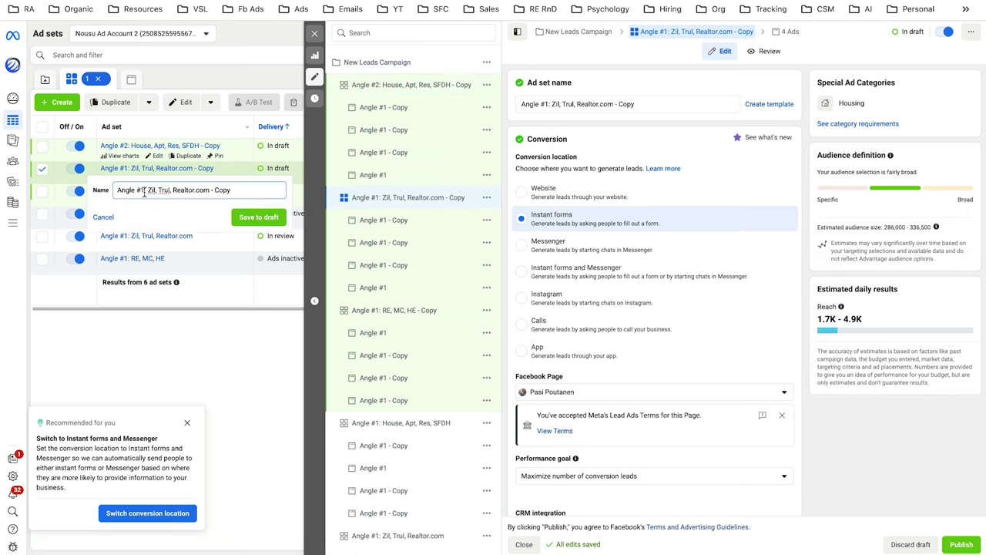
pyautogui.click(259, 217)
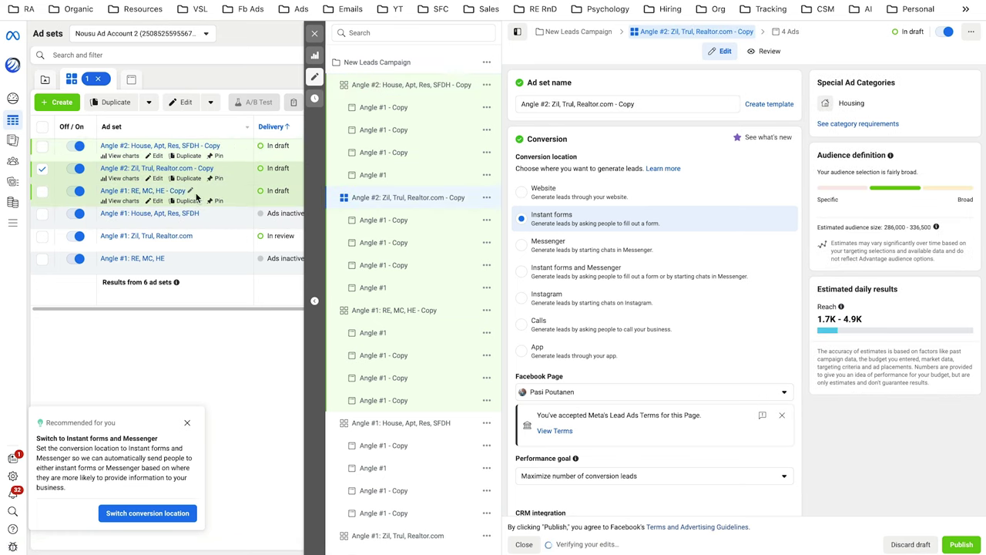
pyautogui.click(192, 191)
pyautogui.doubleClick(144, 212)
pyautogui.write('2')
pyautogui.click(257, 241)
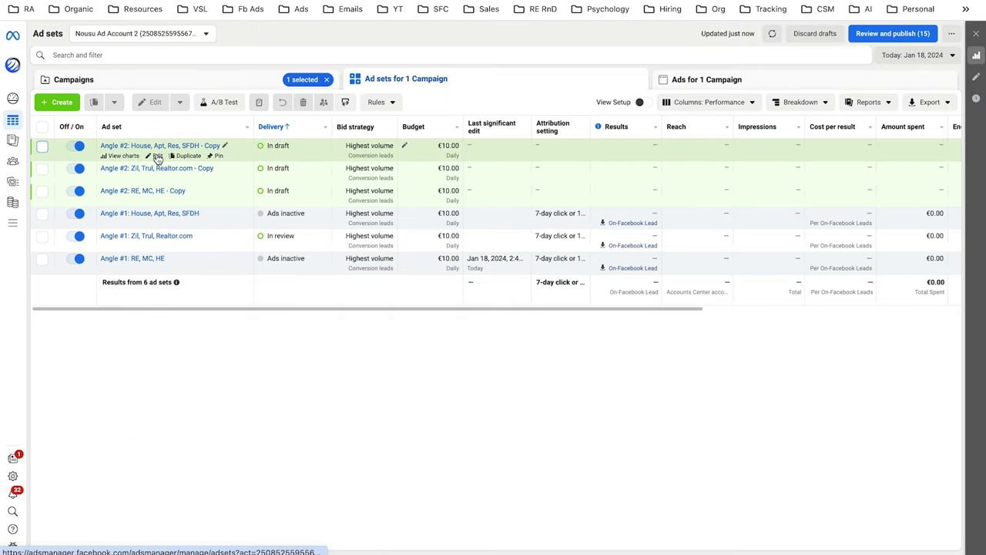
# - Select the three Angle #2 draft ad sets and open all of their ads together for editing
pyautogui.click(42, 145)
pyautogui.click(43, 168)
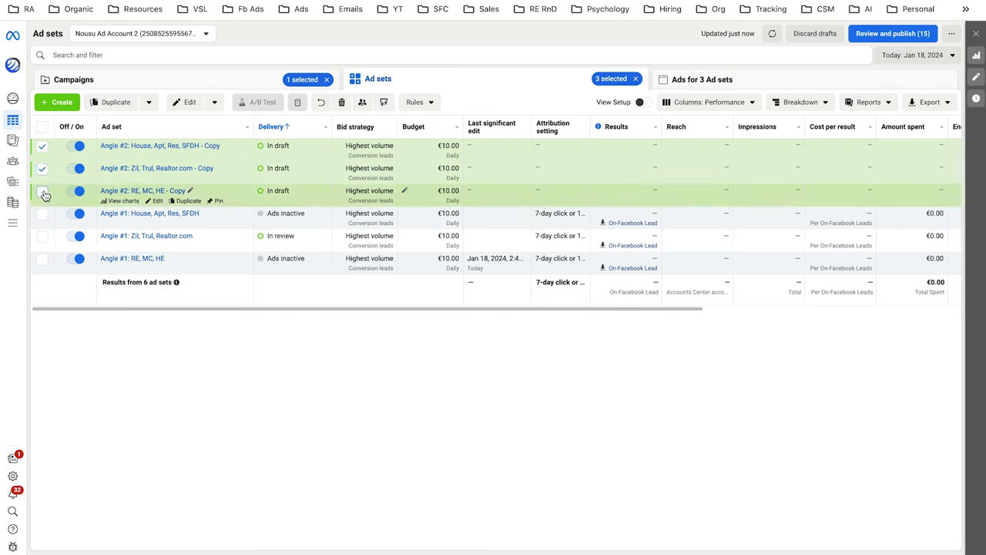
pyautogui.click(43, 191)
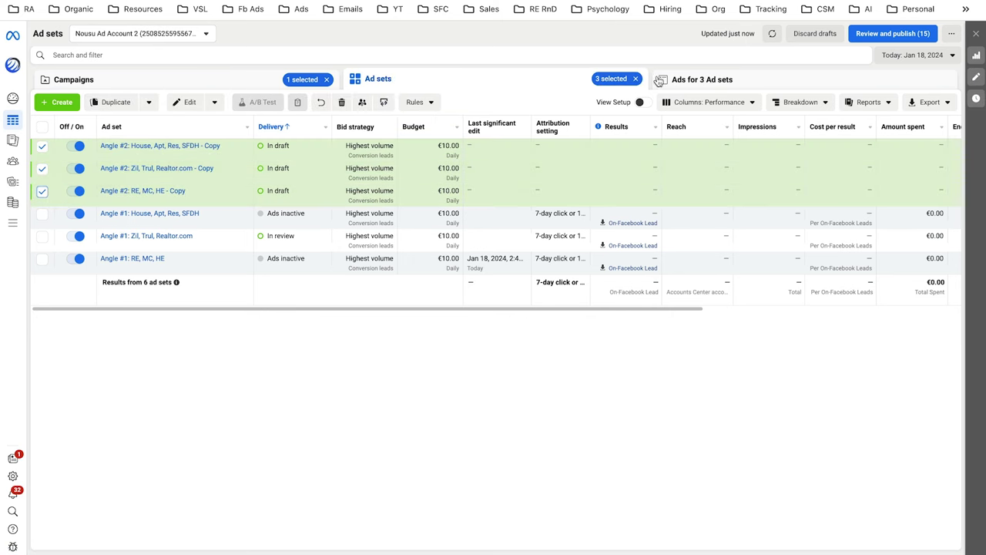
pyautogui.click(727, 90)
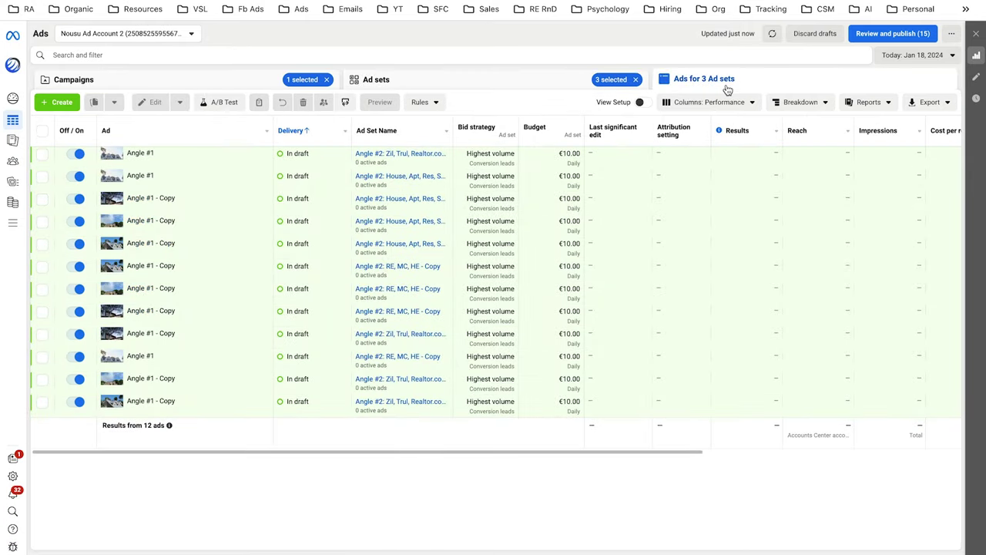
pyautogui.click(43, 132)
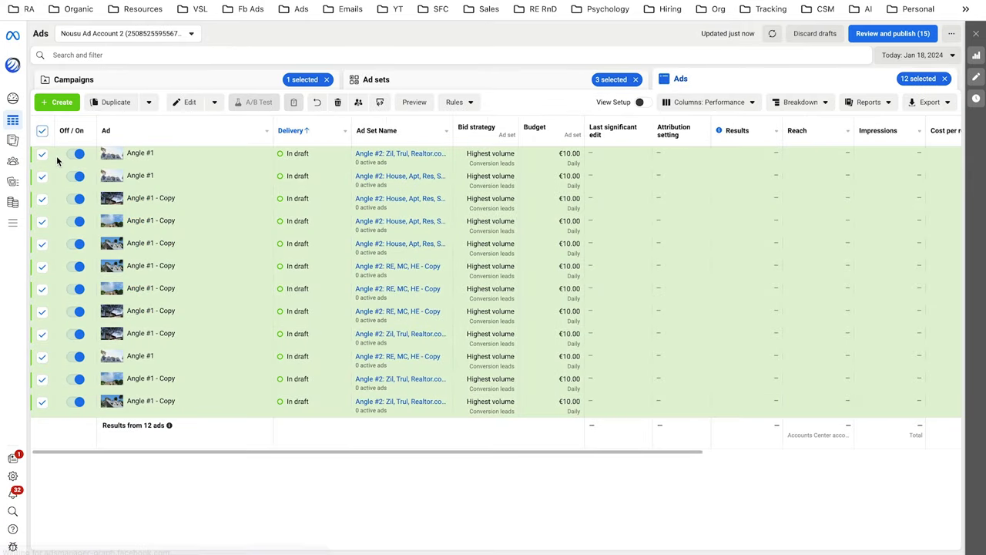
pyautogui.click(188, 106)
# - Replace the primary text of all selected ads with the cheatsheet's Ad angle 2 (New construction) text
pyautogui.scroll(-3, 699, 413)
pyautogui.scroll(-5, 699, 413)
pyautogui.moveTo(555, 228)
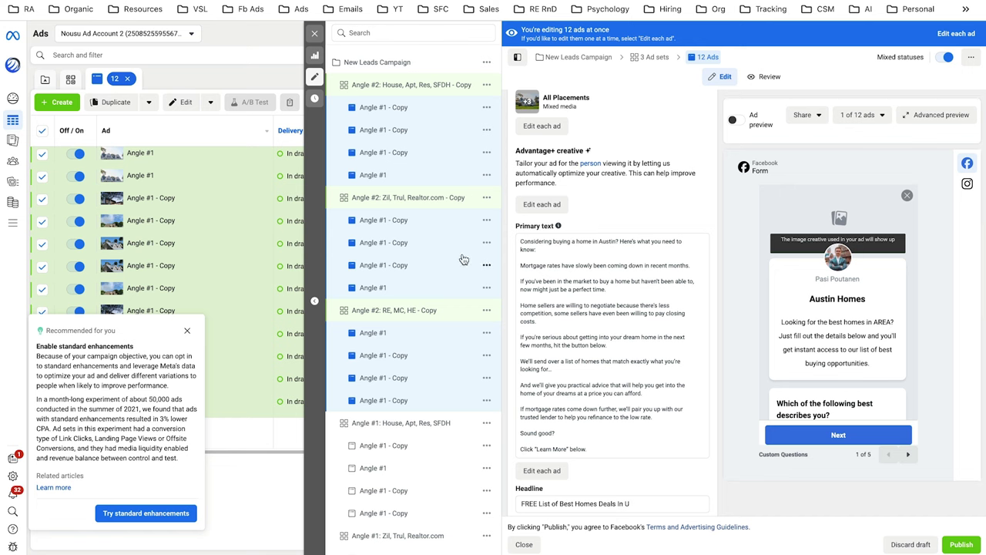
pyautogui.hotkey('ctrl', 'Tab')
pyautogui.scroll(-4, 463, 281)
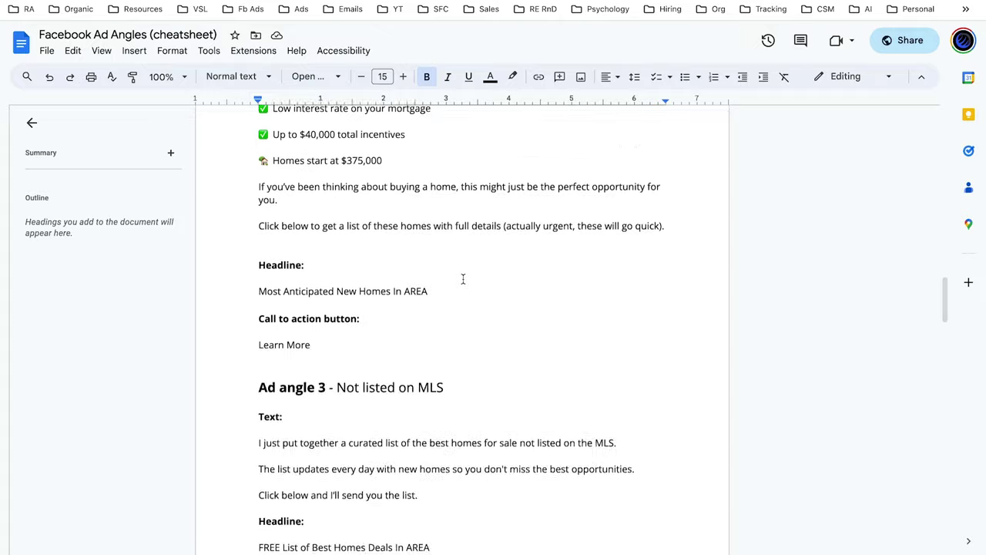
pyautogui.scroll(8, 463, 280)
pyautogui.scroll(-2, 463, 279)
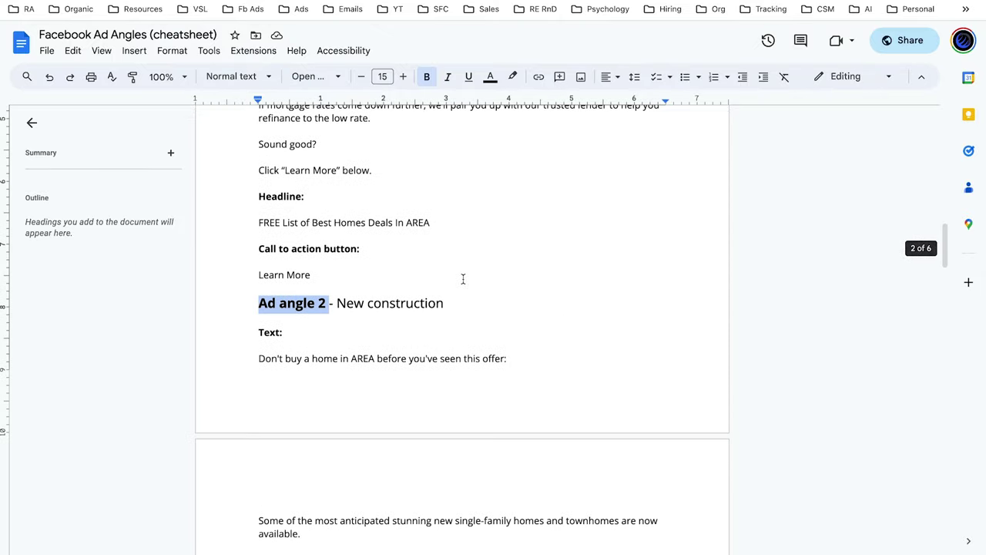
pyautogui.moveTo(254, 291); pyautogui.dragTo(669, 267)
pyautogui.scroll(-5, 418, 416)
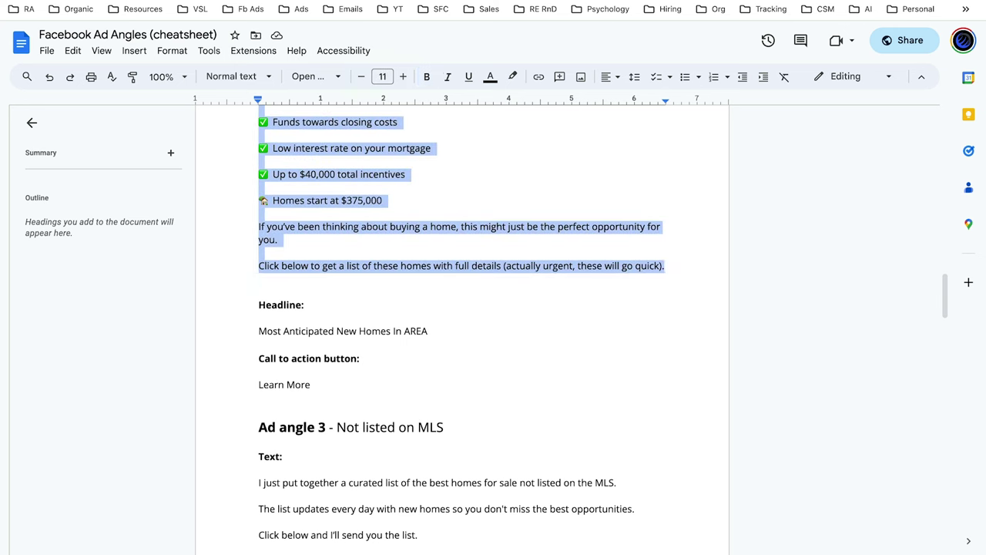
pyautogui.hotkey('ctrl', 'Tab')
pyautogui.moveTo(591, 452); pyautogui.dragTo(516, 240)
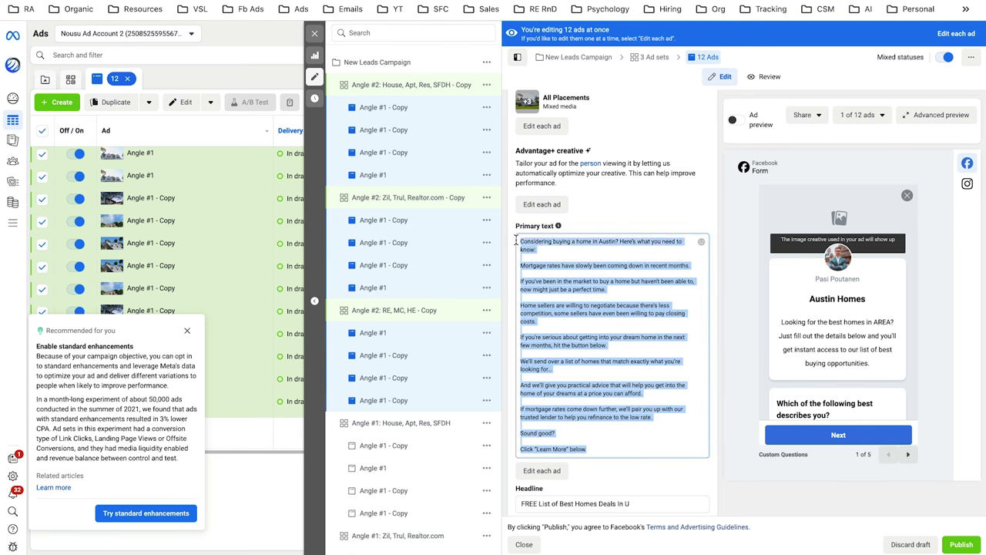
pyautogui.write("Don't buy a home in AREA before you've seen this offer:  Some of the most anticipated stunning new single-family homes and townhomes are now available.  For a limited time, buyers are offered special benefits:  ✅ Funds towards closing costs  ✅ Low interest rate on your mortgage  ✅ Up to $40,000 total incentives  🏡 Homes start at $375,000  If you've been thinking about buying a home, this might just be the perfect opportunity for you.  Click below to get a list of these homes with full details (actually urgent, these will go quick).")
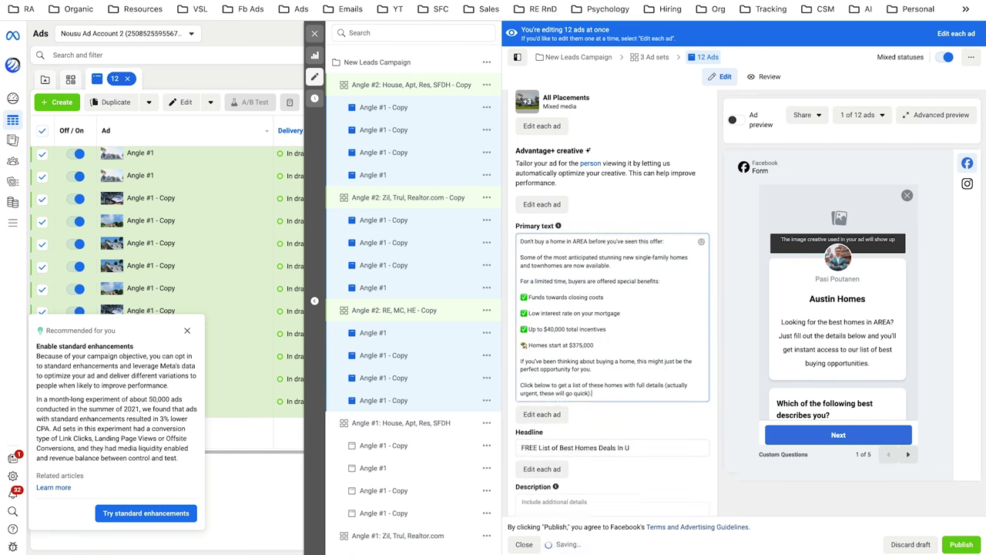
# - Replace the AREA placeholder in the ads' primary text with Austin
pyautogui.click(716, 205)
pyautogui.doubleClick(579, 241)
pyautogui.write('Austin')
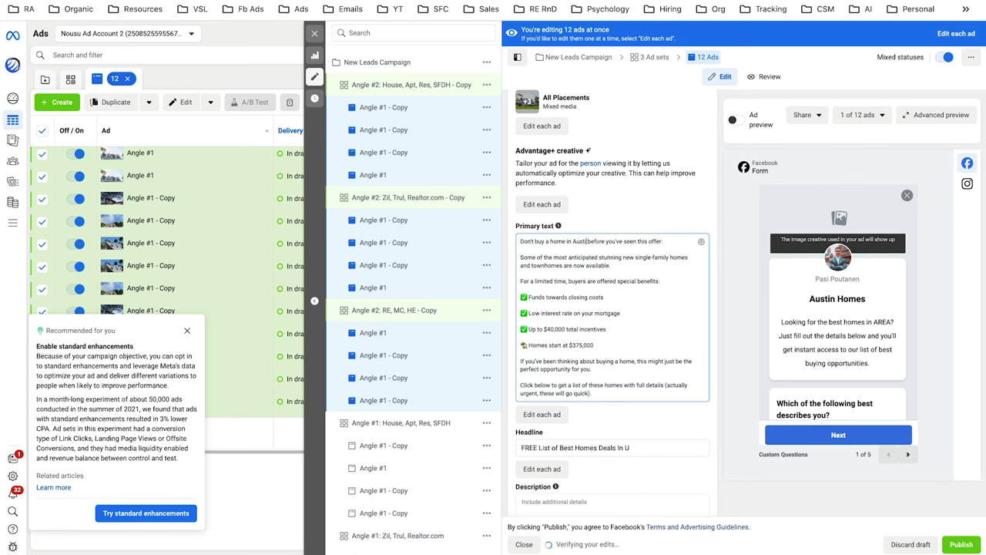
pyautogui.click(695, 202)
# - Set the headline of all selected ads to Most Anticipated New Homes In Austin, based on the cheatsheet's Ad angle 2 headline, and return to the cheatsheet
pyautogui.scroll(-2, 707, 318)
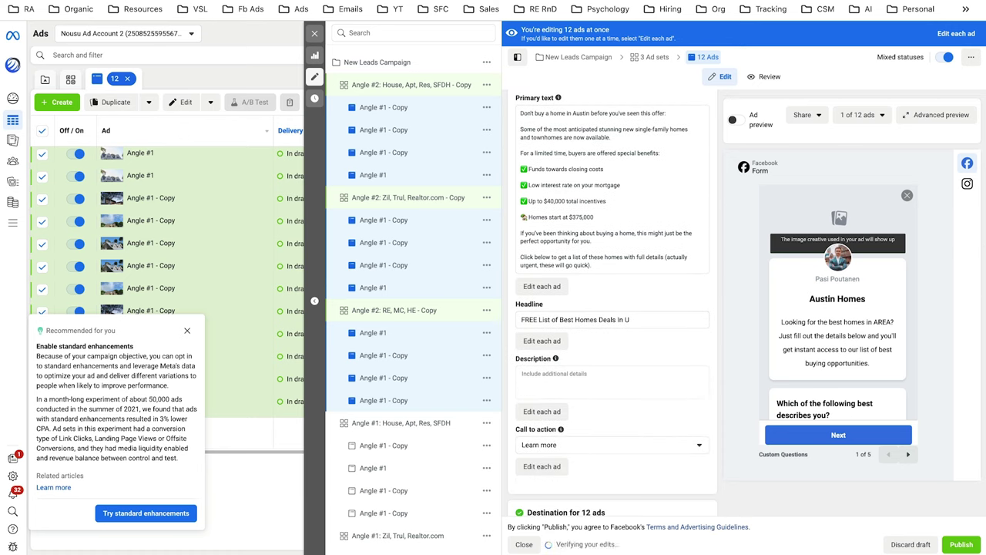
pyautogui.hotkey('ctrl', 'Tab')
pyautogui.click(298, 319)
pyautogui.moveTo(441, 333); pyautogui.dragTo(238, 337)
pyautogui.hotkey('ctrl', 'c')
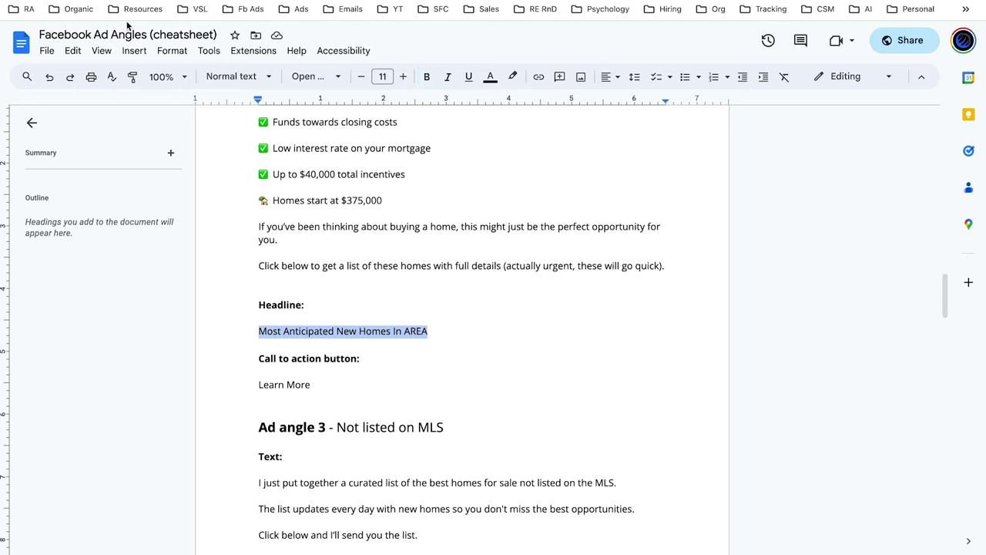
pyautogui.hotkey('ctrl', 'Tab')
pyautogui.hotkey('ctrl', 'a')
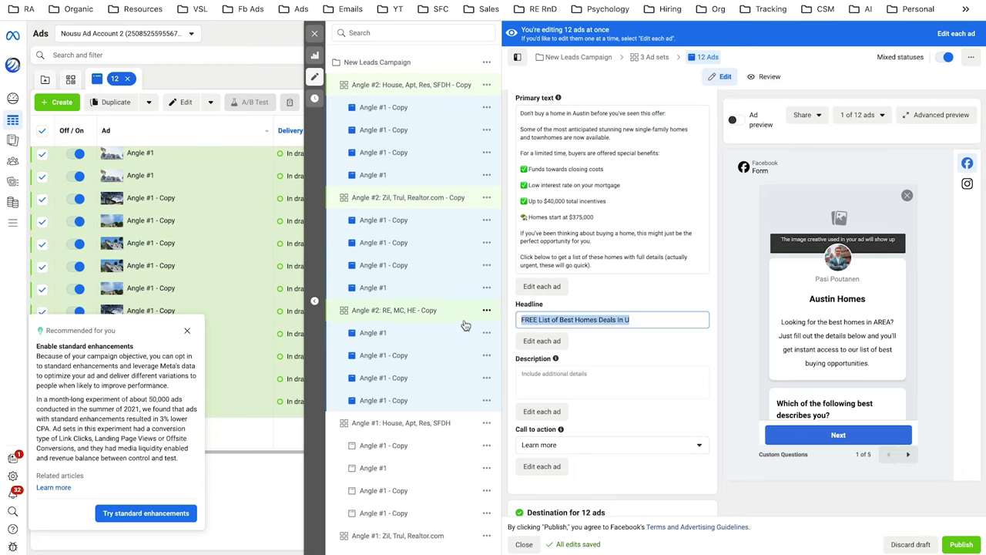
pyautogui.hotkey('ctrl', 'v')
pyautogui.doubleClick(630, 319)
pyautogui.write('Austi')
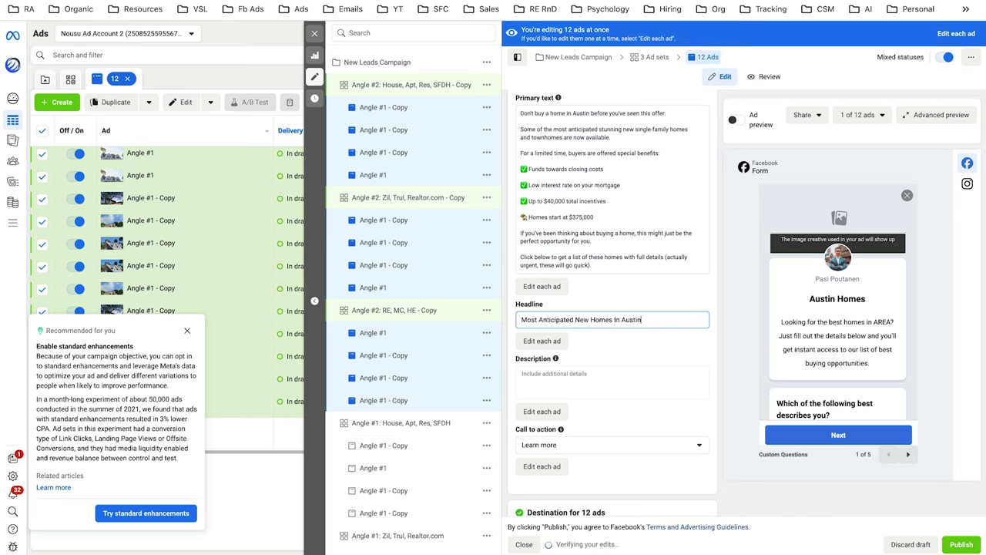
pyautogui.hotkey('ctrl', 'shift', 'Tab')
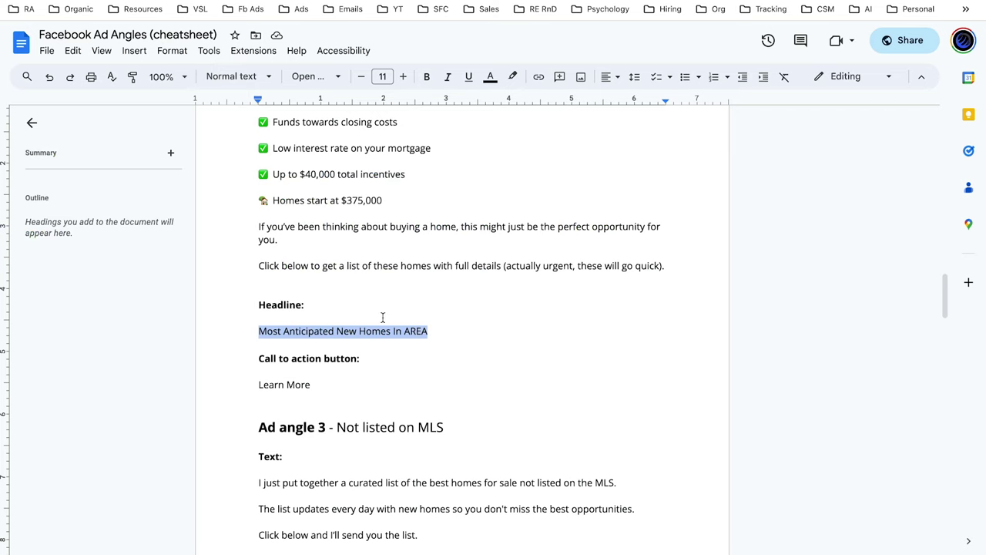
# - Switch back to Ads Manager and duplicate the selected instant form, Untitled form 1/18/24, in the ads' destination settings
pyautogui.click(368, 337)
pyautogui.hotkey('ctrl', 'Tab')
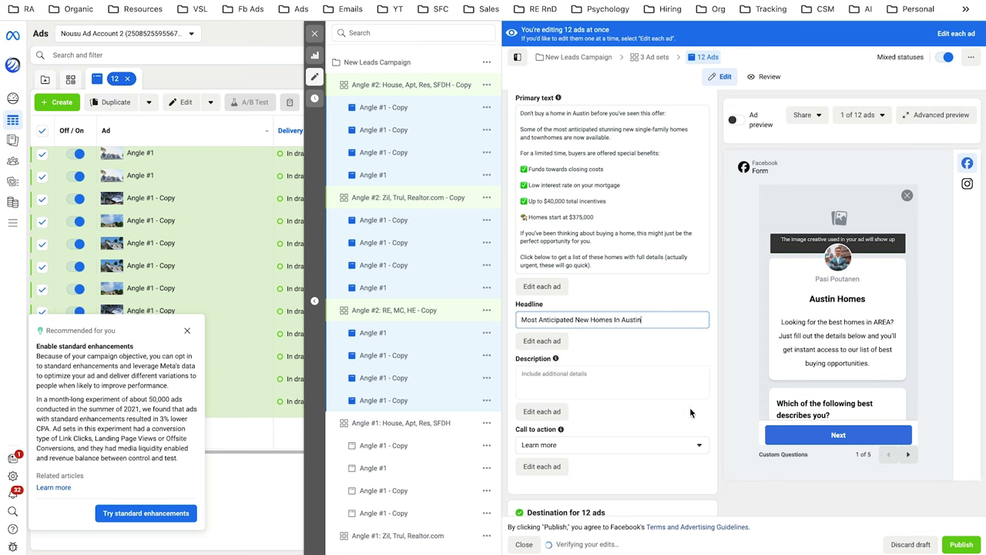
pyautogui.click(721, 396)
pyautogui.scroll(2, 615, 273)
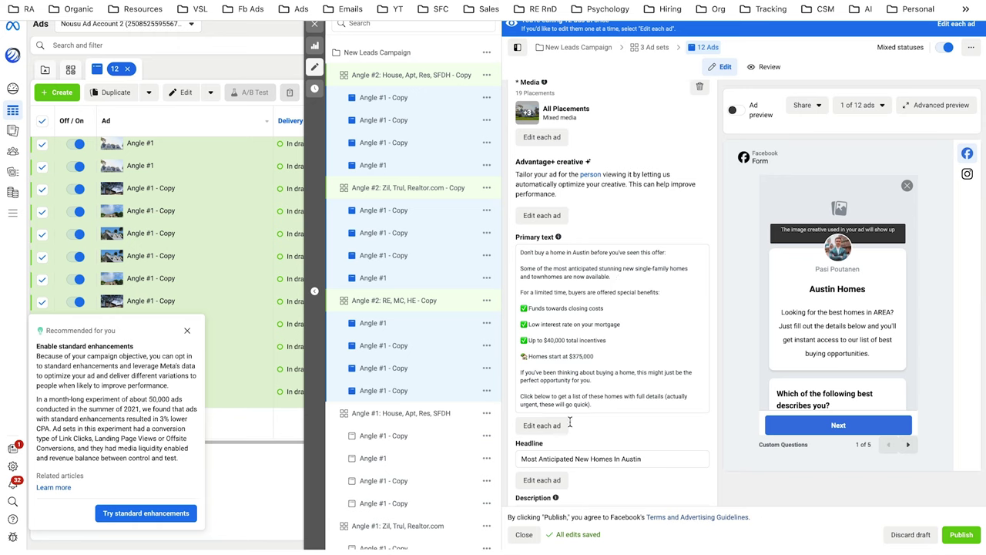
pyautogui.scroll(-5, 592, 466)
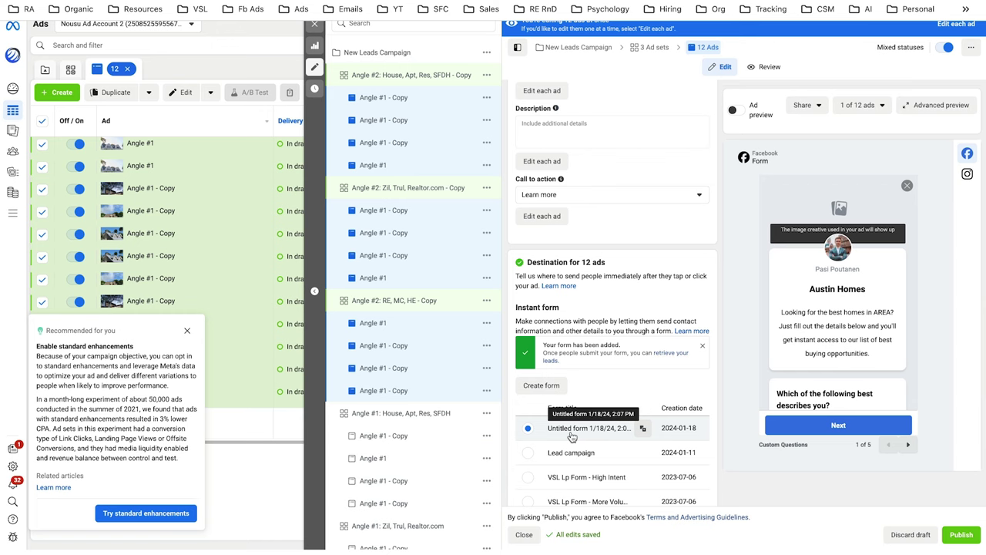
pyautogui.click(643, 429)
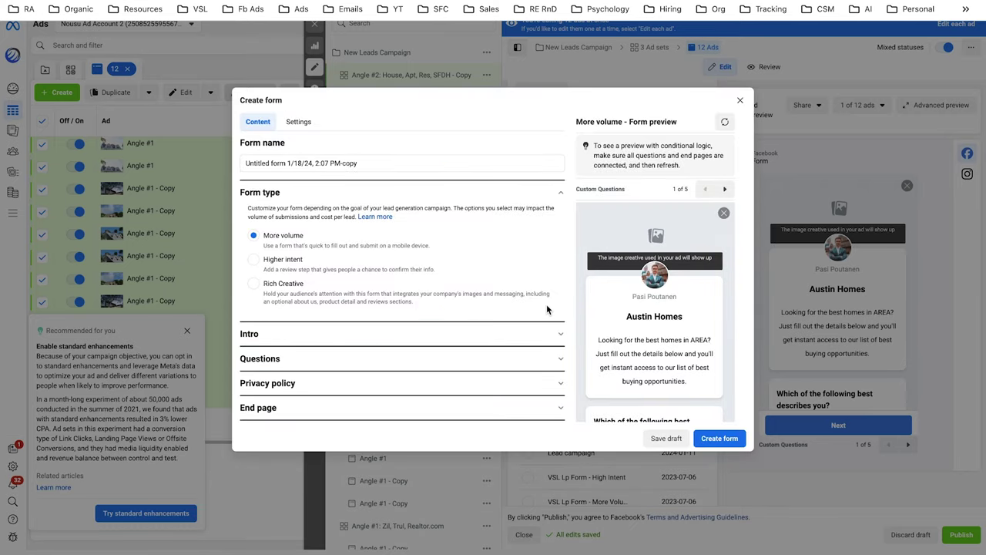
# - Name the duplicated form Angle #2, check its intro greeting and create the form
pyautogui.click(401, 163)
pyautogui.hotkey('ctrl', 'a')
pyautogui.write('A')
pyautogui.write('#2')
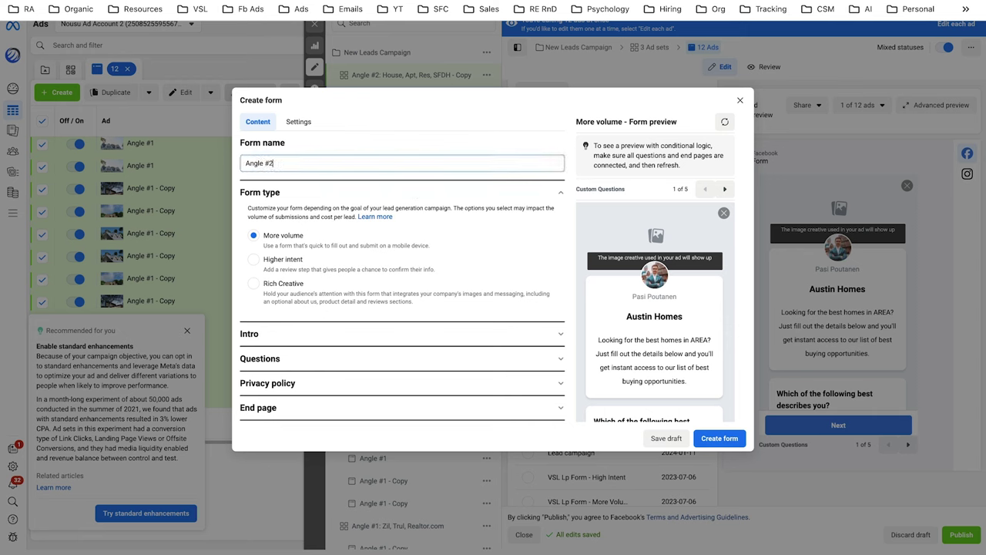
pyautogui.click(404, 334)
pyautogui.scroll(-3, 403, 332)
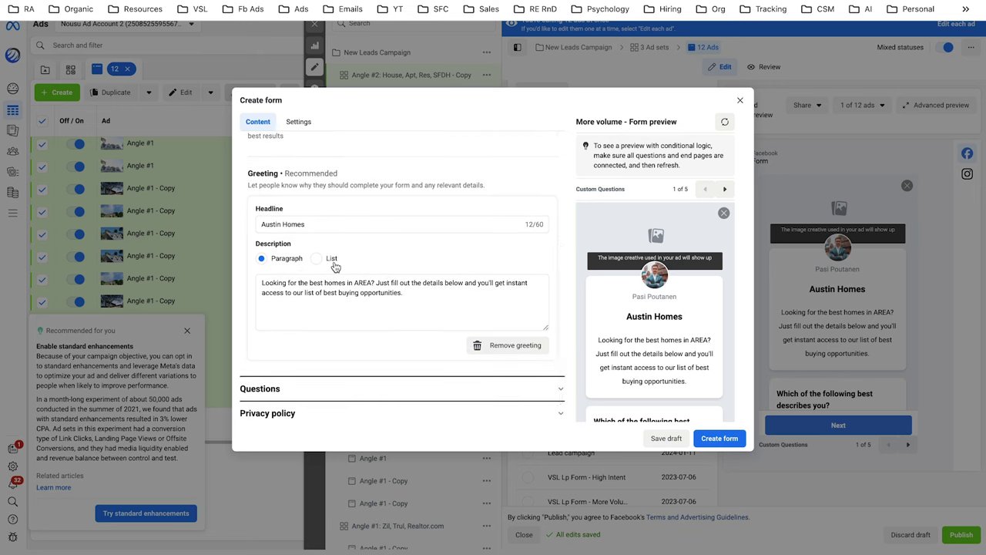
pyautogui.click(719, 438)
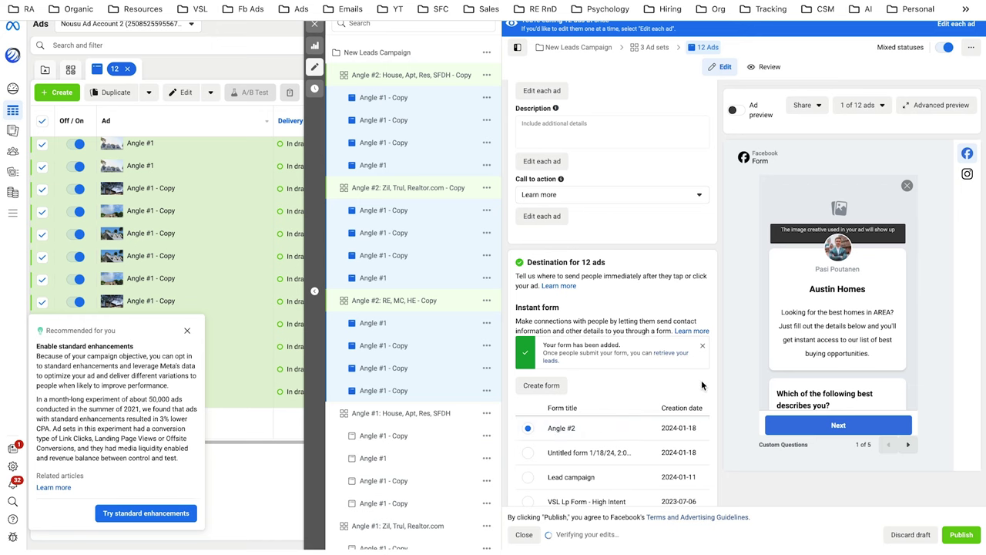
# - Publish the Angle #2 ad sets and their ads, then close the editor and return to the ad sets list
pyautogui.click(961, 536)
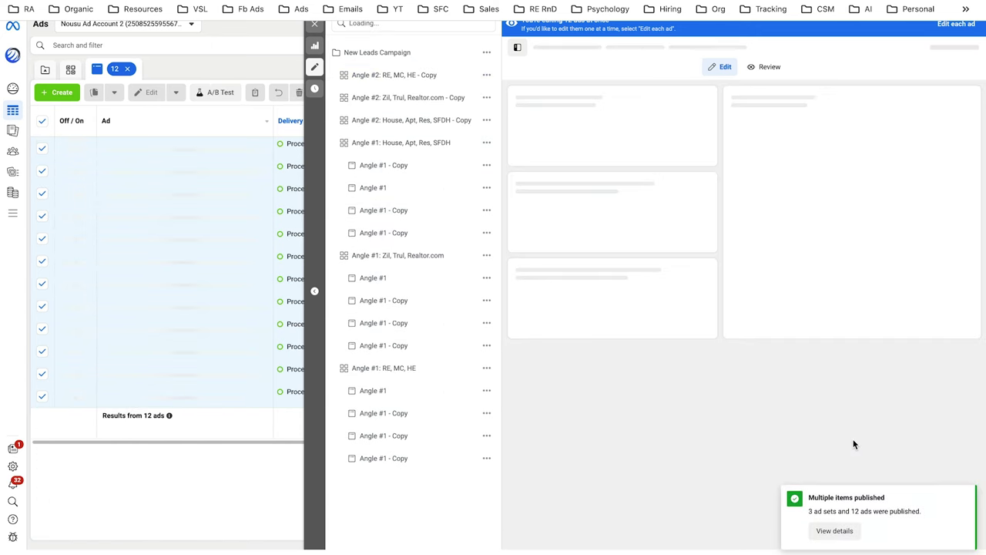
pyautogui.click(317, 25)
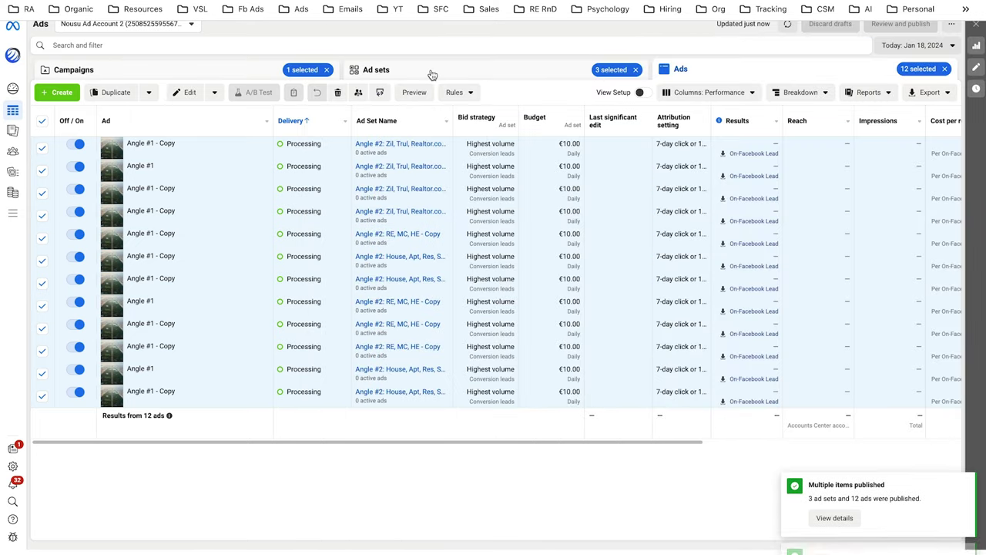
pyautogui.click(432, 74)
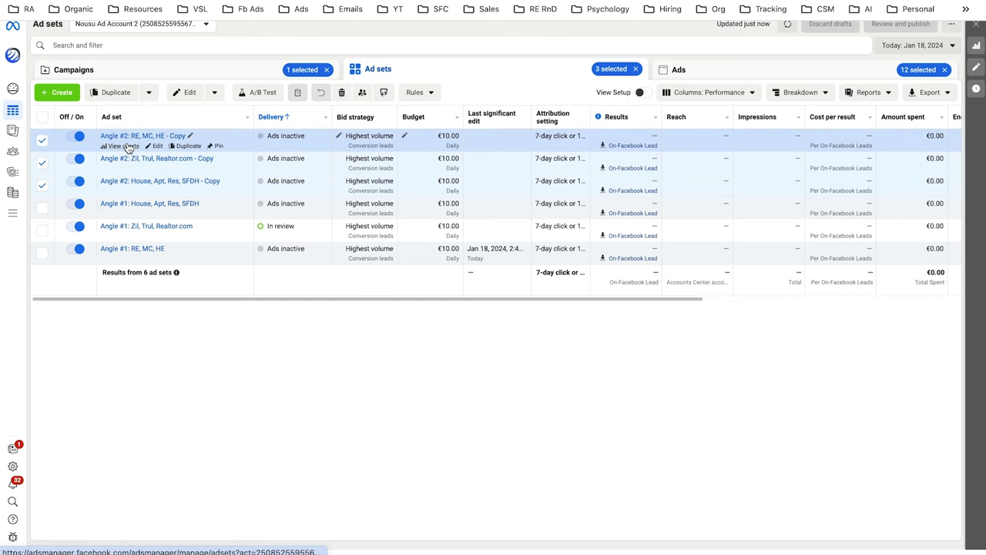
# - Duplicate the three selected Angle #2 ad sets once into the existing New Leads Campaign
pyautogui.click(119, 92)
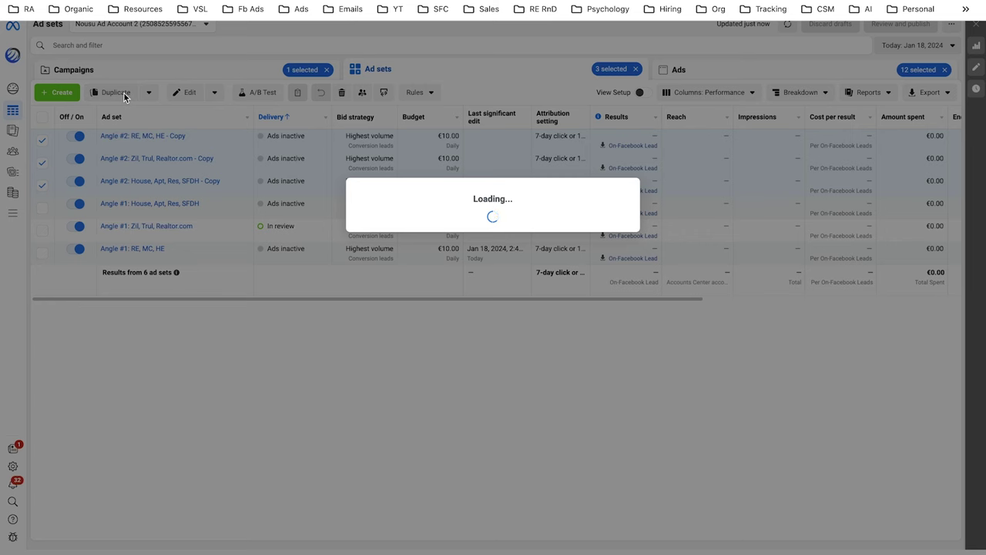
pyautogui.click(408, 193)
pyautogui.click(410, 210)
pyautogui.click(429, 228)
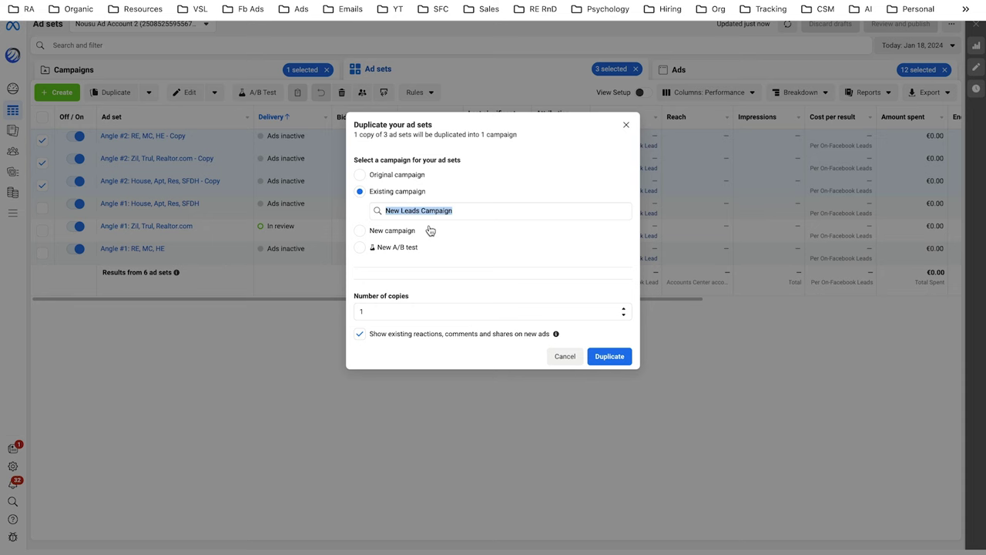
pyautogui.click(428, 282)
pyautogui.click(608, 358)
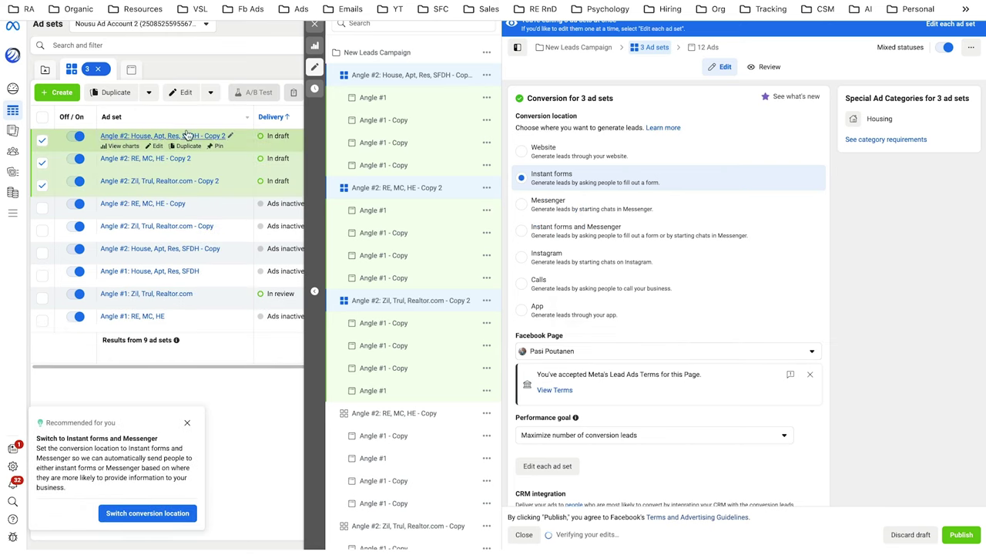
# - Change the Angle number to #3 in the names of the House, Apt, Res, SFDH and RE, MC, HE draft ad sets
pyautogui.click(229, 139)
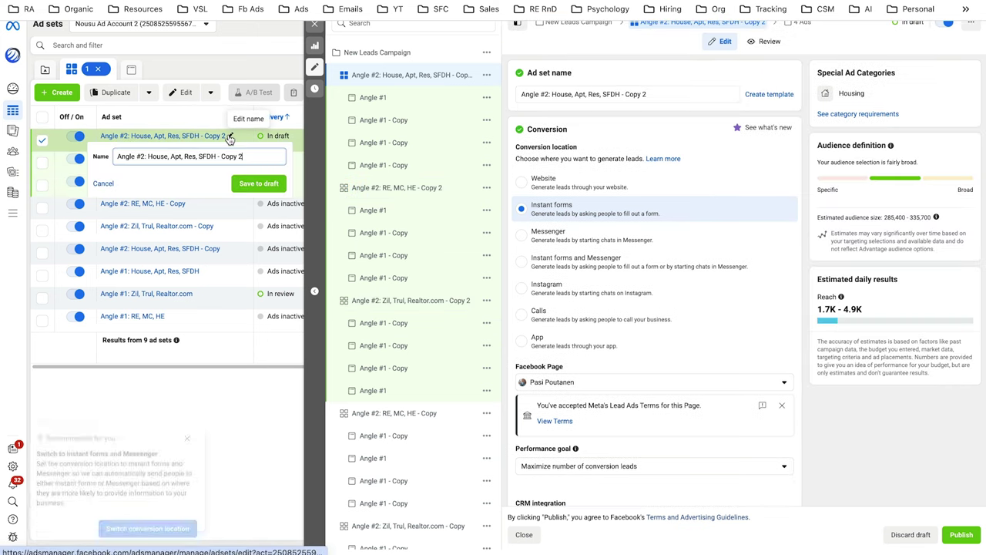
pyautogui.click(259, 184)
pyautogui.click(197, 160)
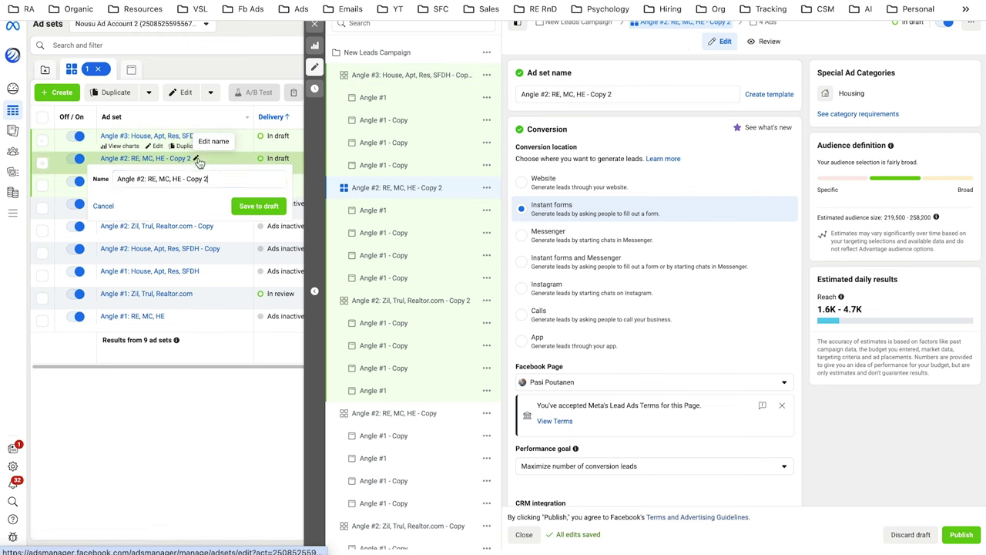
pyautogui.click(144, 179)
pyautogui.press('BackSpace')
pyautogui.press('BackSpace')
pyautogui.write('3:')
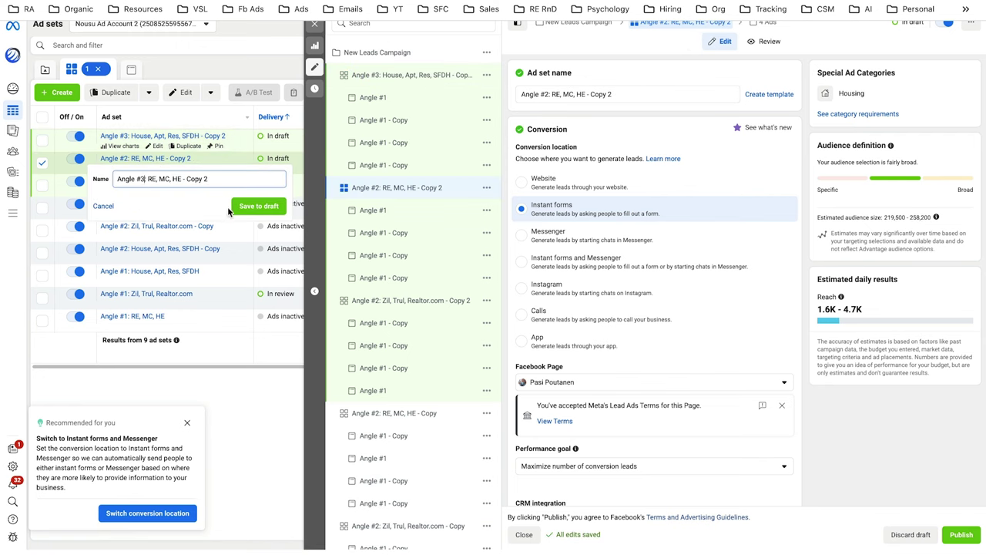
pyautogui.click(259, 206)
# - Rename the remaining draft ad set as Angle #3: Zil, Trul, Realtor.com - Copy 2
pyautogui.click(225, 183)
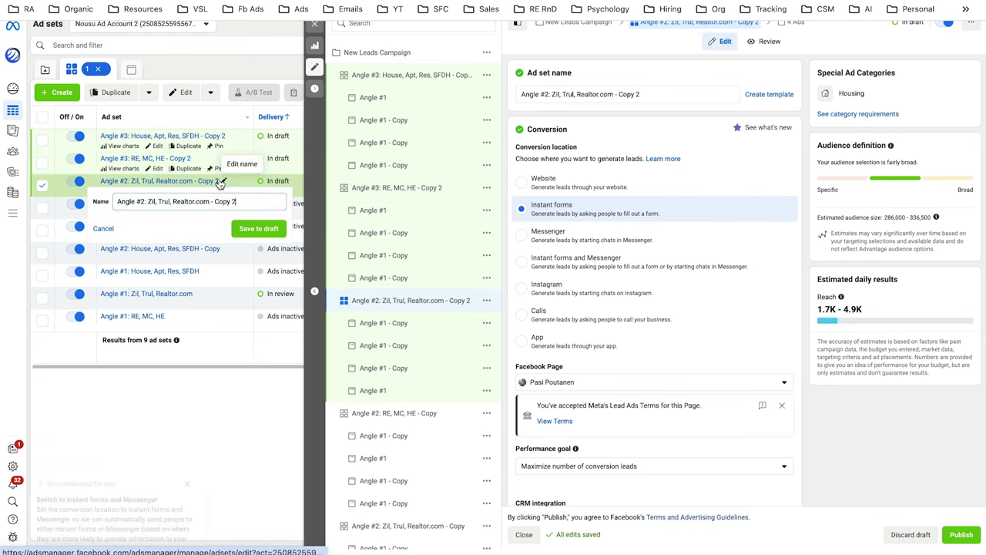
pyautogui.click(145, 202)
pyautogui.press('BackSpace')
pyautogui.press('BackSpace')
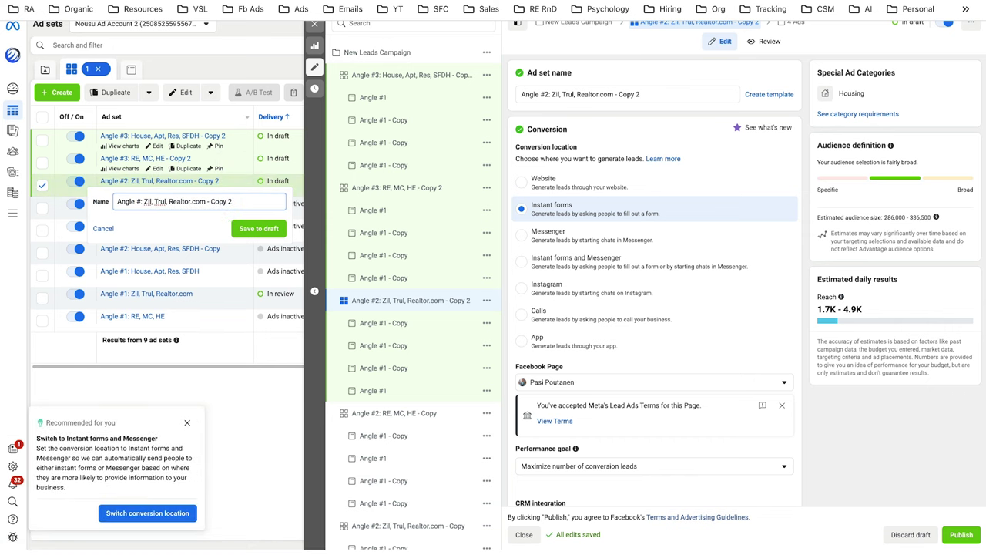
pyautogui.write('3:')
pyautogui.click(251, 229)
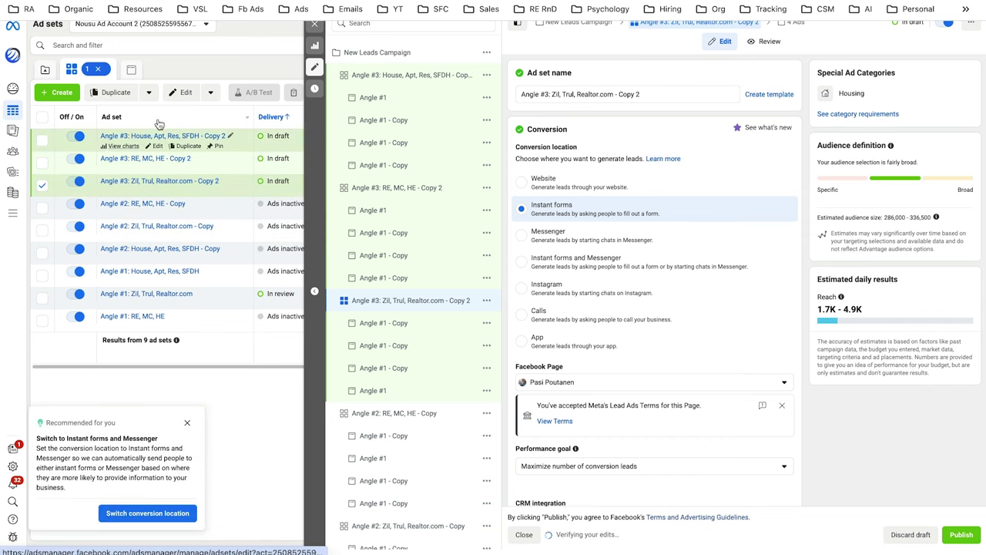
# - Select the three Angle #3 draft ad sets and open all of their ads together for editing
pyautogui.click(315, 24)
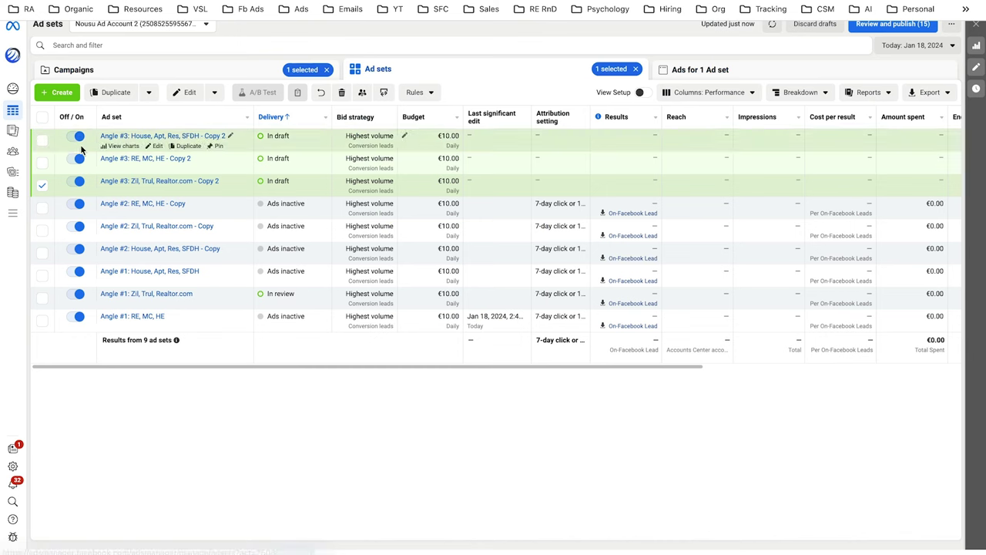
pyautogui.click(42, 139)
pyautogui.click(42, 162)
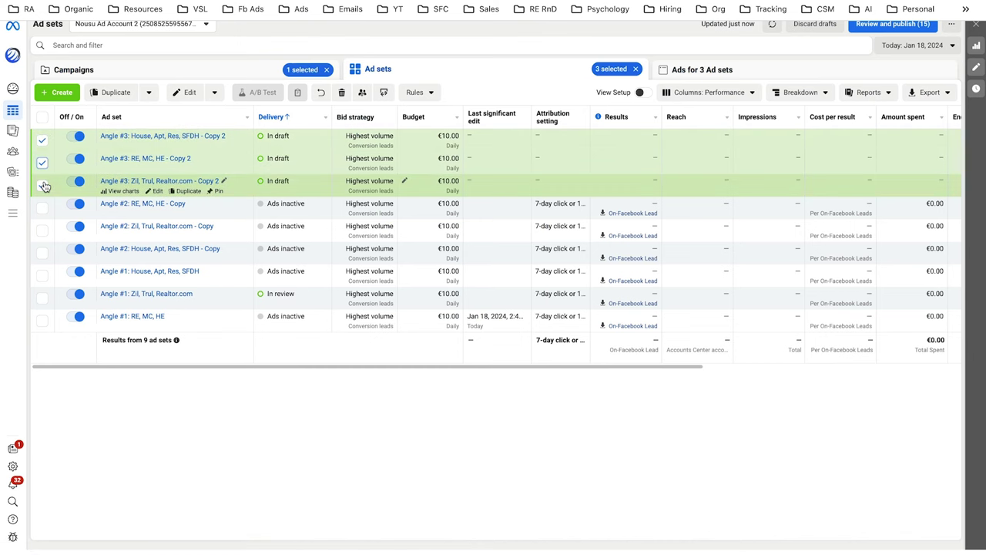
pyautogui.click(681, 74)
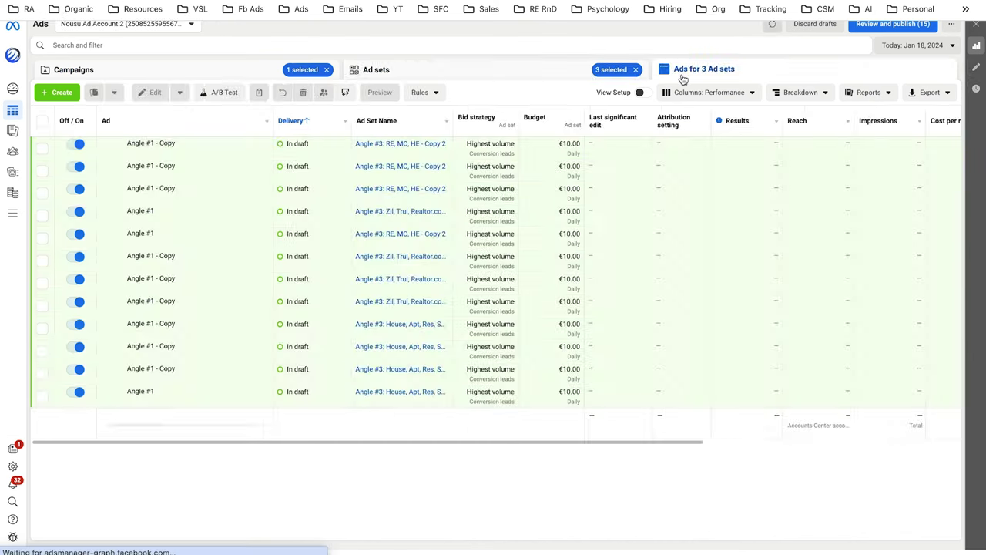
pyautogui.click(40, 122)
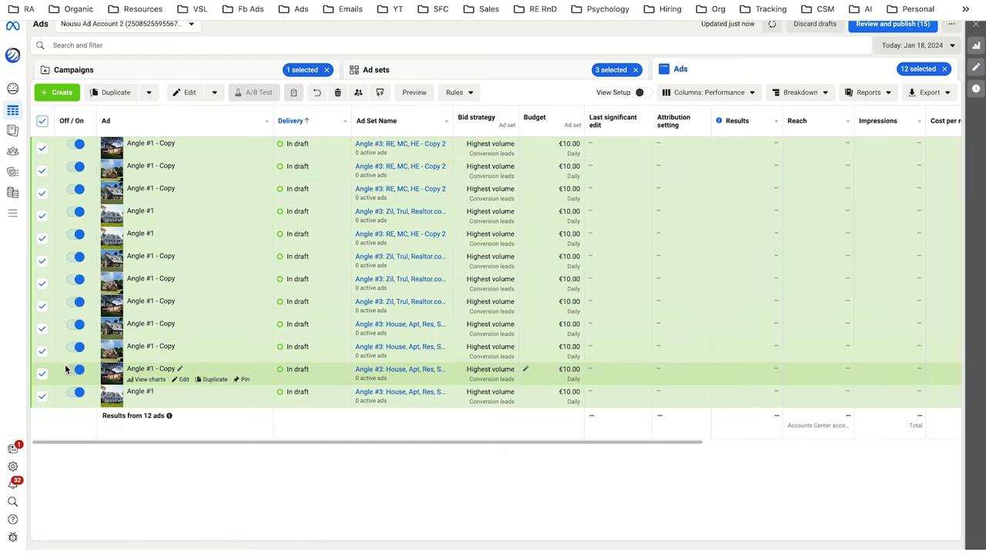
pyautogui.click(183, 92)
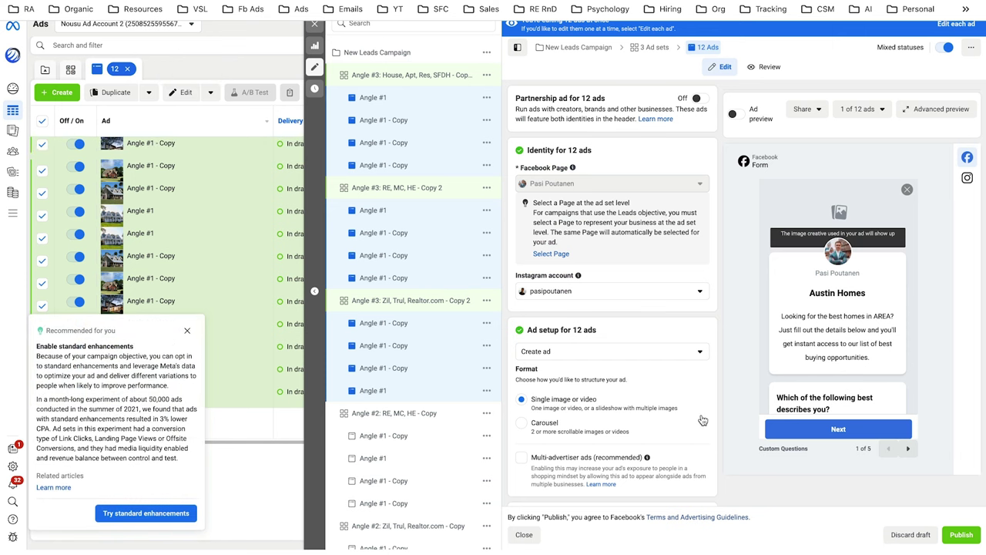
# - Replace the primary text of all selected ads with the cheatsheet's Ad angle 3 (Not listed on MLS) text
pyautogui.scroll(-5, 701, 414)
pyautogui.scroll(-2, 701, 414)
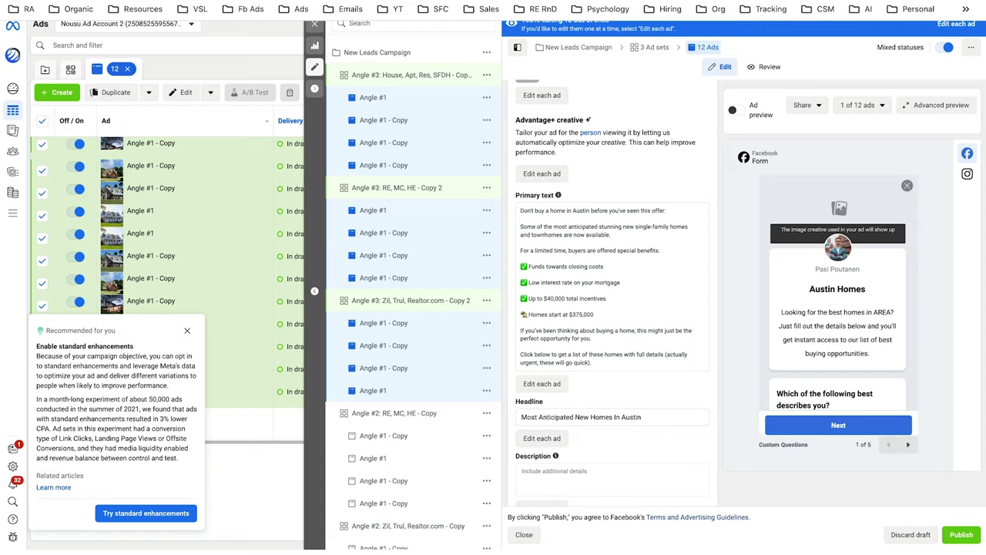
pyautogui.hotkey('ctrl', 'Tab')
pyautogui.scroll(-4, 396, 308)
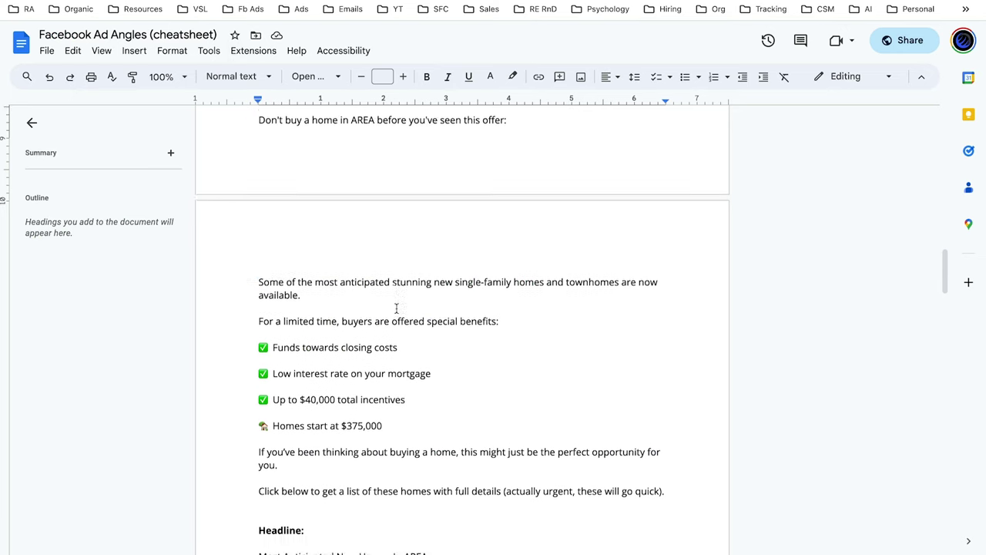
pyautogui.scroll(-3, 396, 308)
pyautogui.moveTo(256, 216); pyautogui.dragTo(418, 273)
pyautogui.hotkey('ctrl', 'c')
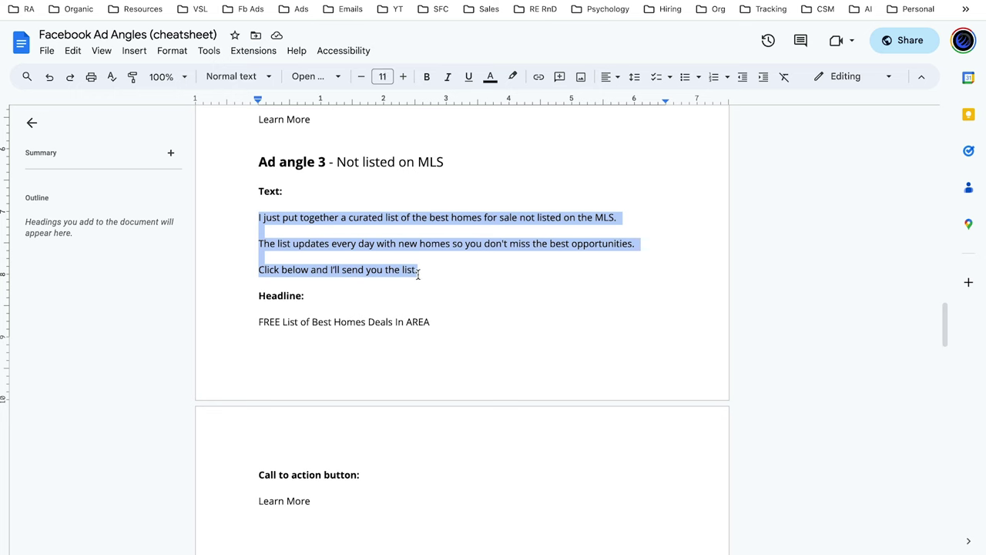
pyautogui.hotkey('ctrl', 'shift', 'Tab')
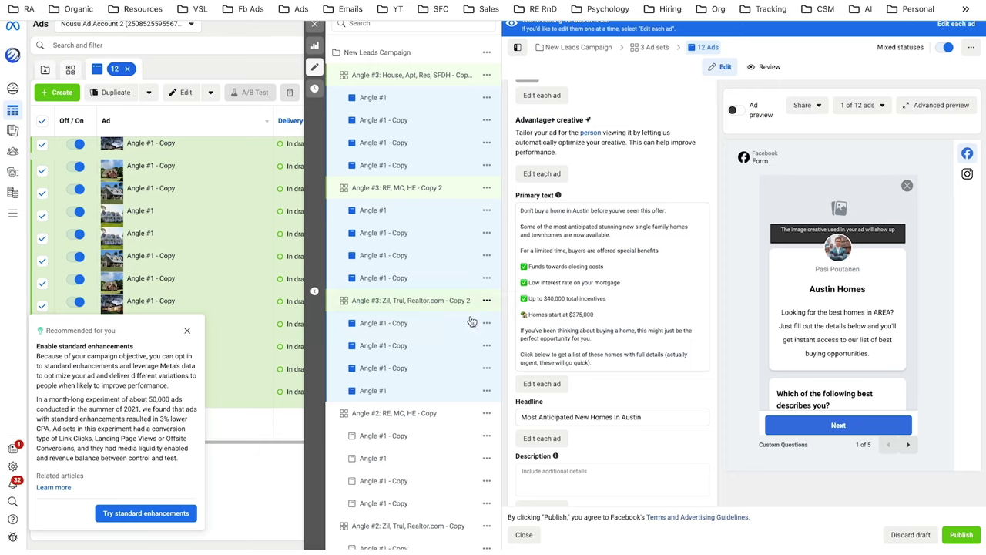
pyautogui.click(606, 363)
pyautogui.hotkey('ctrl', 'a')
pyautogui.press('BackSpace')
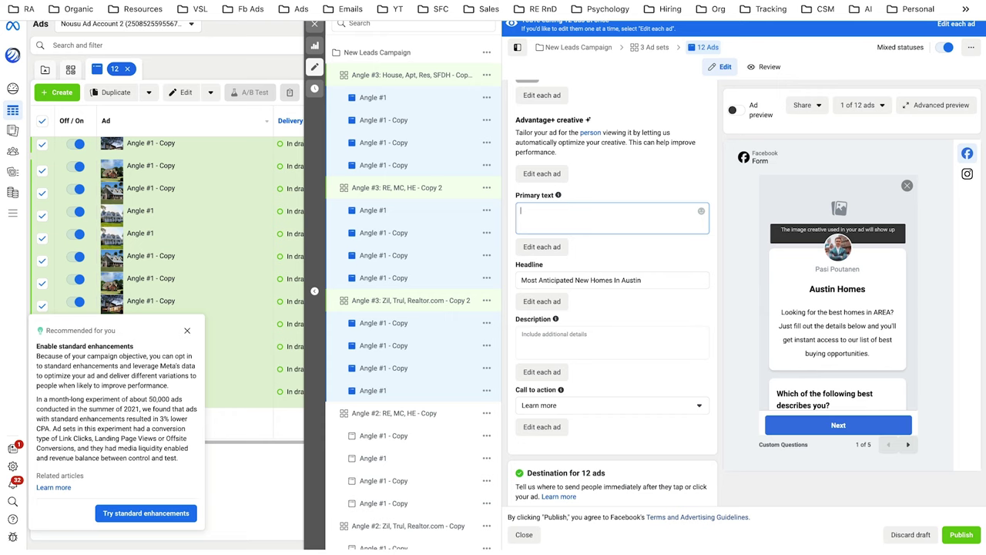
pyautogui.hotkey('ctrl', 'v')
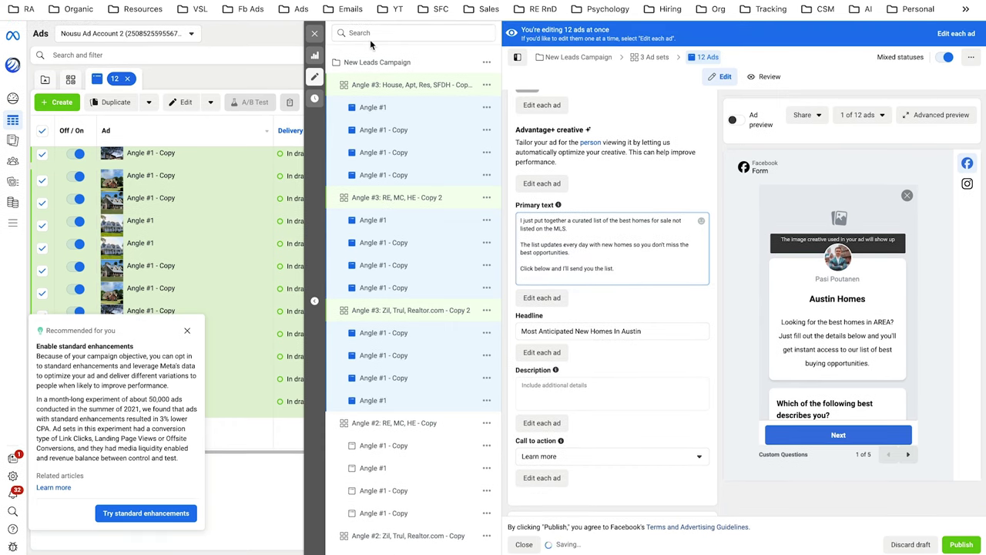
# - Set the headline of all selected ads to FREE List of Best Homes Deals In Austin, based on the cheatsheet's Ad angle 3, and return to the cheatsheet
pyautogui.hotkey('ctrl', 'Tab')
pyautogui.moveTo(429, 322); pyautogui.dragTo(252, 322)
pyautogui.hotkey('ctrl', 'c')
pyautogui.hotkey('ctrl', 'shift', 'Tab')
pyautogui.click(634, 331)
pyautogui.hotkey('ctrl', 'a')
pyautogui.hotkey('ctrl', 'v')
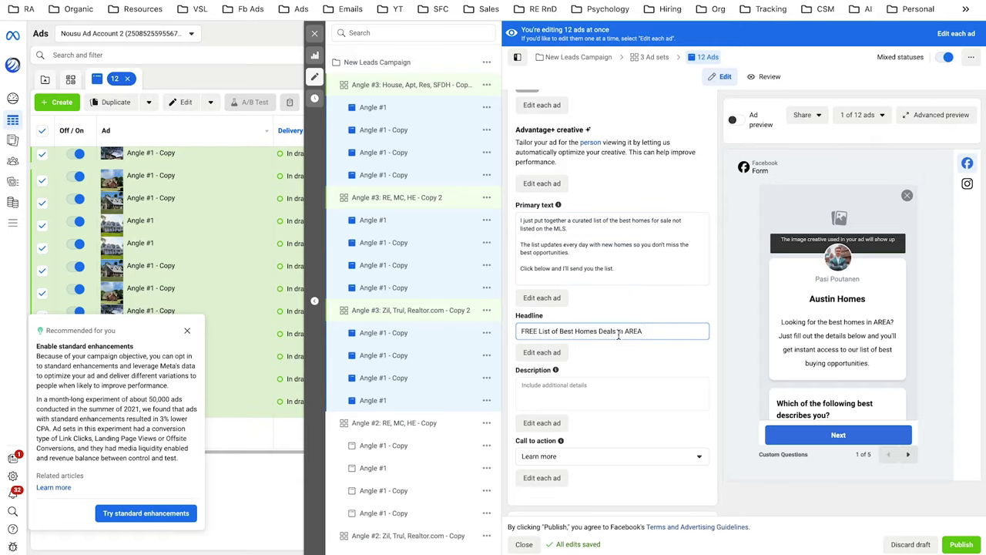
pyautogui.doubleClick(638, 331)
pyautogui.write('Austin')
pyautogui.click(688, 316)
pyautogui.hotkey('ctrl', 'Tab')
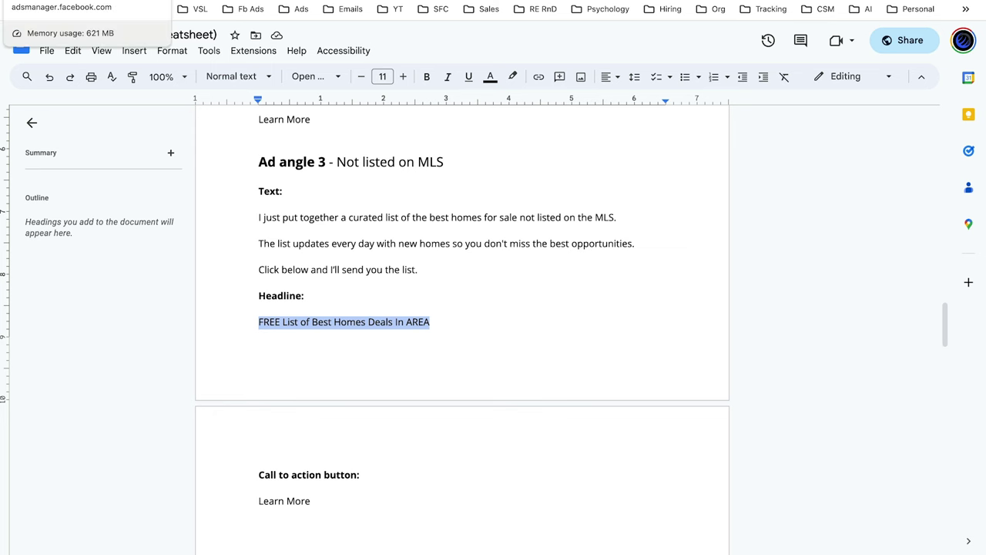
# - Switch back to Ads Manager, check the ads' instant form and tracking settings, and publish the Angle #3 ad sets and ads
pyautogui.click(61, 0)
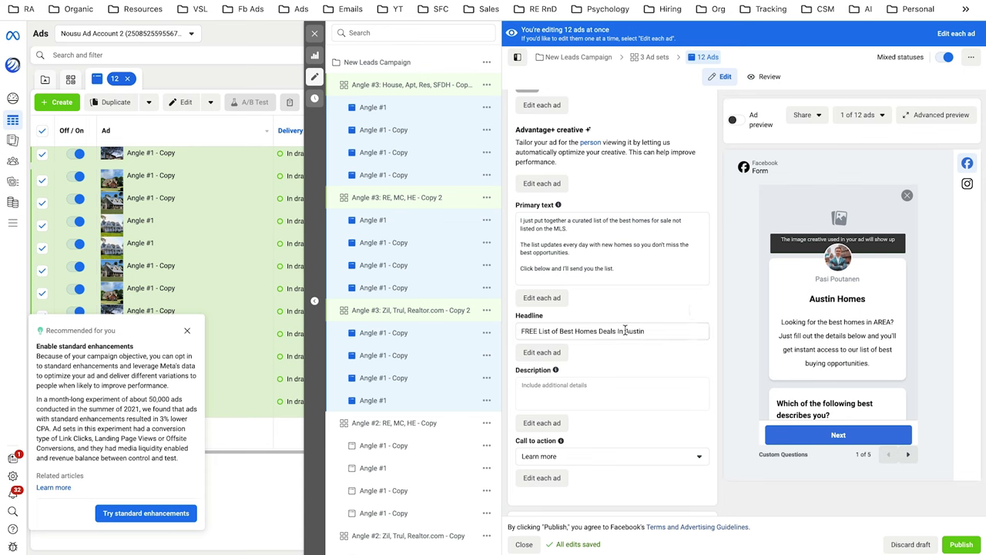
pyautogui.scroll(-3, 730, 395)
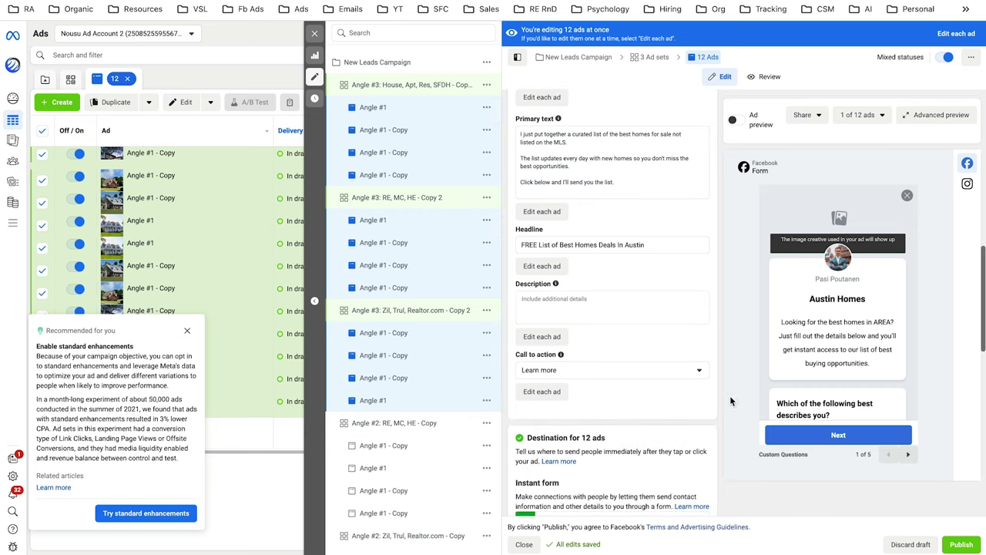
pyautogui.scroll(-2, 730, 395)
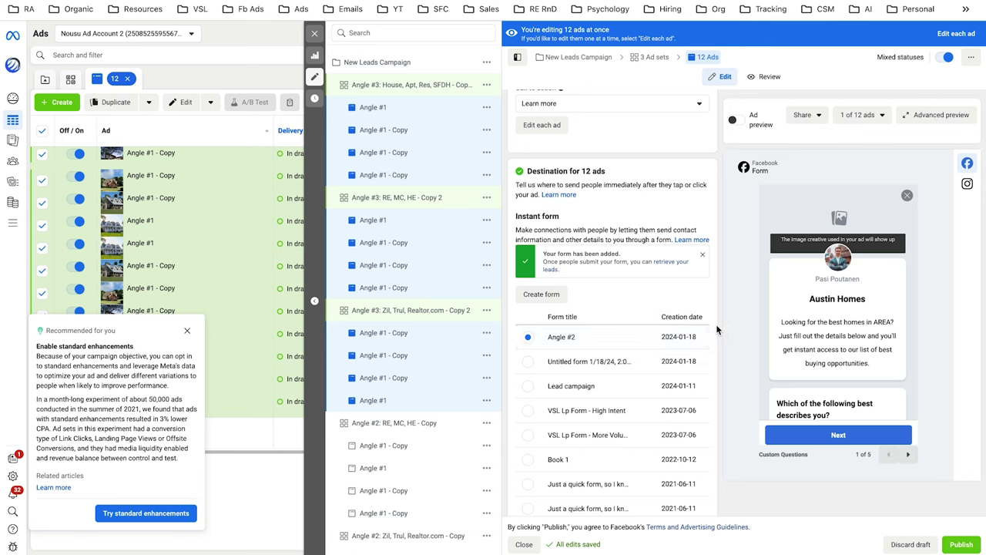
pyautogui.scroll(-3, 716, 324)
pyautogui.scroll(1, 716, 327)
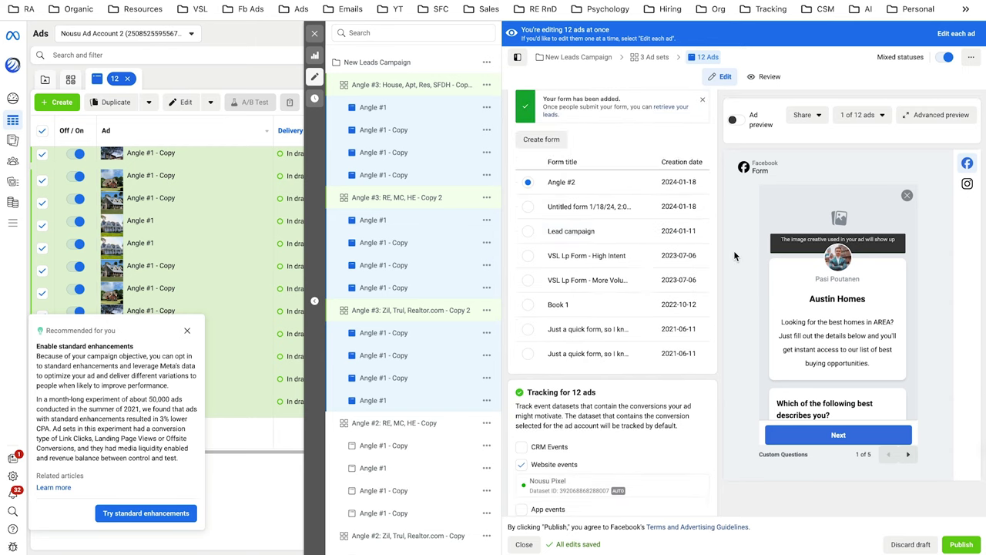
pyautogui.scroll(-2, 733, 251)
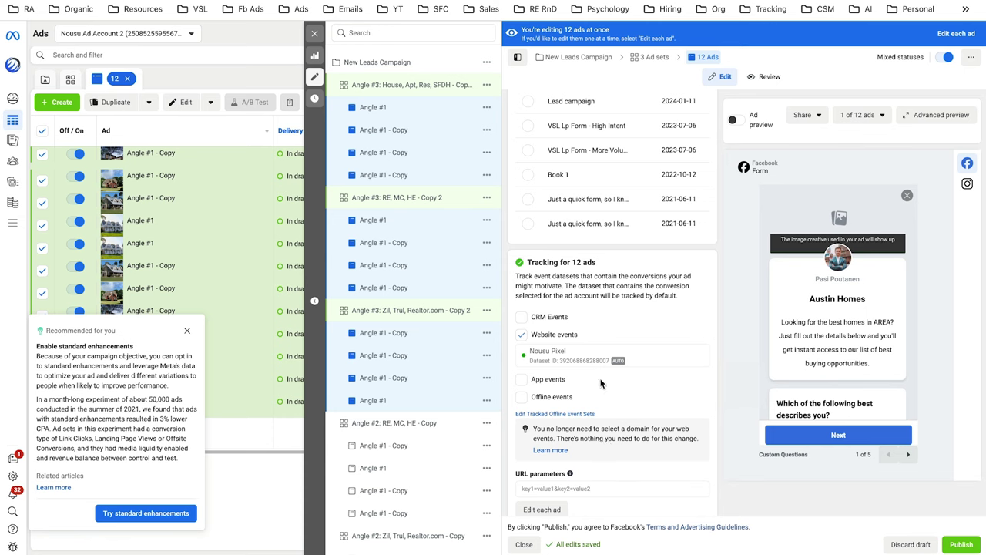
pyautogui.click(963, 545)
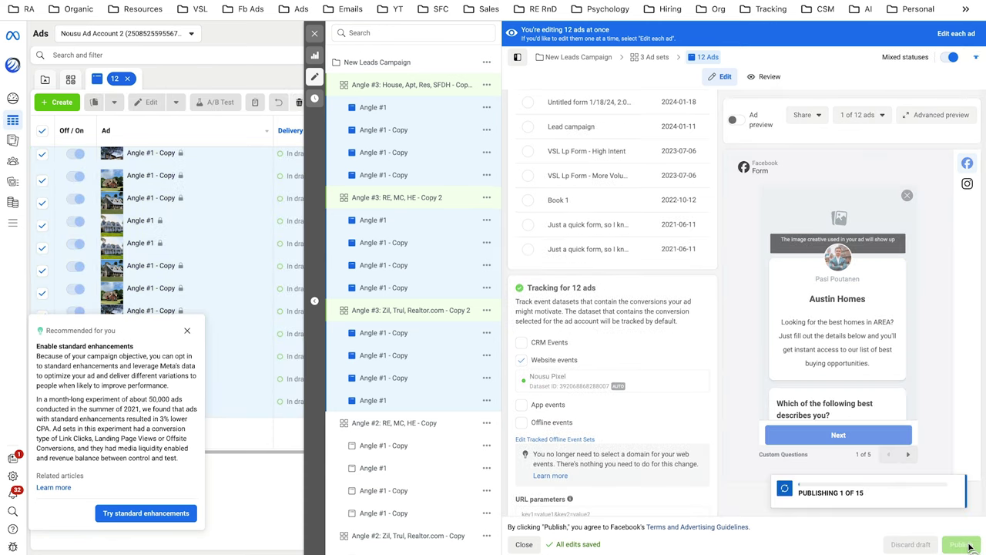